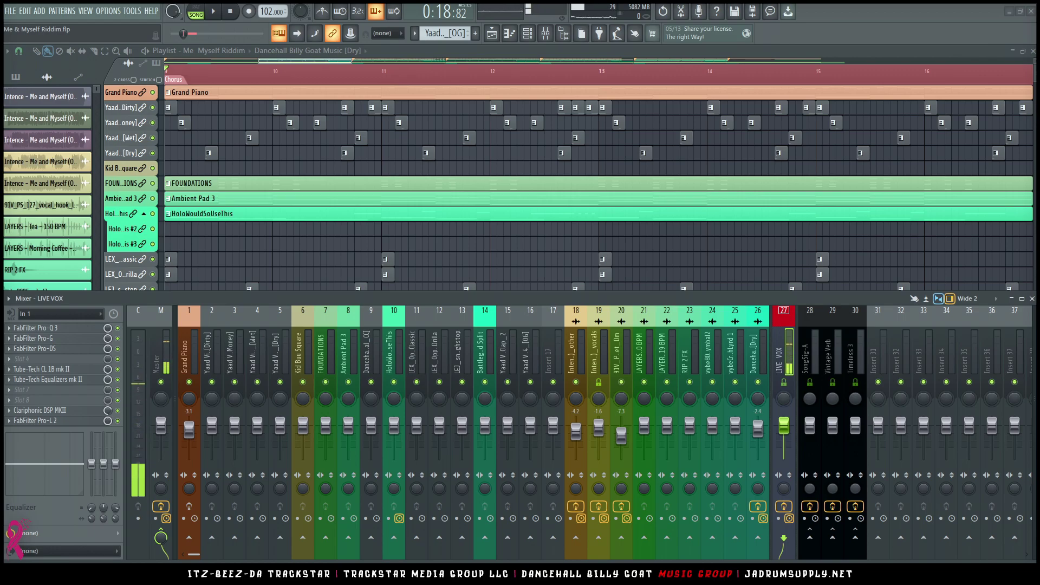
- Hide the mixer and play the full arrangement from the Intro in the playlist
{"action": "key", "text": "F9"}
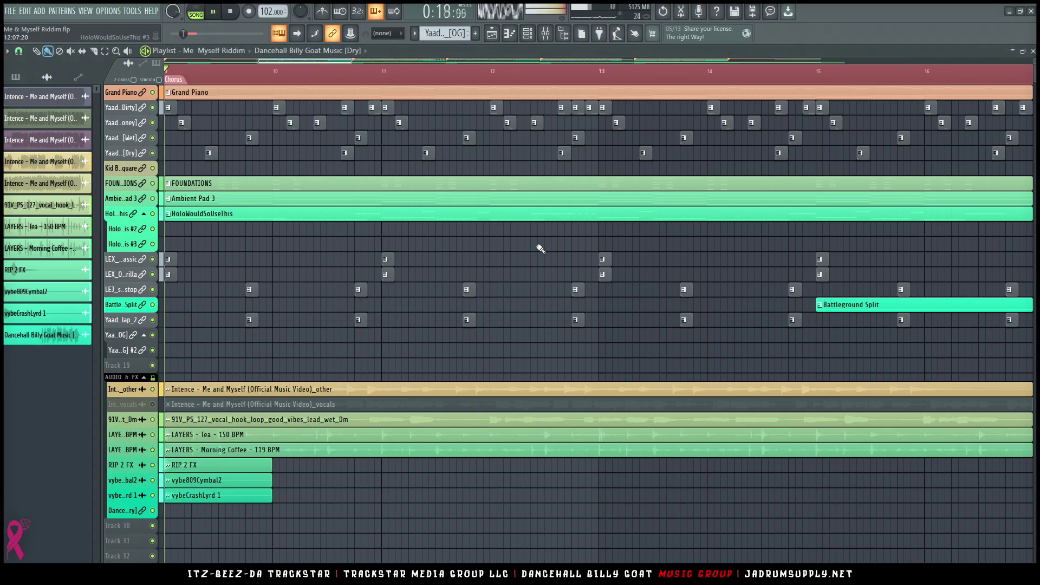
{"action": "scroll", "coordinate": [540, 249], "scroll_direction": "down", "scroll_amount": 5}
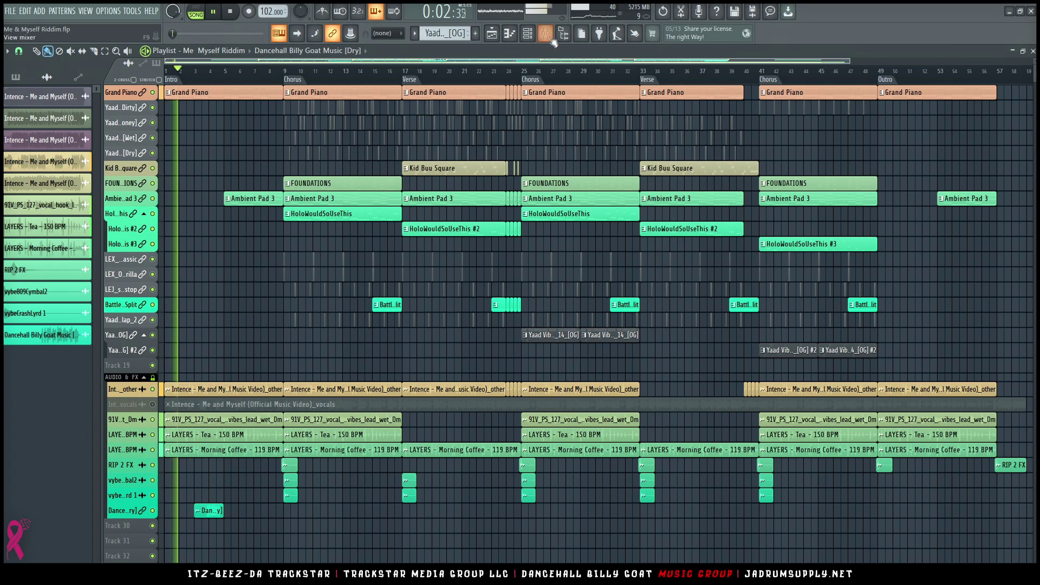
{"action": "key", "text": "F9"}
{"action": "key", "text": "F9"}
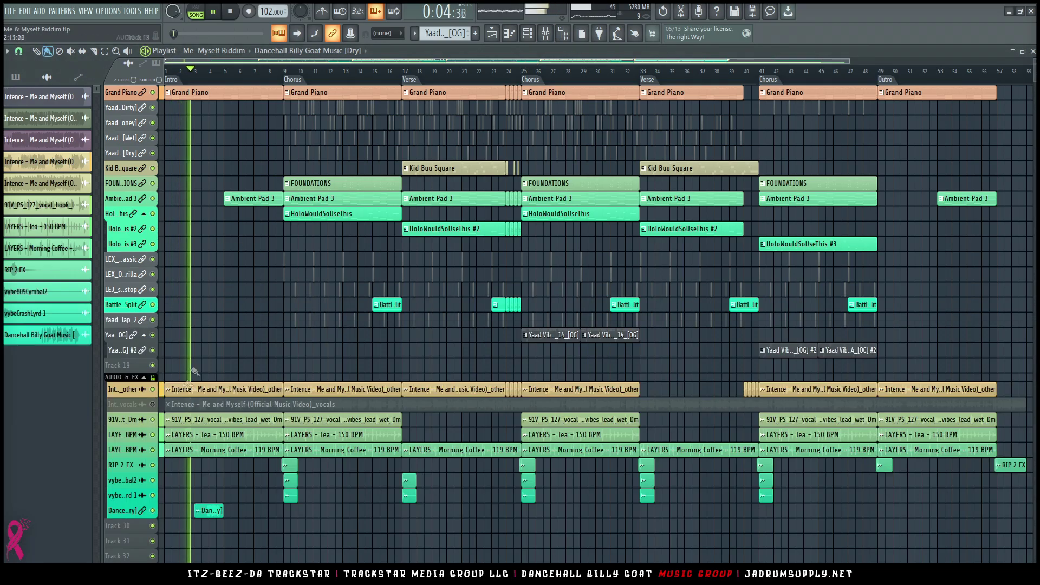
- Compare the mix with and without the Intence vocals track by toggling its mute during playback, leaving it muted
{"action": "left_click", "coordinate": [153, 405]}
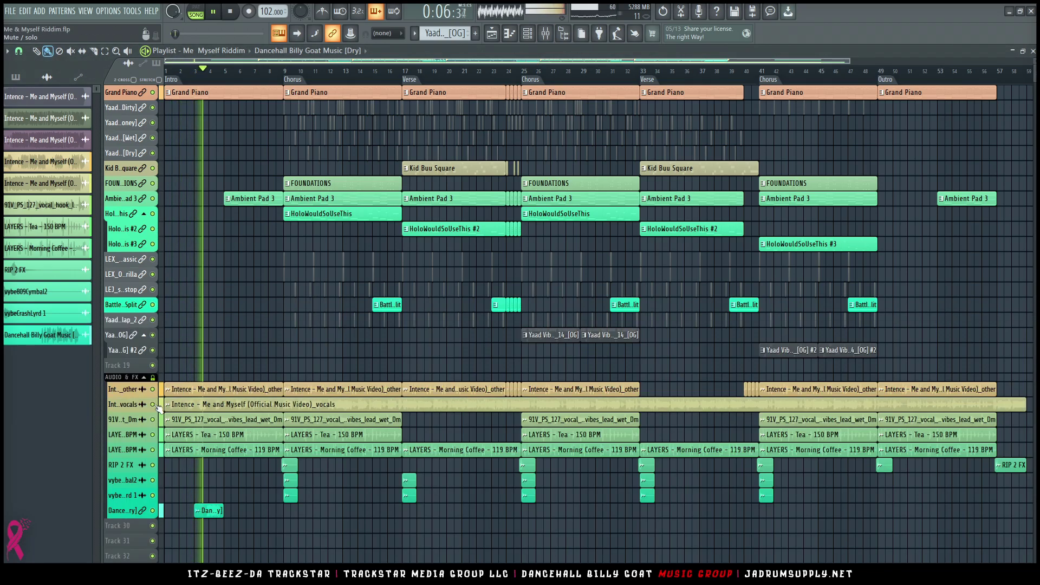
{"action": "left_click", "coordinate": [153, 404]}
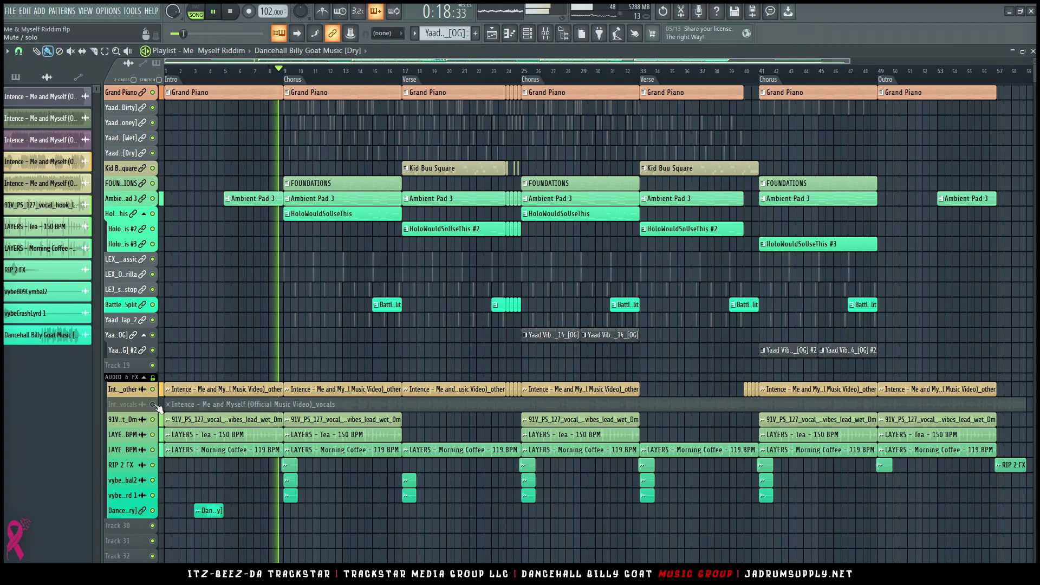
{"action": "left_click", "coordinate": [153, 404]}
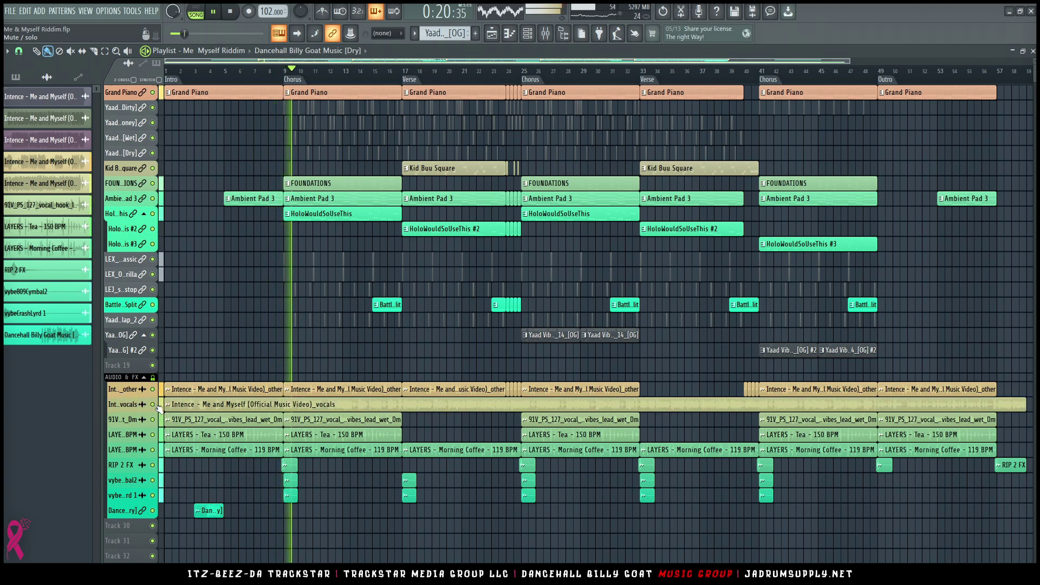
{"action": "left_click", "coordinate": [154, 405]}
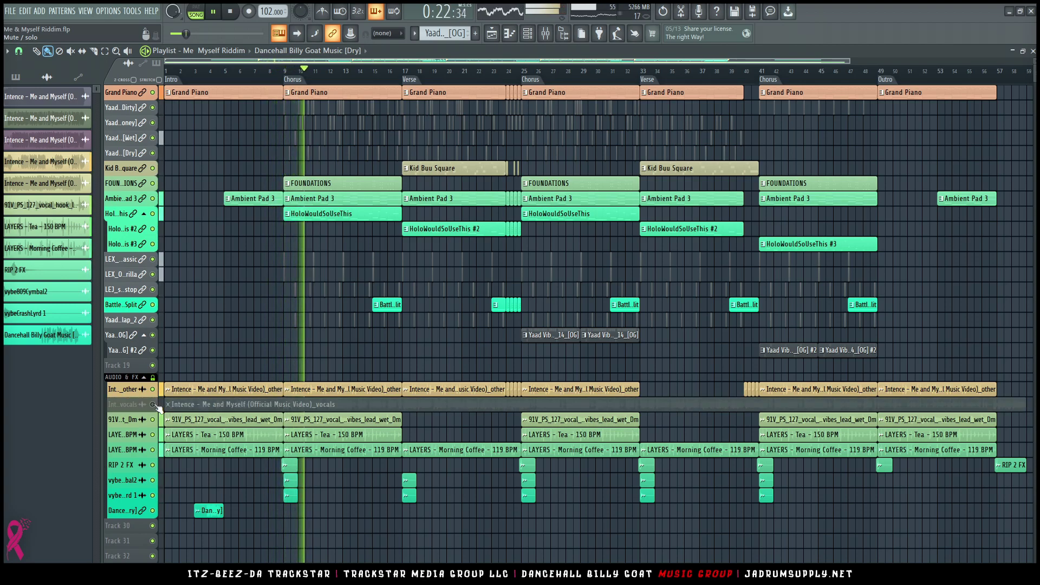
{"action": "left_click", "coordinate": [153, 404]}
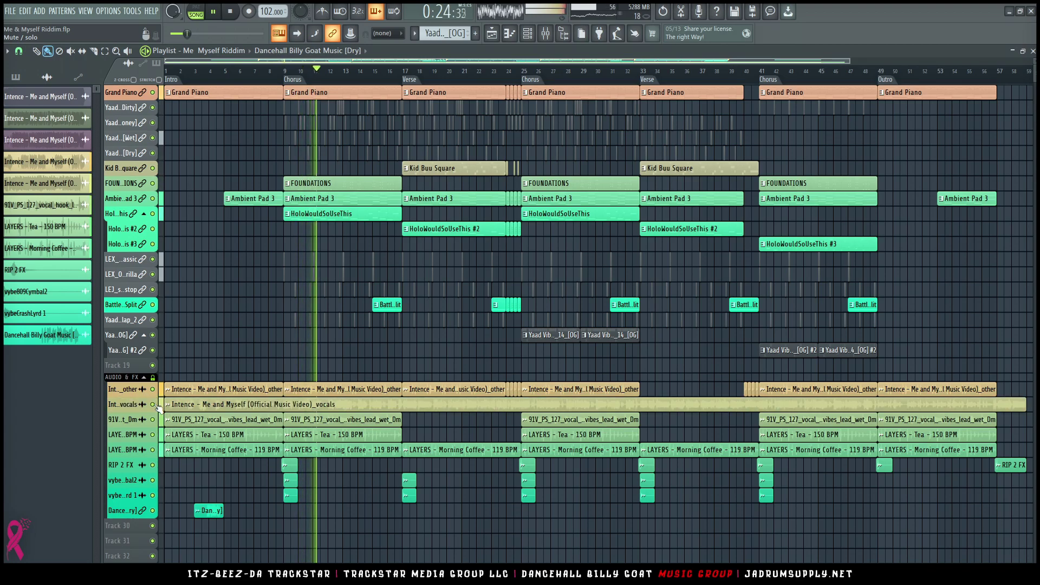
{"action": "left_click", "coordinate": [153, 404]}
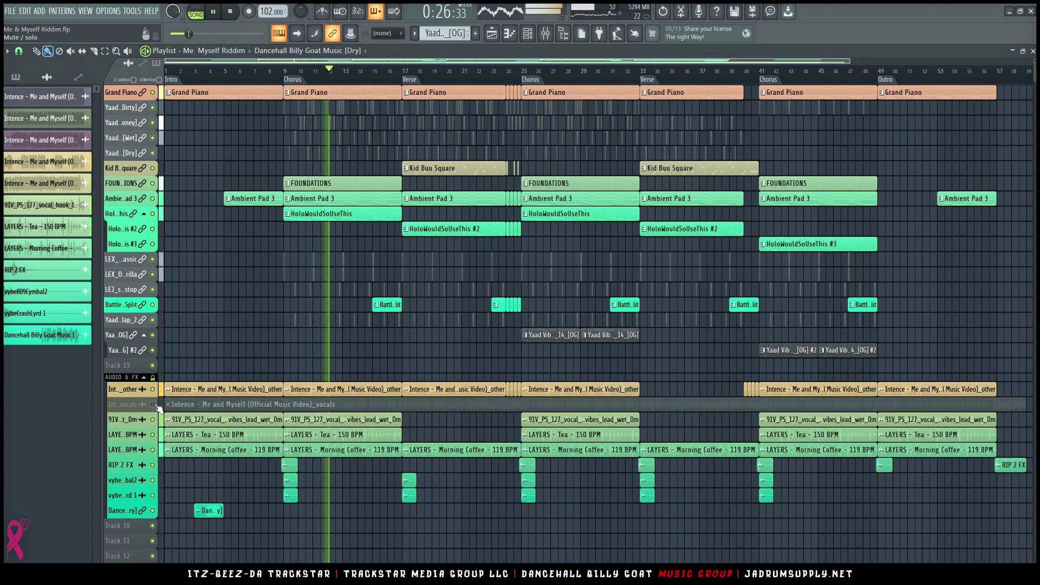
{"action": "left_click", "coordinate": [154, 404]}
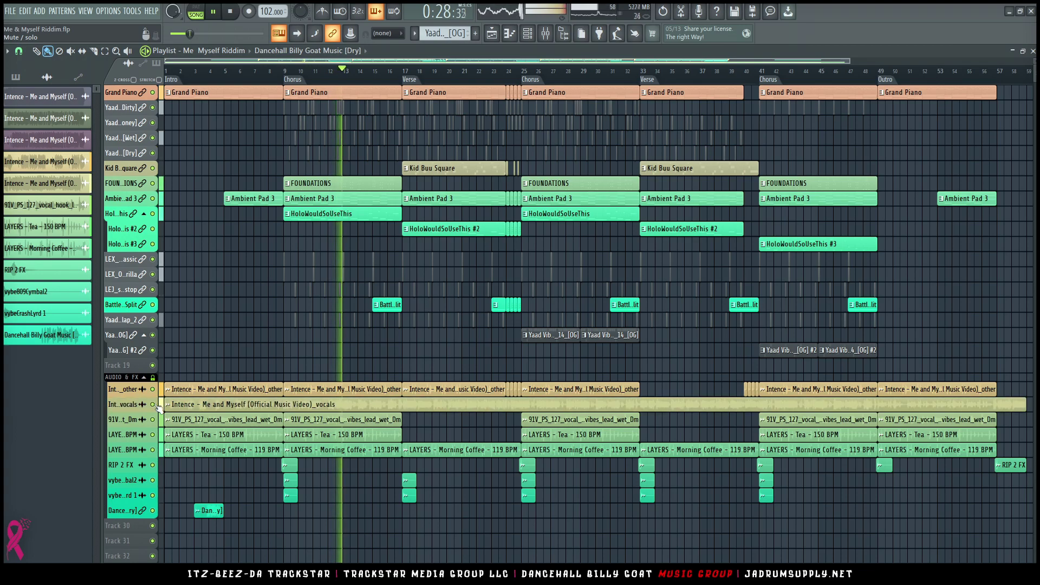
{"action": "left_click", "coordinate": [154, 404]}
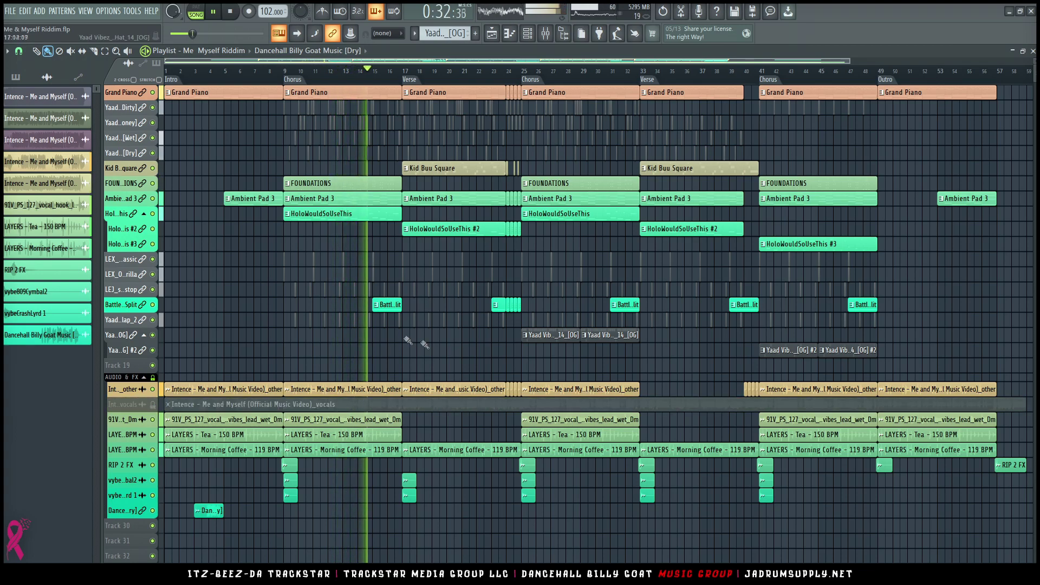
- Stop playback and bring up the mixer below the playlist
{"action": "scroll", "coordinate": [482, 363], "scroll_direction": "up", "scroll_amount": 2}
{"action": "scroll", "coordinate": [476, 361], "scroll_direction": "up", "scroll_amount": 1}
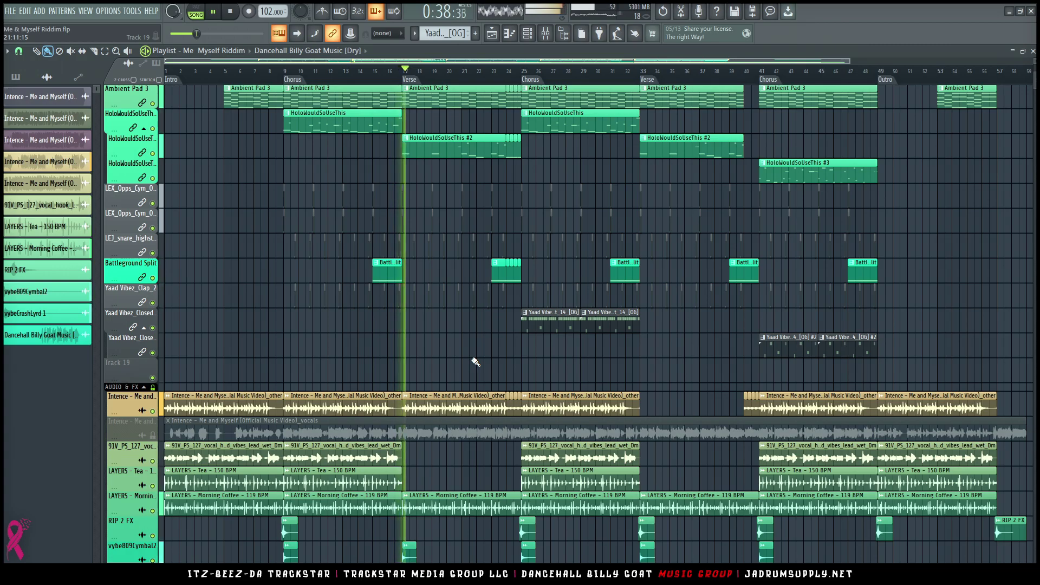
{"action": "scroll", "coordinate": [474, 361], "scroll_direction": "up", "scroll_amount": 3}
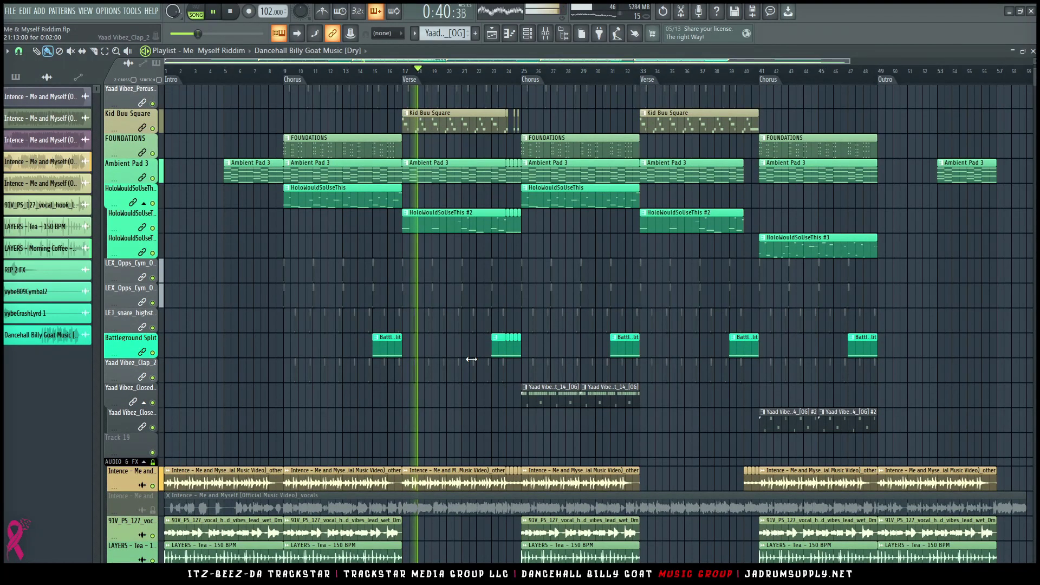
{"action": "key", "text": "space"}
{"action": "left_click", "coordinate": [546, 33]}
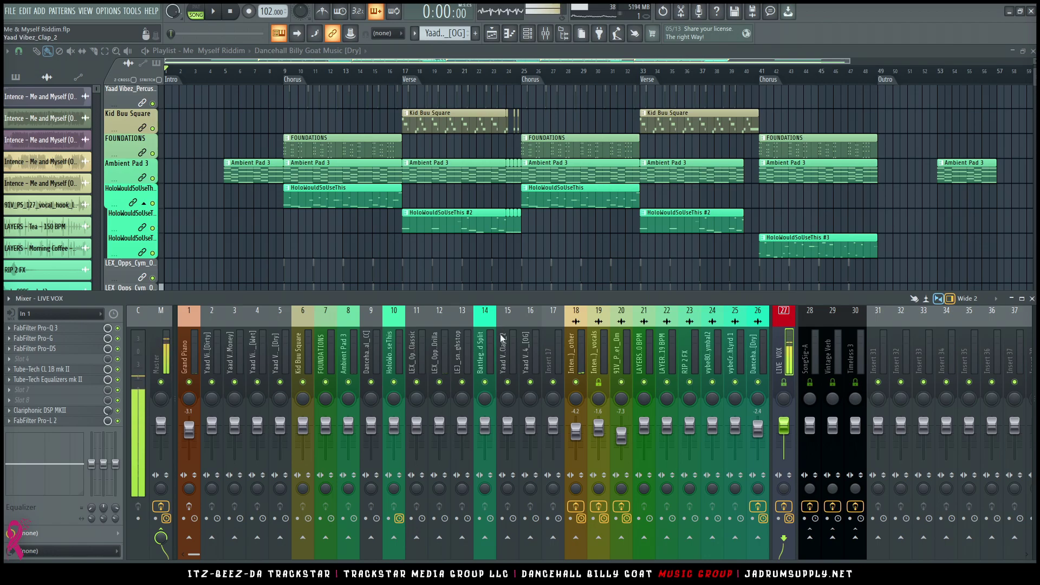
- Lower the volume faders of mixer tracks 1 to 16 to 0%, and pull down those of tracks 18 to 26
{"action": "left_click", "coordinate": [528, 366]}
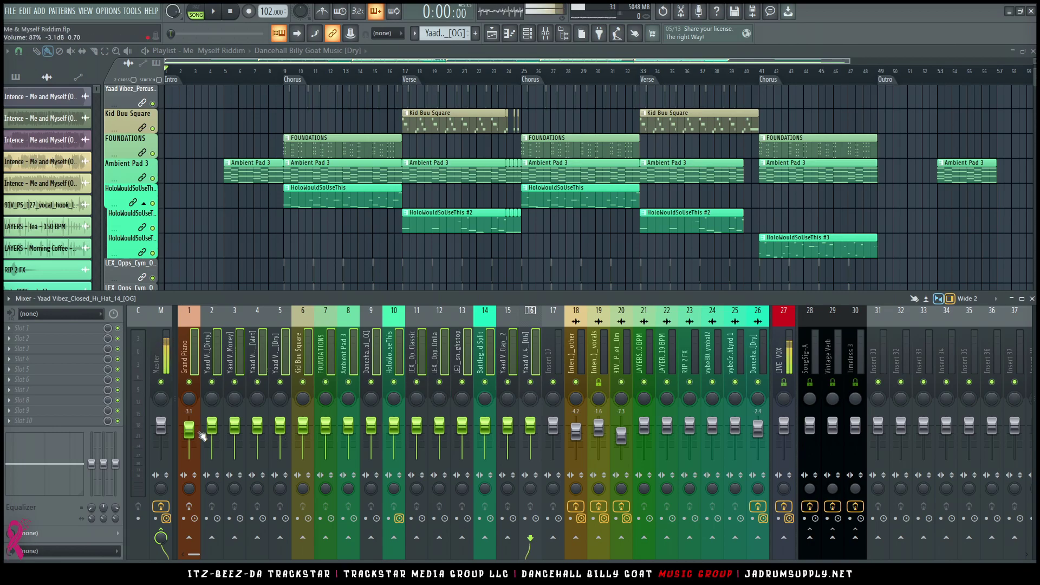
{"action": "left_click_drag", "start_coordinate": [200, 434], "coordinate": [201, 460]}
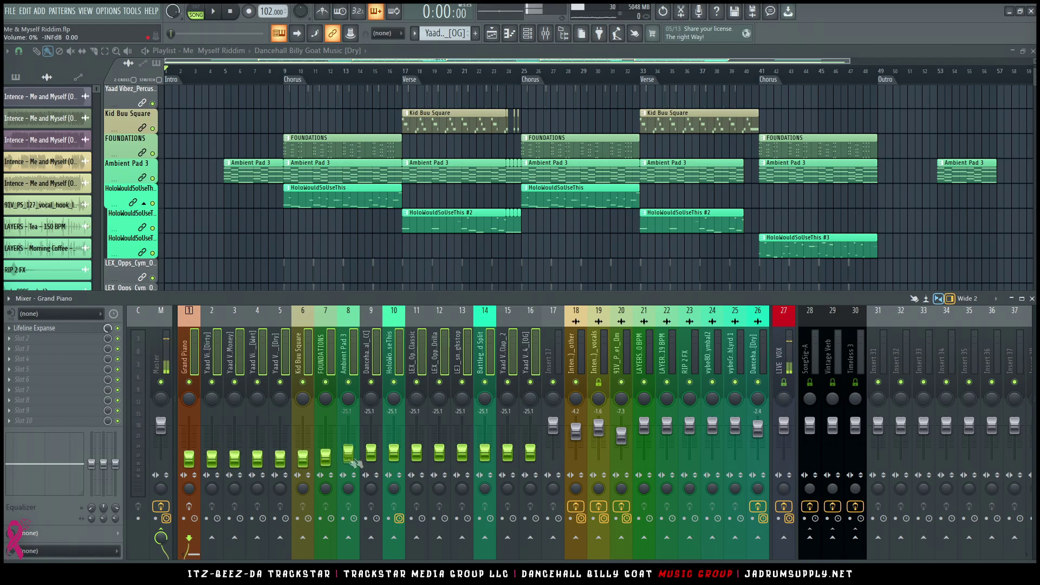
{"action": "left_click_drag", "start_coordinate": [576, 357], "coordinate": [711, 355]}
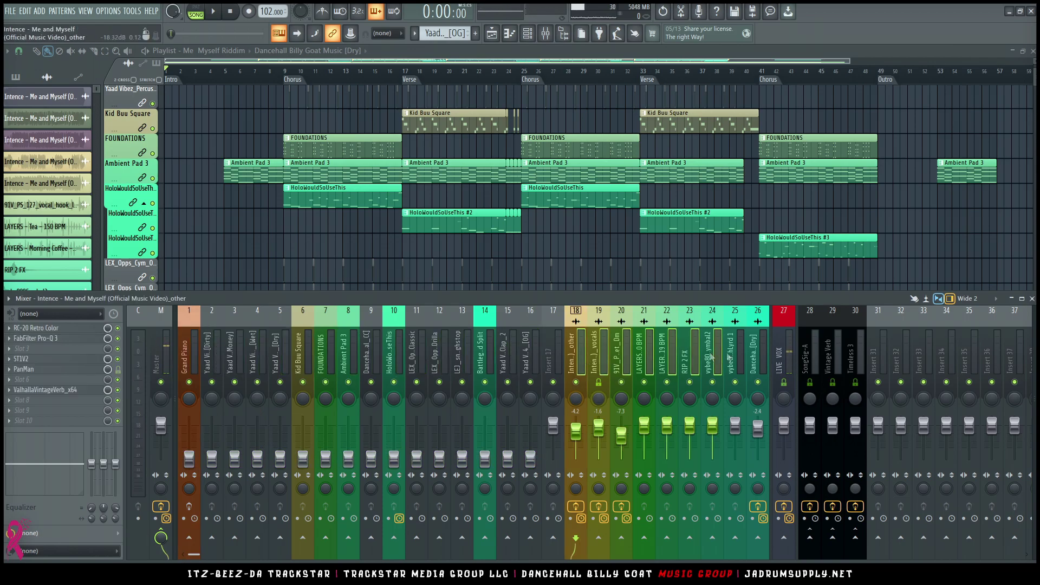
{"action": "left_click_drag", "start_coordinate": [713, 427], "coordinate": [713, 459]}
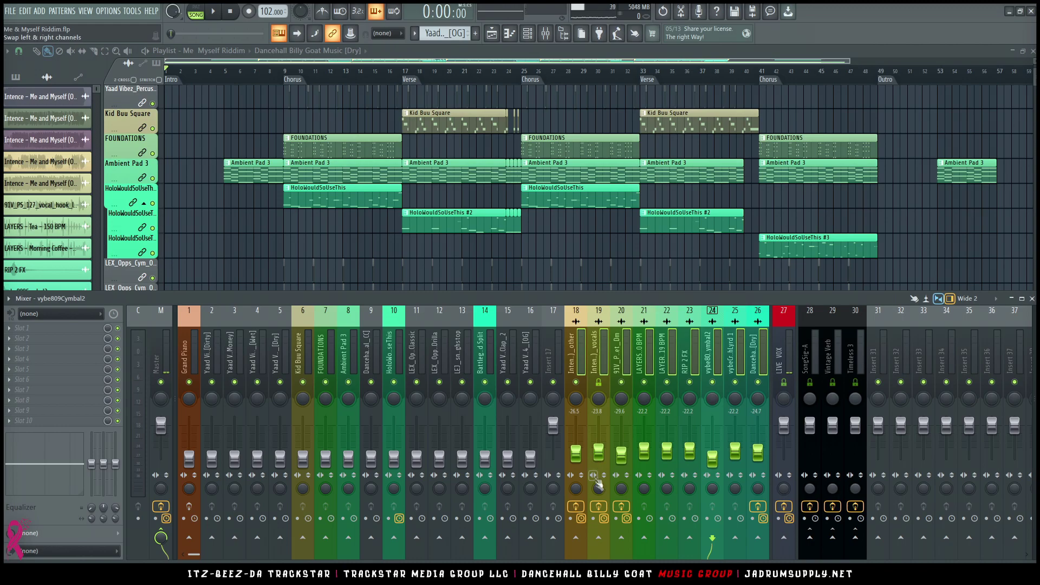
- Set the vocals mixer track 19 apart from its neighbours with separators
{"action": "left_click", "coordinate": [604, 352]}
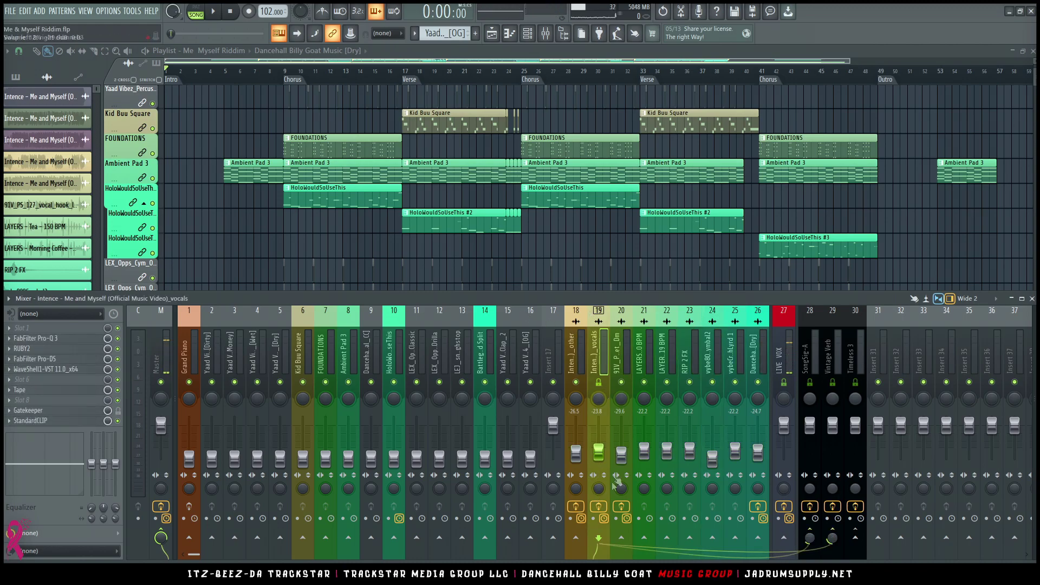
{"action": "right_click", "coordinate": [622, 358]}
{"action": "left_click", "coordinate": [651, 467]}
- Bring the faders of mixer tracks 18 and 20 through 26 fully down, leaving out the vocals track
{"action": "left_click", "coordinate": [577, 353]}
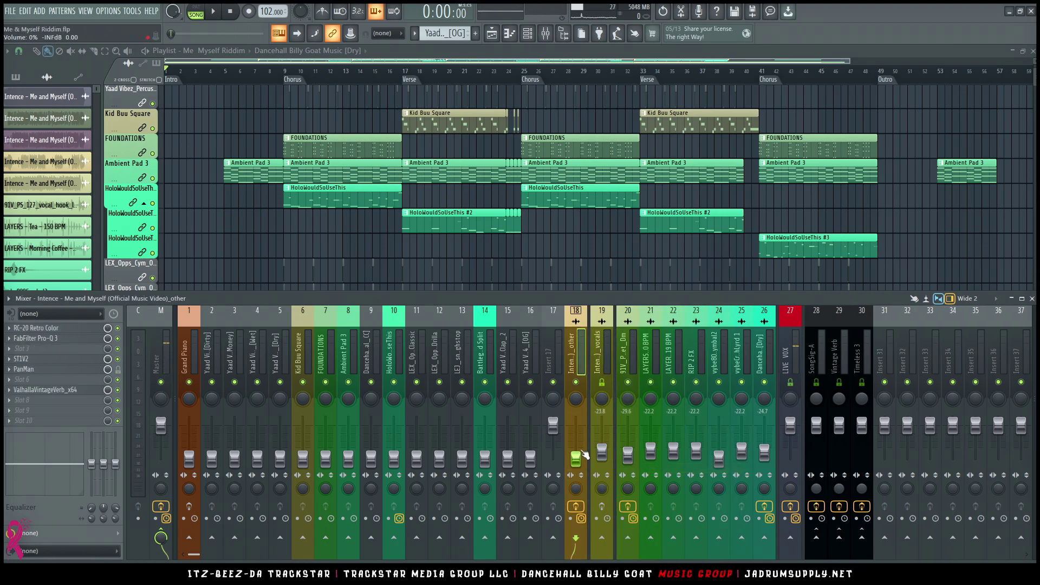
{"action": "left_click", "coordinate": [628, 458]}
{"action": "left_click", "coordinate": [656, 362]}
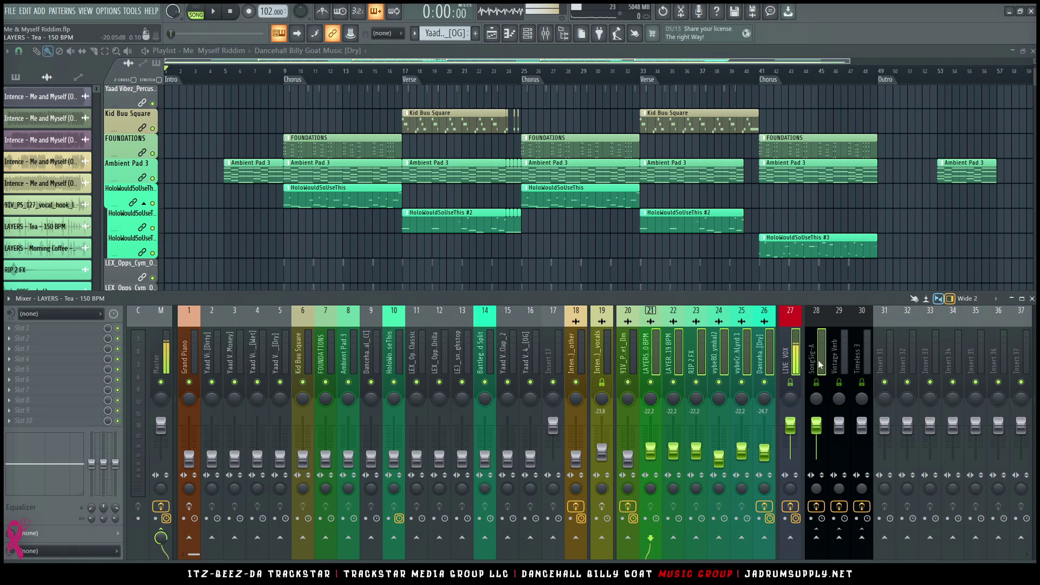
{"action": "left_click_drag", "start_coordinate": [741, 451], "coordinate": [742, 460]}
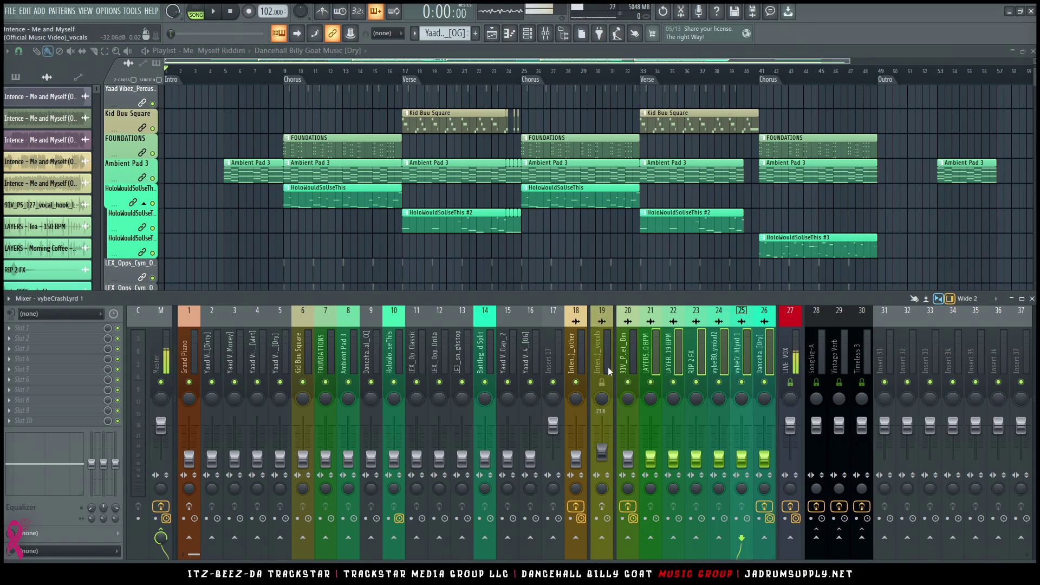
- Select the first Chorus section in the playlist as the playback region and show the mixer again
{"action": "left_click", "coordinate": [291, 80]}
{"action": "key", "text": "F9"}
{"action": "scroll", "coordinate": [320, 208], "scroll_direction": "up", "scroll_amount": 4}
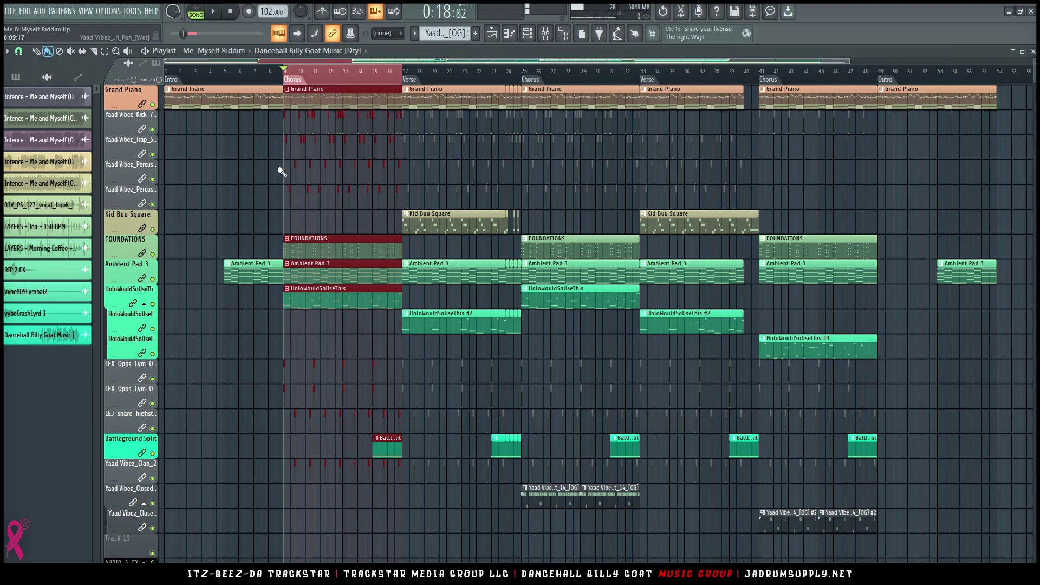
{"action": "scroll", "coordinate": [287, 80], "scroll_direction": "up", "scroll_amount": 4}
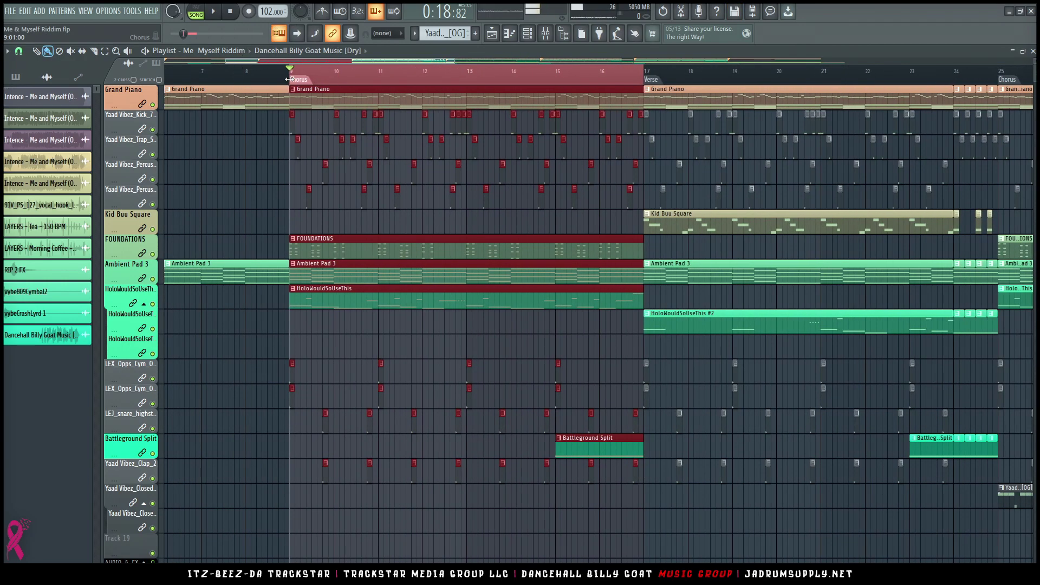
{"action": "scroll", "coordinate": [289, 80], "scroll_direction": "up", "scroll_amount": 3}
{"action": "left_click", "coordinate": [547, 34]}
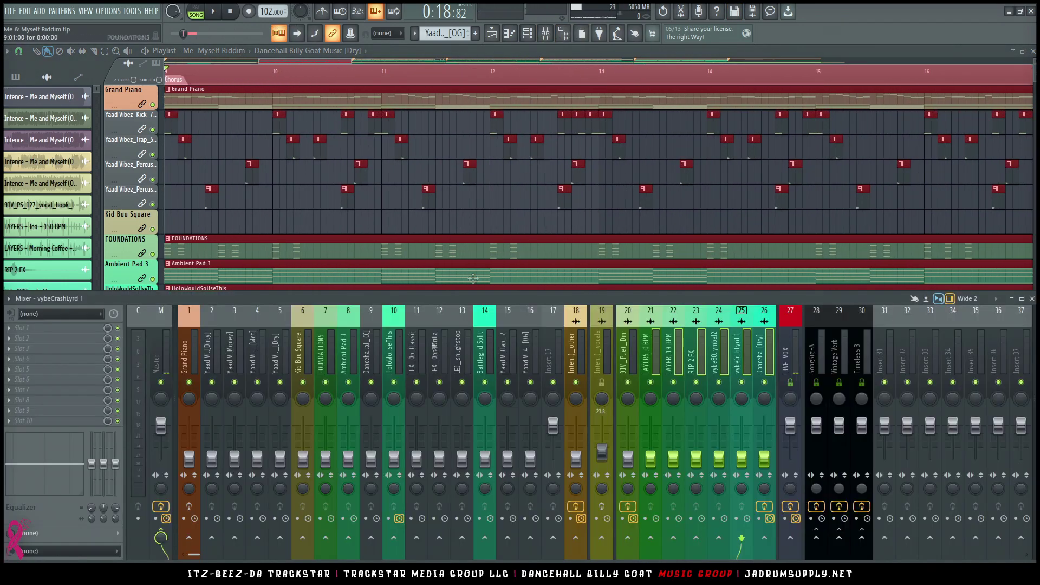
- Raise the Grand Piano mixer fader to about -14.6 dB and delete its Lifeline Expanse effect
{"action": "left_click", "coordinate": [189, 460]}
{"action": "left_click_drag", "start_coordinate": [189, 454], "coordinate": [187, 433]}
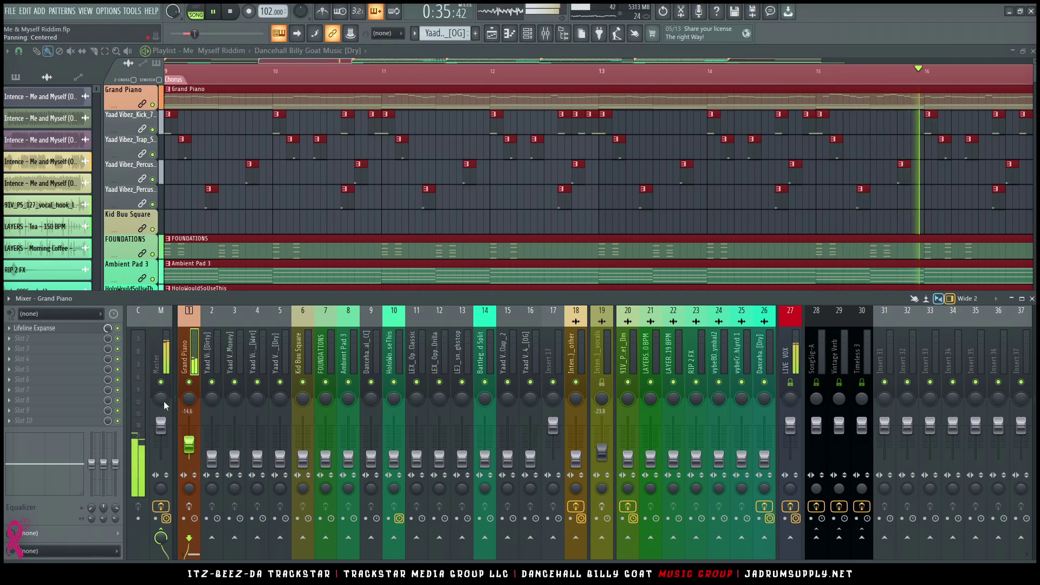
{"action": "left_click", "coordinate": [12, 334]}
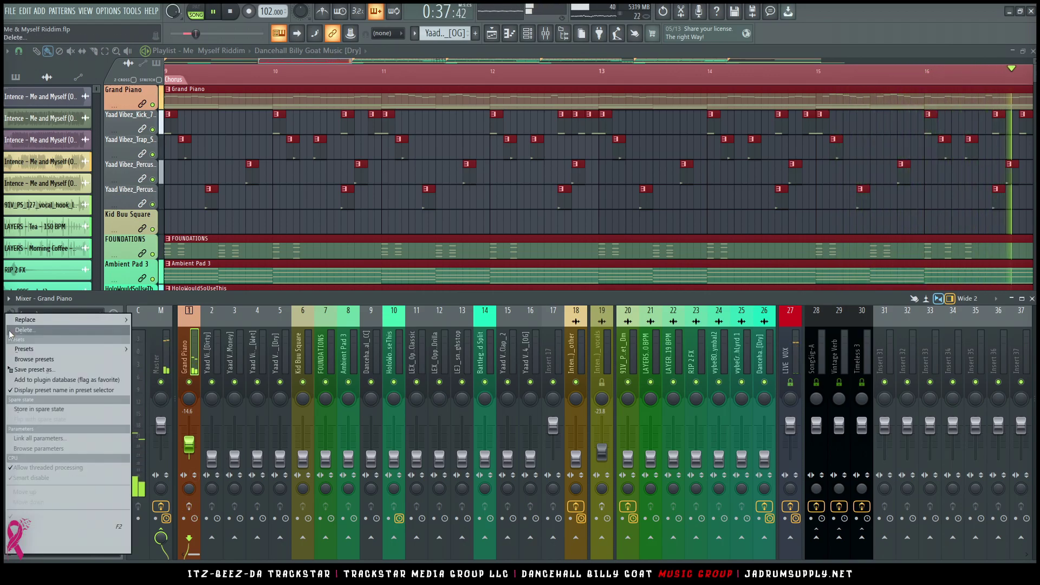
{"action": "left_click", "coordinate": [46, 337]}
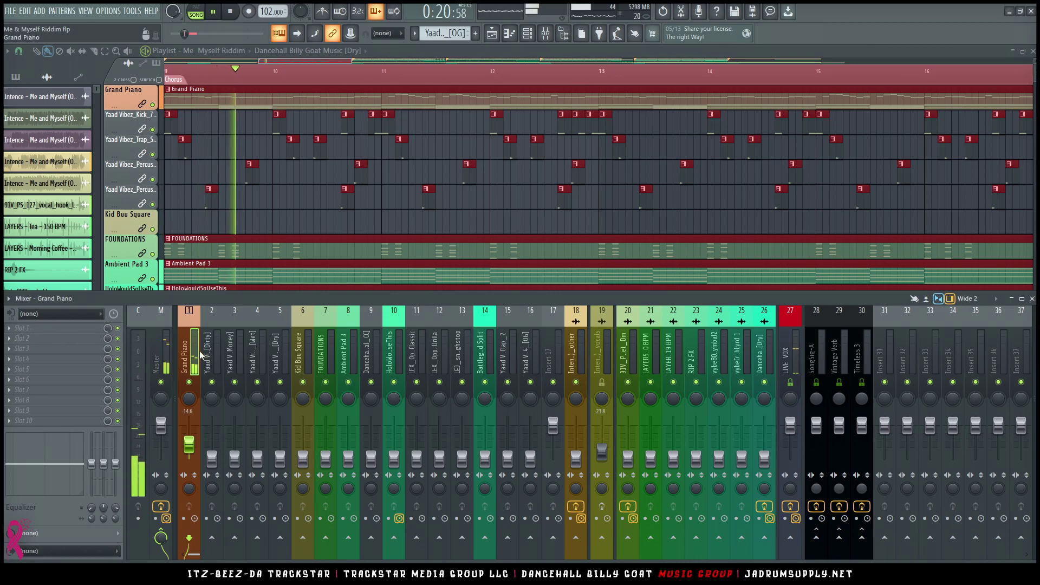
- Insert the stereo FabFilter Pro-Q 3 equalizer in the first effect slot of the Grand Piano track
{"action": "left_click", "coordinate": [47, 338]}
{"action": "mouse_move", "coordinate": [236, 145]}
{"action": "mouse_move", "coordinate": [309, 153]}
{"action": "mouse_move", "coordinate": [354, 174]}
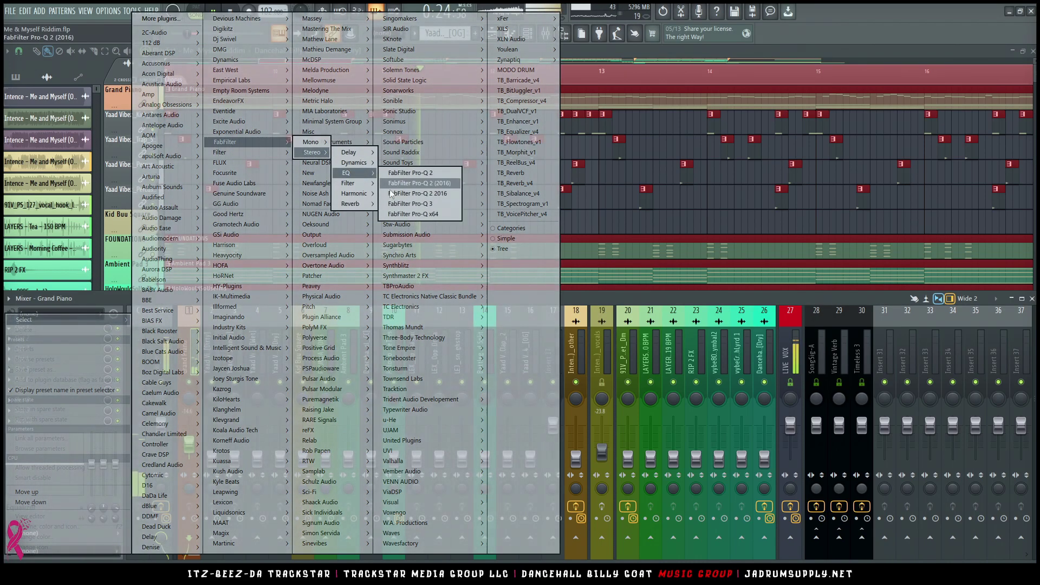
{"action": "left_click", "coordinate": [412, 204]}
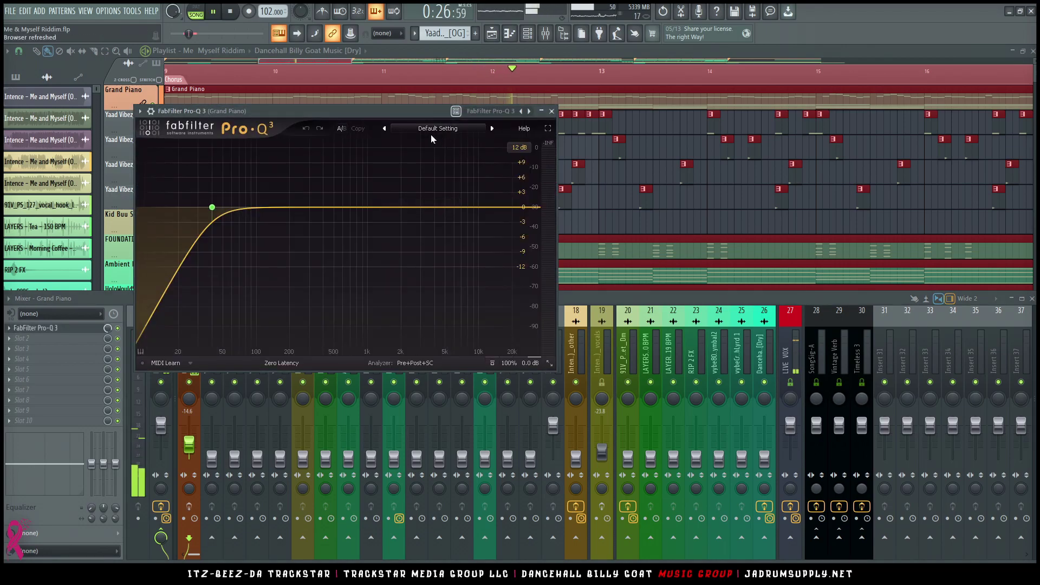
- Audition the Grand Piano presets in Pro-Q 3, starting from Keys [Grand_Piano_Details_Mid_Side], and settle on Keys [Grand_Piano_Depth_&_Details]
{"action": "left_click", "coordinate": [433, 135]}
{"action": "mouse_move", "coordinate": [433, 248]}
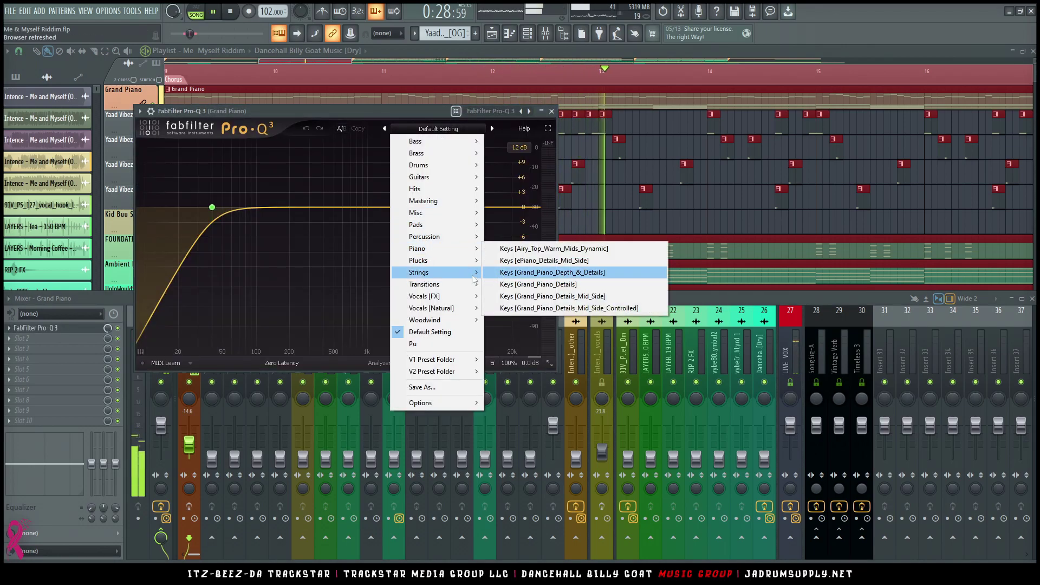
{"action": "left_click", "coordinate": [560, 302]}
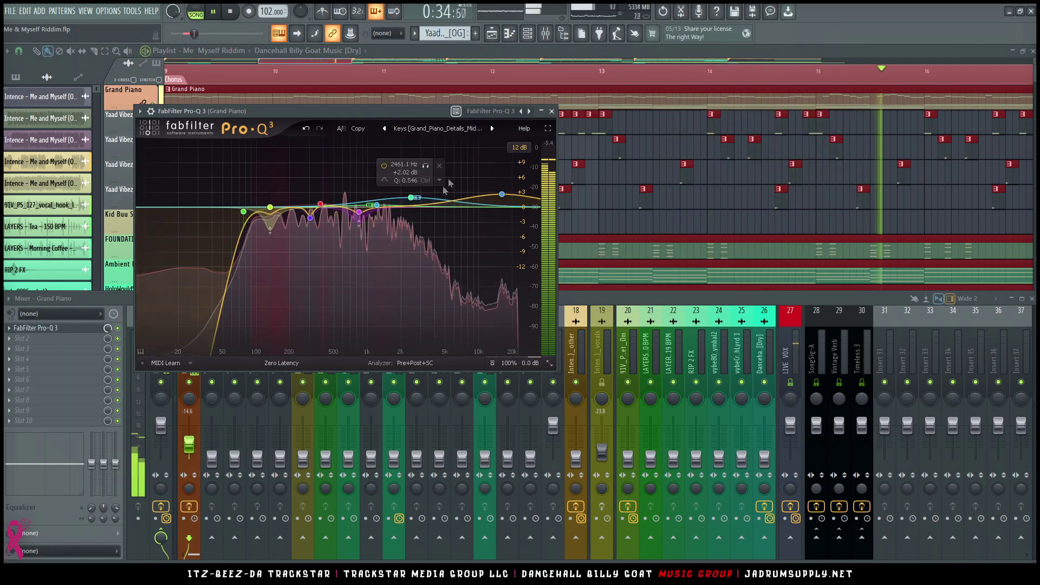
{"action": "left_click", "coordinate": [384, 129]}
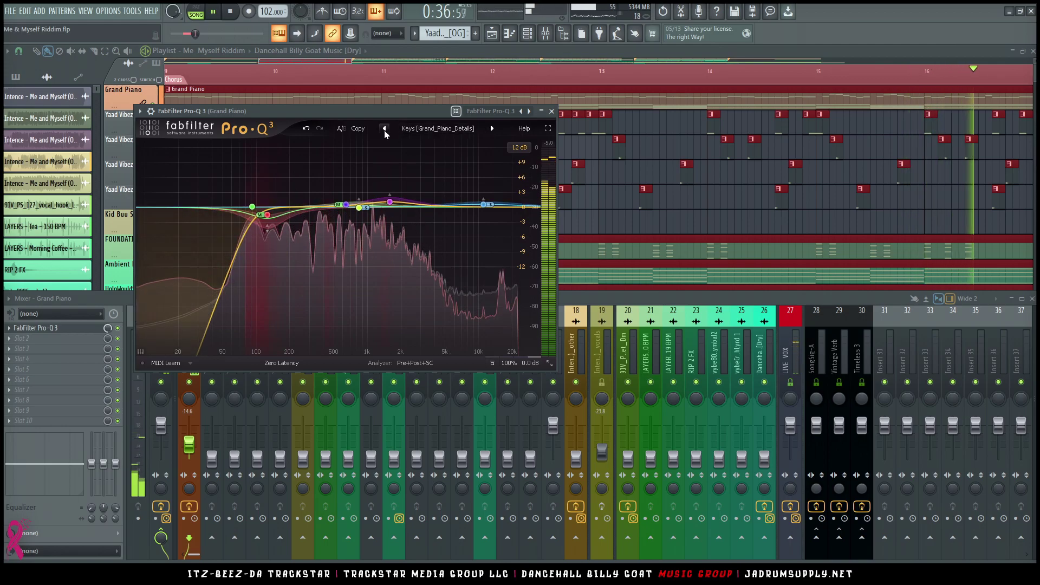
{"action": "left_click", "coordinate": [384, 129]}
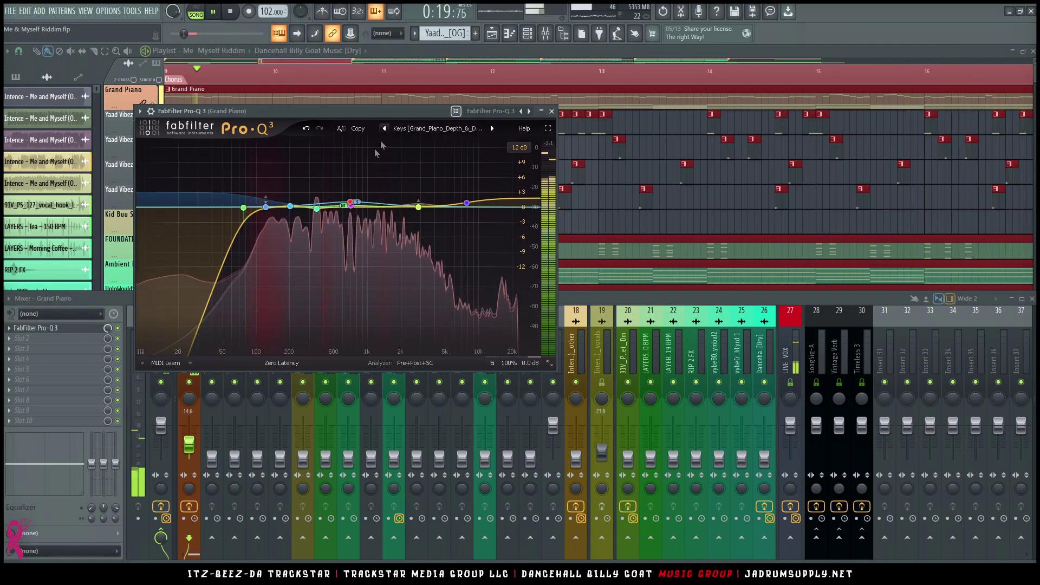
{"action": "left_click", "coordinate": [189, 445]}
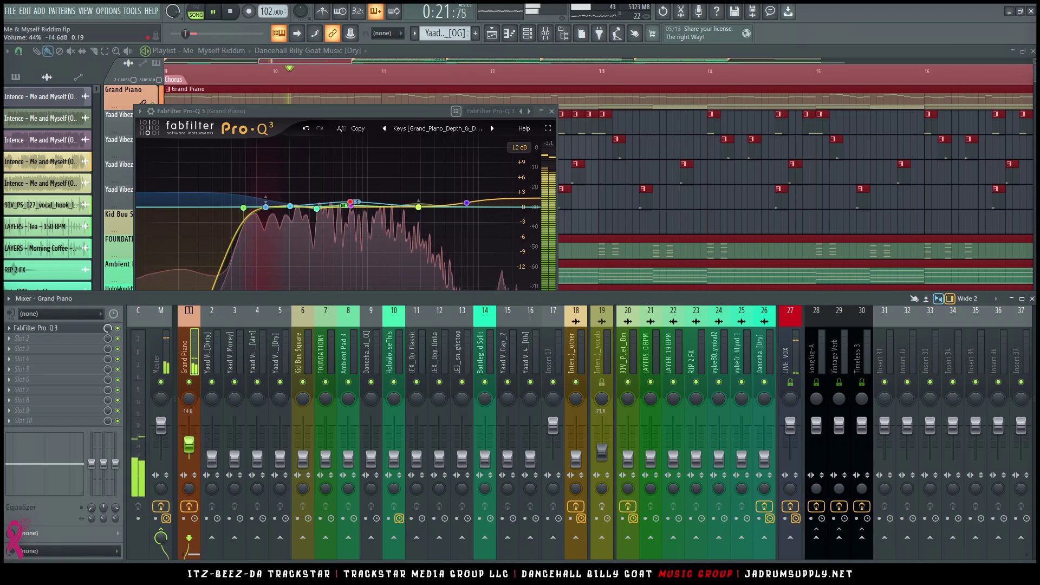
- Raise the Grand Piano mixer fader to about -11.7 dB during playback and stop the song
{"action": "scroll", "coordinate": [189, 442], "scroll_direction": "up", "scroll_amount": 1}
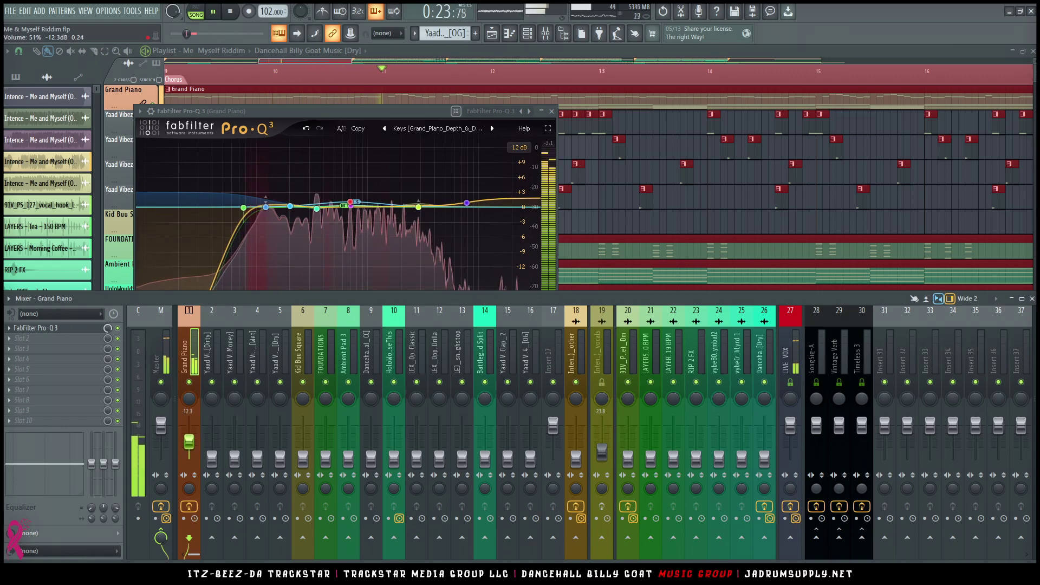
{"action": "scroll", "coordinate": [189, 441], "scroll_direction": "up", "scroll_amount": 1}
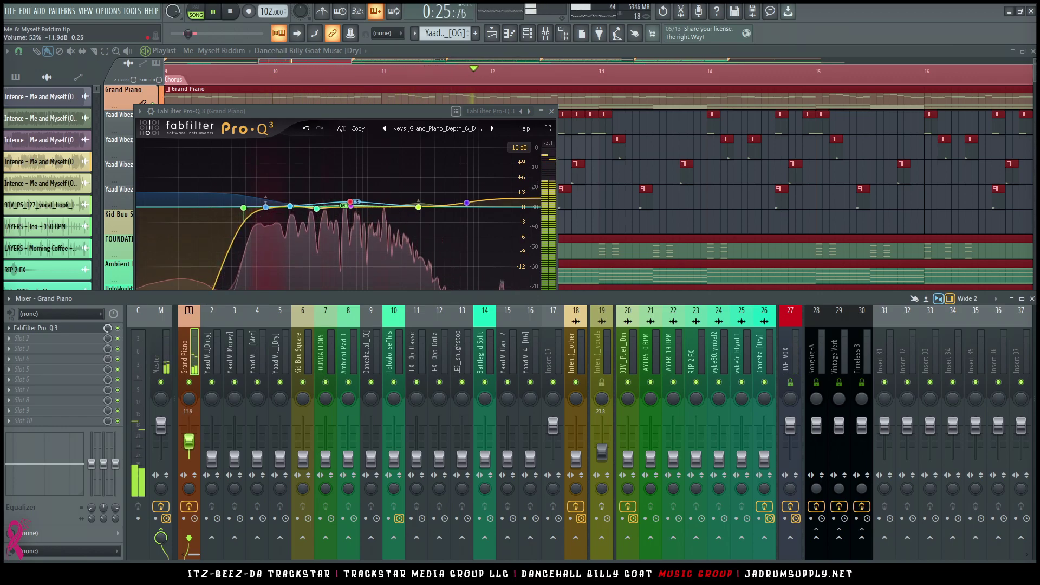
{"action": "key", "text": "space"}
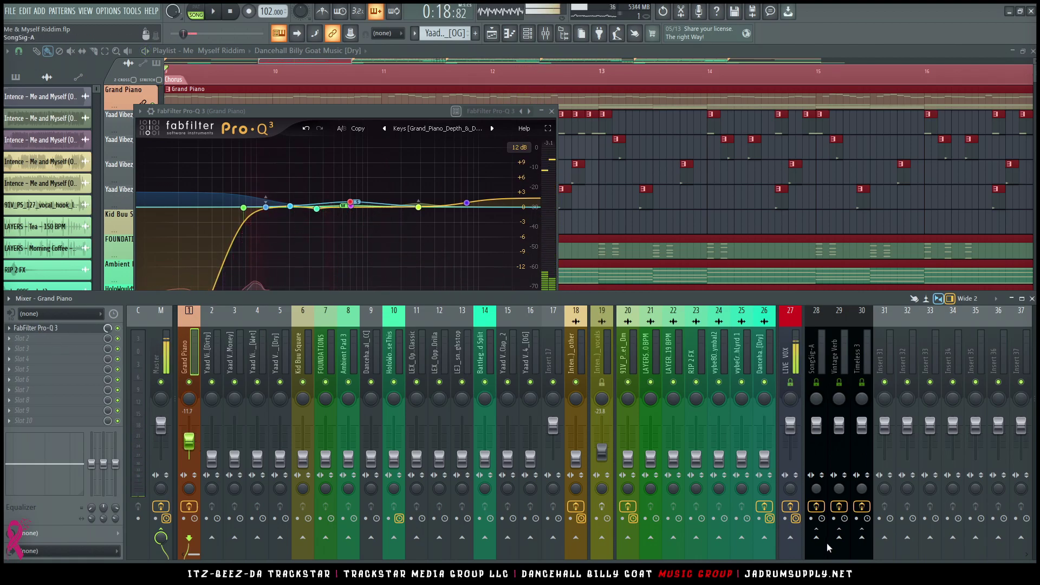
- Route the Grand Piano track to the SongSig-A and Vintage Verb send tracks and resume playback
{"action": "left_click", "coordinate": [818, 538]}
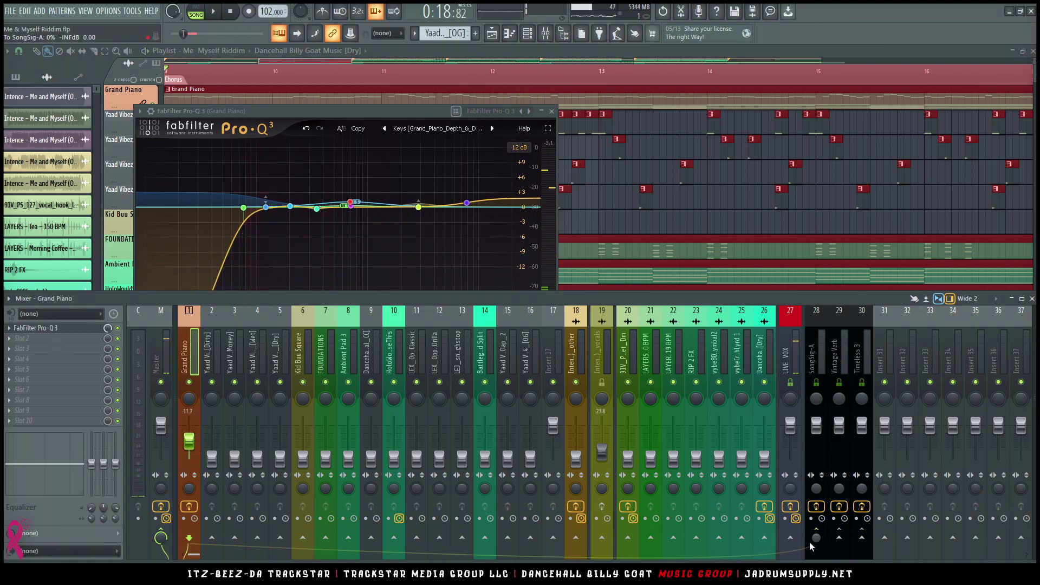
{"action": "key", "text": "space"}
{"action": "left_click", "coordinate": [839, 537]}
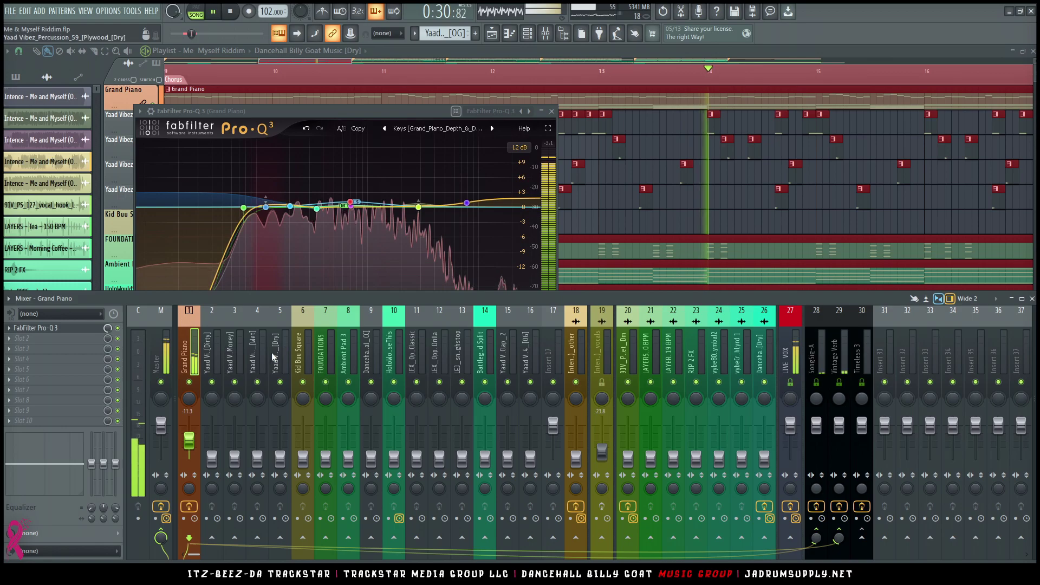
- Raise the Yaad Vibez Kick fader to about -6.6 dB and the Grand Piano fader to about -10.7 dB
{"action": "left_click", "coordinate": [211, 353]}
{"action": "left_click_drag", "start_coordinate": [211, 459], "coordinate": [212, 435]}
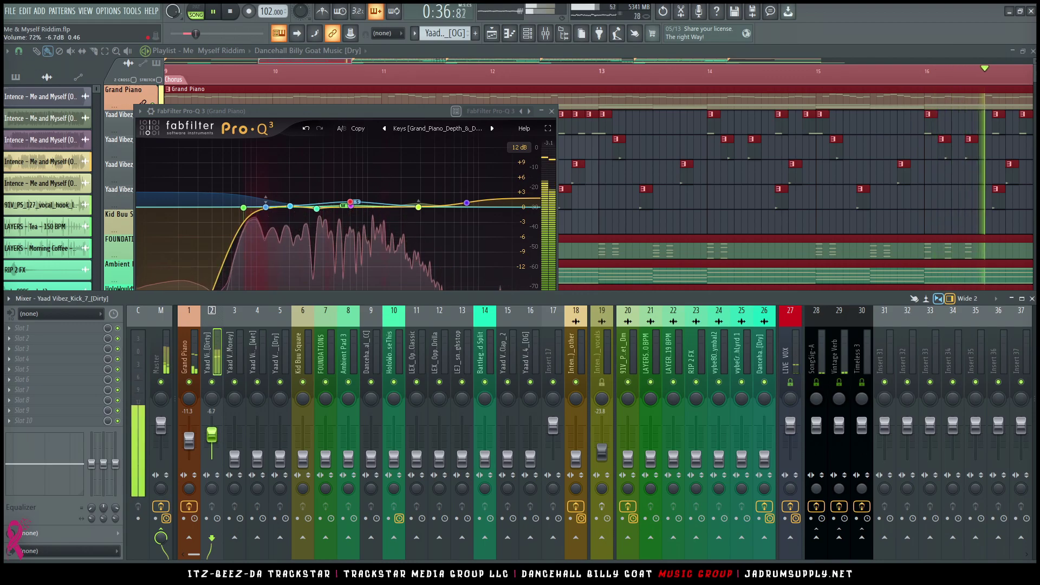
{"action": "left_click_drag", "start_coordinate": [212, 435], "coordinate": [189, 440]}
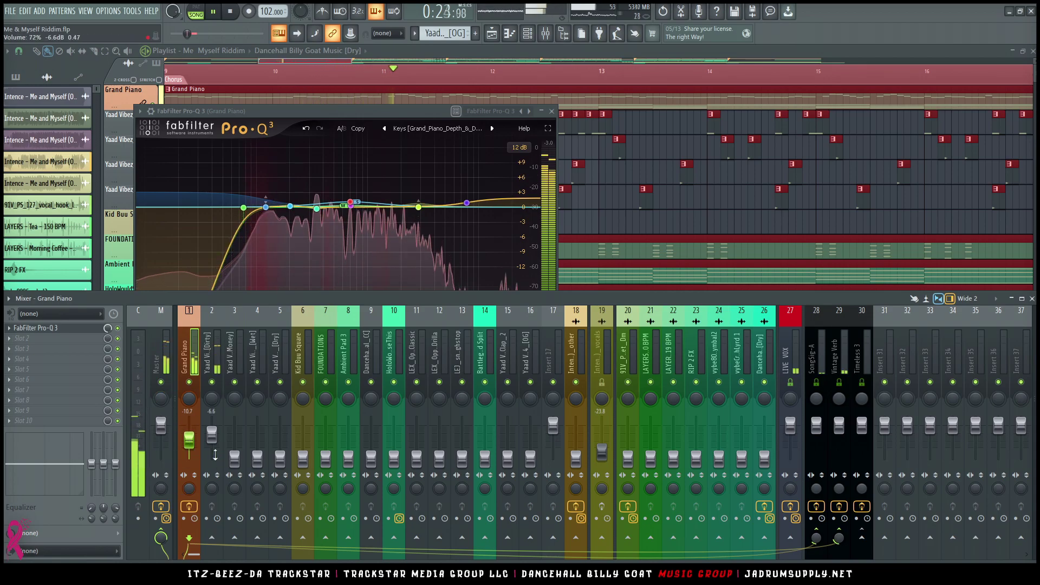
- Raise the Trap Snare fader to about -5.8 dB and insert the stereo FabFilter Pro-Q 3 in its first effect slot
{"action": "left_click_drag", "start_coordinate": [235, 456], "coordinate": [235, 434]}
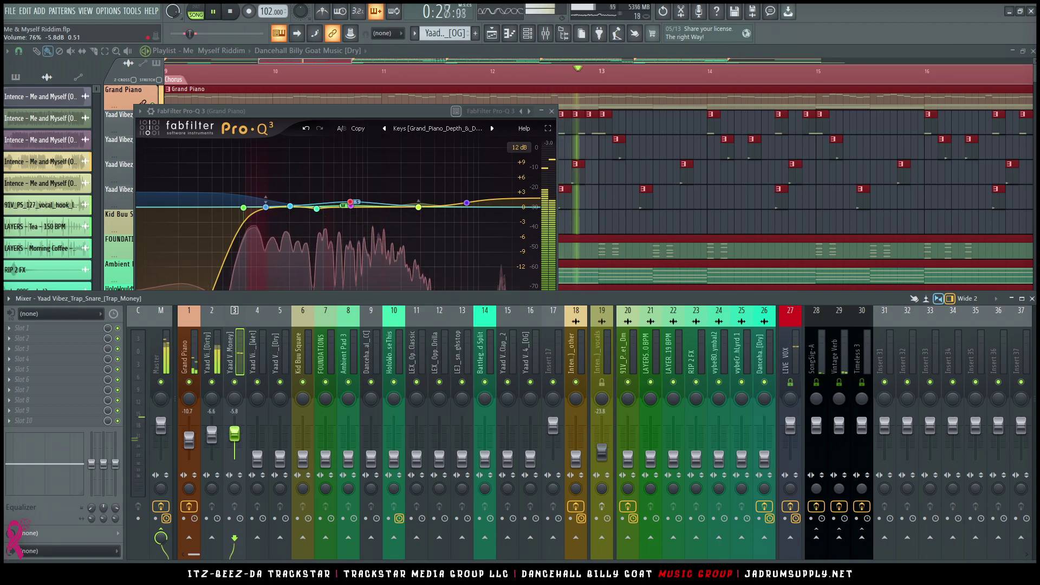
{"action": "left_click", "coordinate": [71, 329]}
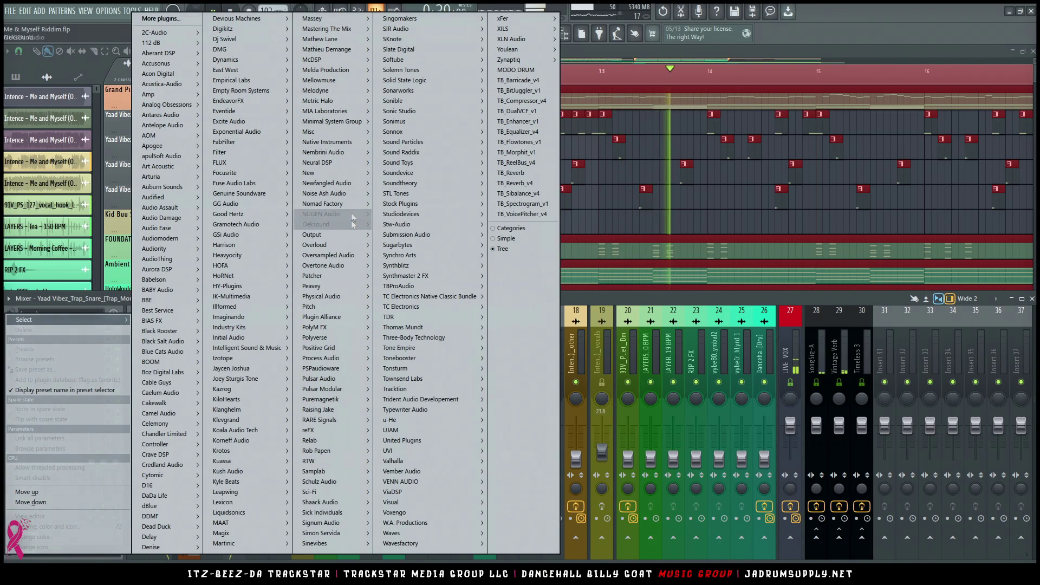
{"action": "mouse_move", "coordinate": [271, 143]}
{"action": "mouse_move", "coordinate": [312, 154]}
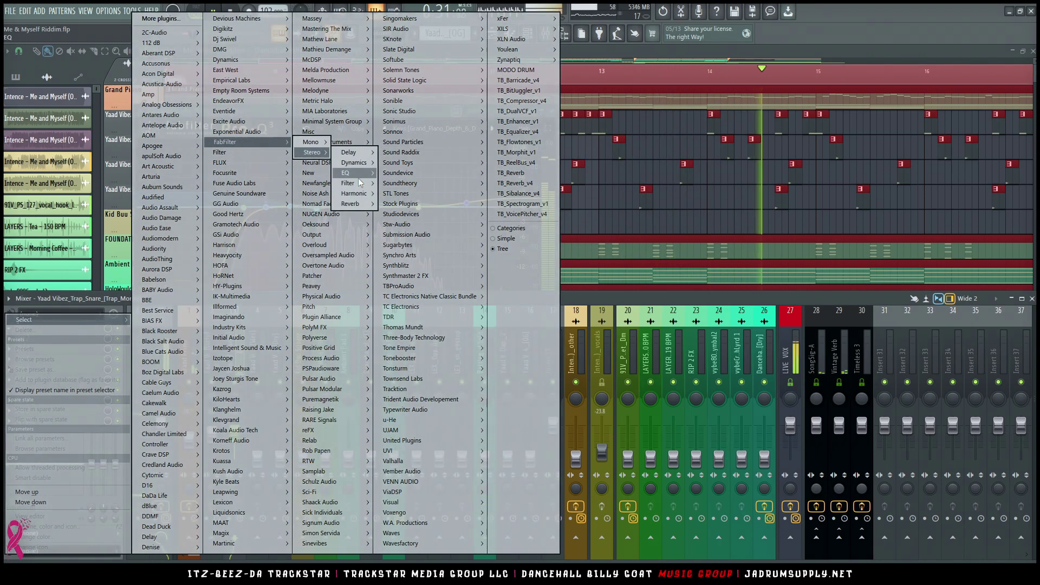
{"action": "left_click", "coordinate": [421, 203]}
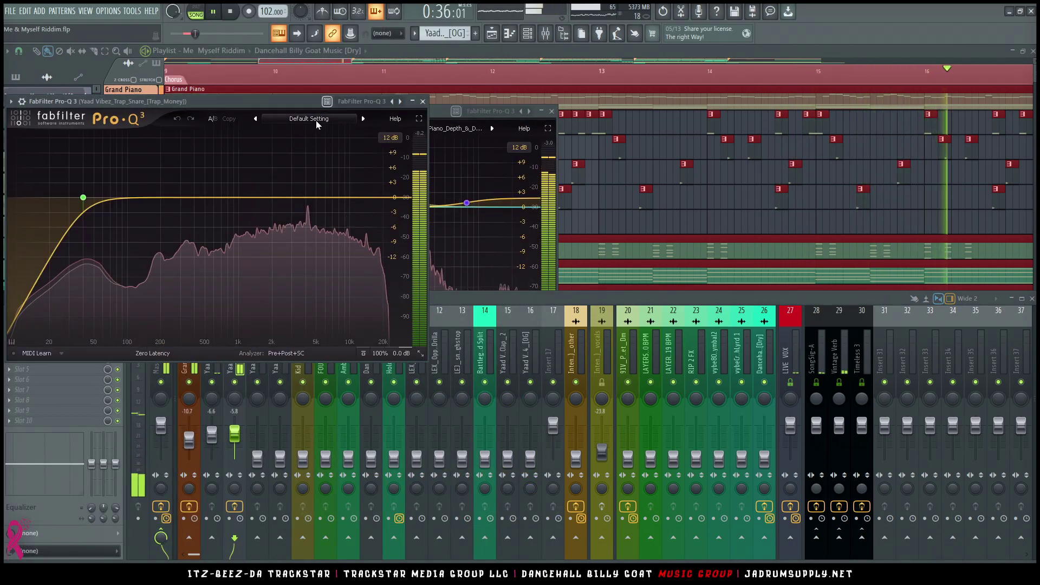
- Load the drum preset Heavy Trap Snare [Exposed_Mids] in the snare's Pro-Q 3 and raise the snare fader to about -5.5 dB
{"action": "left_click", "coordinate": [316, 119]}
{"action": "mouse_move", "coordinate": [303, 156]}
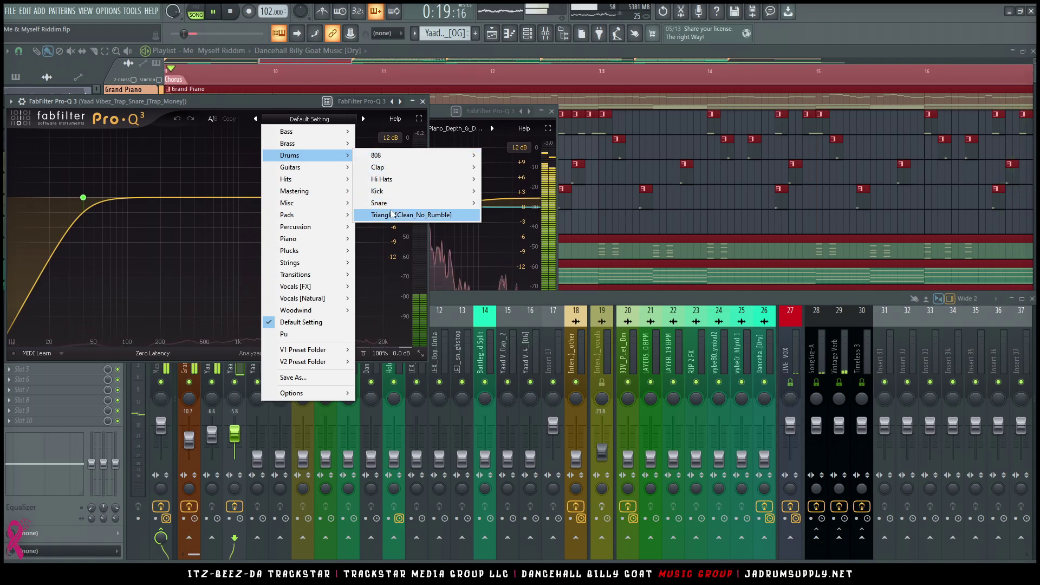
{"action": "mouse_move", "coordinate": [401, 202]}
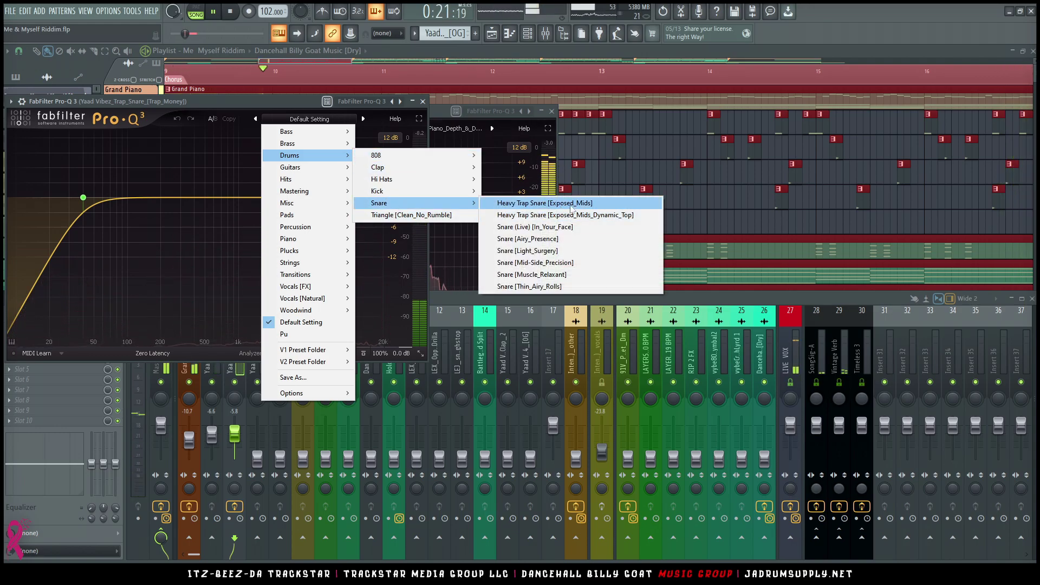
{"action": "left_click", "coordinate": [545, 203]}
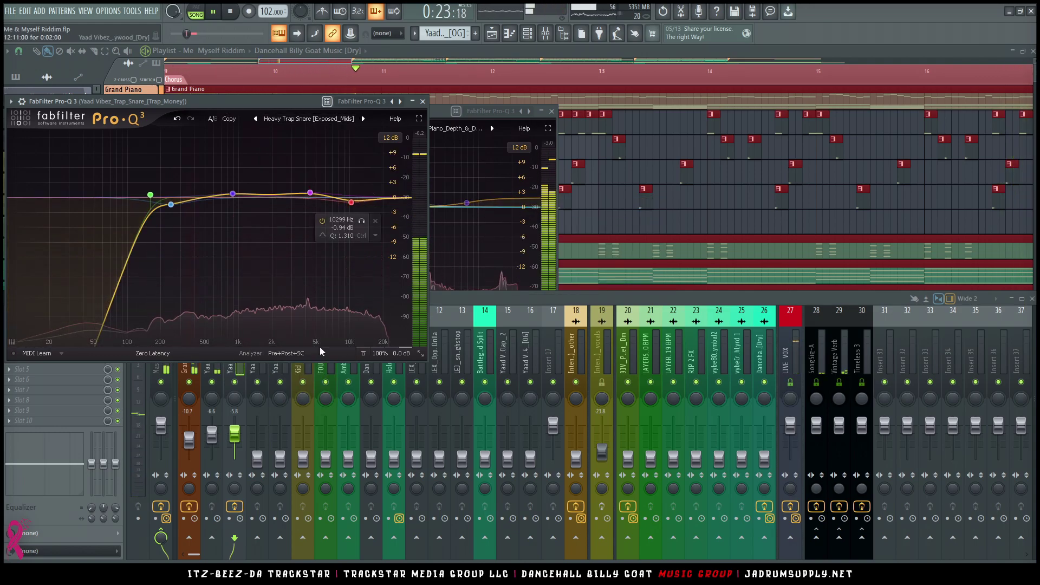
{"action": "left_click", "coordinate": [242, 371]}
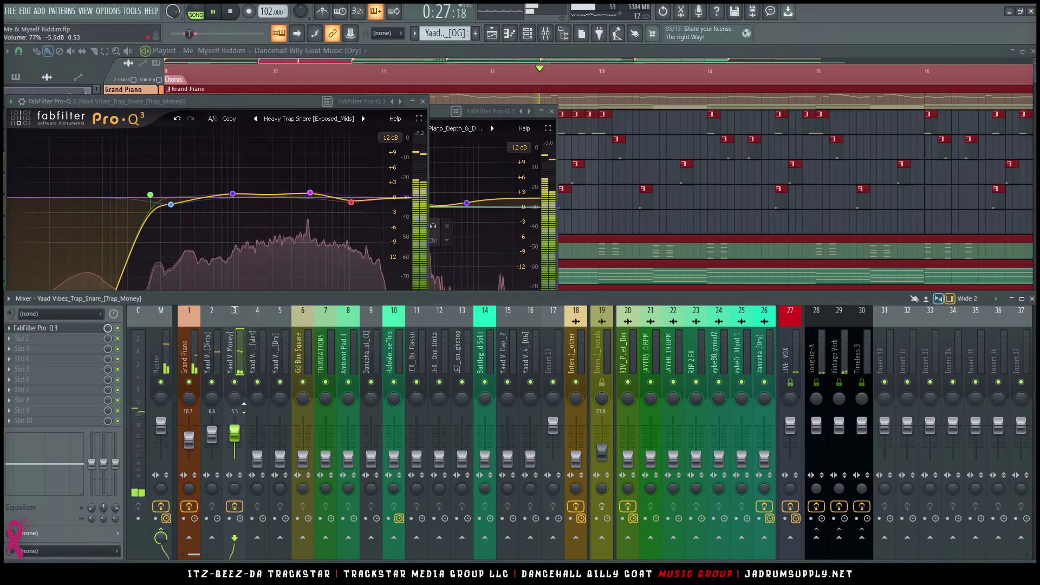
- Raise the Percussion_56_[Wash_Pan] fader on track 4 to about -6.8 dB and stop playback
{"action": "left_click", "coordinate": [264, 366]}
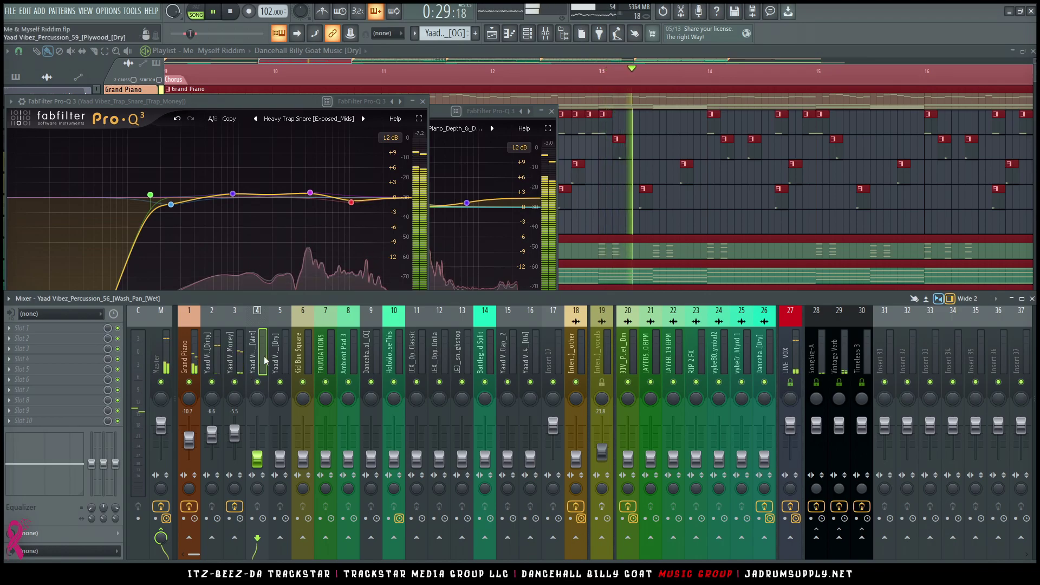
{"action": "left_click_drag", "start_coordinate": [257, 459], "coordinate": [257, 434]}
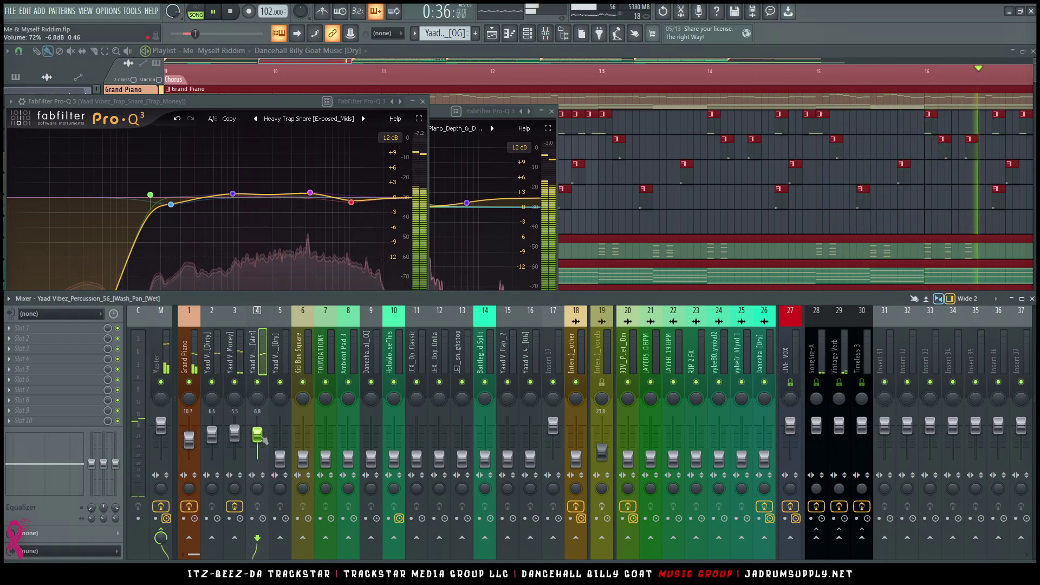
{"action": "key", "text": "space"}
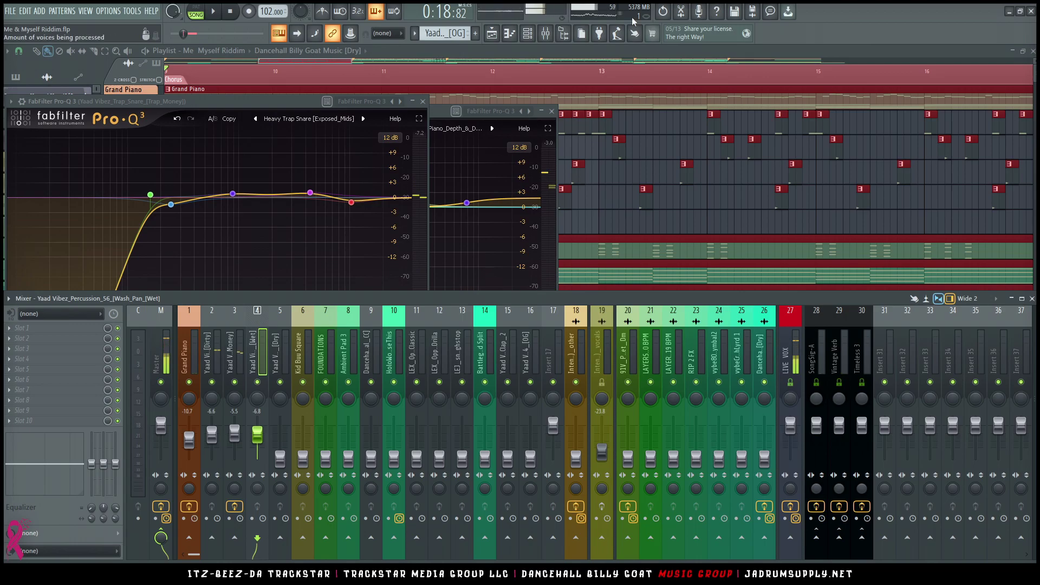
- Show the channel rack and filter it to the Audio channels
{"action": "left_click", "coordinate": [533, 33]}
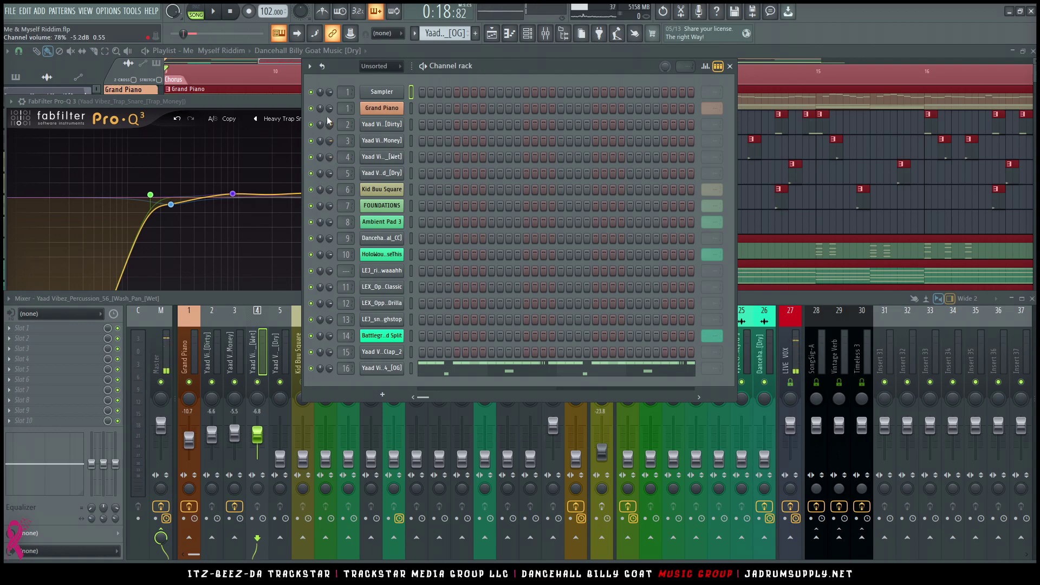
{"action": "left_click", "coordinate": [379, 66]}
{"action": "left_click", "coordinate": [380, 108]}
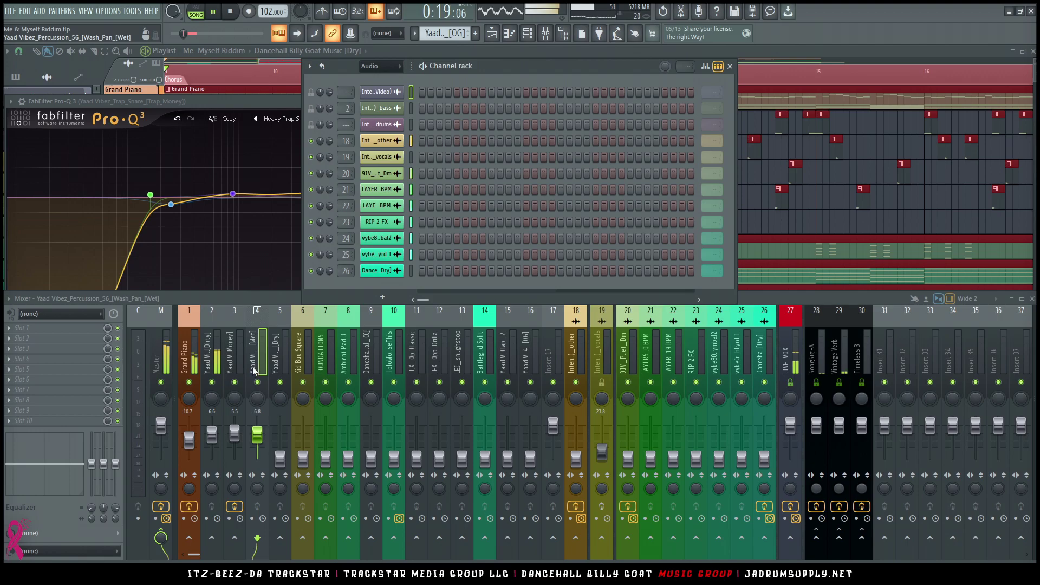
- Rebalance the faders: Grand Piano to about -11.5 dB, Kick to about -7.2 dB and Trap Snare to about -5.3 dB
{"action": "left_click", "coordinate": [191, 439]}
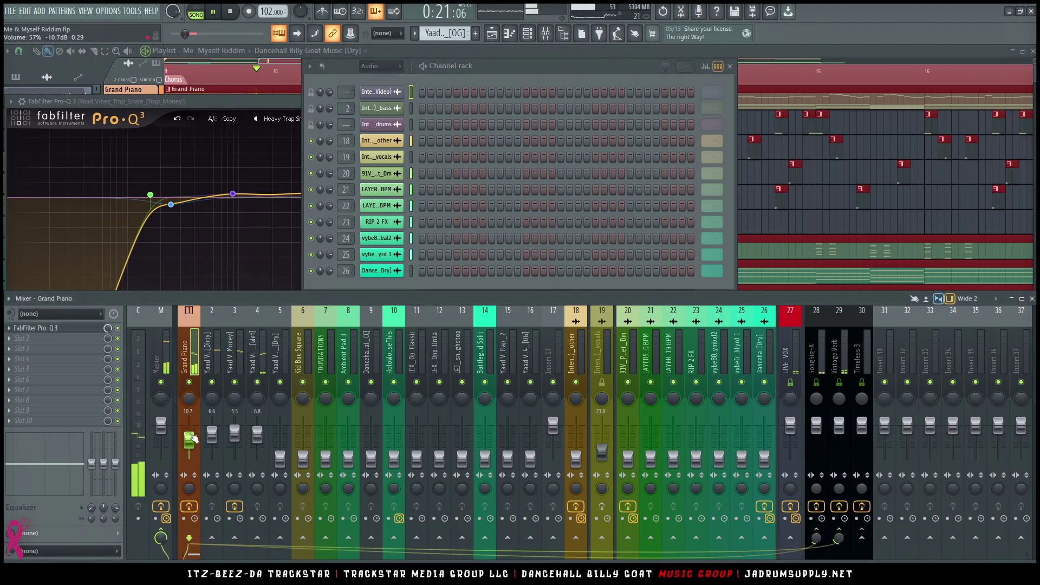
{"action": "left_click", "coordinate": [220, 368]}
{"action": "left_click_drag", "start_coordinate": [212, 433], "coordinate": [212, 435]}
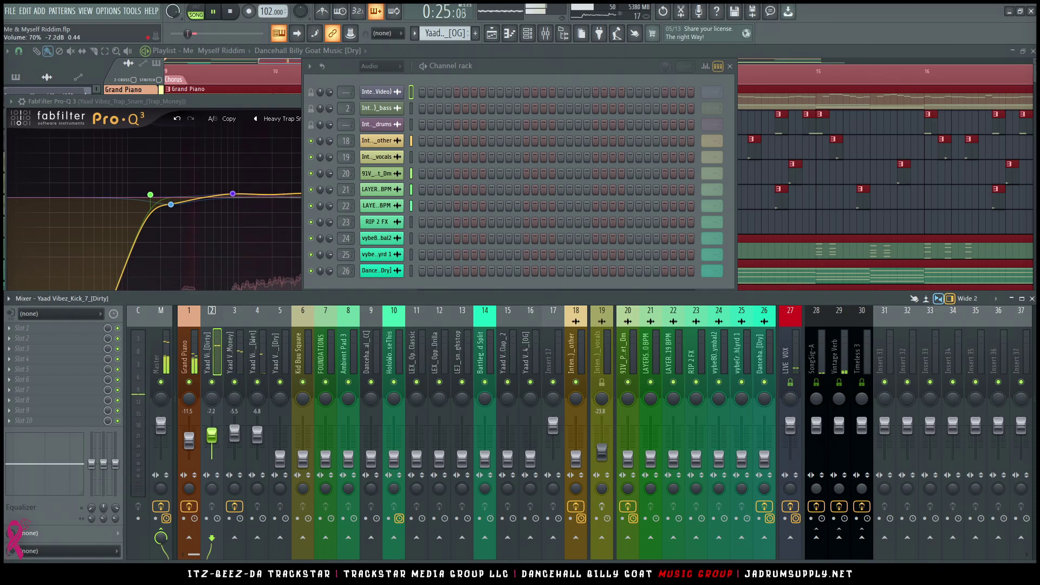
{"action": "left_click", "coordinate": [235, 433]}
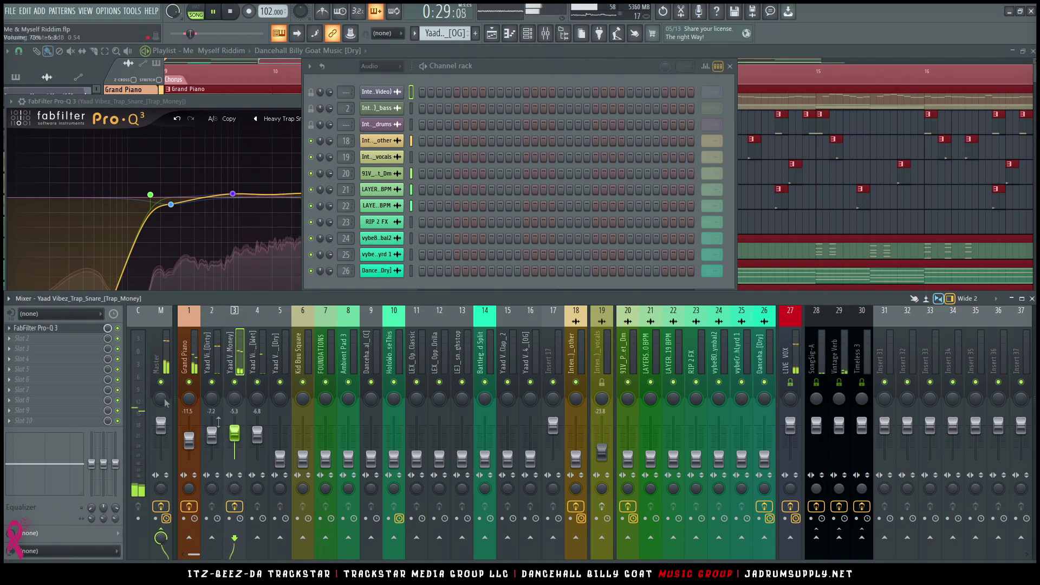
- Insert the stereo FabFilter Pro-Q 3 in the second effect slot of the Trap Snare track
{"action": "left_click", "coordinate": [26, 339]}
{"action": "mouse_move", "coordinate": [255, 143]}
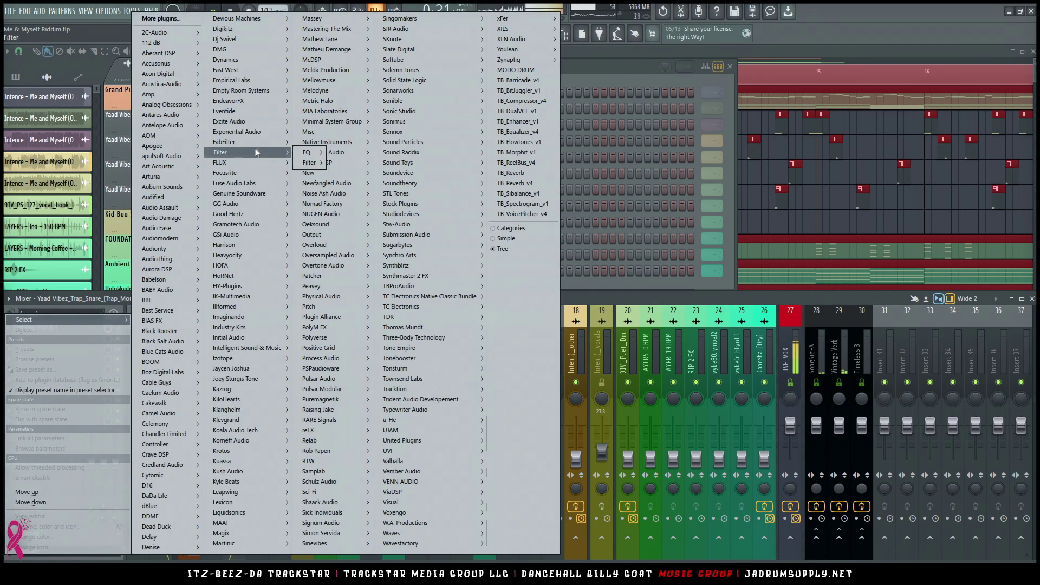
{"action": "mouse_move", "coordinate": [312, 152]}
{"action": "mouse_move", "coordinate": [349, 173]}
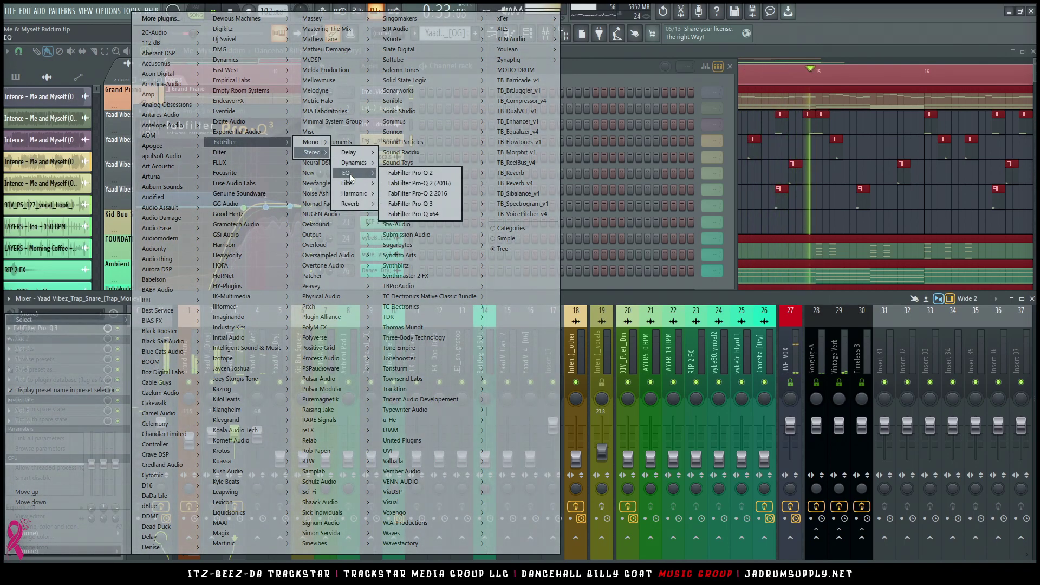
{"action": "left_click", "coordinate": [426, 204]}
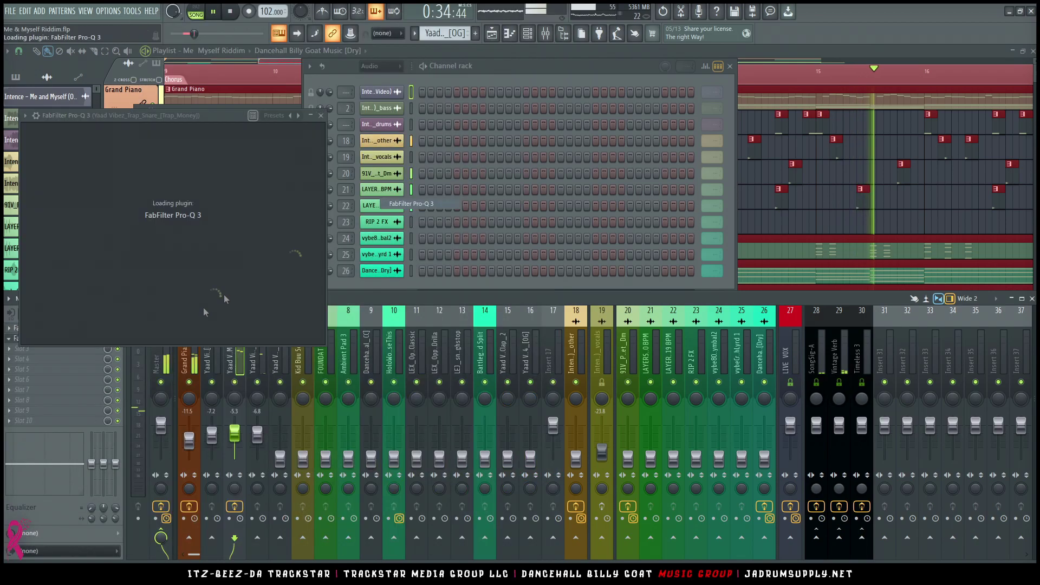
- Replace the effect in the Trap Snare track's second slot with the Boz Digital Labs BigClipper
{"action": "left_click", "coordinate": [10, 338]}
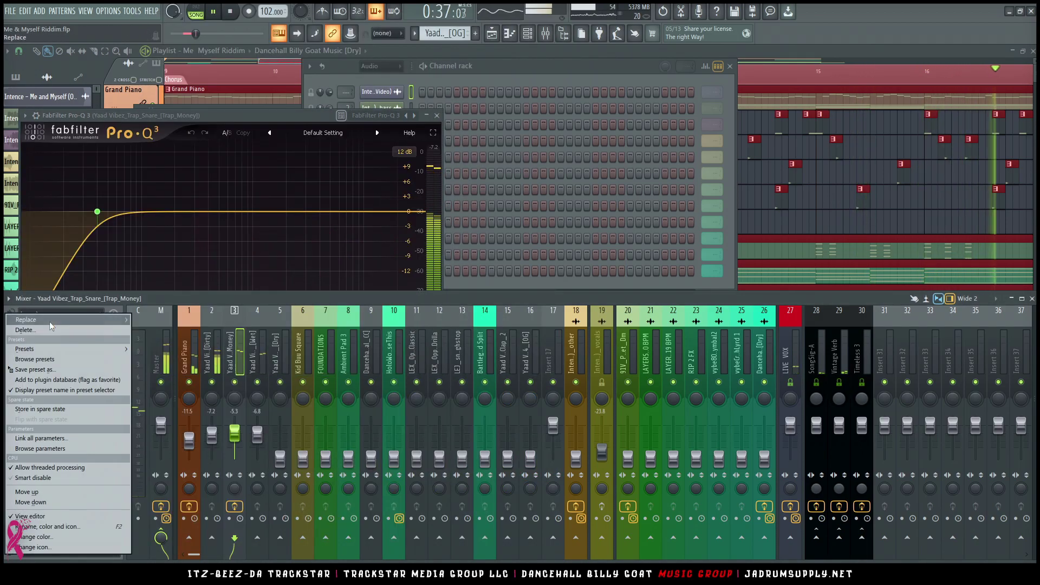
{"action": "mouse_move", "coordinate": [32, 320]}
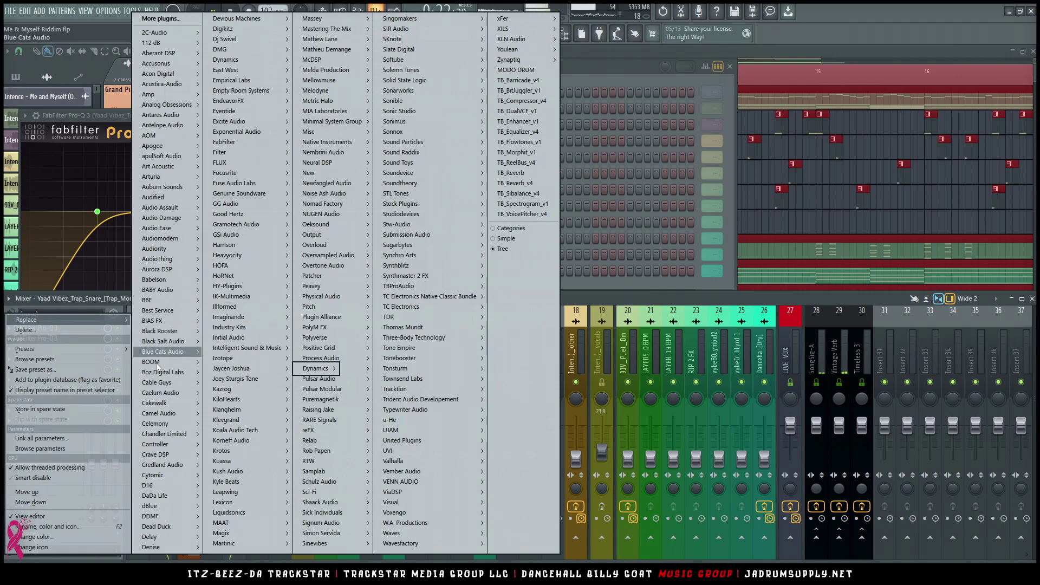
{"action": "mouse_move", "coordinate": [162, 372]}
{"action": "mouse_move", "coordinate": [227, 370]}
{"action": "left_click", "coordinate": [285, 369]}
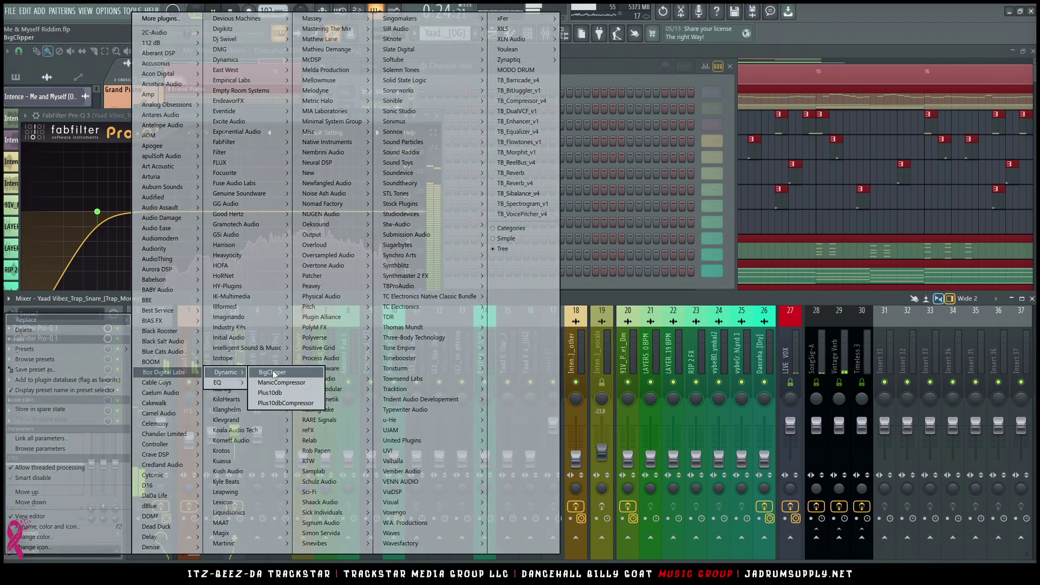
- Set the snare's BigClipper to Pull -8.84 dB, Push 3.54 dB and Shape 72%, moving its window clear of the mixer
{"action": "left_click_drag", "start_coordinate": [200, 126], "coordinate": [438, 125]}
{"action": "left_click_drag", "start_coordinate": [469, 214], "coordinate": [470, 235]}
{"action": "left_click_drag", "start_coordinate": [318, 199], "coordinate": [317, 188]}
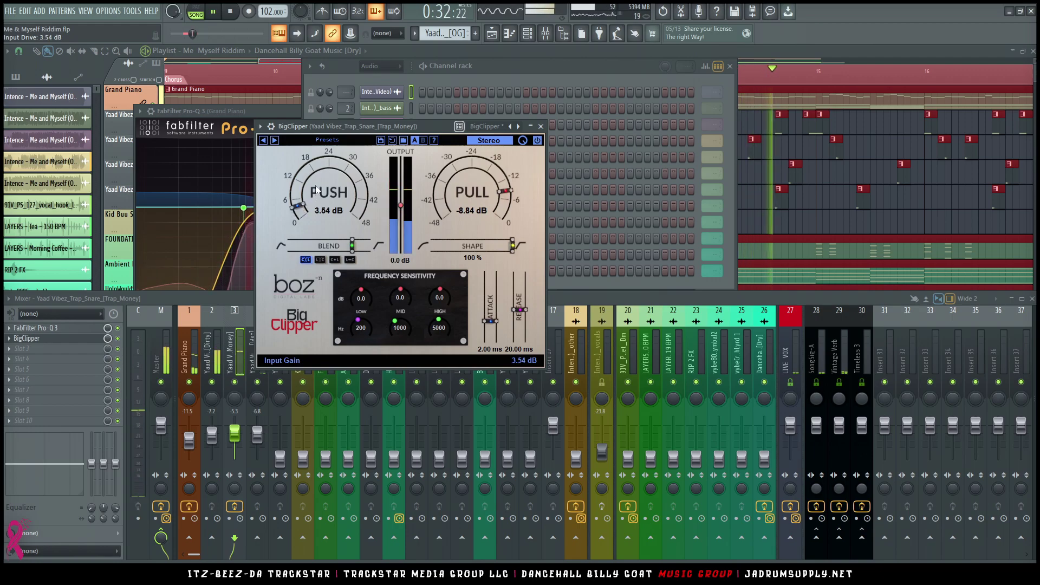
{"action": "left_click_drag", "start_coordinate": [387, 126], "coordinate": [488, 100]}
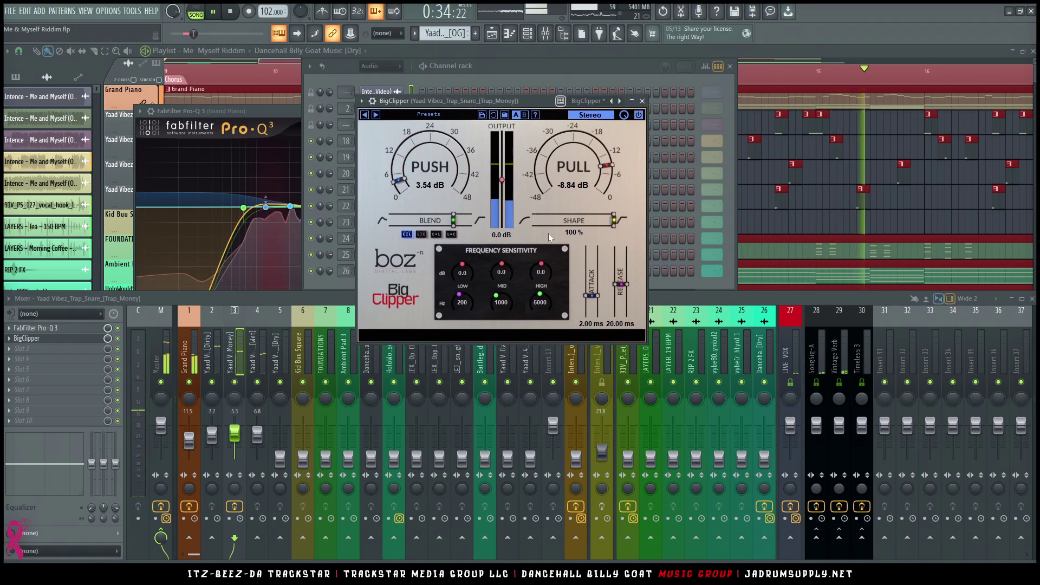
{"action": "left_click_drag", "start_coordinate": [589, 221], "coordinate": [566, 216]}
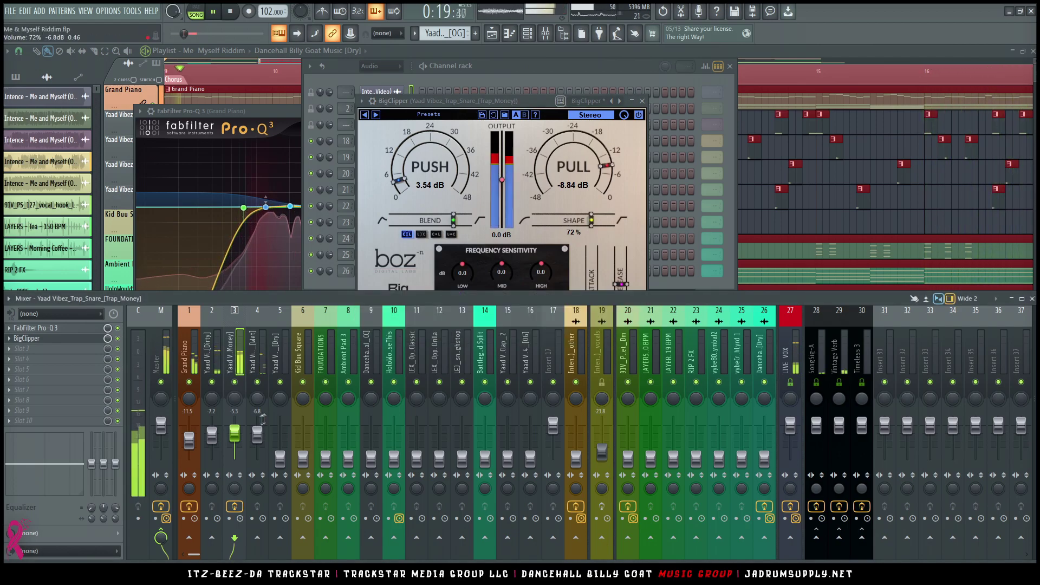
- Lower the Percussion_56_[Wash_Pan] fader to about -9.8 dB and pan the track slightly to the right
{"action": "left_click_drag", "start_coordinate": [258, 435], "coordinate": [258, 438]}
{"action": "key", "text": "space"}
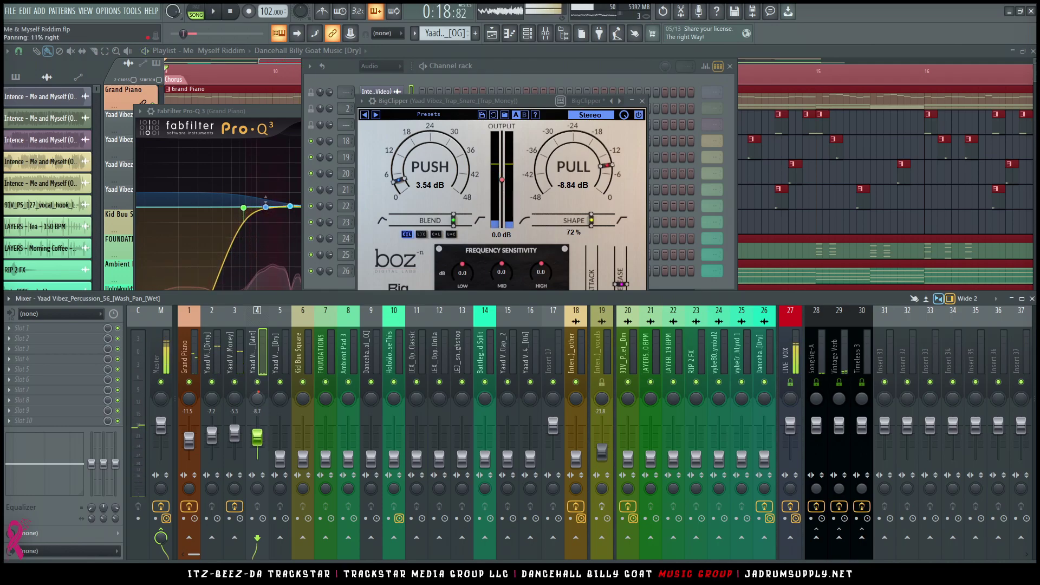
{"action": "key", "text": "space"}
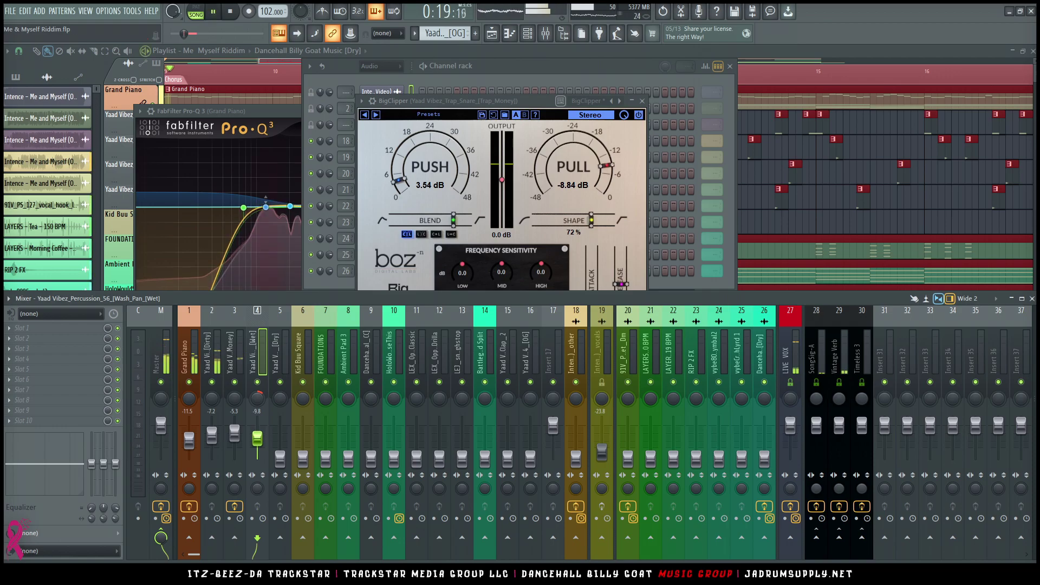
{"action": "left_click", "coordinate": [256, 440]}
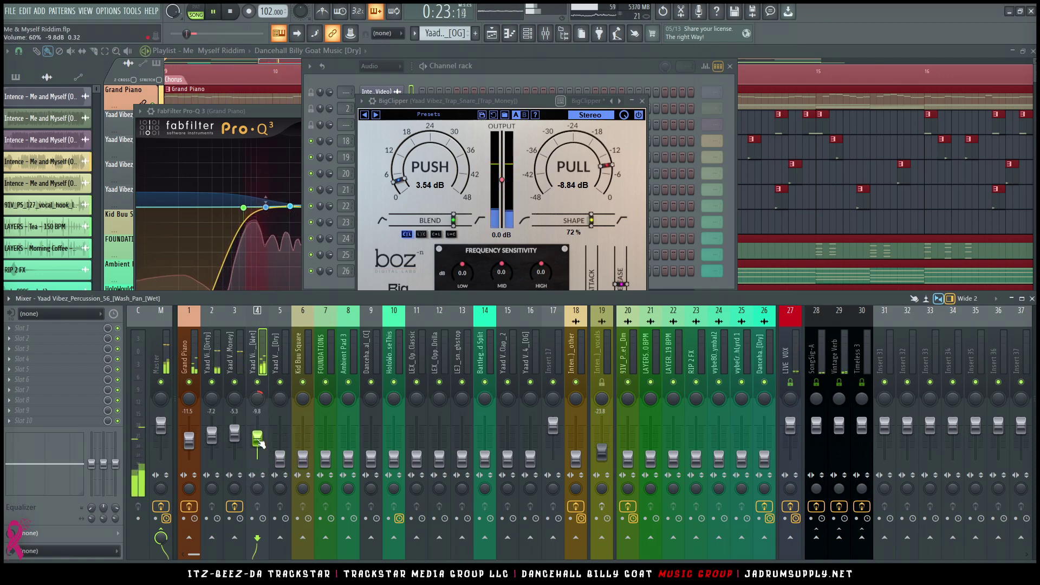
- Send the Percussion_56_[Wash_Pan] track to SongSig-A at about 21% (-23.8 dB) and to Vintage Verb at a reduced level
{"action": "key", "text": "space"}
{"action": "left_click", "coordinate": [816, 537]}
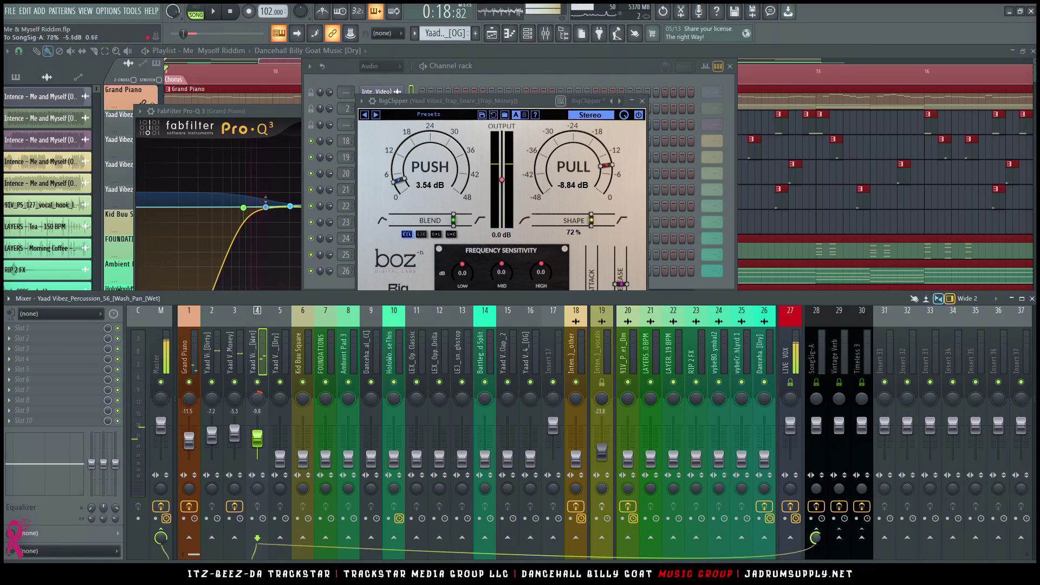
{"action": "left_click", "coordinate": [839, 538]}
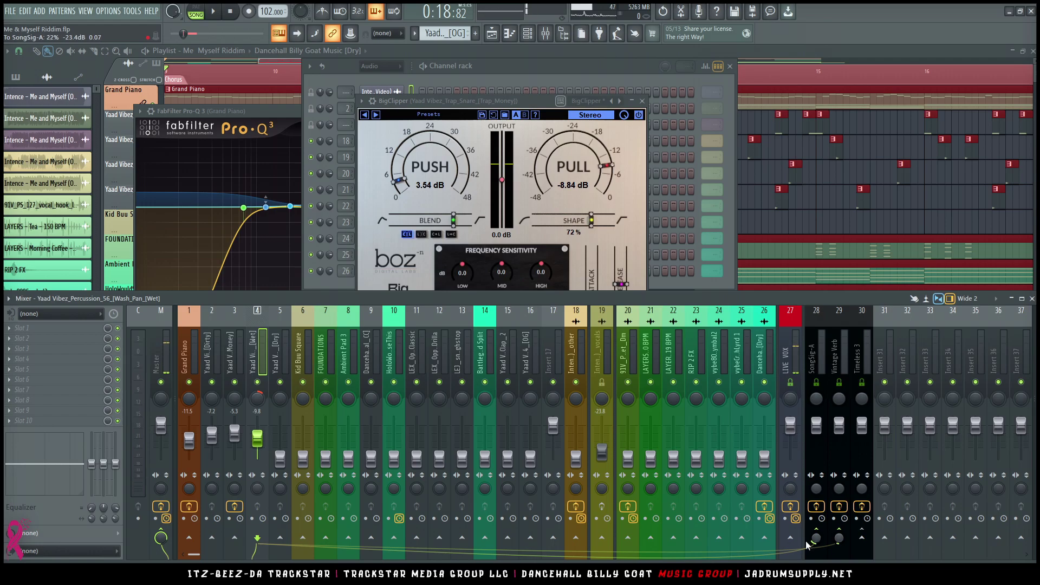
{"action": "left_click", "coordinate": [817, 544]}
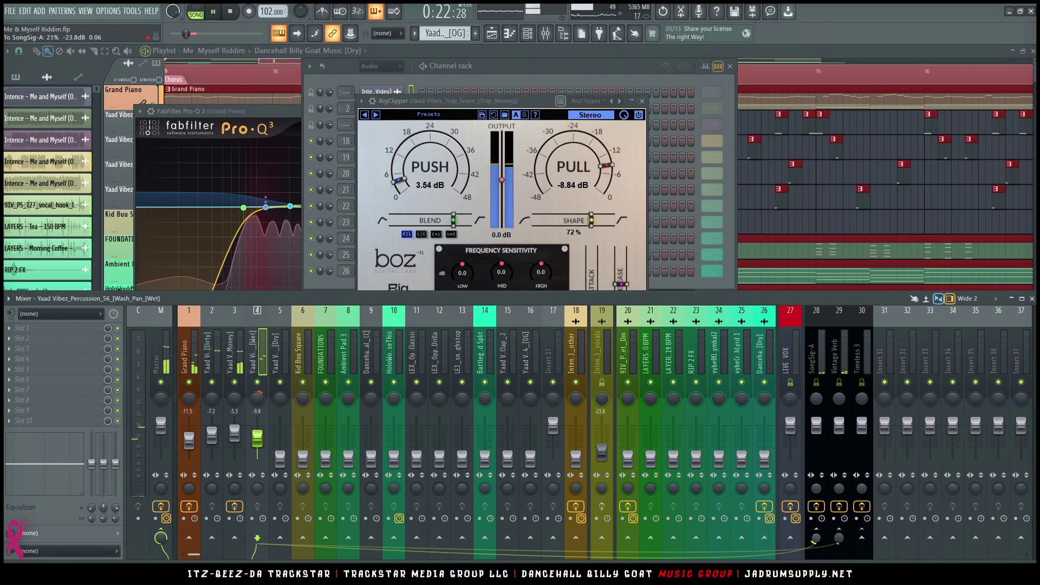
{"action": "key", "text": "space"}
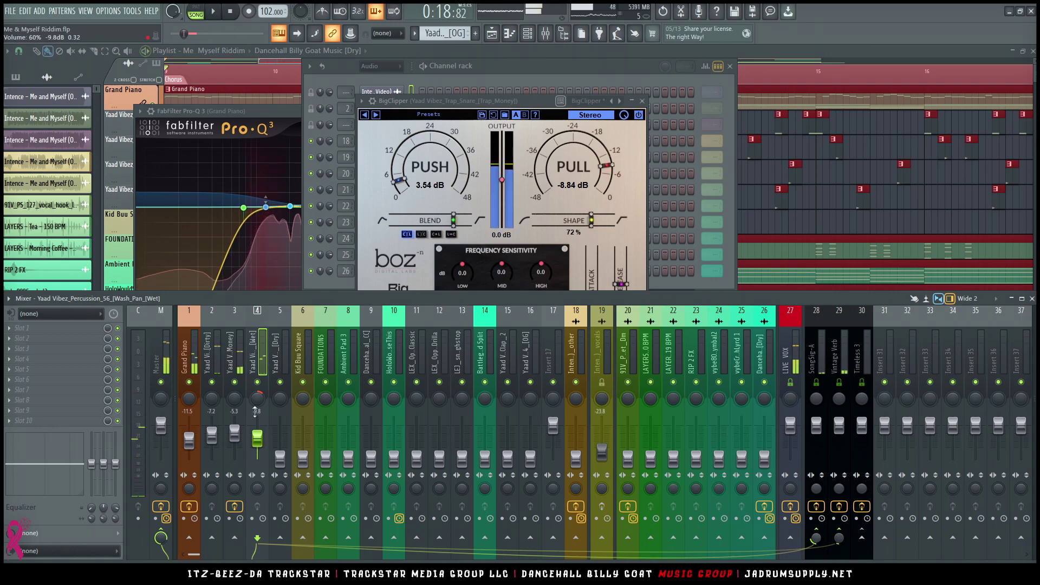
- Raise the Percussion_59_[Plywood] track's fader to about -8.0 dB
{"action": "left_click", "coordinate": [280, 352]}
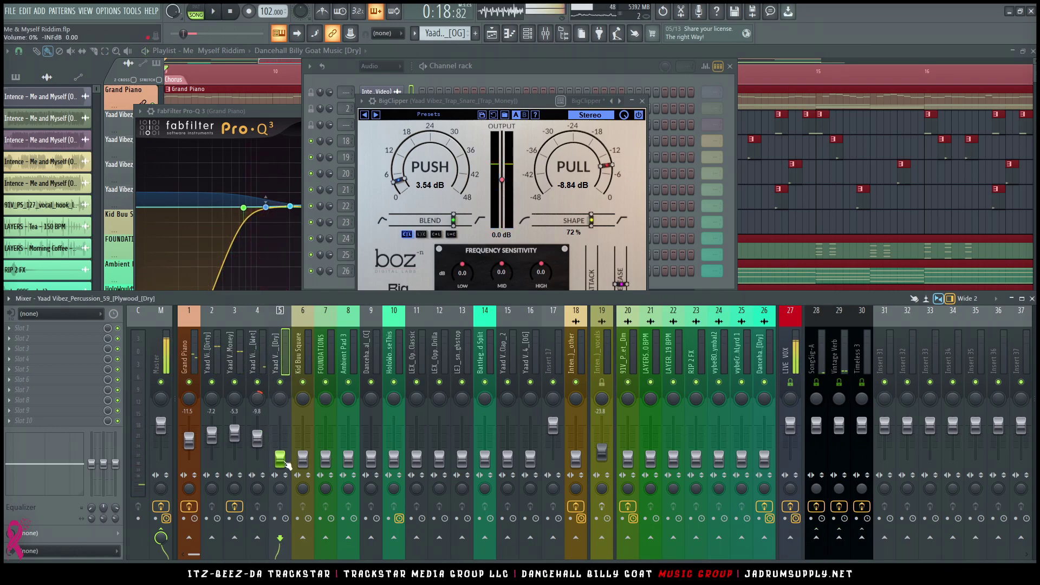
{"action": "left_click", "coordinate": [283, 438]}
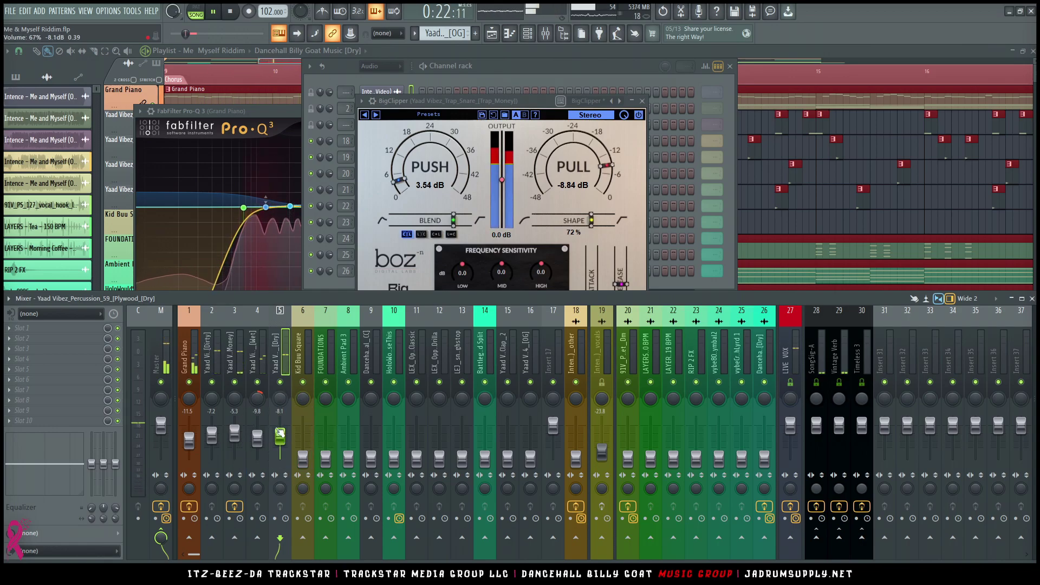
{"action": "left_click_drag", "start_coordinate": [283, 444], "coordinate": [284, 442]}
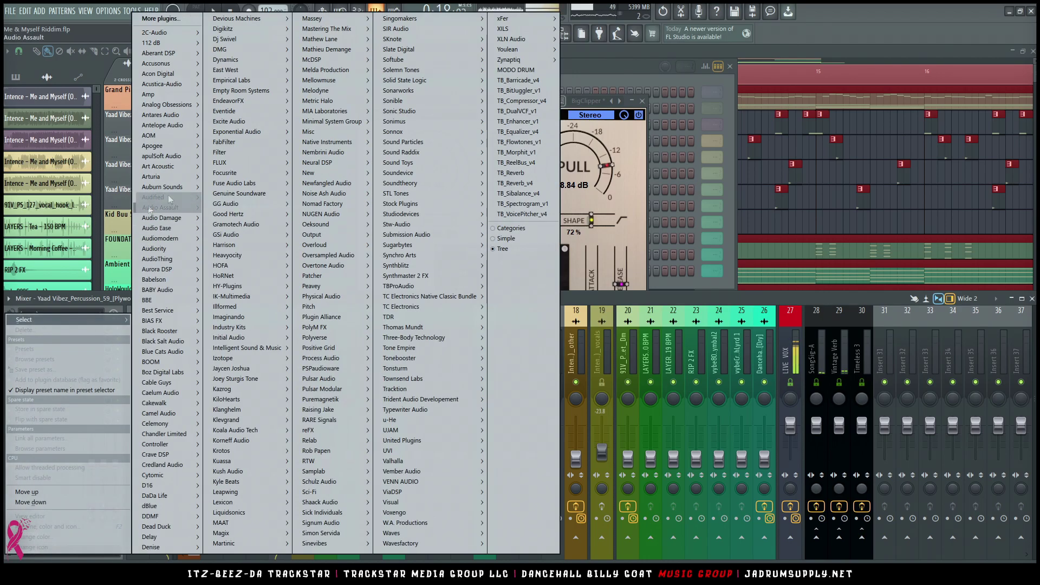
- Insert the stereo FabFilter Pro-Q 3 in the first effect slot of the Percussion_59_[Plywood] track
{"action": "mouse_move", "coordinate": [238, 142]}
{"action": "mouse_move", "coordinate": [312, 152]}
{"action": "mouse_move", "coordinate": [347, 173]}
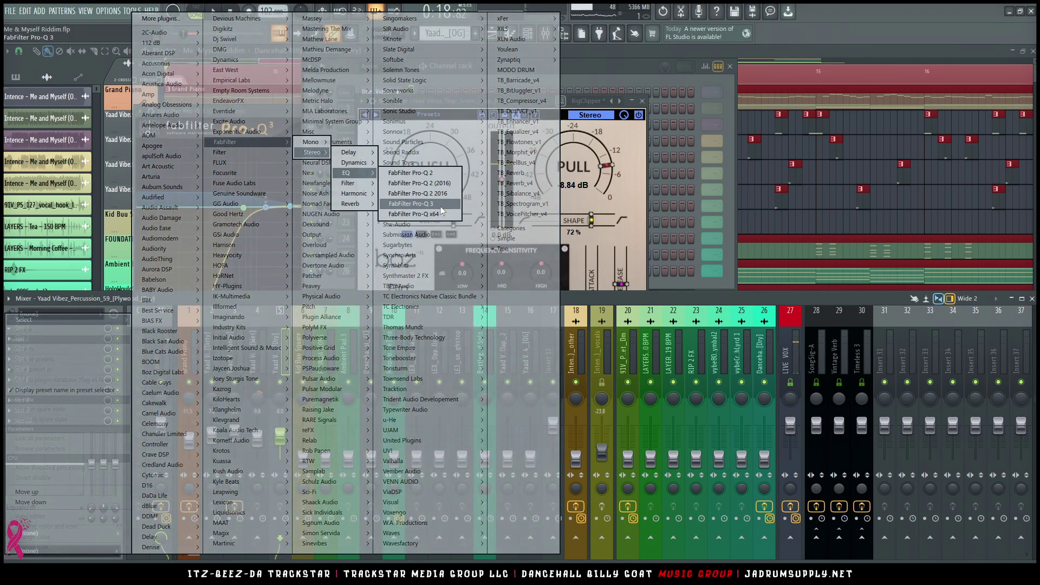
{"action": "left_click", "coordinate": [441, 205]}
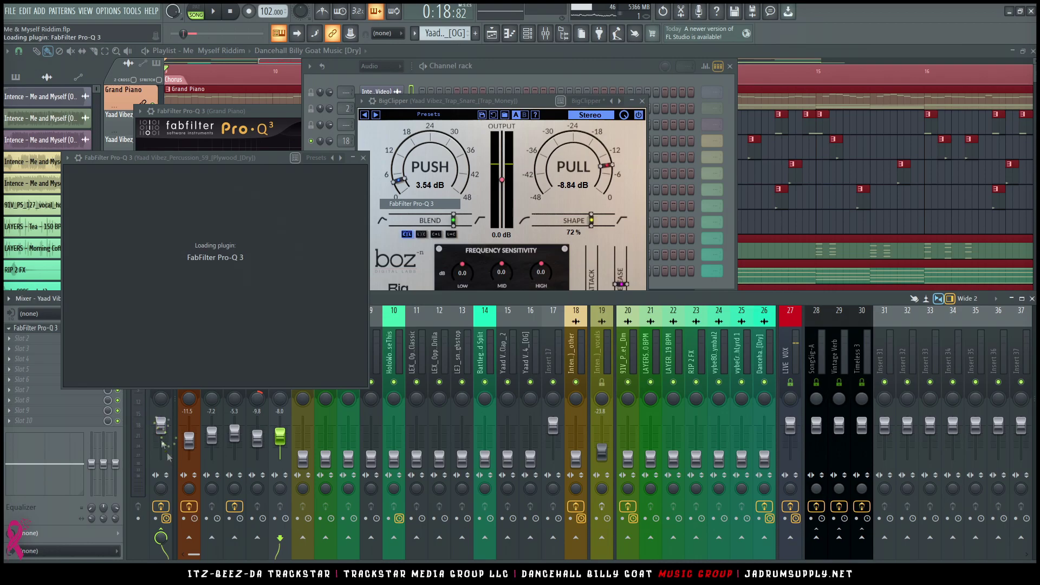
{"action": "left_click", "coordinate": [161, 427]}
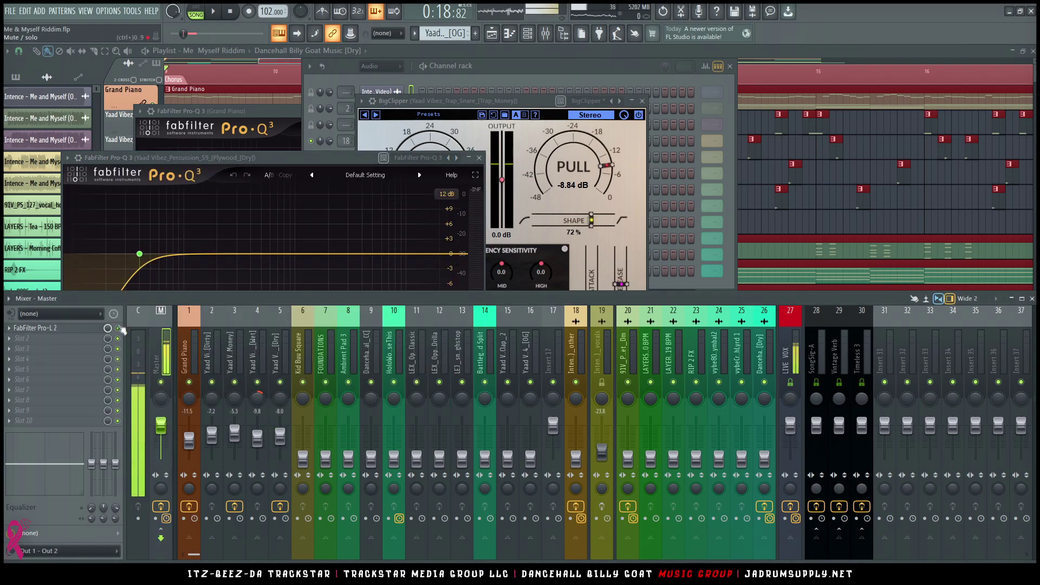
{"action": "right_click", "coordinate": [172, 342]}
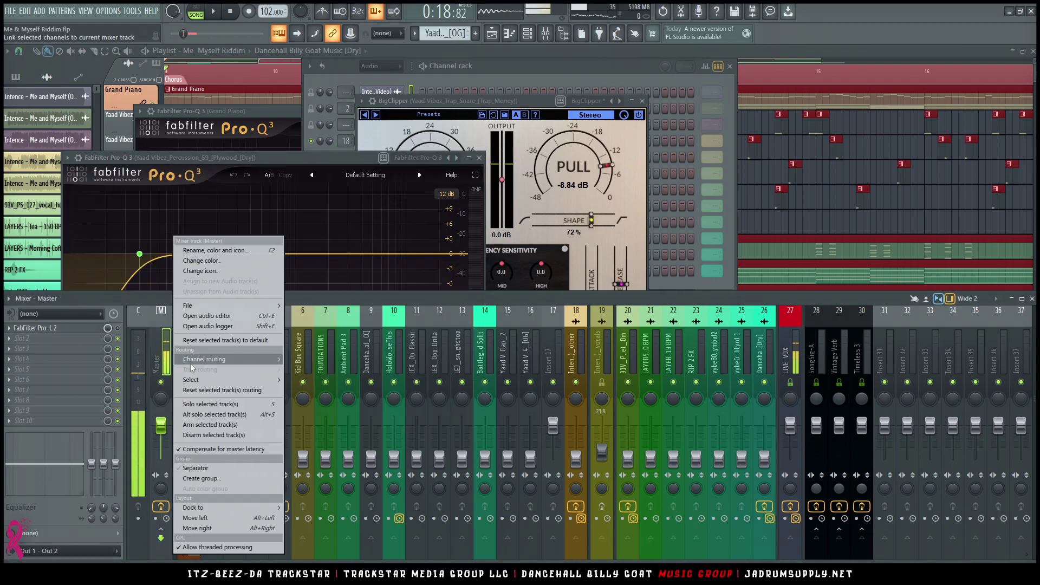
{"action": "left_click", "coordinate": [228, 341]}
- Load the percussion preset Rimshot [Clear_Dynamic] in the Plywood track's Pro-Q 3, with its window moved aside, and audition it
{"action": "left_click_drag", "start_coordinate": [327, 157], "coordinate": [616, 104]}
{"action": "left_click", "coordinate": [671, 122]}
{"action": "mouse_move", "coordinate": [661, 229]}
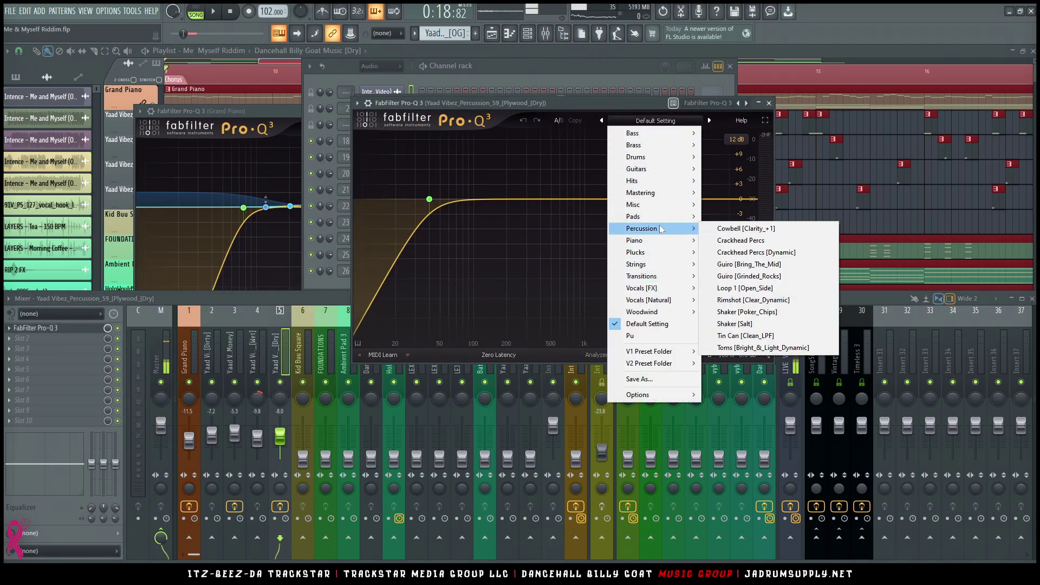
{"action": "left_click", "coordinate": [750, 300]}
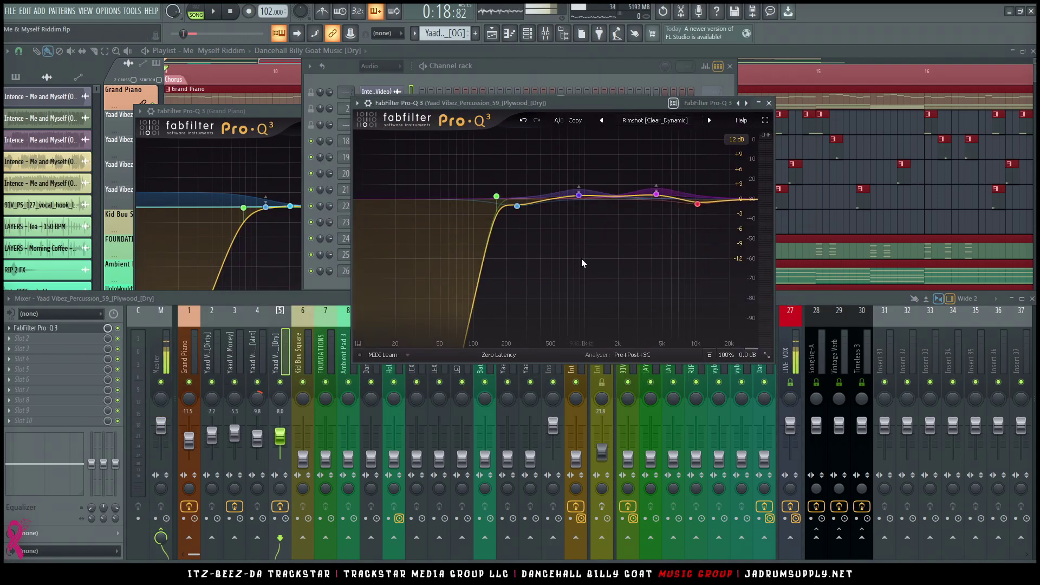
{"action": "key", "text": "space"}
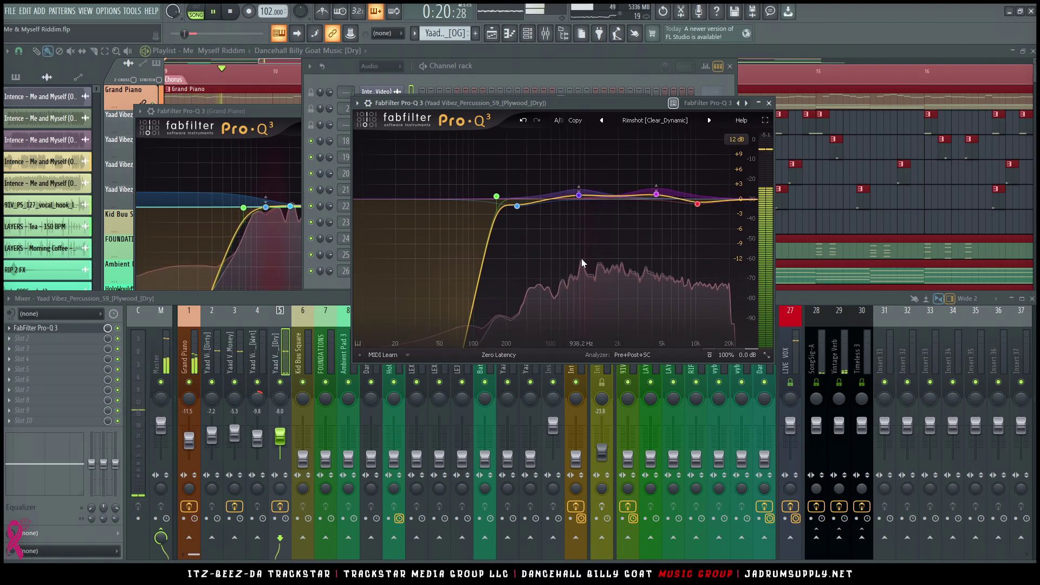
{"action": "key", "text": "space"}
- Send the Percussion_59_[Plywood] track to SongSig-A at a very low level and to Vintage Verb at about 6% (-36.0 dB)
{"action": "left_click", "coordinate": [295, 398]}
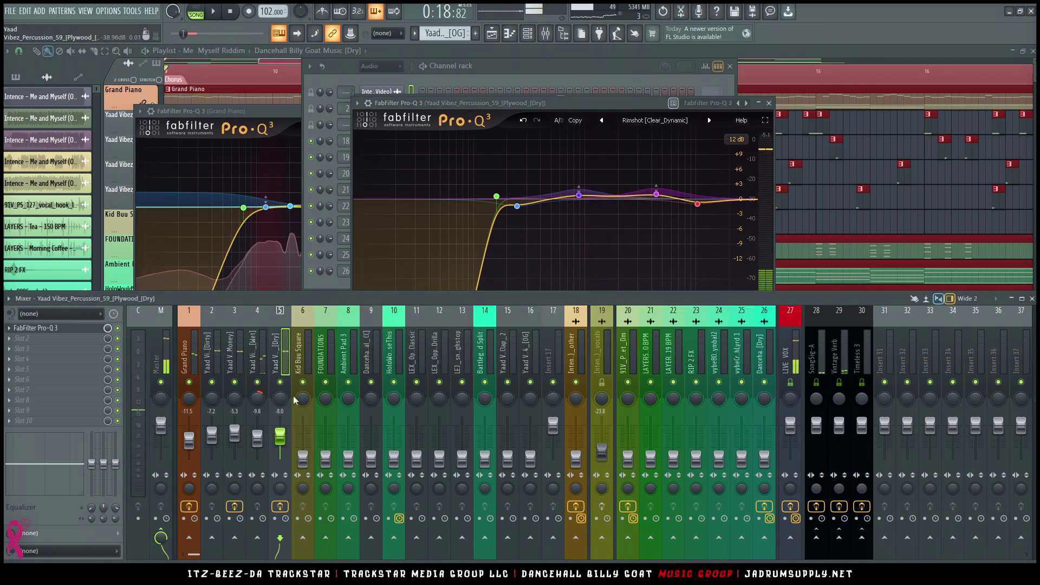
{"action": "left_click", "coordinate": [818, 541]}
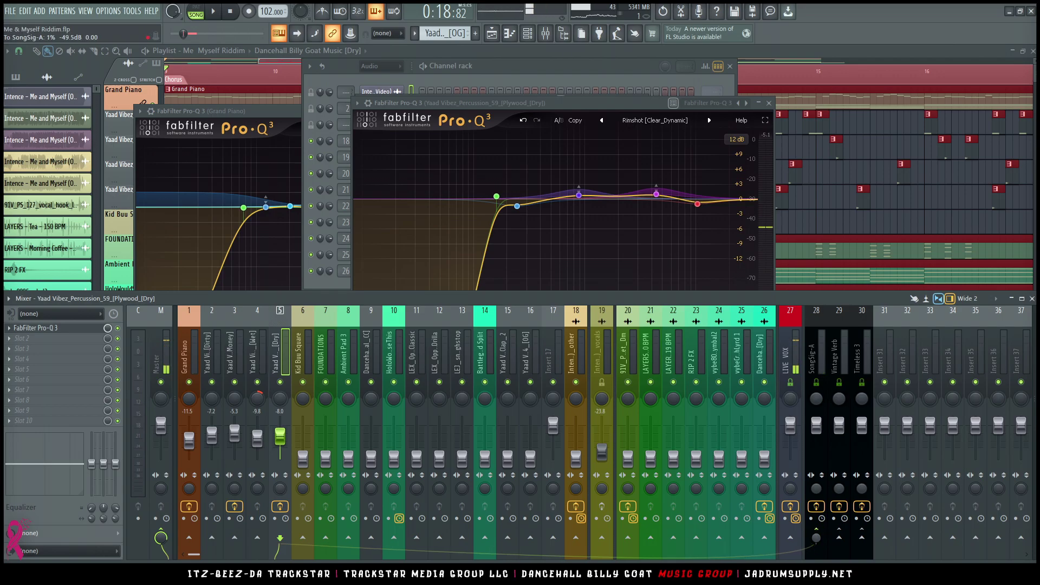
{"action": "left_click", "coordinate": [840, 539]}
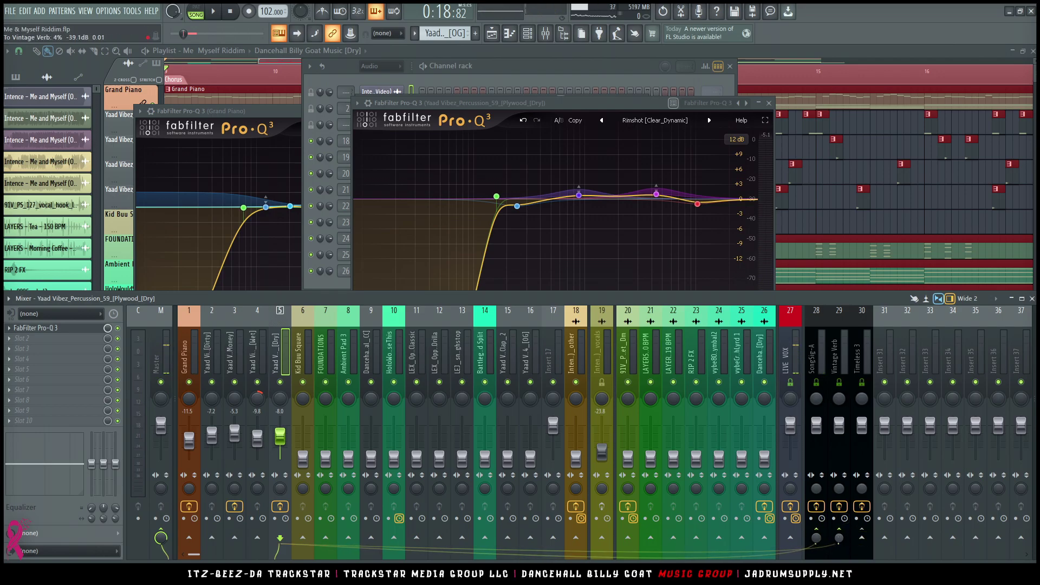
{"action": "key", "text": "space"}
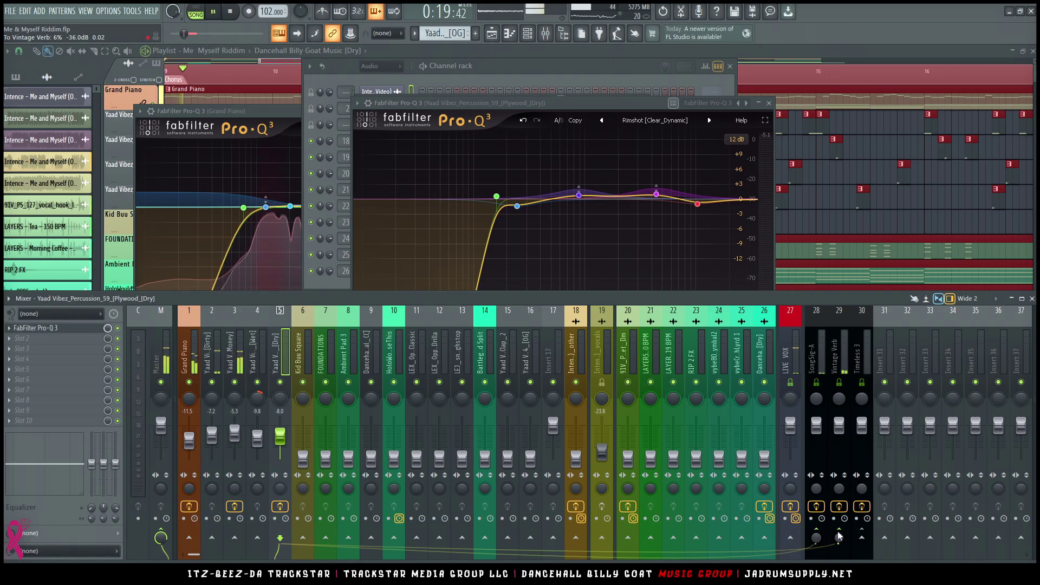
{"action": "key", "text": "space"}
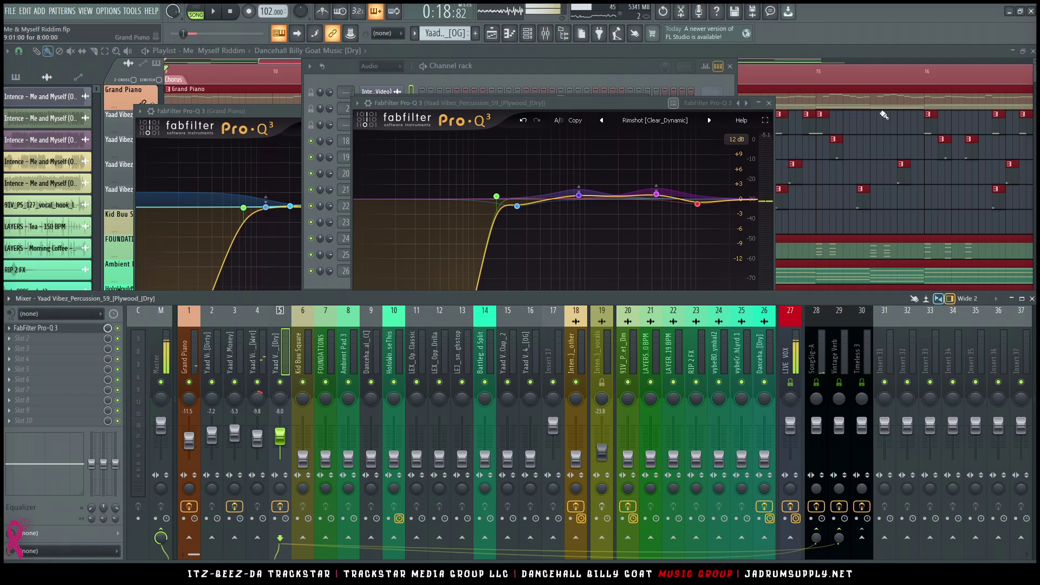
- Clear the open plugin windows and raise the FOUNDATIONS track's fader to about -11.6 dB during playback
{"action": "key", "text": "F12"}
{"action": "key", "text": "F9"}
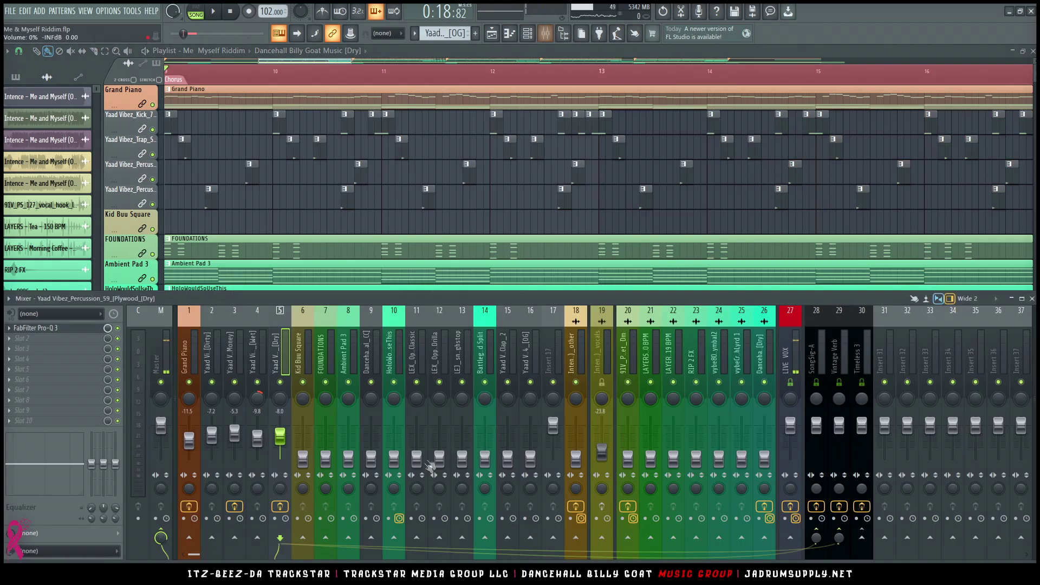
{"action": "left_click", "coordinate": [322, 356]}
{"action": "key", "text": "space"}
{"action": "left_click_drag", "start_coordinate": [325, 458], "coordinate": [325, 438]}
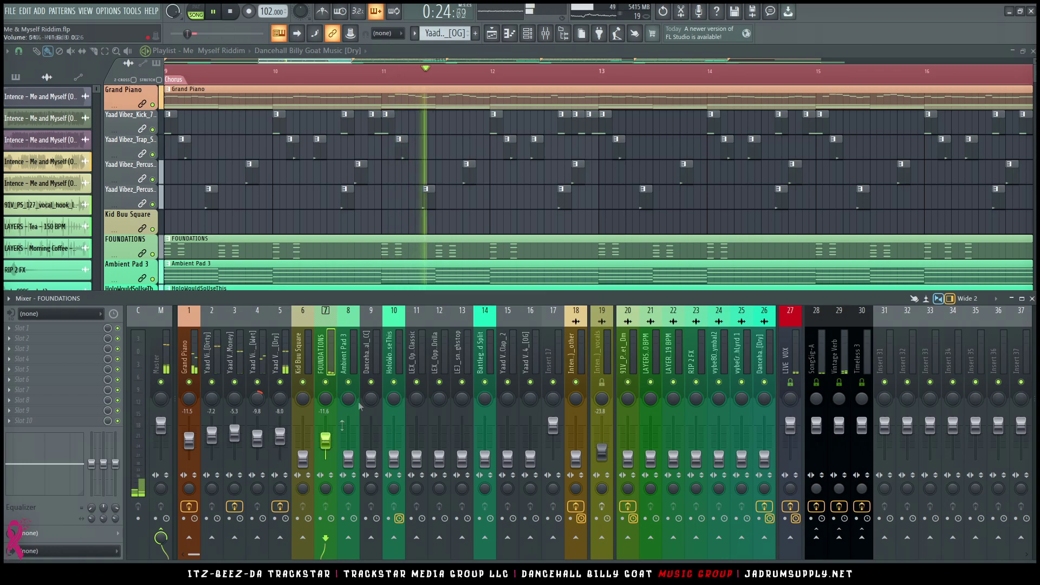
- Solo the FOUNDATIONS track and insert the stereo FabFilter Pro-Q 3 in its first effect slot
{"action": "left_click", "coordinate": [326, 382], "text": "ctrl"}
{"action": "key", "text": "space"}
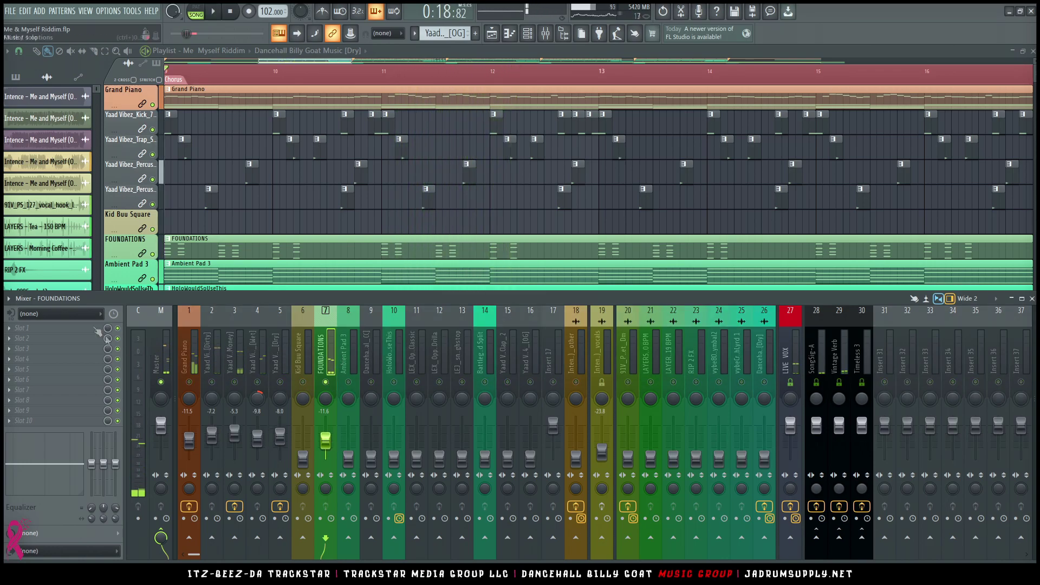
{"action": "left_click", "coordinate": [97, 338]}
{"action": "mouse_move", "coordinate": [73, 321]}
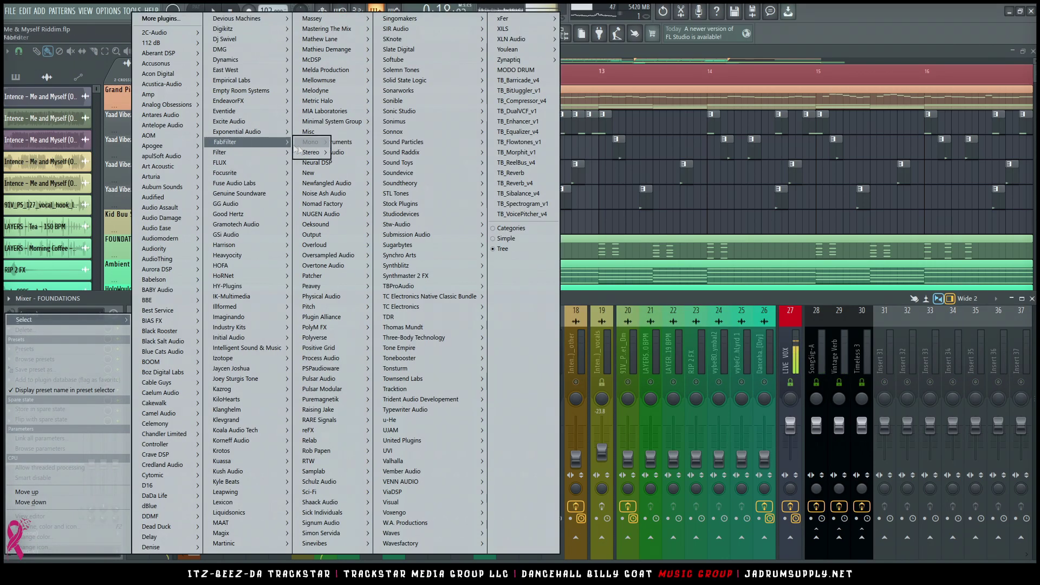
{"action": "left_click", "coordinate": [447, 204]}
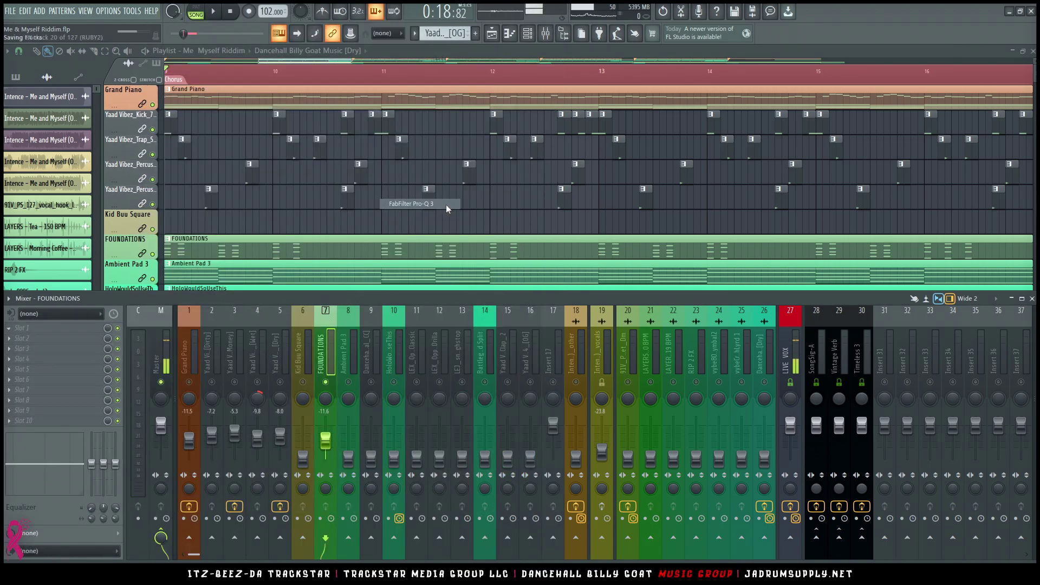
- Load the strings preset Spiccato Strings [Soft_Strings_Only] in the FOUNDATIONS track's Pro-Q 3 and audition it
{"action": "left_click", "coordinate": [331, 118]}
{"action": "mouse_move", "coordinate": [296, 263]}
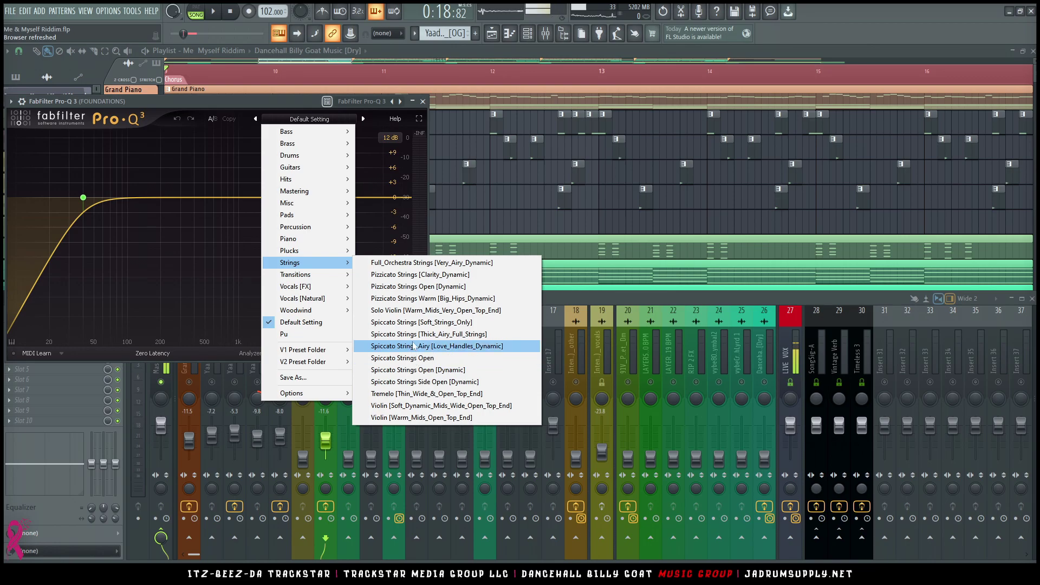
{"action": "left_click", "coordinate": [424, 323]}
{"action": "key", "text": "space"}
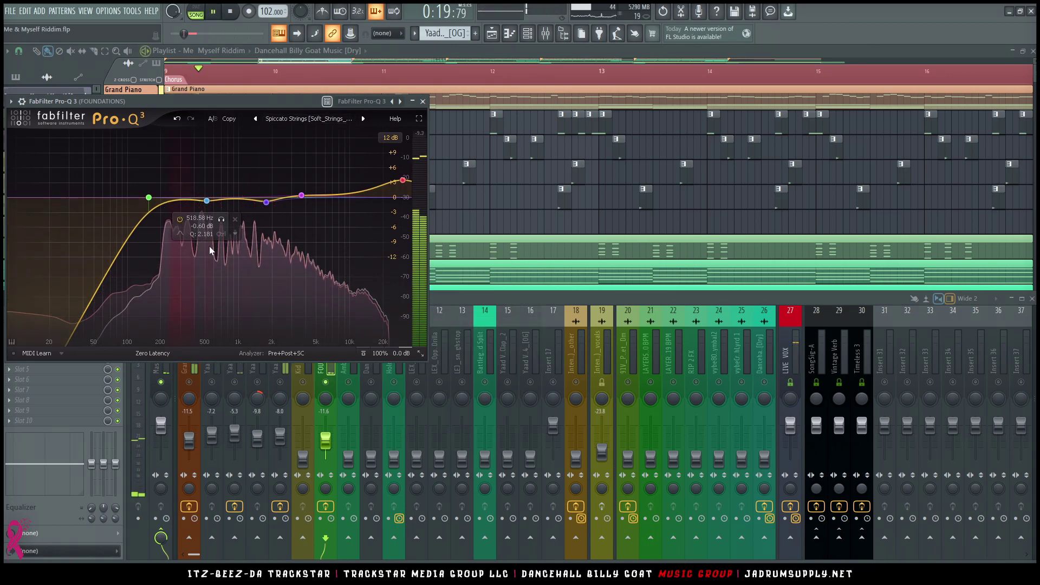
{"action": "left_click", "coordinate": [328, 372]}
{"action": "key", "text": "space"}
- Insert the Polyverse Wider in the second effect slot of the FOUNDATIONS track
{"action": "left_click", "coordinate": [54, 338]}
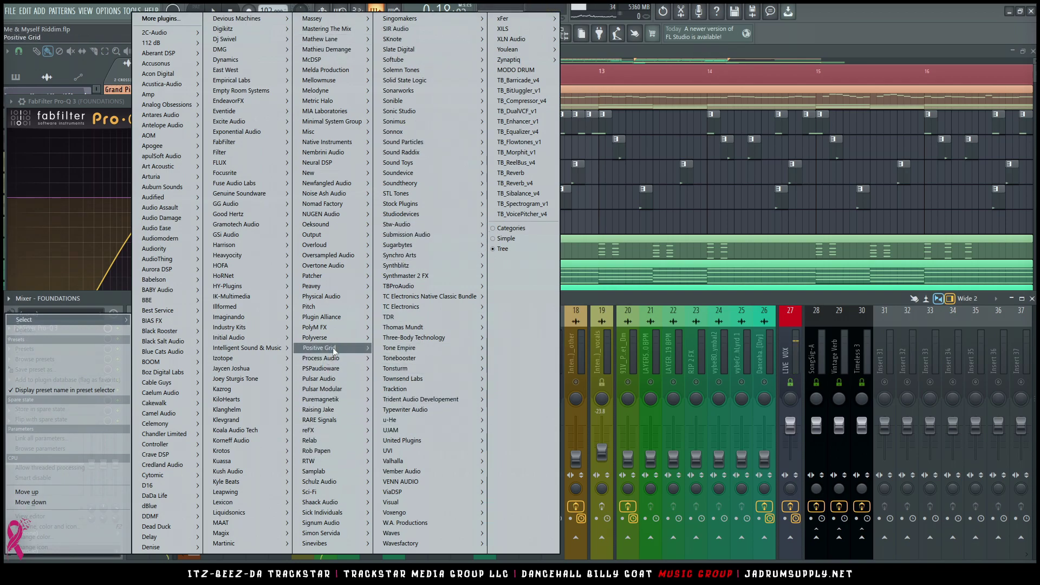
{"action": "mouse_move", "coordinate": [325, 337]}
{"action": "mouse_move", "coordinate": [401, 368]}
{"action": "left_click", "coordinate": [445, 368]}
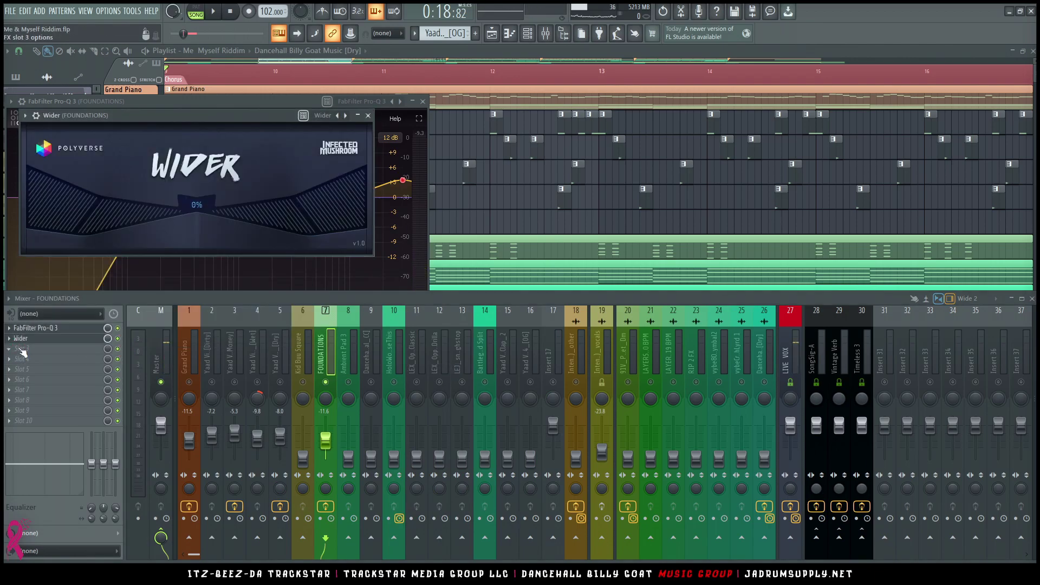
- Insert ValhallaPlate_x64, switched off, in the FOUNDATIONS track's third effect slot, moving its window and Wider's aside
{"action": "left_click", "coordinate": [19, 348]}
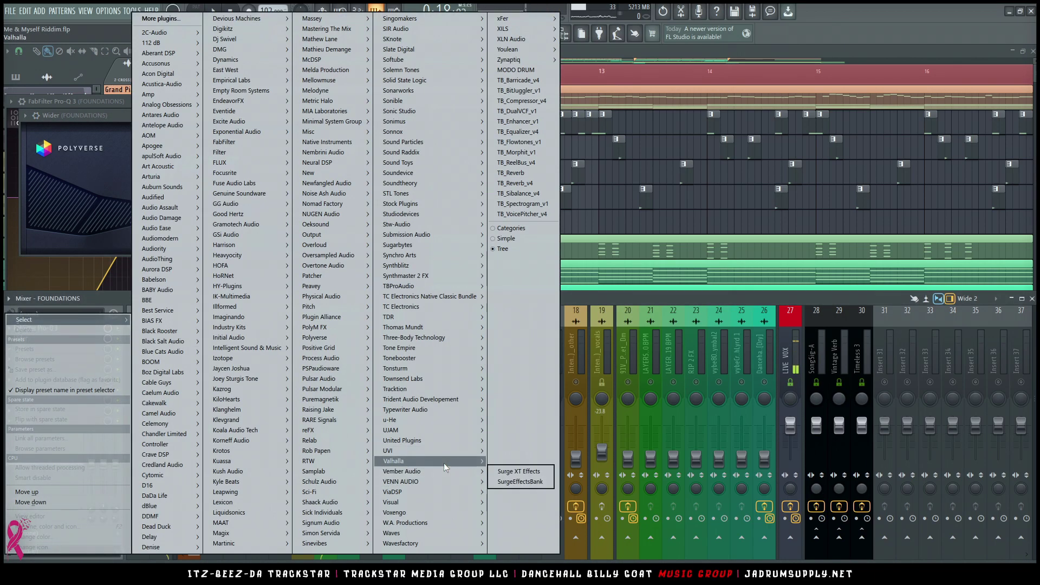
{"action": "mouse_move", "coordinate": [423, 461]}
{"action": "mouse_move", "coordinate": [514, 481]}
{"action": "left_click", "coordinate": [572, 482]}
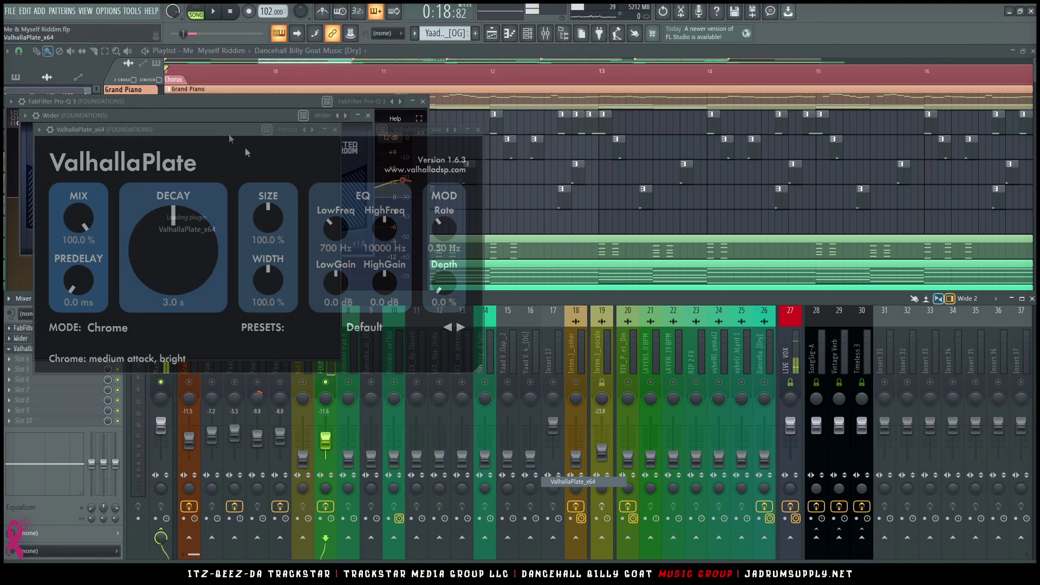
{"action": "left_click_drag", "start_coordinate": [321, 141], "coordinate": [758, 122]}
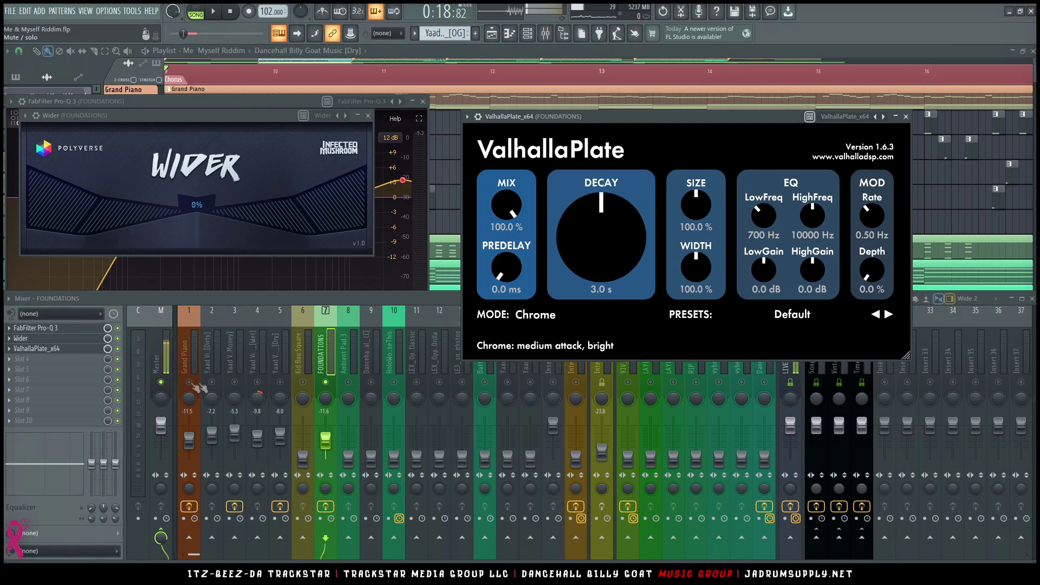
{"action": "left_click", "coordinate": [125, 349]}
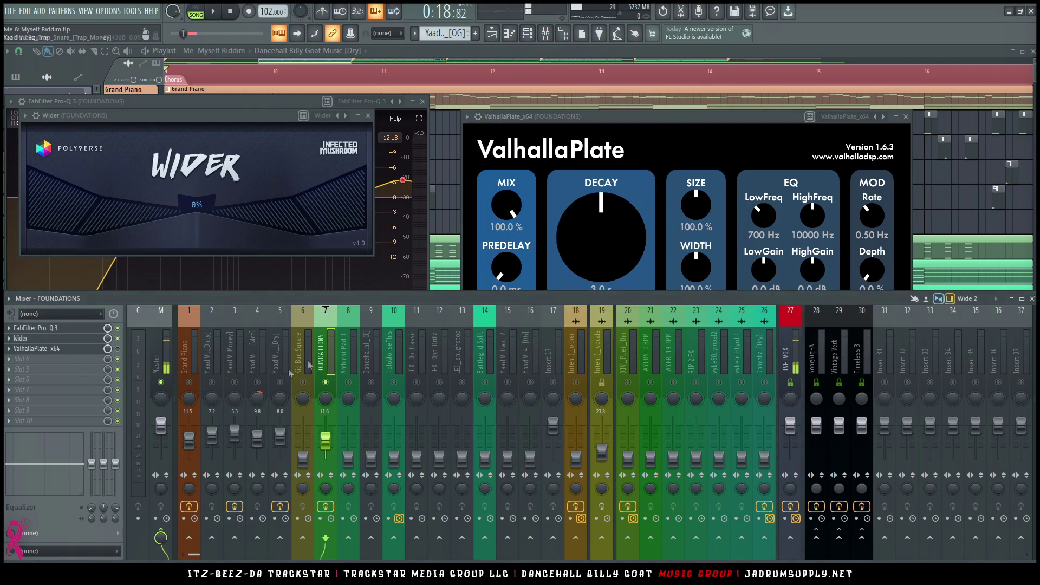
{"action": "left_click_drag", "start_coordinate": [281, 121], "coordinate": [790, 82]}
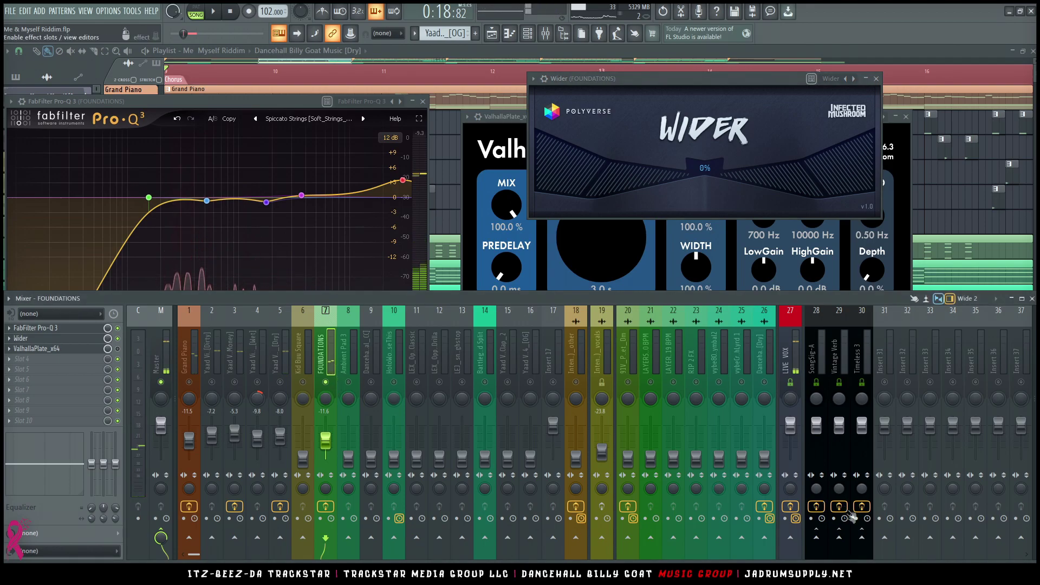
- Route the FOUNDATIONS track to the SongSig-A and Vintage Verb send tracks, with the SongSig-A send turned down
{"action": "left_click", "coordinate": [818, 540]}
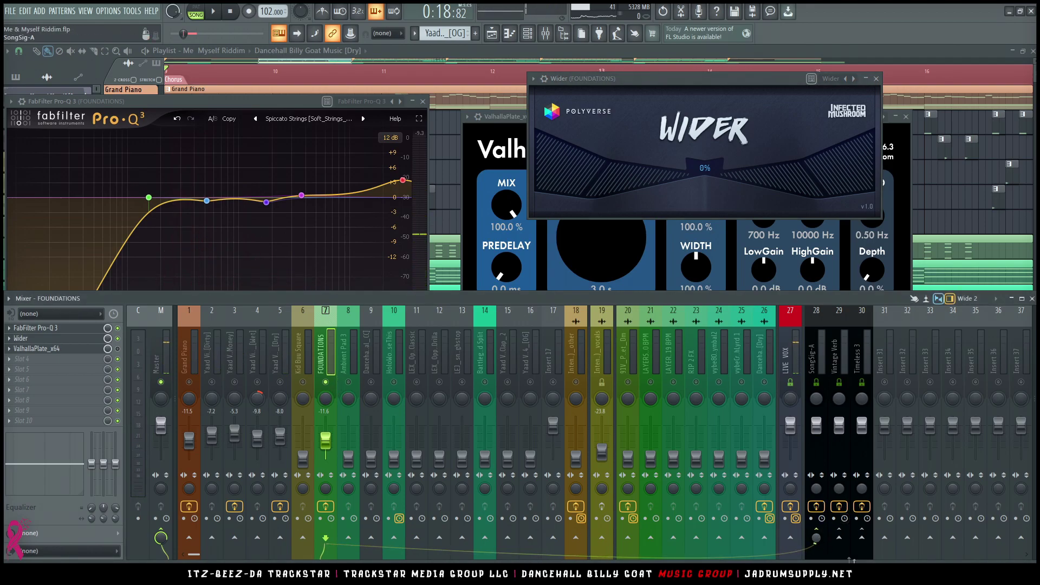
{"action": "left_click", "coordinate": [839, 538]}
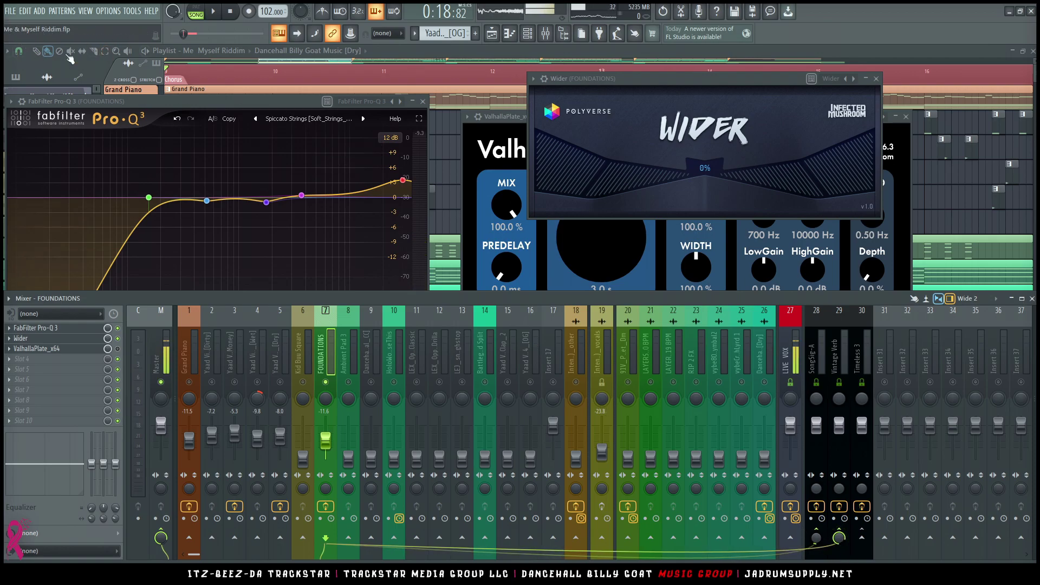
- Turn down the FOUNDATIONS track's Vintage Verb send, set Wider's width to 42% and audition the track
{"action": "left_click", "coordinate": [839, 539]}
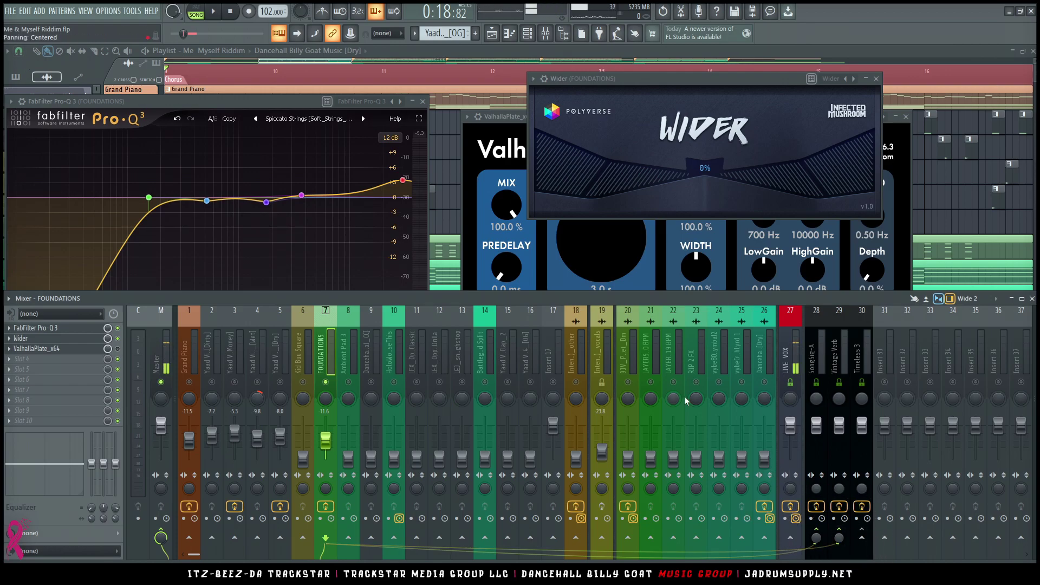
{"action": "key", "text": "space"}
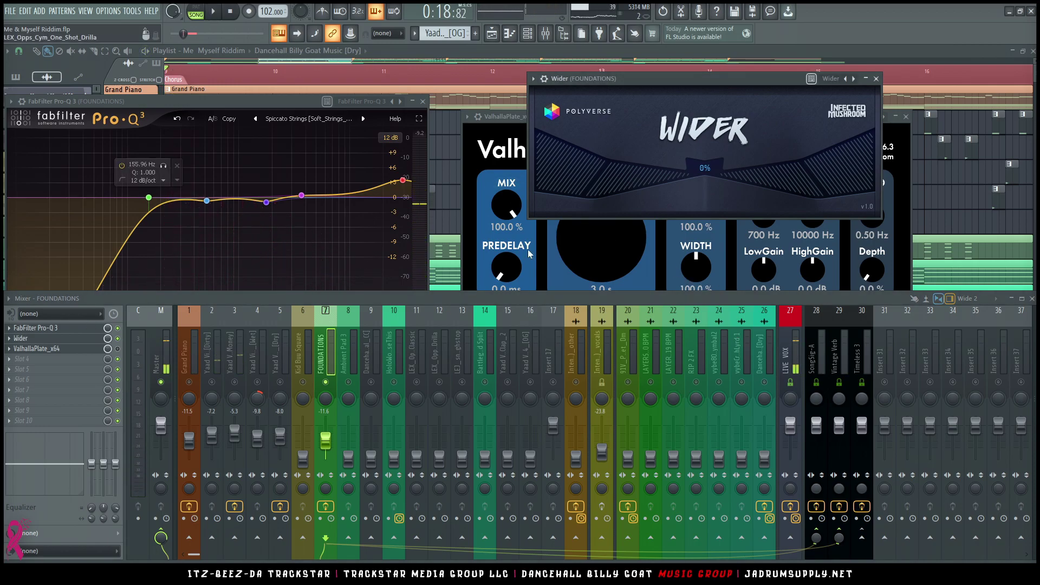
{"action": "left_click_drag", "start_coordinate": [699, 170], "coordinate": [706, 178]}
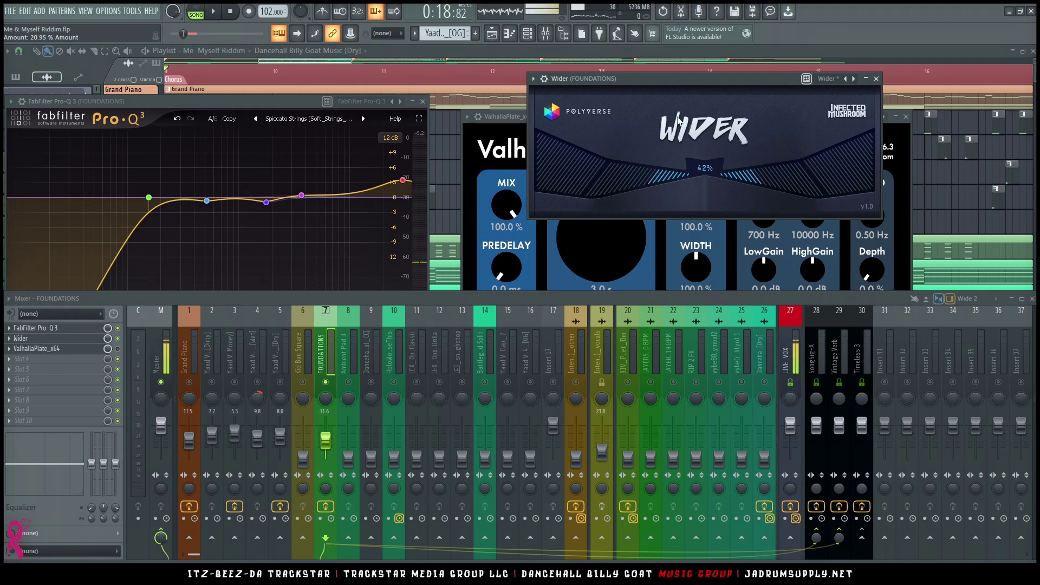
{"action": "key", "text": "space"}
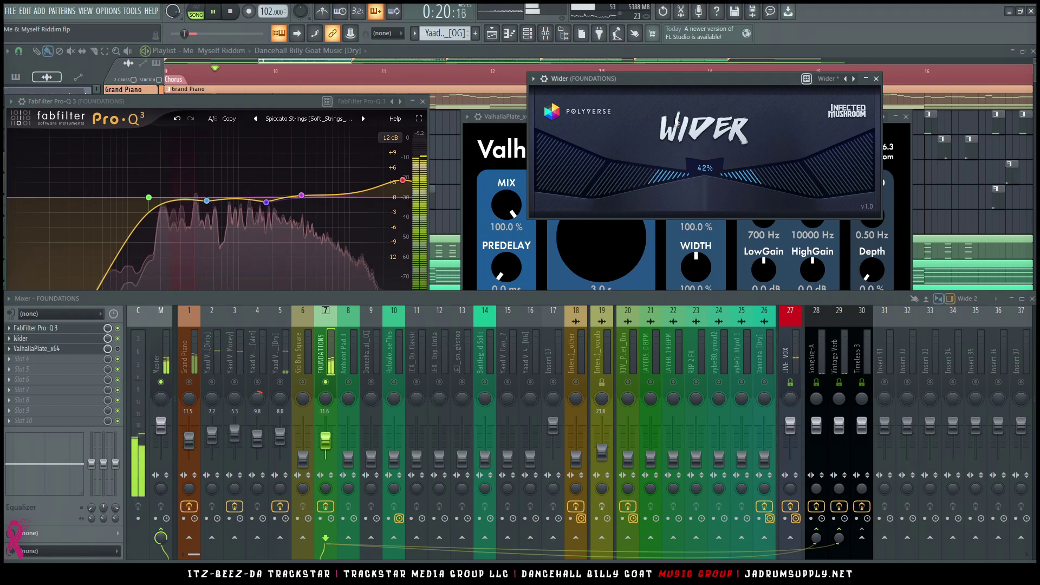
{"action": "key", "text": "space"}
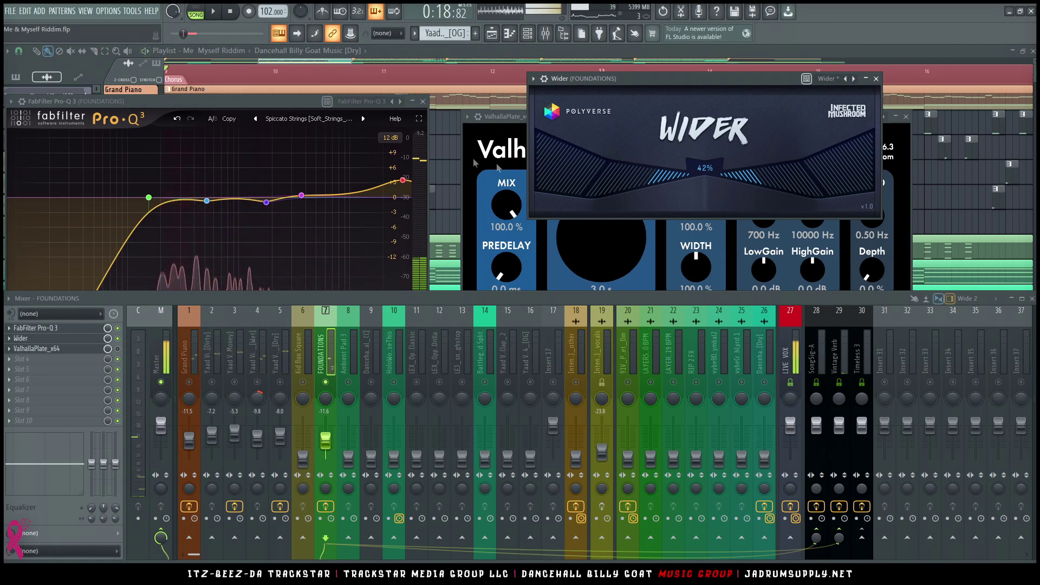
- Switch on ValhallaPlate in the FOUNDATIONS track, closing Wider's window, and audition the reverb in Adamantium mode
{"action": "key", "text": "space"}
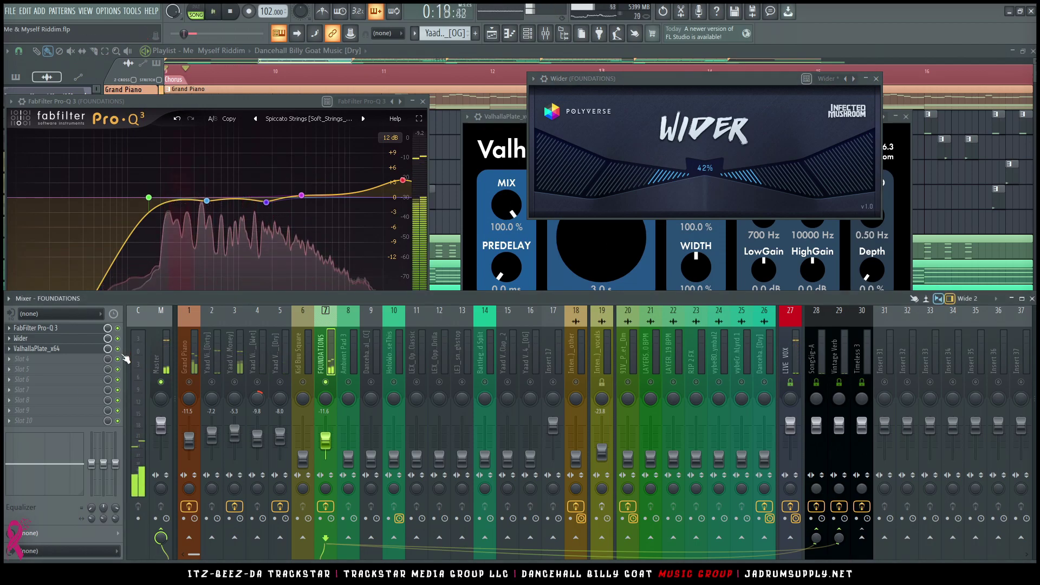
{"action": "key", "text": "space"}
{"action": "left_click", "coordinate": [875, 79]}
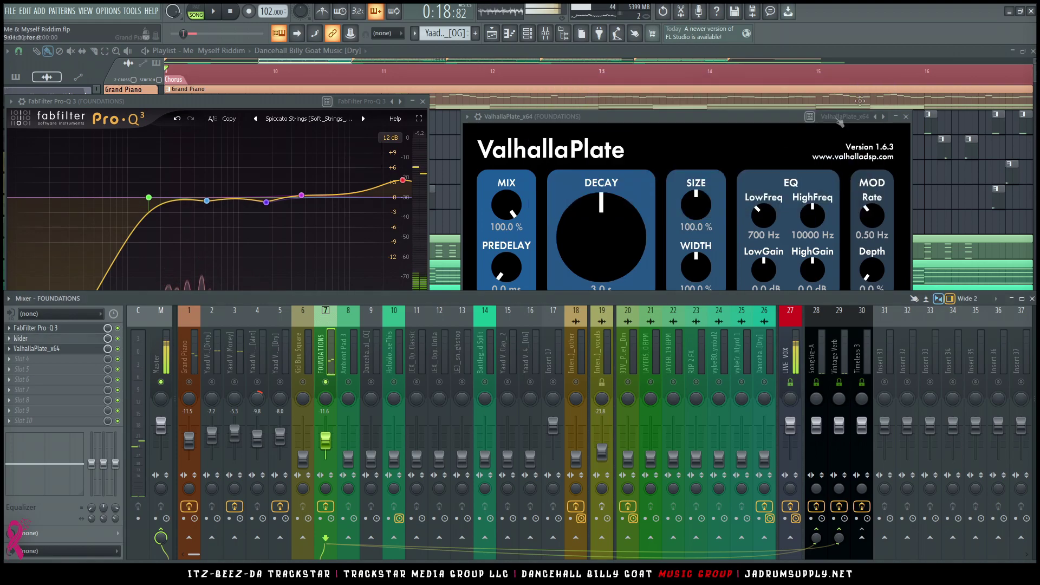
{"action": "left_click_drag", "start_coordinate": [683, 119], "coordinate": [587, 69]}
{"action": "left_click", "coordinate": [437, 265]}
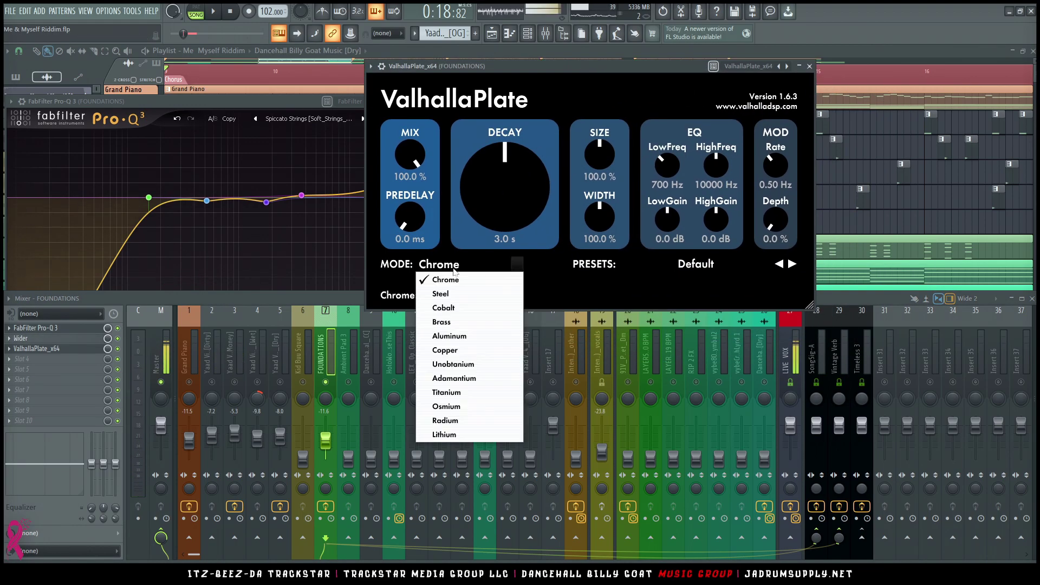
{"action": "left_click", "coordinate": [444, 384]}
{"action": "key", "text": "space"}
{"action": "key", "text": "space"}
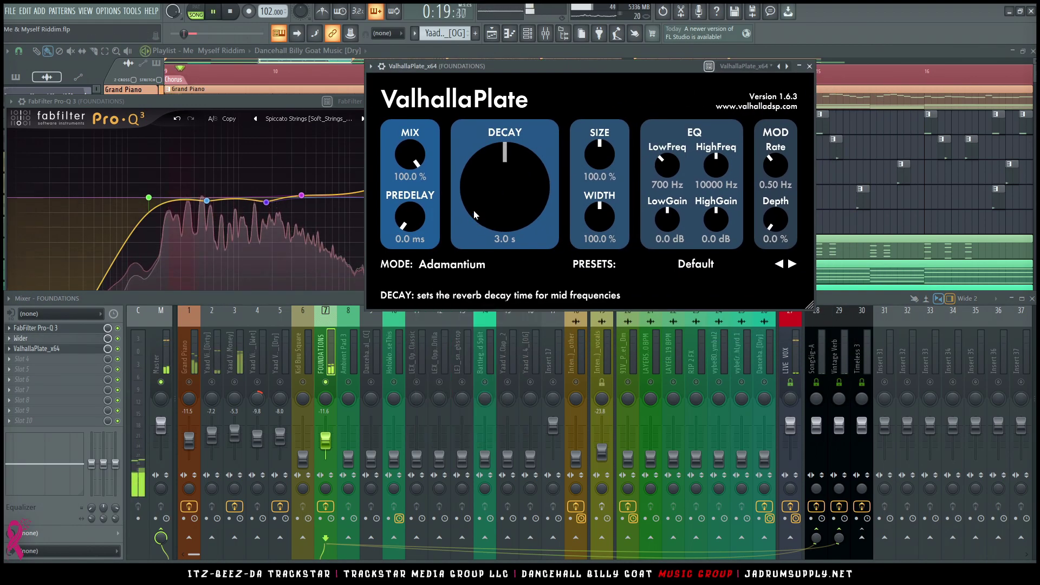
- Set ValhallaPlate's decay to 3.6 s, its width to 135% and its size to 105%
{"action": "left_click_drag", "start_coordinate": [502, 202], "coordinate": [502, 193]}
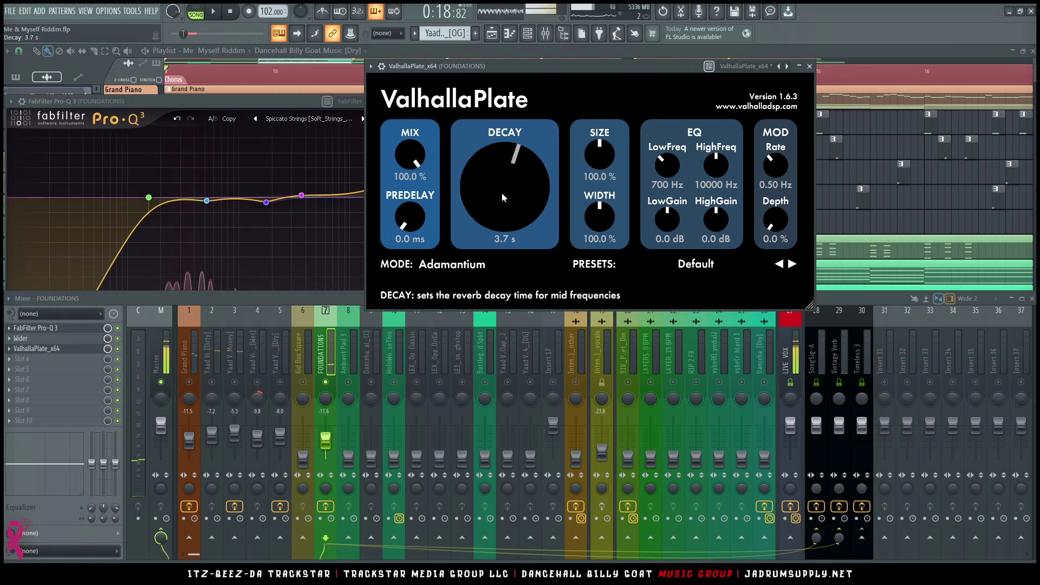
{"action": "scroll", "coordinate": [502, 193], "scroll_direction": "down", "scroll_amount": 1}
{"action": "left_click_drag", "start_coordinate": [600, 222], "coordinate": [600, 218]}
{"action": "left_click", "coordinate": [600, 239]}
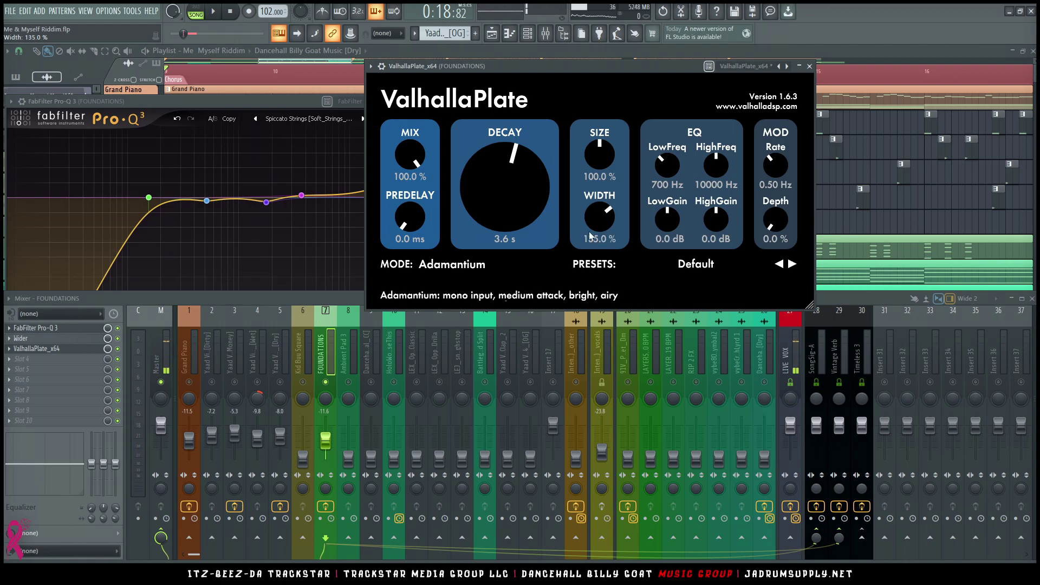
{"action": "left_click", "coordinate": [597, 178]}
- Set ValhallaPlate's pre-delay to 30 ms and its mix to 32%, and audition the FOUNDATIONS track with the other tracks
{"action": "left_click_drag", "start_coordinate": [410, 155], "coordinate": [428, 410]}
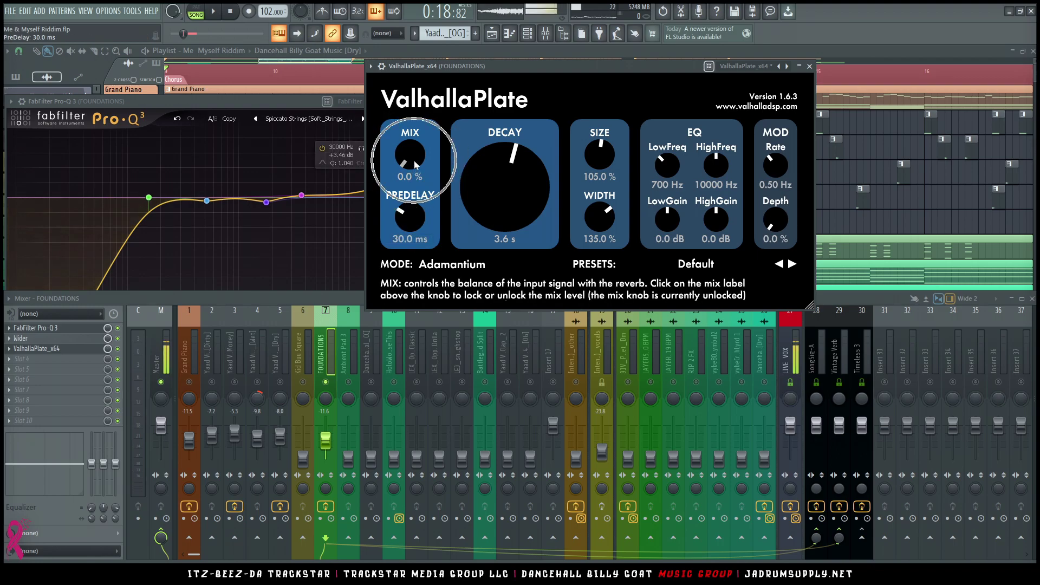
{"action": "left_click_drag", "start_coordinate": [416, 158], "coordinate": [415, 140]}
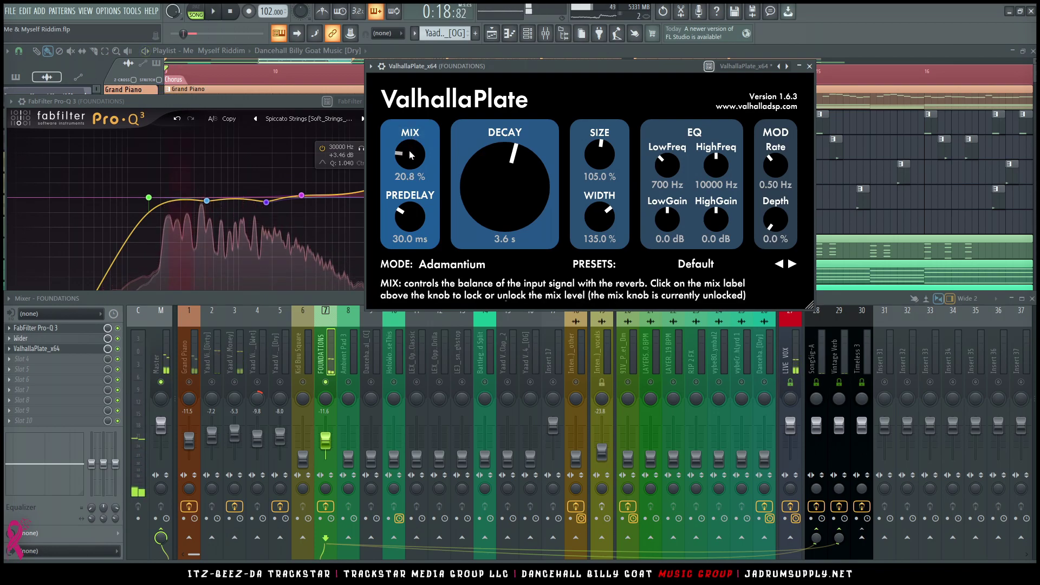
{"action": "scroll", "coordinate": [411, 158], "scroll_direction": "up", "scroll_amount": 3}
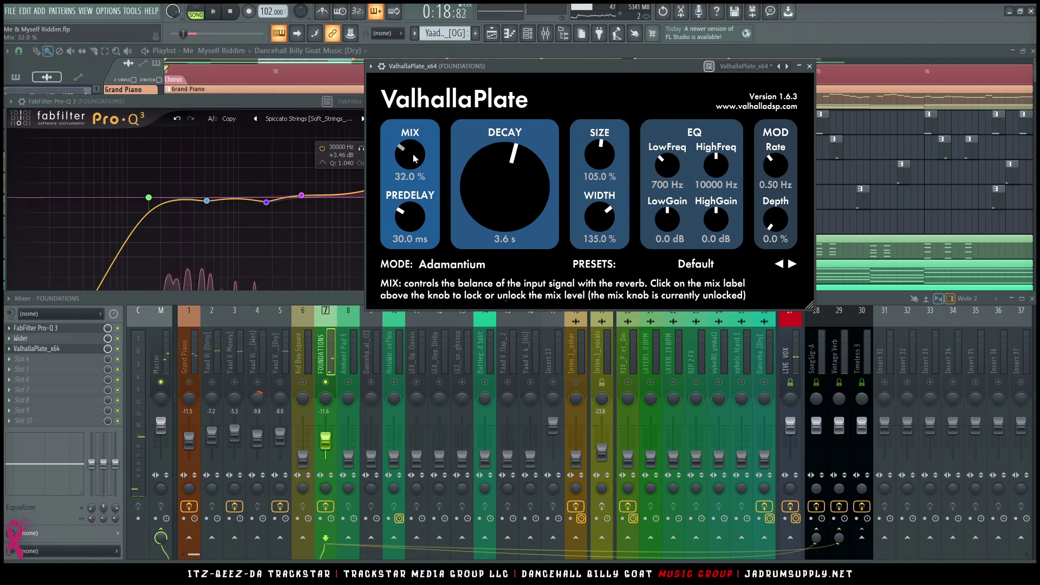
{"action": "key", "text": "space"}
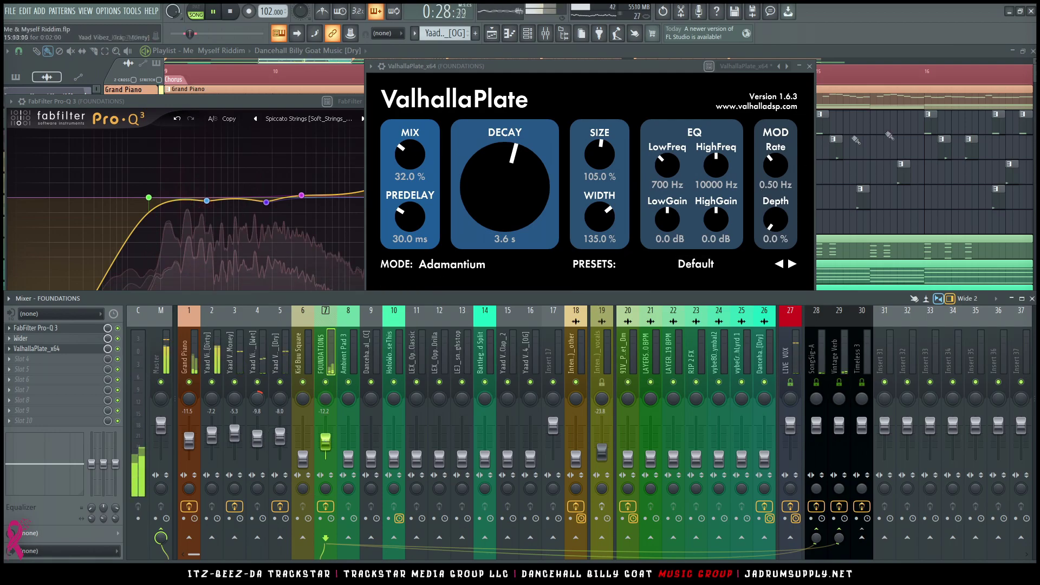
- Close the plugin windows, raise the Ambient Pad 3 track to -7.7 dB during playback and solo it
{"action": "key", "text": "F5"}
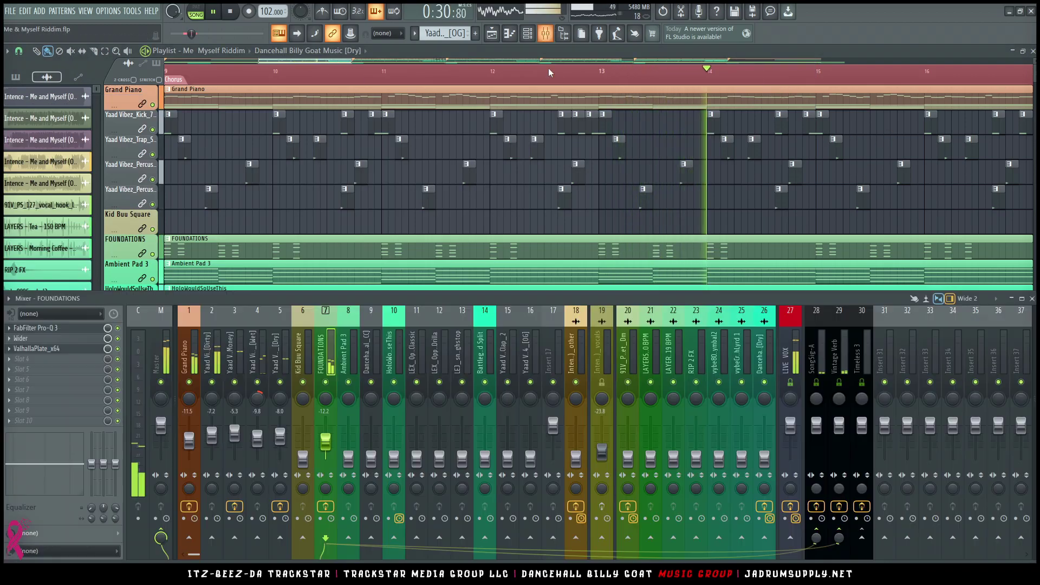
{"action": "left_click", "coordinate": [545, 33]}
{"action": "key", "text": "space"}
{"action": "right_click", "coordinate": [344, 380]}
{"action": "key", "text": "Escape"}
{"action": "key", "text": "space"}
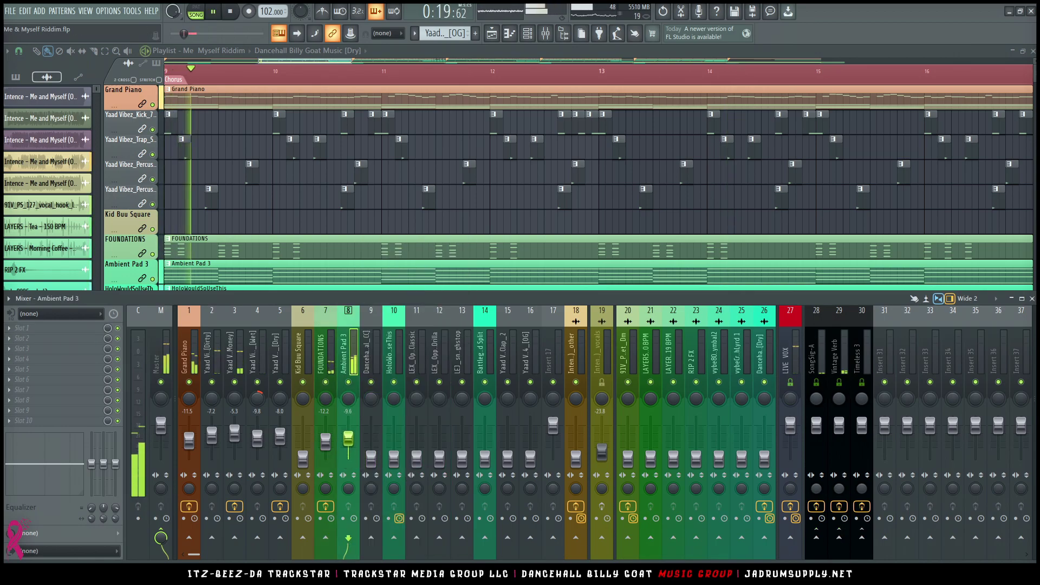
{"action": "left_click_drag", "start_coordinate": [348, 442], "coordinate": [351, 438]}
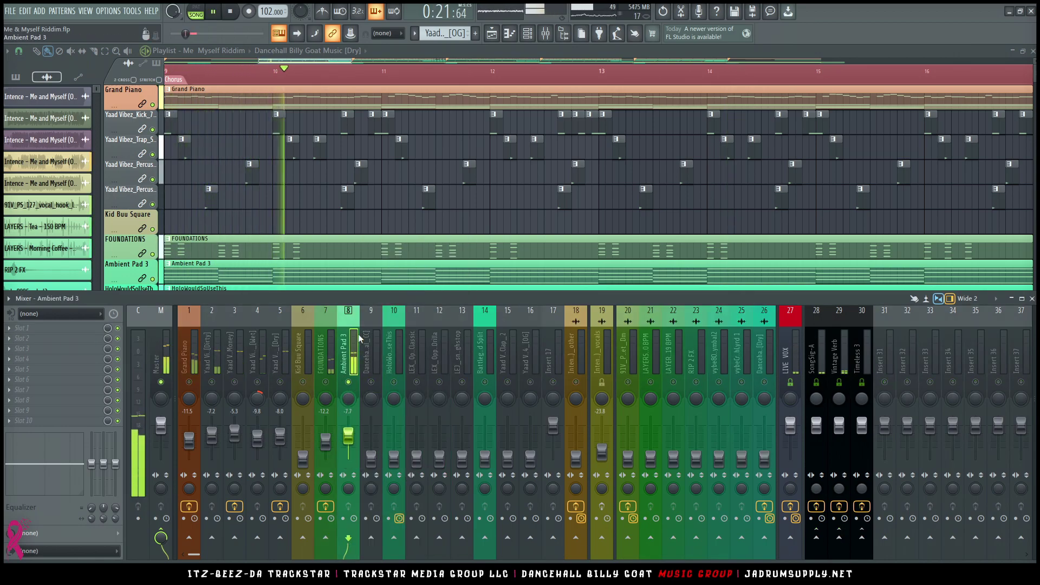
{"action": "key", "text": "space"}
- Insert the stereo FabFilter Pro-Q 3 in the first effect slot of the Ambient Pad 3 track
{"action": "left_click", "coordinate": [56, 332]}
{"action": "mouse_move", "coordinate": [243, 142]}
{"action": "mouse_move", "coordinate": [324, 155]}
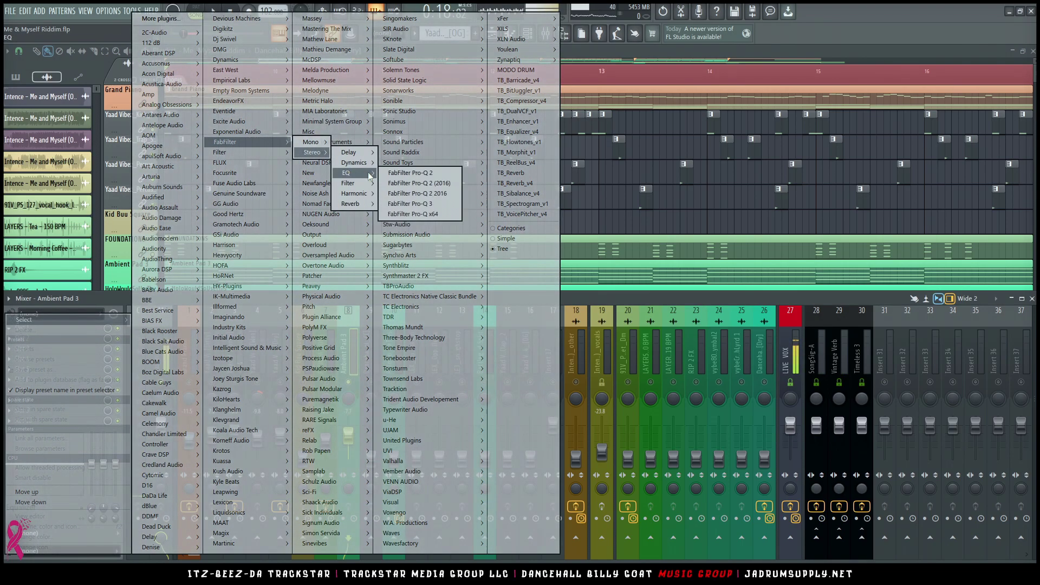
{"action": "left_click", "coordinate": [400, 172]}
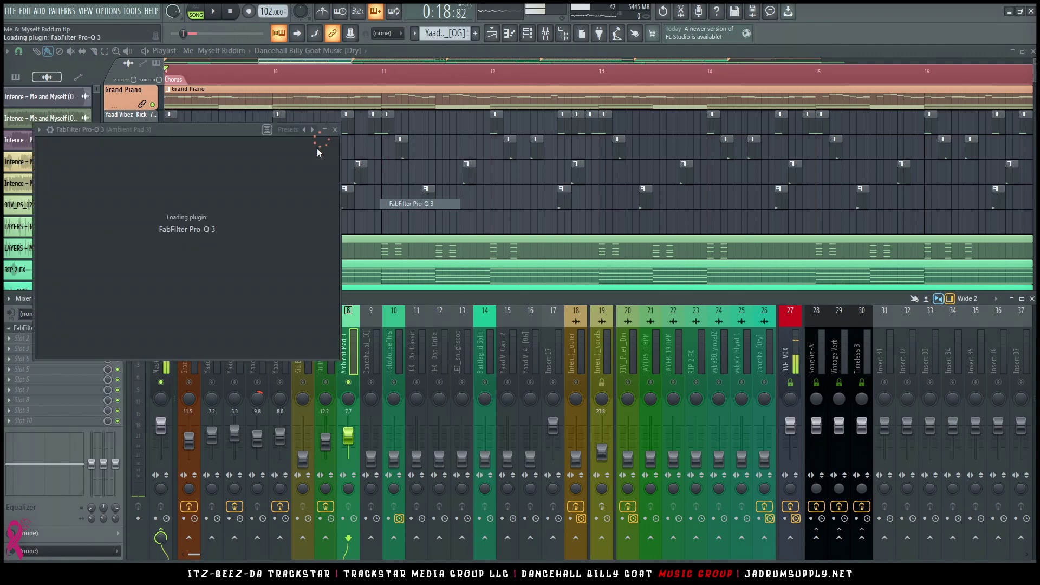
- Load the pads preset Underwater Pads 2 [Jelly_Fish_Dynamic] in the Ambient Pad 3 track's Pro-Q 3 and audition it
{"action": "left_click", "coordinate": [314, 147]}
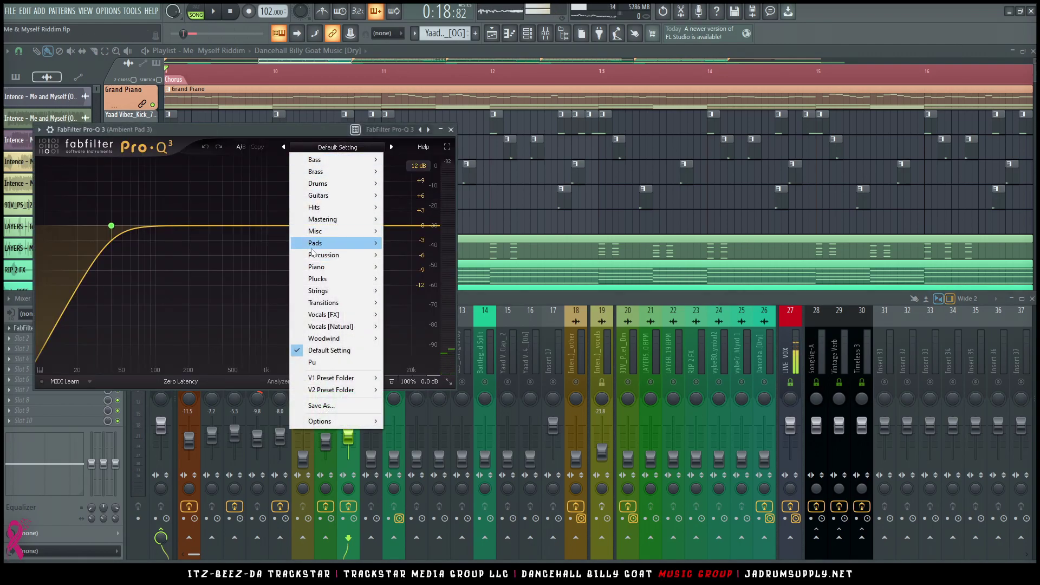
{"action": "mouse_move", "coordinate": [325, 243]}
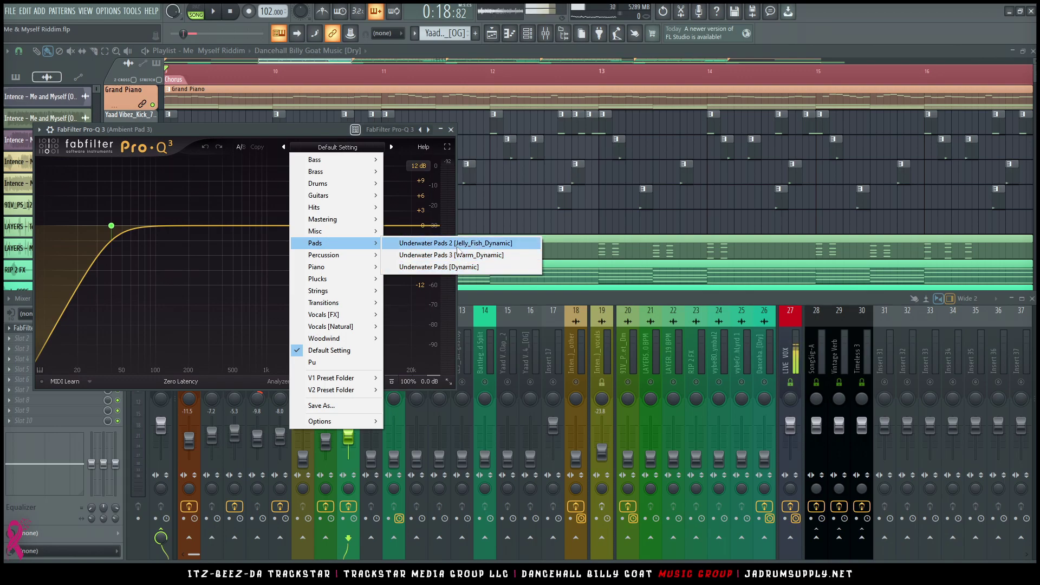
{"action": "left_click", "coordinate": [457, 243]}
{"action": "key", "text": "space"}
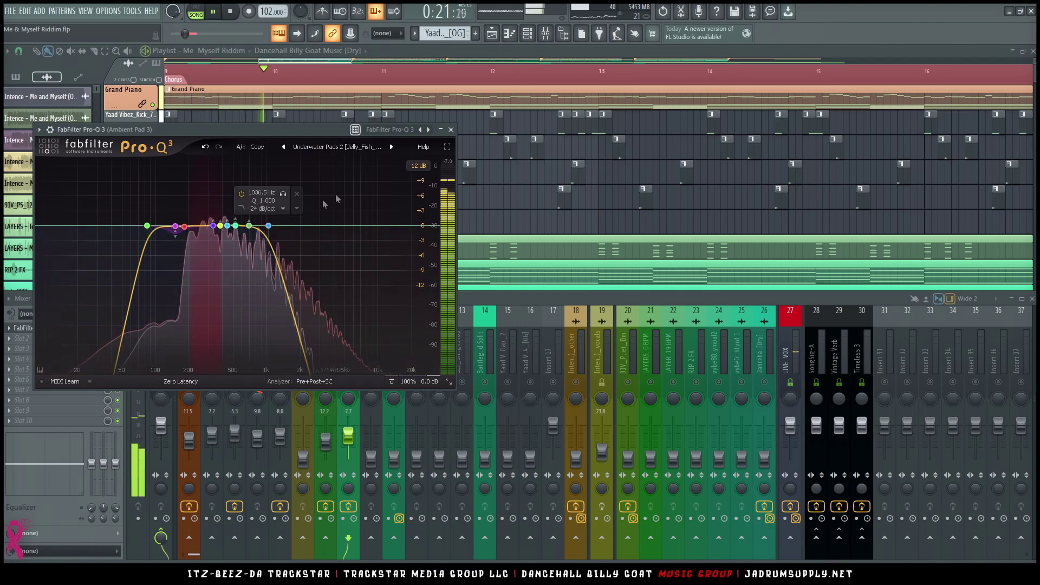
{"action": "key", "text": "space"}
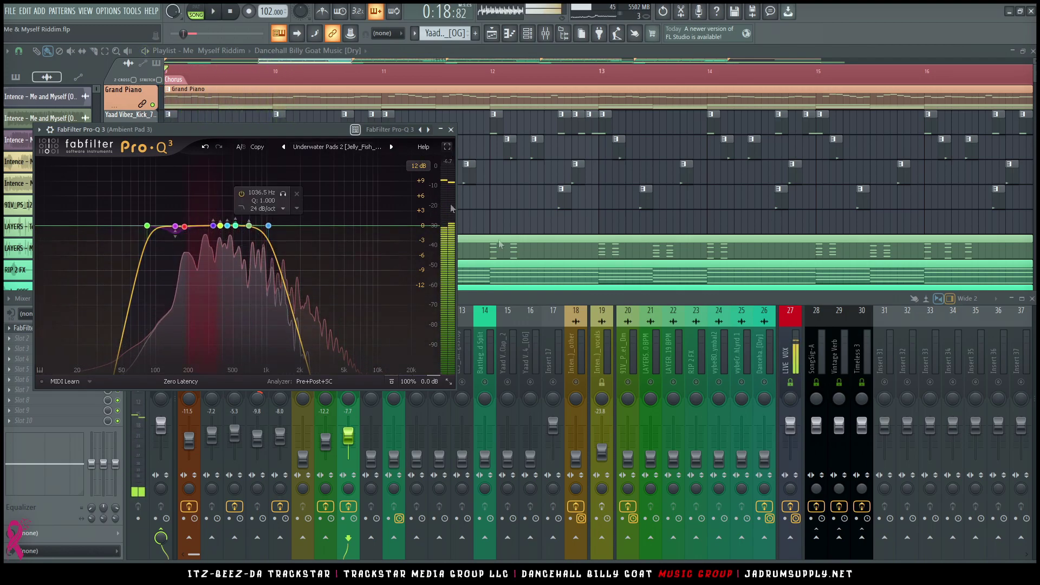
- Examine the pad's dynamic EQ bands in full-screen view during playback
{"action": "left_click", "coordinate": [447, 146]}
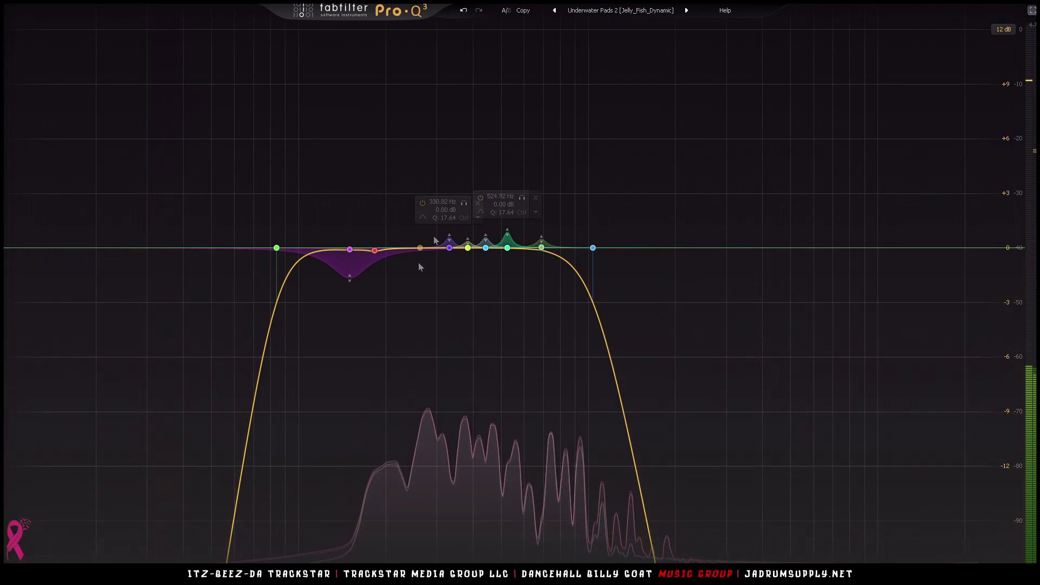
{"action": "key", "text": "space"}
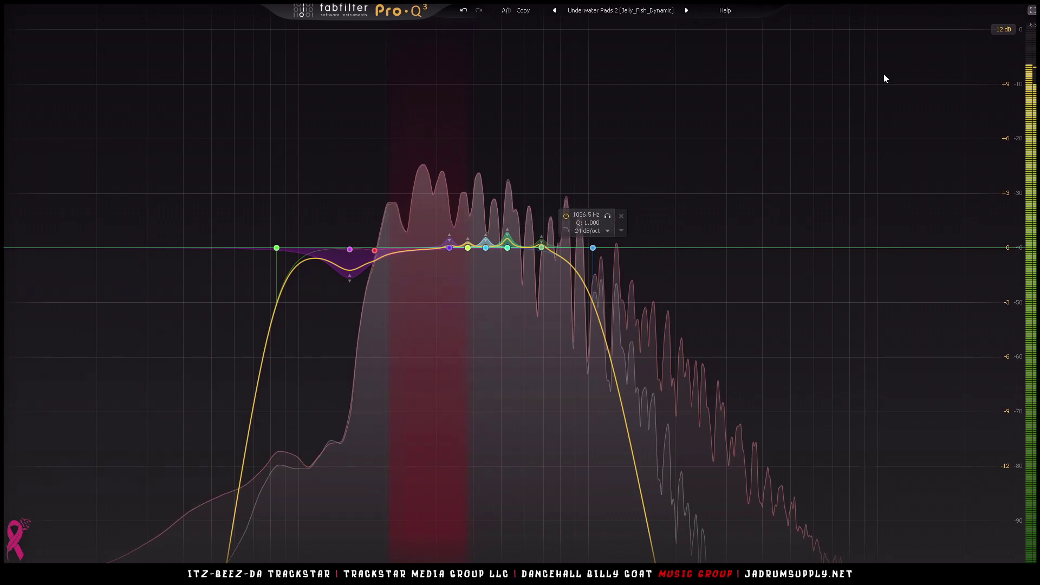
{"action": "key", "text": "Escape"}
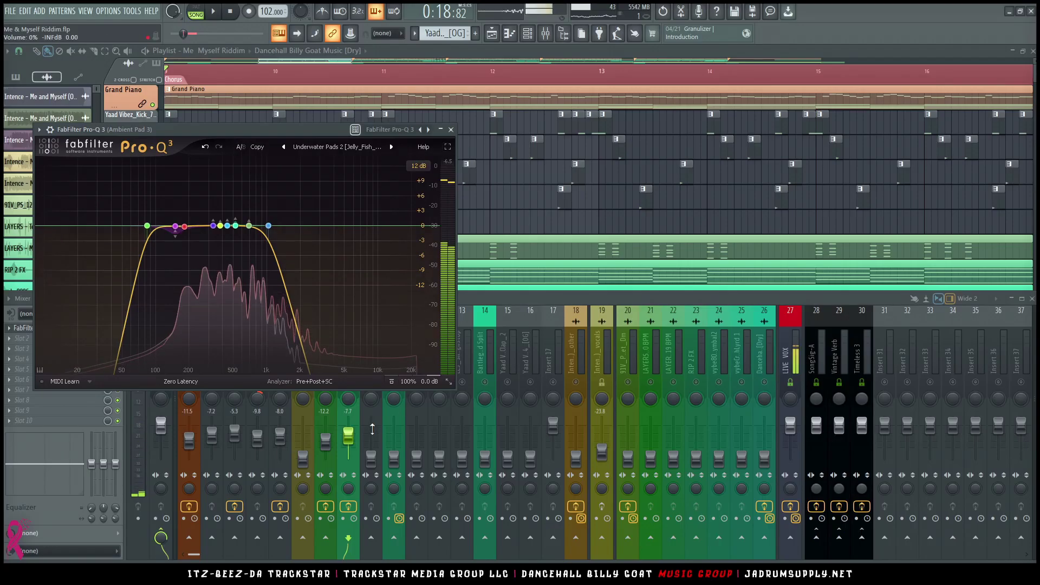
- Compare the Ambient Pad 3 track with its effects bypassed and enabled, and close the Pro-Q 3 window
{"action": "key", "text": "space"}
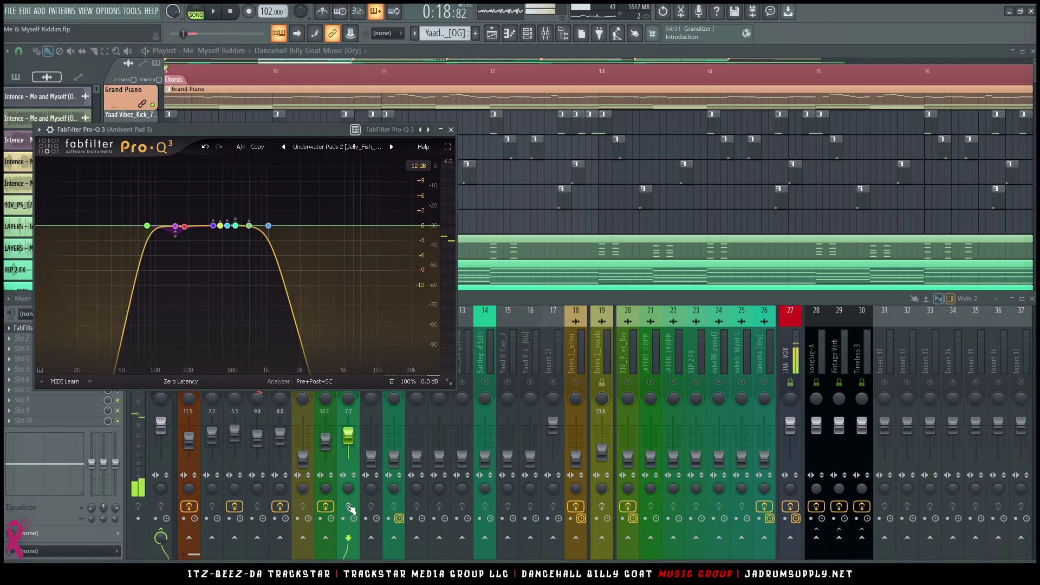
{"action": "key", "text": "space"}
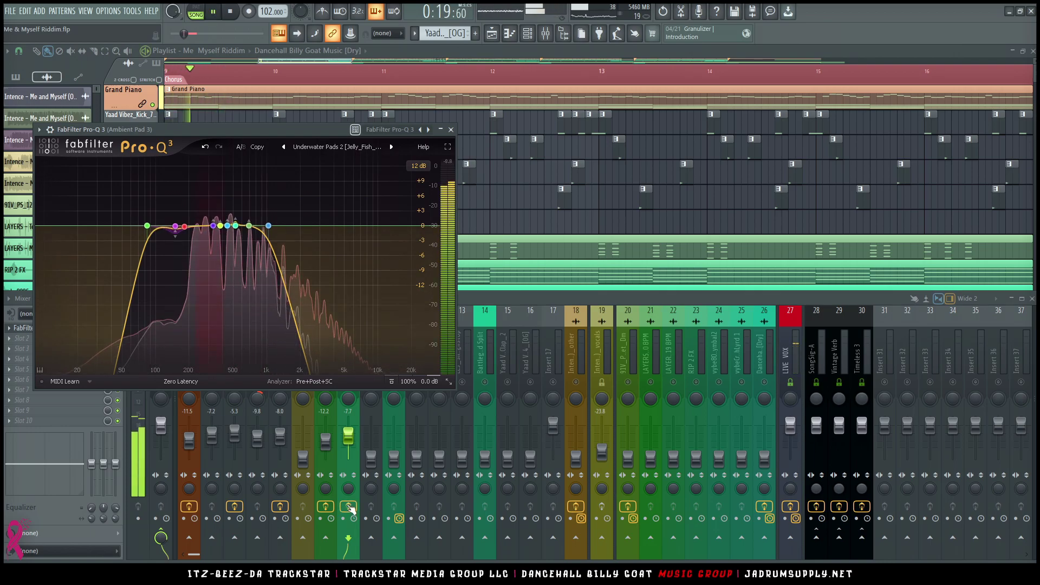
{"action": "left_click", "coordinate": [451, 130]}
{"action": "key", "text": "space"}
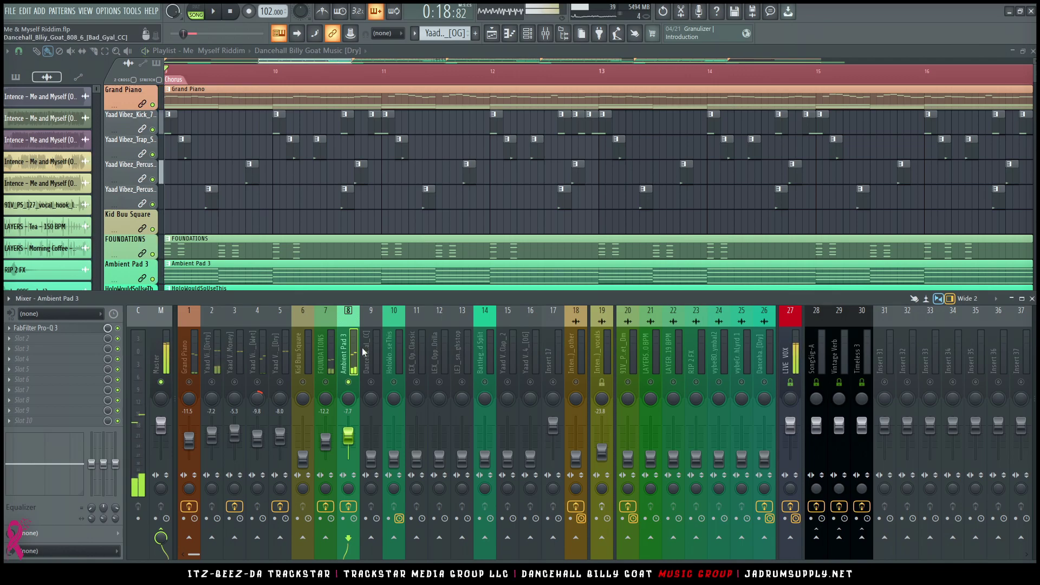
- Insert Native Instruments Choral in the second effect slot of the Ambient Pad 3 track, close its window and bring back the mixer
{"action": "left_click", "coordinate": [60, 338]}
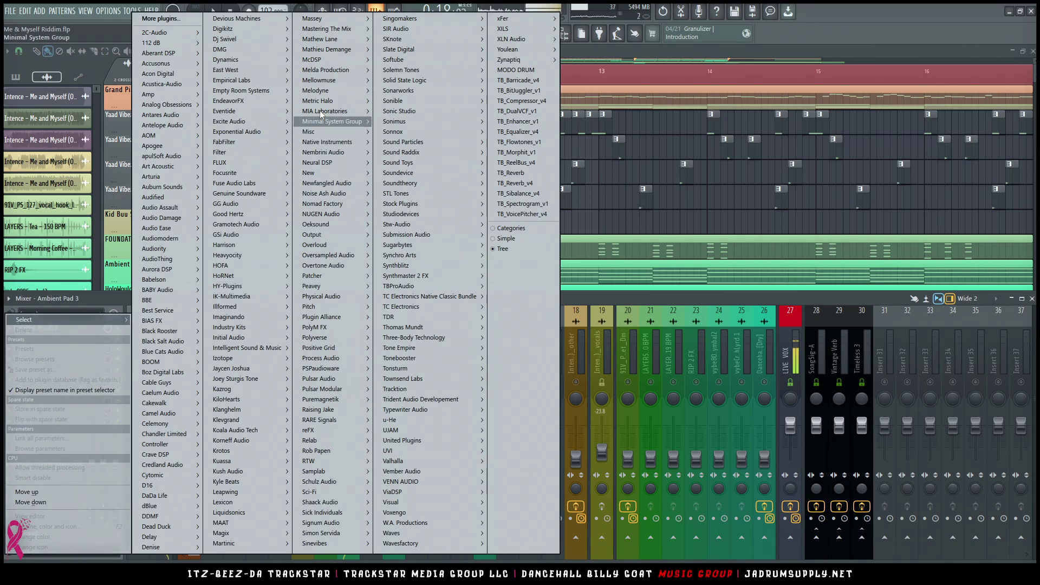
{"action": "mouse_move", "coordinate": [337, 140]}
{"action": "mouse_move", "coordinate": [415, 177]}
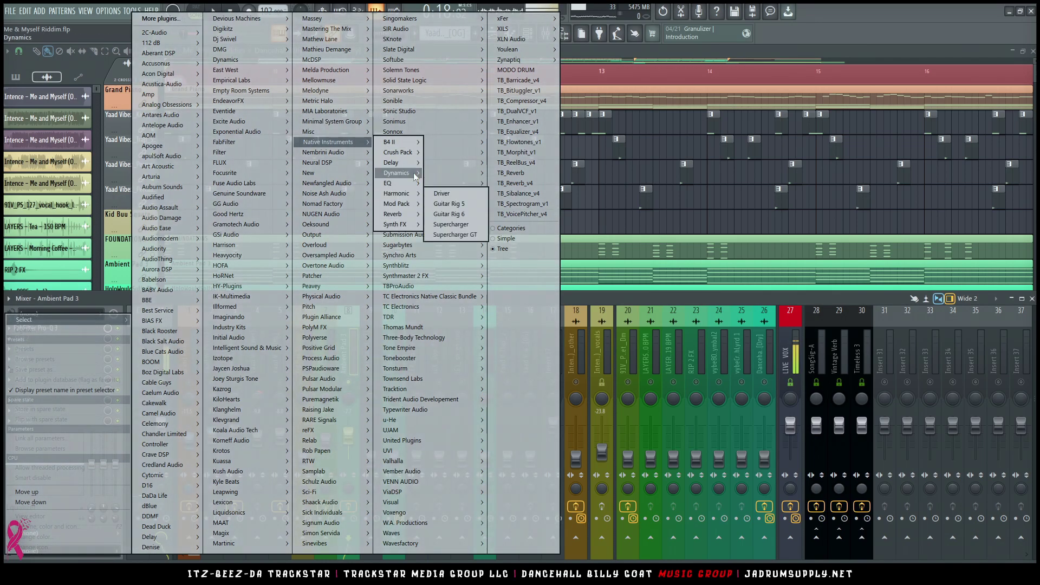
{"action": "mouse_move", "coordinate": [416, 153]}
{"action": "left_click", "coordinate": [455, 204]}
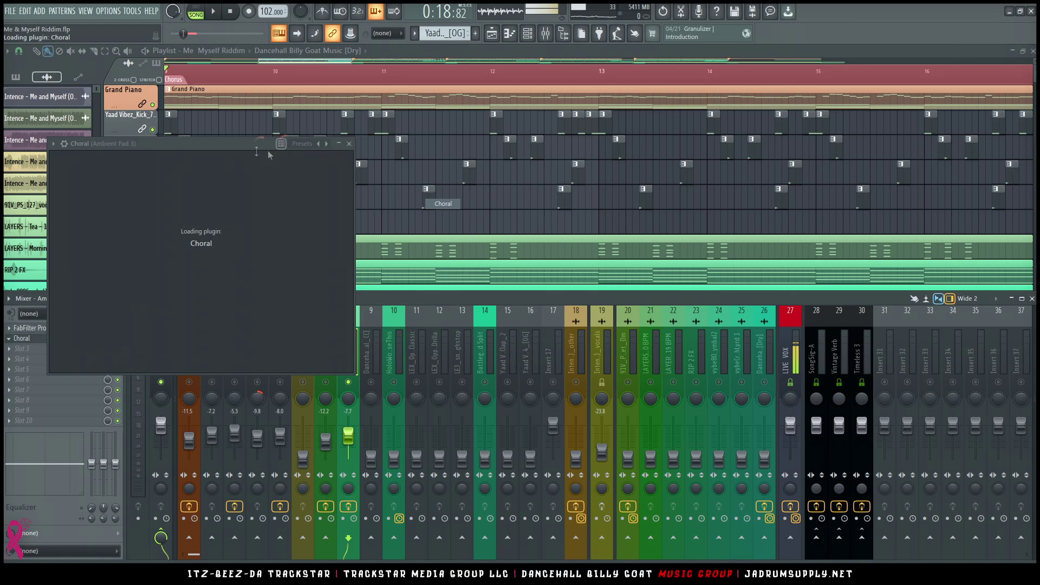
{"action": "left_click", "coordinate": [260, 153]}
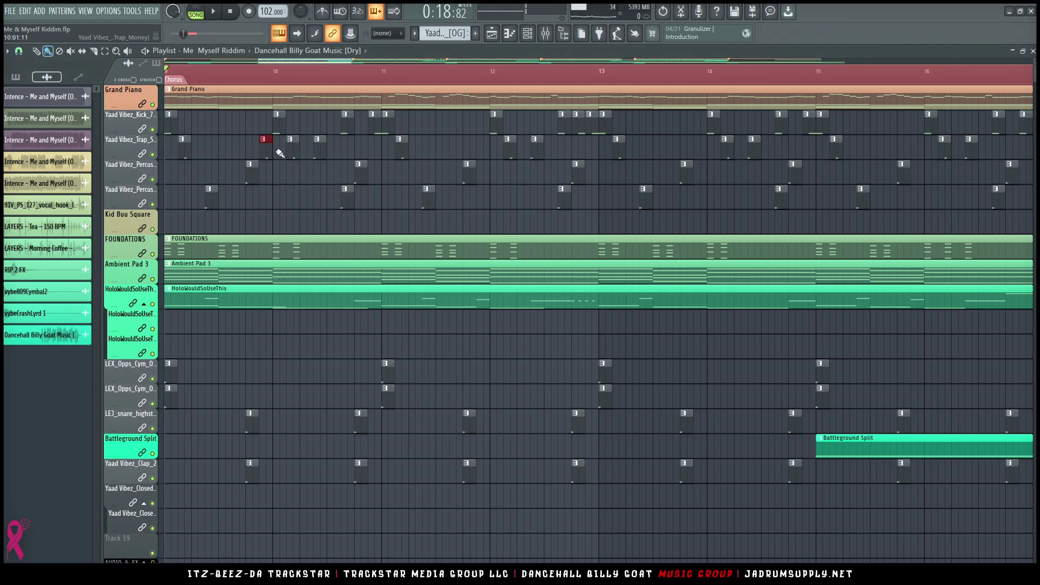
{"action": "left_click", "coordinate": [546, 33]}
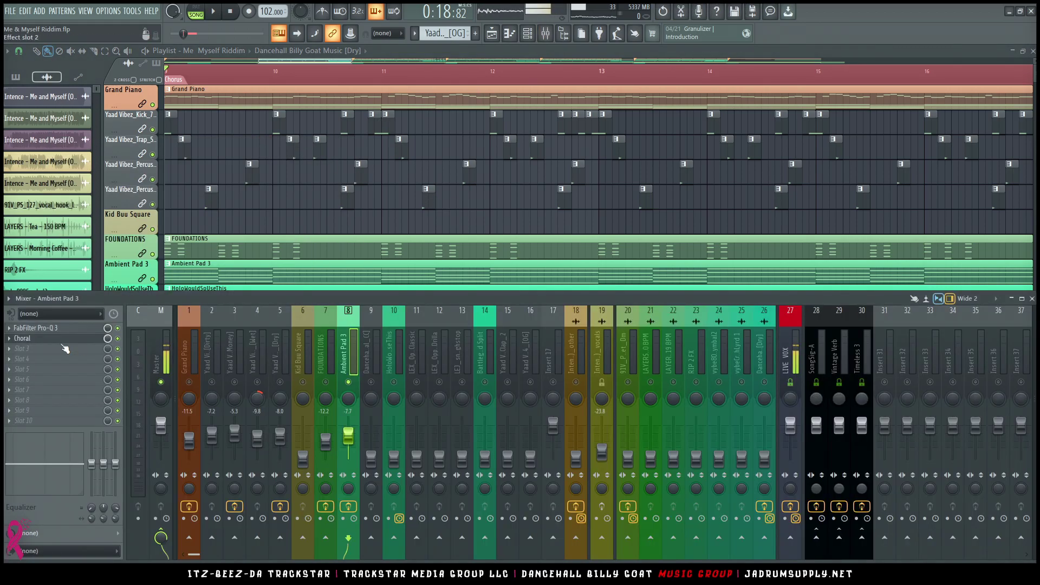
- Load the Classic Chorus II preset in the Ambient Pad 3 track's Choral and move its window clear of the track list
{"action": "left_click", "coordinate": [66, 340]}
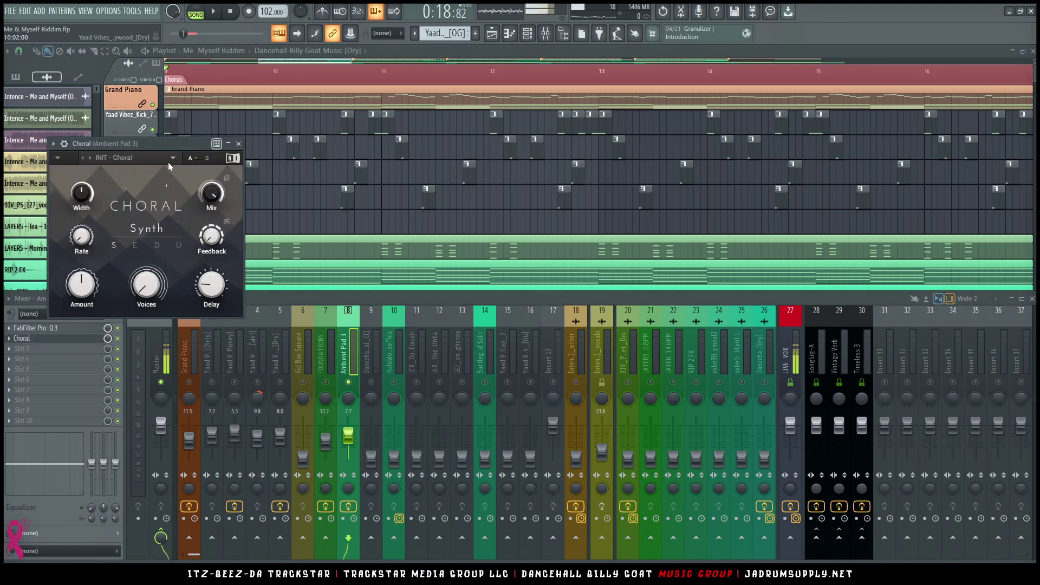
{"action": "left_click", "coordinate": [172, 158]}
{"action": "left_click", "coordinate": [152, 232]}
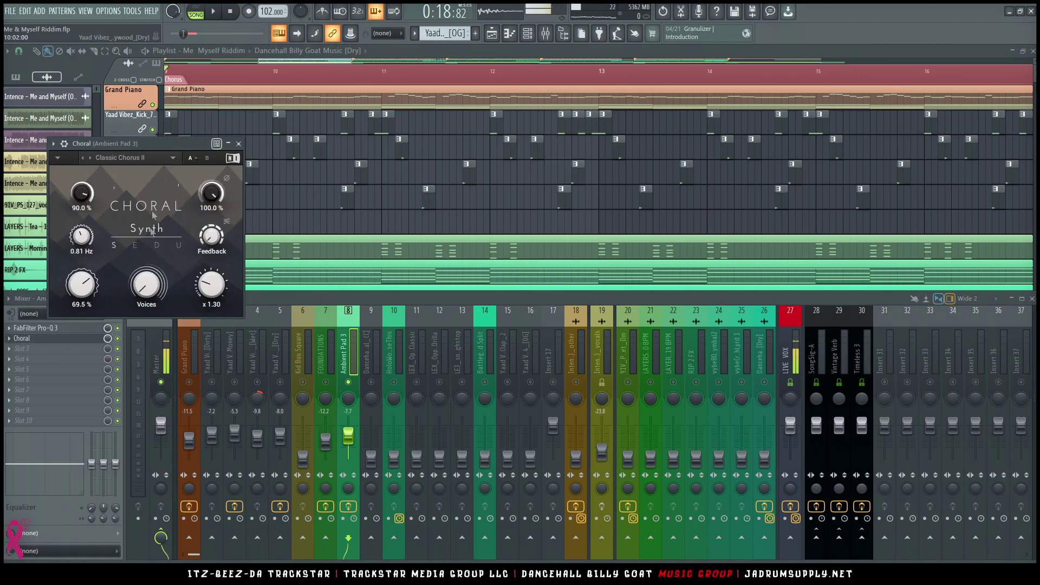
{"action": "left_click_drag", "start_coordinate": [173, 144], "coordinate": [557, 130]}
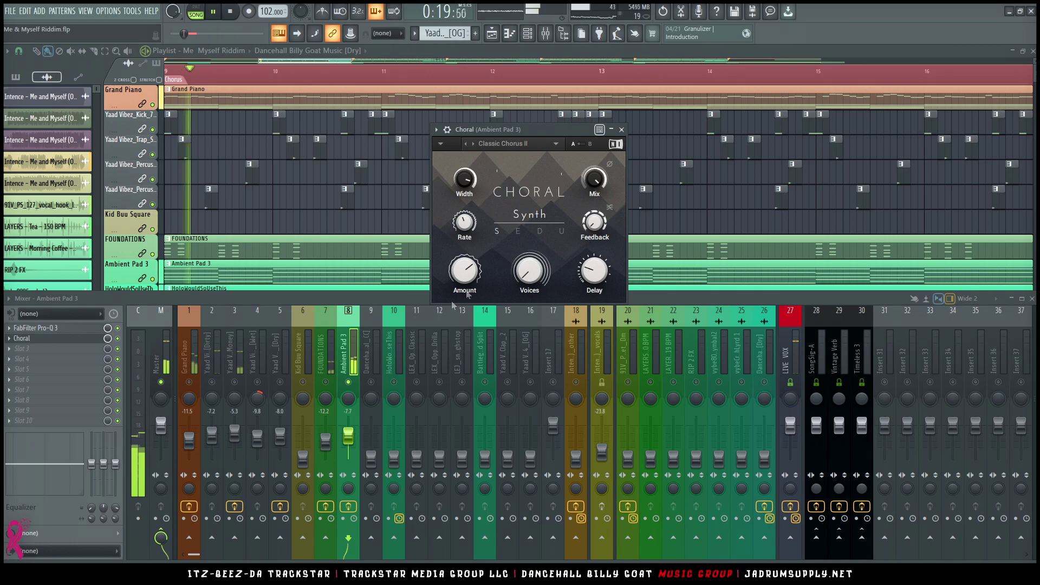
- Send the Ambient Pad 3 track to the SongSig-A reverb at 20% and to Vintage Verb at 25%
{"action": "left_click", "coordinate": [354, 370]}
{"action": "left_click", "coordinate": [817, 538]}
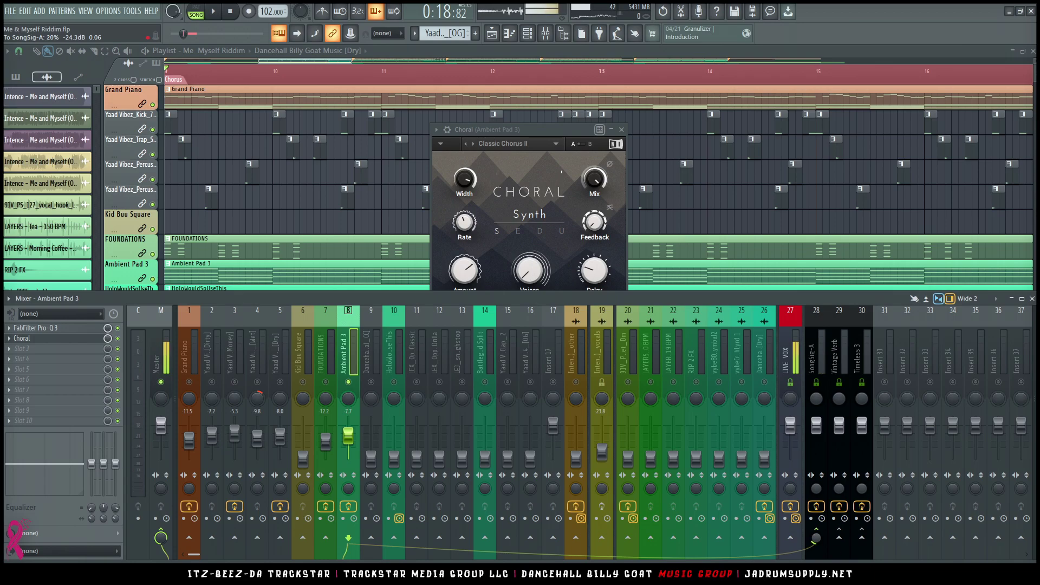
{"action": "left_click", "coordinate": [840, 538]}
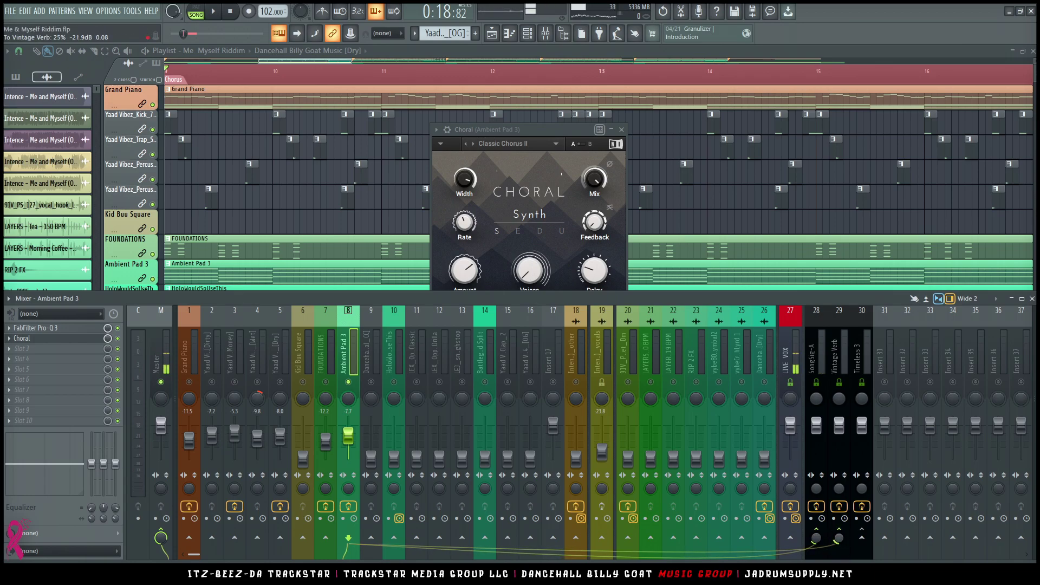
- Examine the SongSig-A send's Sonsig Rev-A reverb and the low-cut and high-cut bands of its Pro-Q 3, auditioning the bands during playback
{"action": "left_click", "coordinate": [816, 352]}
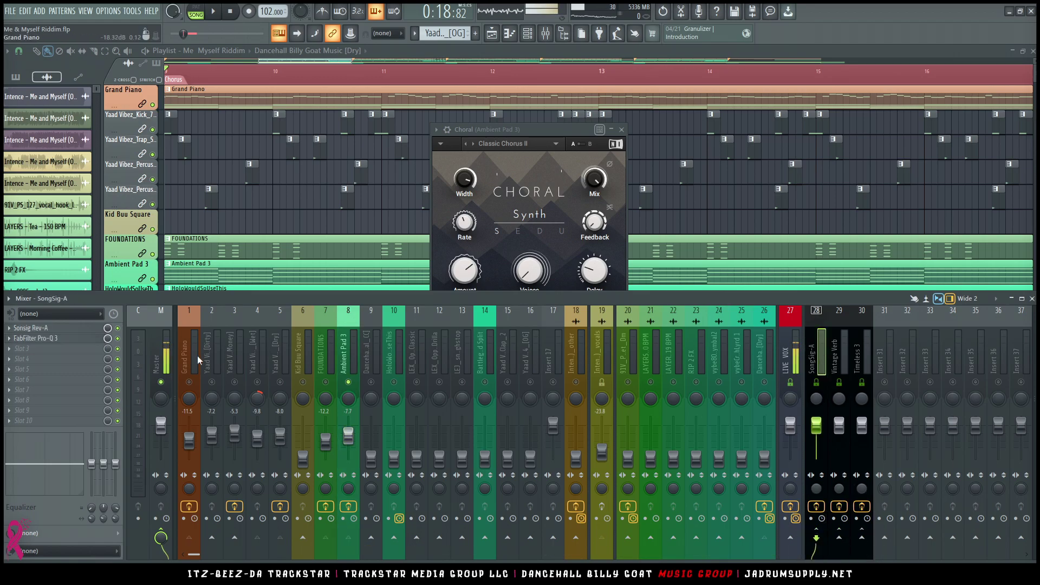
{"action": "left_click", "coordinate": [54, 328]}
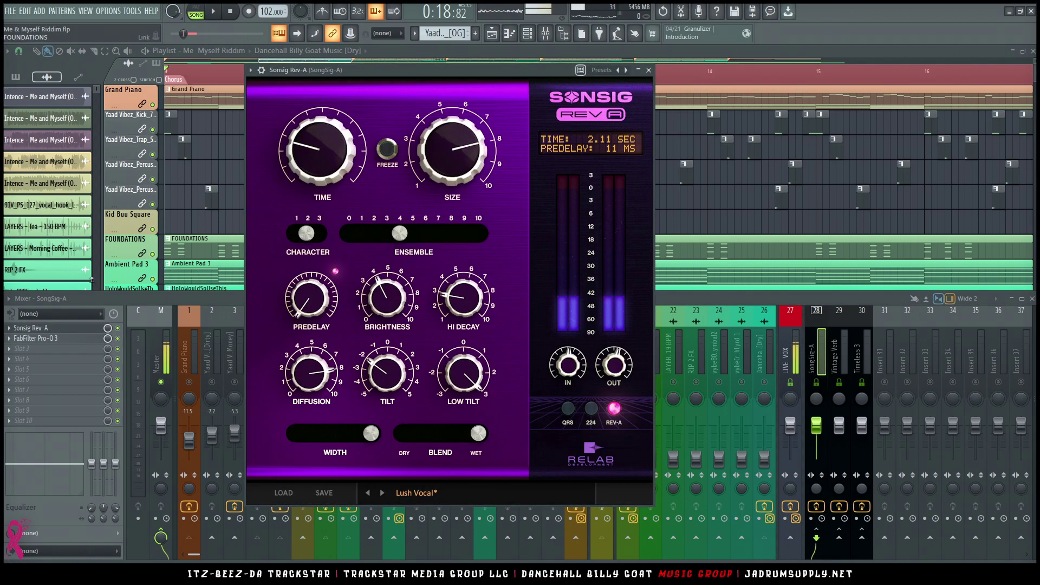
{"action": "left_click", "coordinate": [55, 338]}
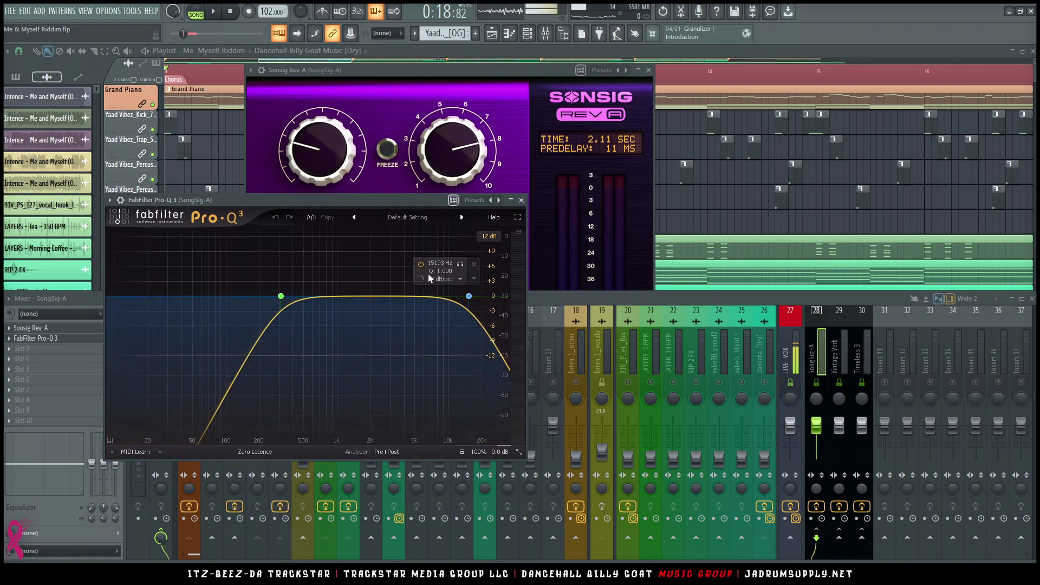
{"action": "mouse_move", "coordinate": [291, 301]}
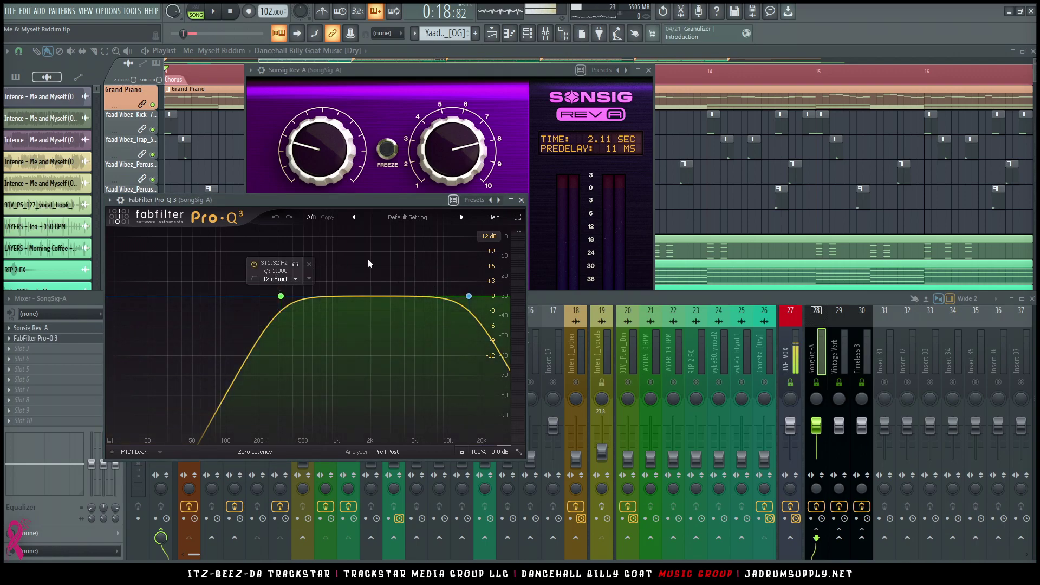
{"action": "mouse_move", "coordinate": [428, 272]}
{"action": "left_click_drag", "start_coordinate": [218, 242], "coordinate": [536, 336]}
{"action": "left_click", "coordinate": [460, 265]}
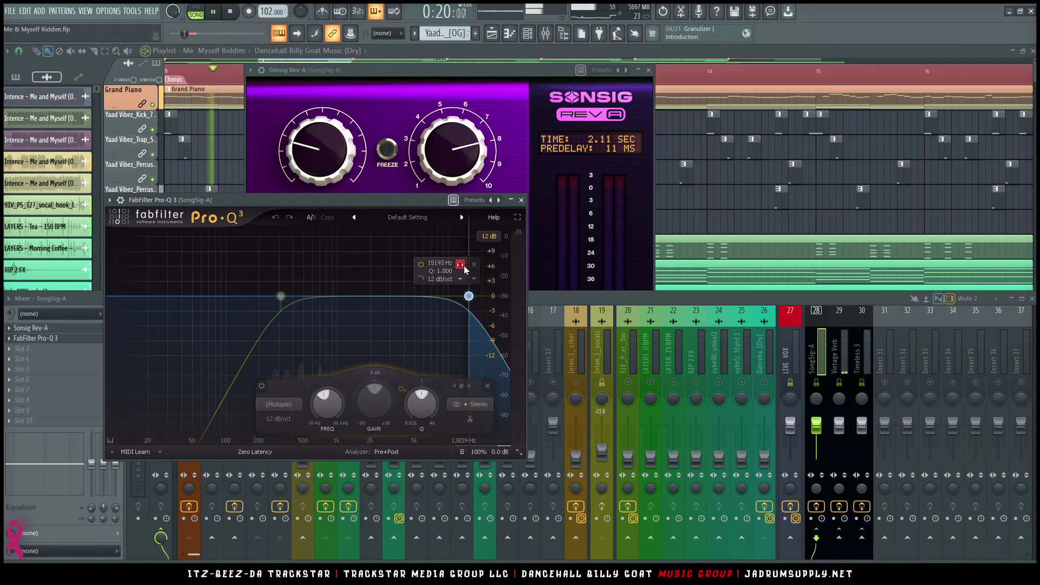
{"action": "left_click", "coordinate": [460, 264]}
{"action": "key", "text": "space"}
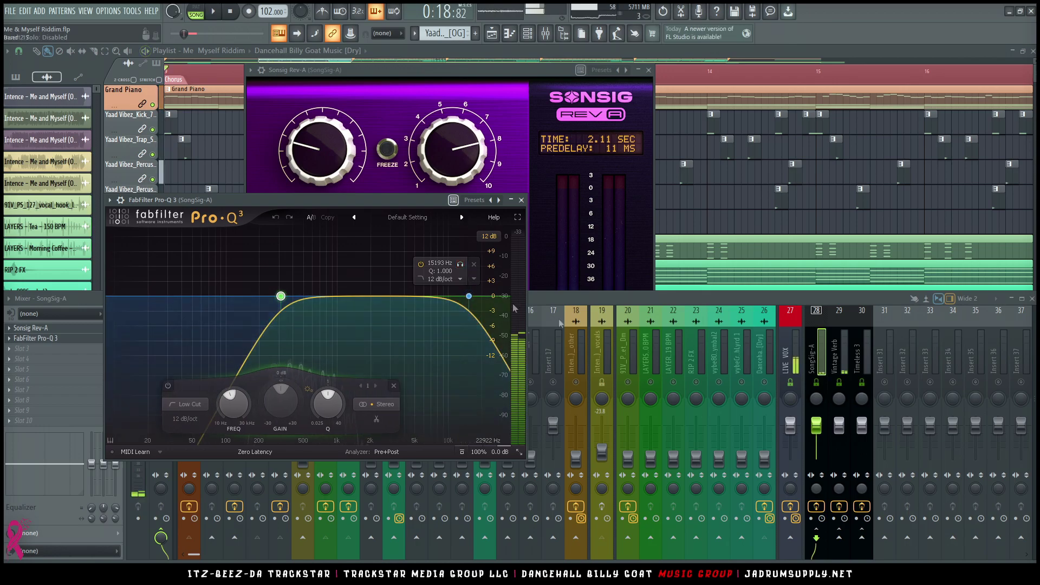
- Examine the ValhallaVintageVerb settings on the Vintage Verb send and close the plugin window
{"action": "left_click", "coordinate": [839, 350]}
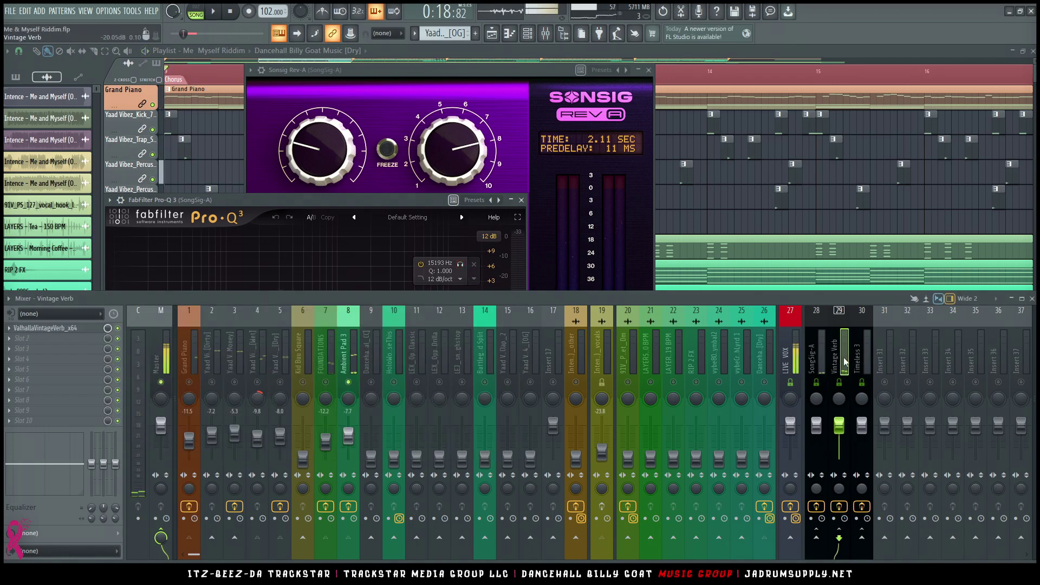
{"action": "left_click", "coordinate": [96, 329]}
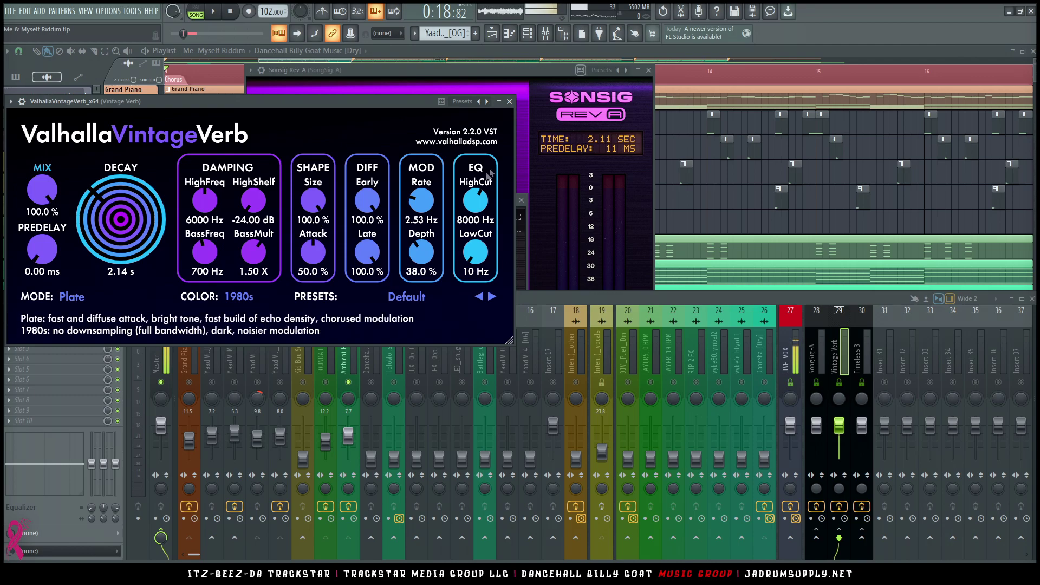
{"action": "left_click", "coordinate": [509, 101]}
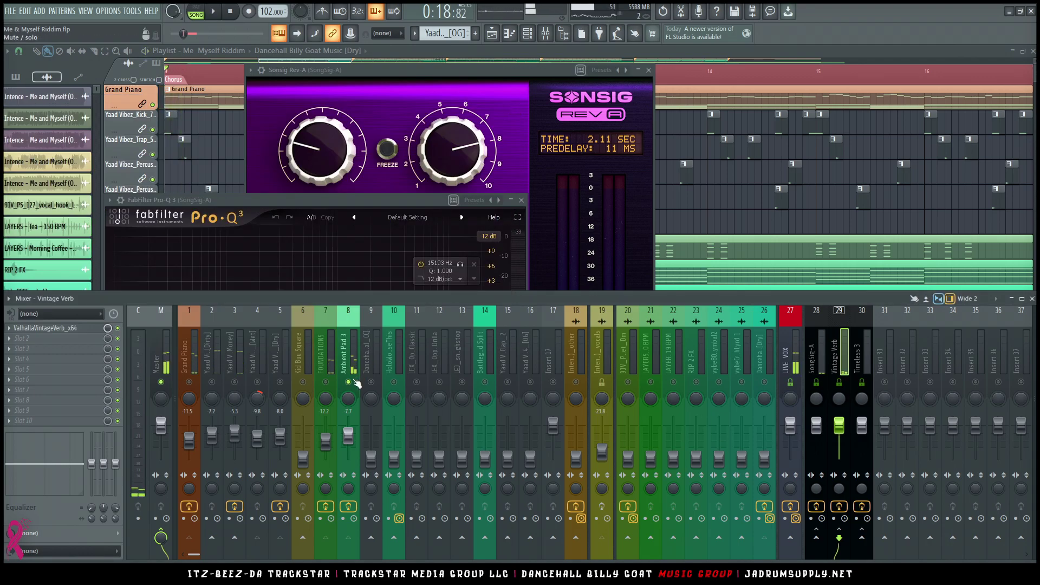
- Play the full mix and lower the Ambient Pad 3 track's volume to -17.4 dB
{"action": "key", "text": "space"}
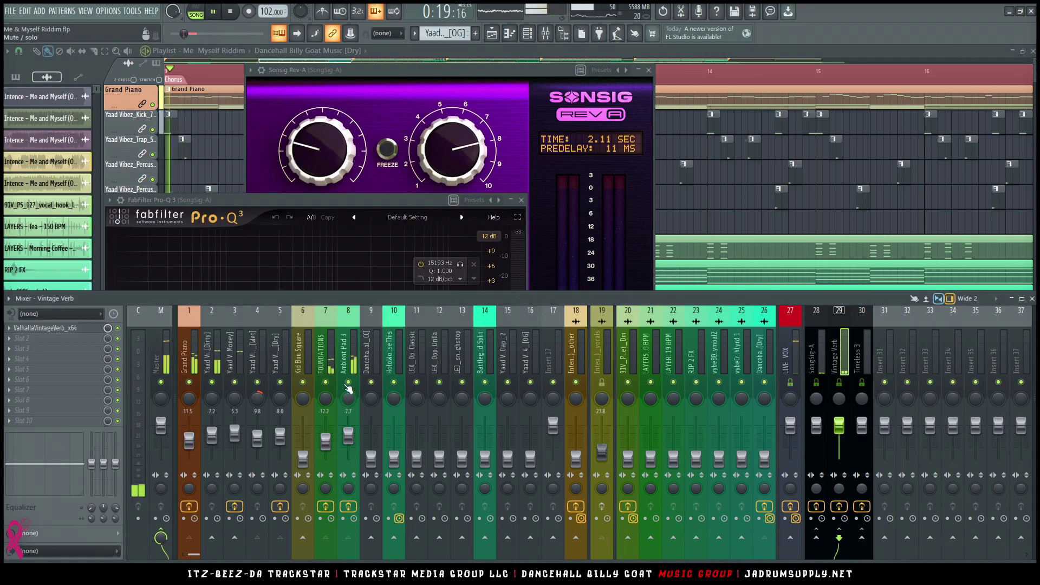
{"action": "left_click", "coordinate": [349, 438]}
{"action": "left_click_drag", "start_coordinate": [348, 438], "coordinate": [349, 442]}
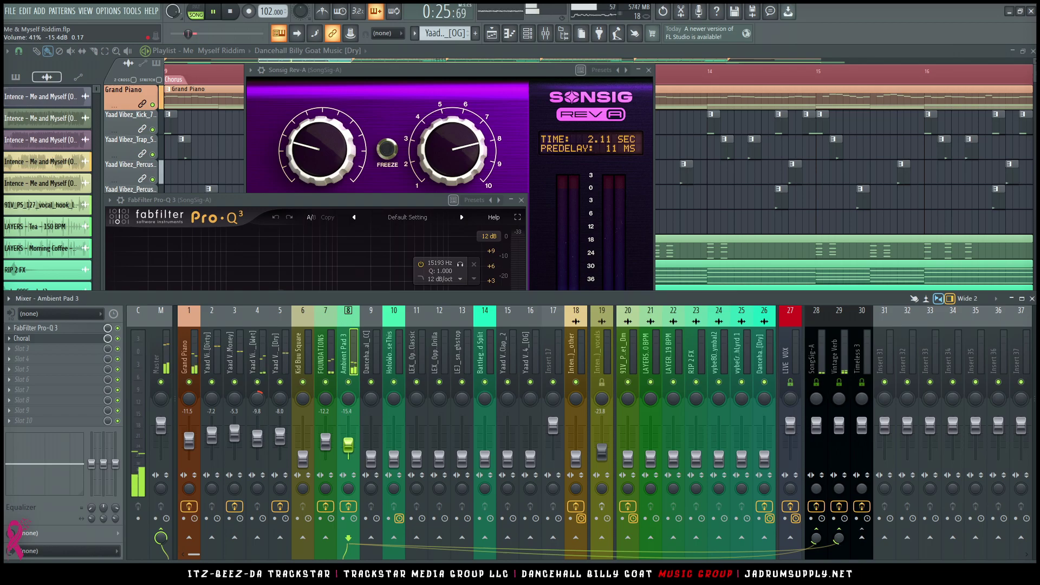
{"action": "left_click_drag", "start_coordinate": [349, 444], "coordinate": [348, 445]}
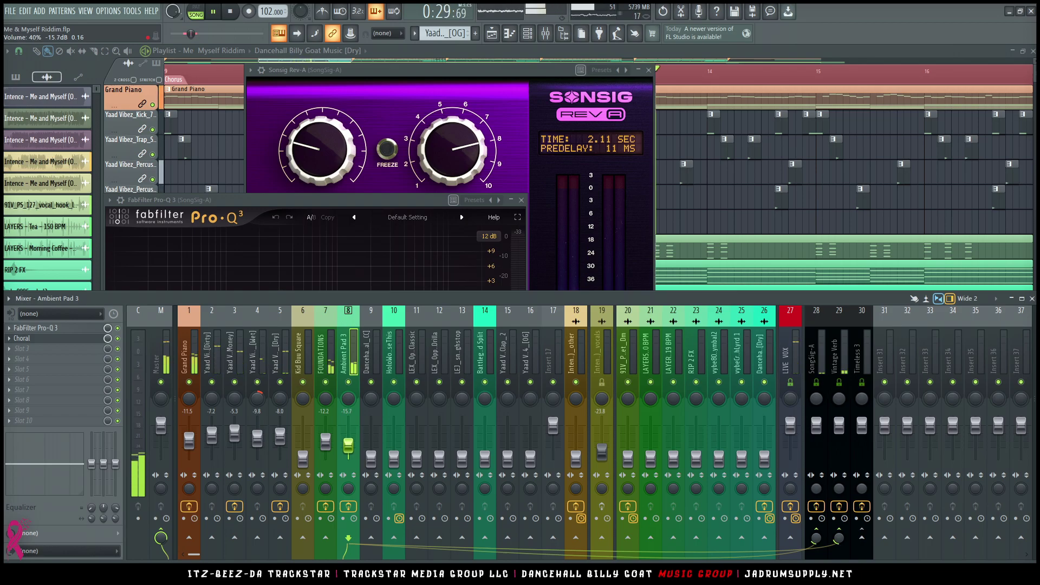
{"action": "left_click_drag", "start_coordinate": [349, 444], "coordinate": [348, 448]}
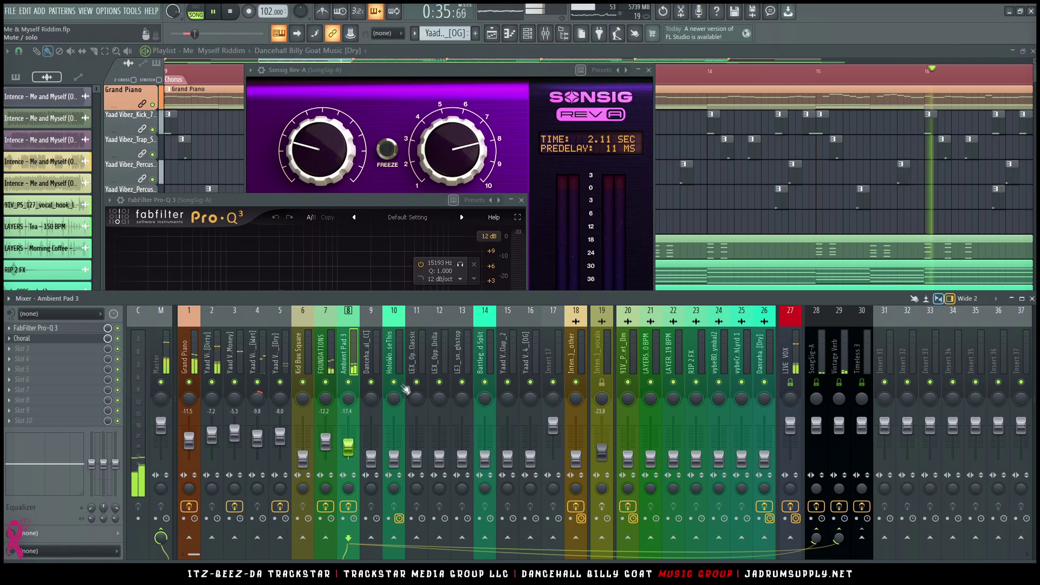
- Mute the Dancehall 808 track and bring in the HoloWouldSoUseThis track soloed at -8.8 dB
{"action": "key", "text": "Right"}
{"action": "left_click_drag", "start_coordinate": [371, 460], "coordinate": [371, 439]}
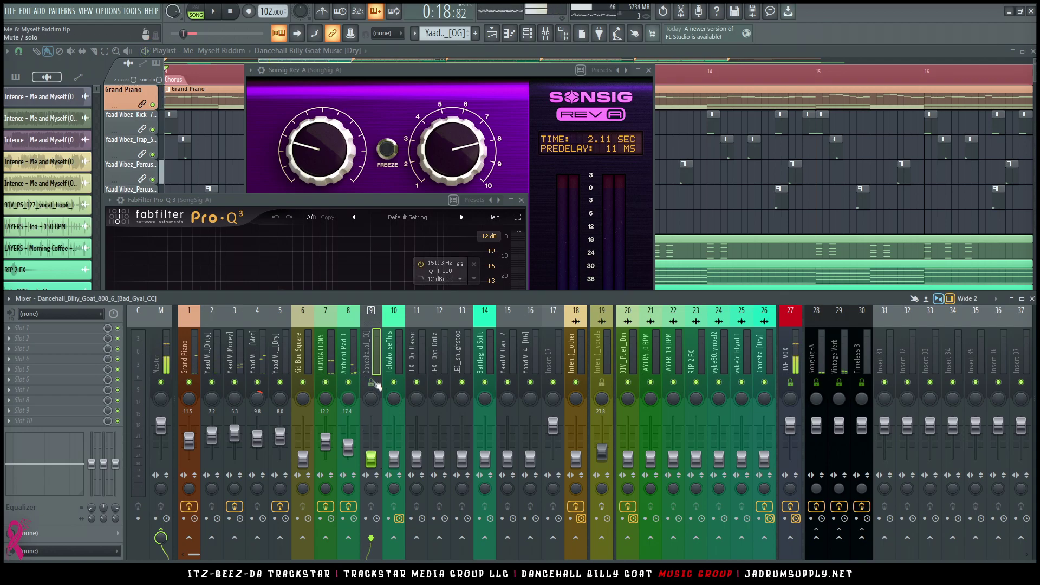
{"action": "mouse_move", "coordinate": [394, 437]}
{"action": "left_mouse_down"}
{"action": "mouse_move", "coordinate": [394, 417]}
{"action": "mouse_move", "coordinate": [393, 438]}
{"action": "left_mouse_up"}
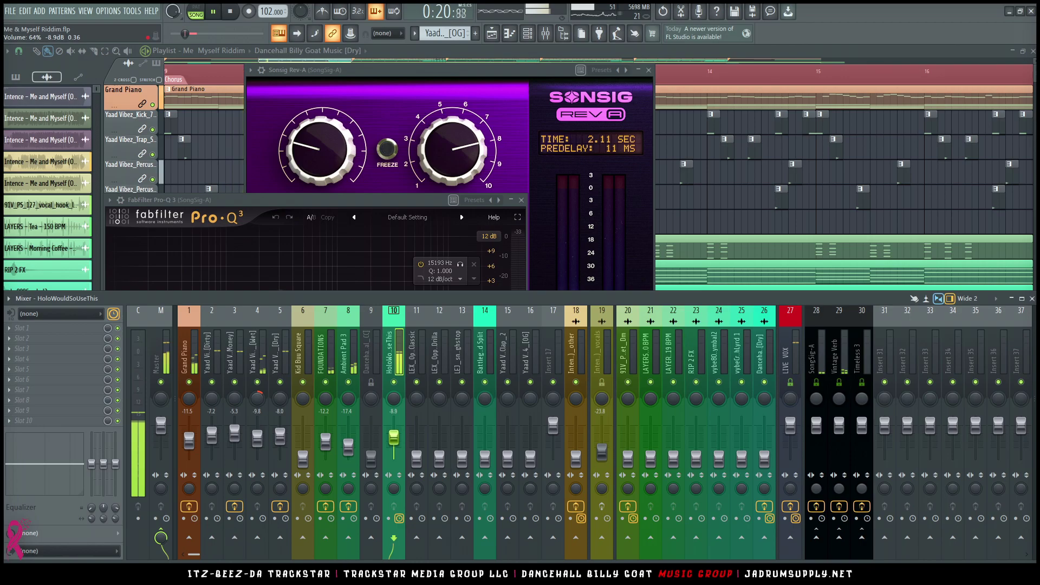
{"action": "right_click", "coordinate": [395, 383]}
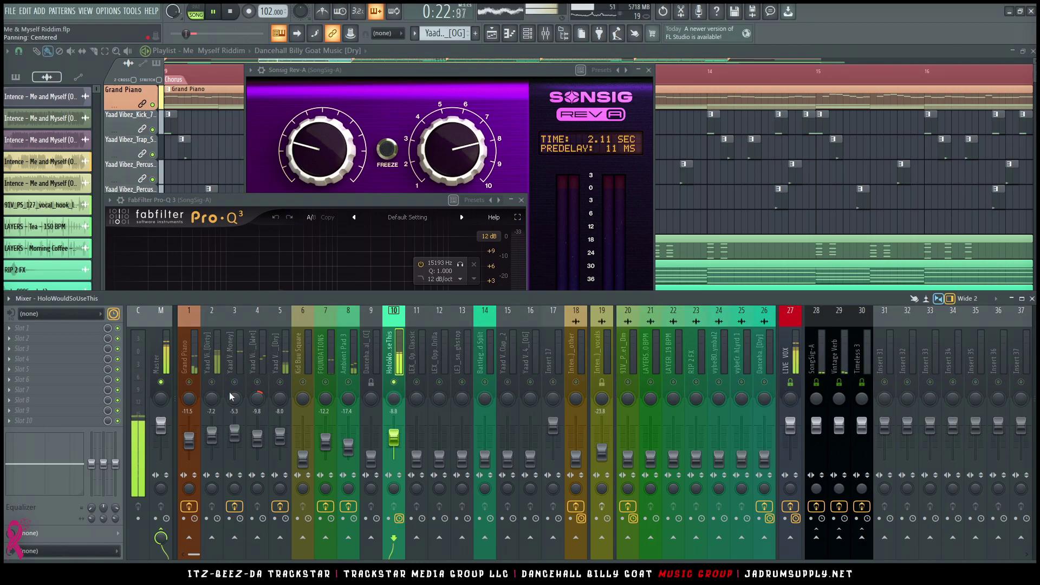
- Insert FabFilter Pro-Q 3 in the first effect slot of the HoloWouldSoUseThis track and move its window clear of the channel strips
{"action": "left_click", "coordinate": [93, 339]}
{"action": "mouse_move", "coordinate": [285, 154]}
{"action": "left_click", "coordinate": [416, 208]}
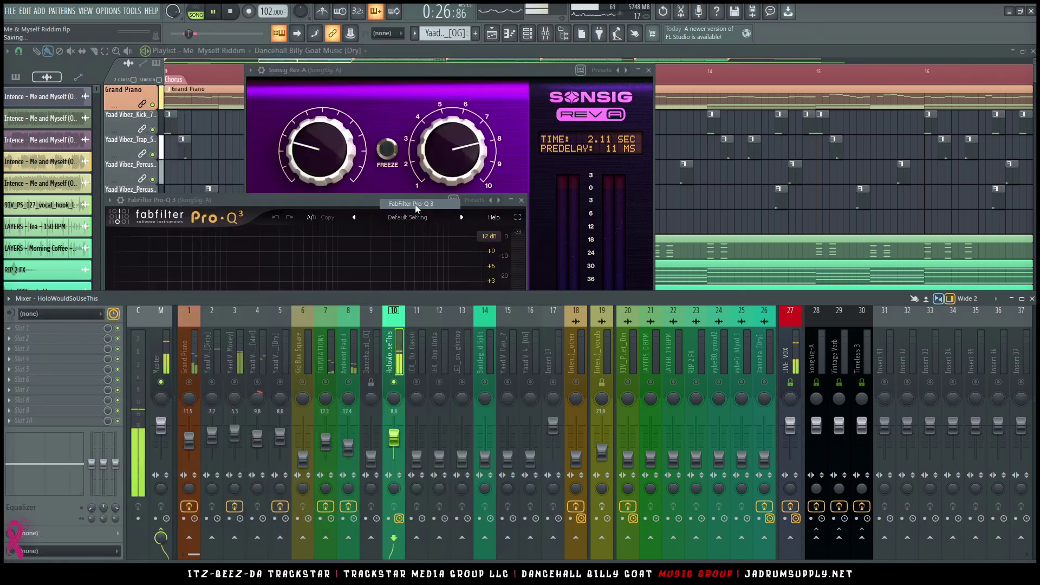
{"action": "left_click_drag", "start_coordinate": [256, 190], "coordinate": [684, 129]}
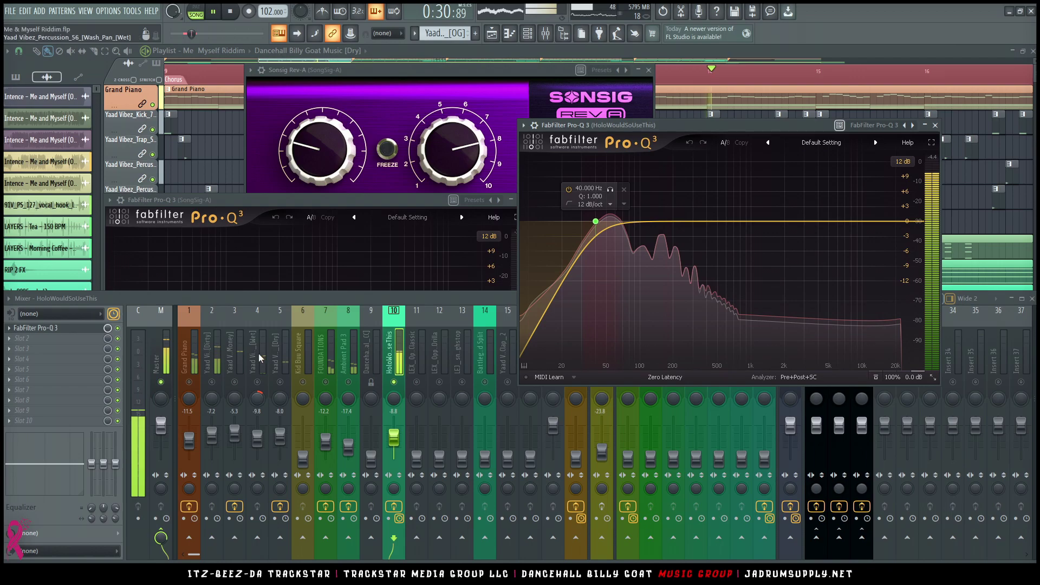
- Sidechain the Yaad Vibez_Kick_7_[Dirty] track to the HoloWouldSoUseThis track
{"action": "left_click", "coordinate": [212, 349]}
{"action": "right_click", "coordinate": [401, 537]}
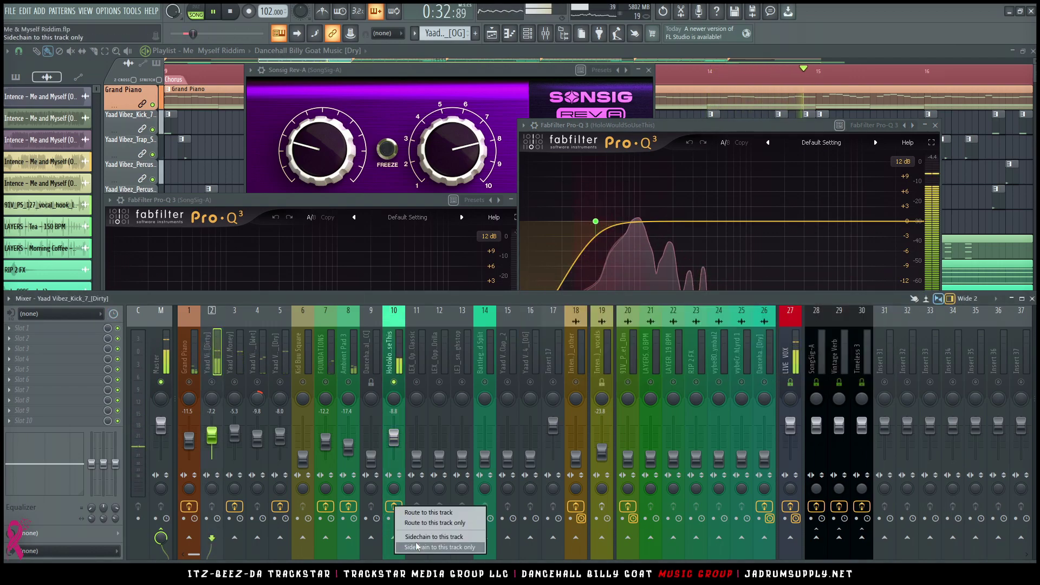
{"action": "left_click", "coordinate": [428, 520]}
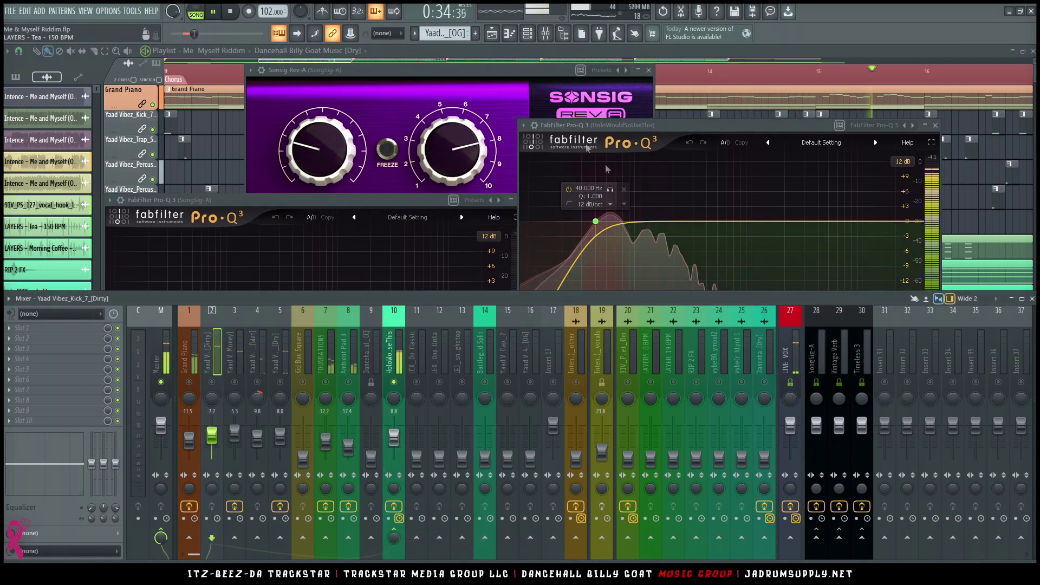
- Assign Yaad Vibez_Kick_7_[Dirty] to the Stereo Side Chain input of the HoloWouldSoUseThis track's Pro-Q 3 and return to the EQ display
{"action": "left_click", "coordinate": [534, 126]}
{"action": "left_click", "coordinate": [554, 145]}
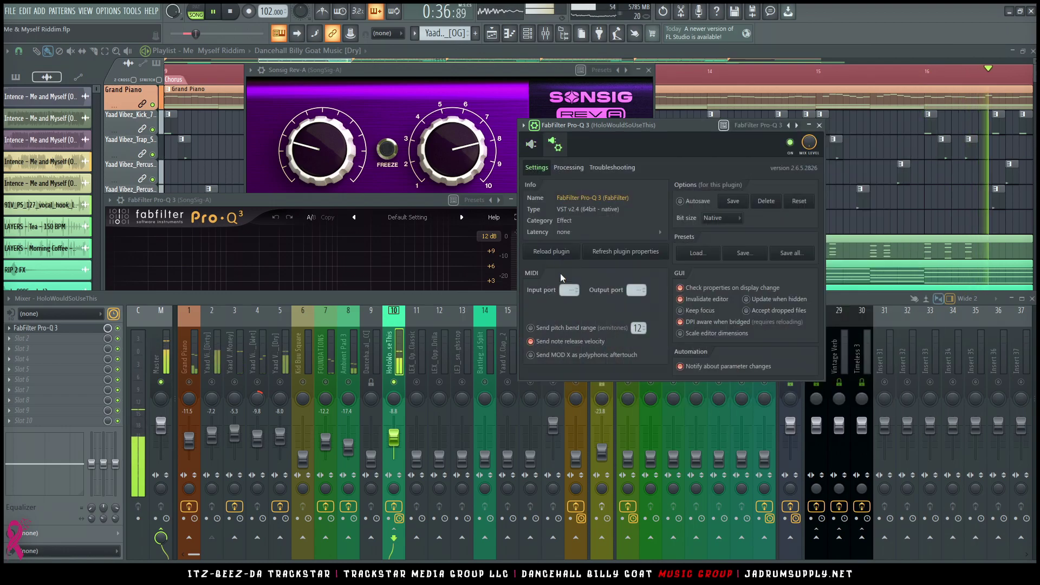
{"action": "left_click", "coordinate": [566, 168]}
{"action": "left_click", "coordinate": [547, 298]}
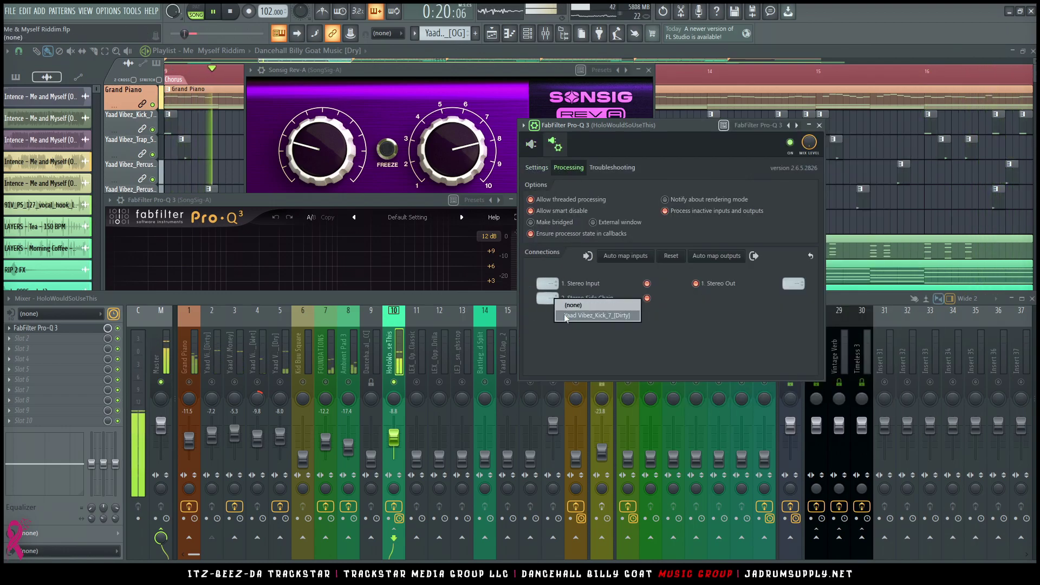
{"action": "left_click", "coordinate": [585, 312]}
{"action": "left_click", "coordinate": [531, 143]}
{"action": "left_click_drag", "start_coordinate": [633, 123], "coordinate": [458, 100]}
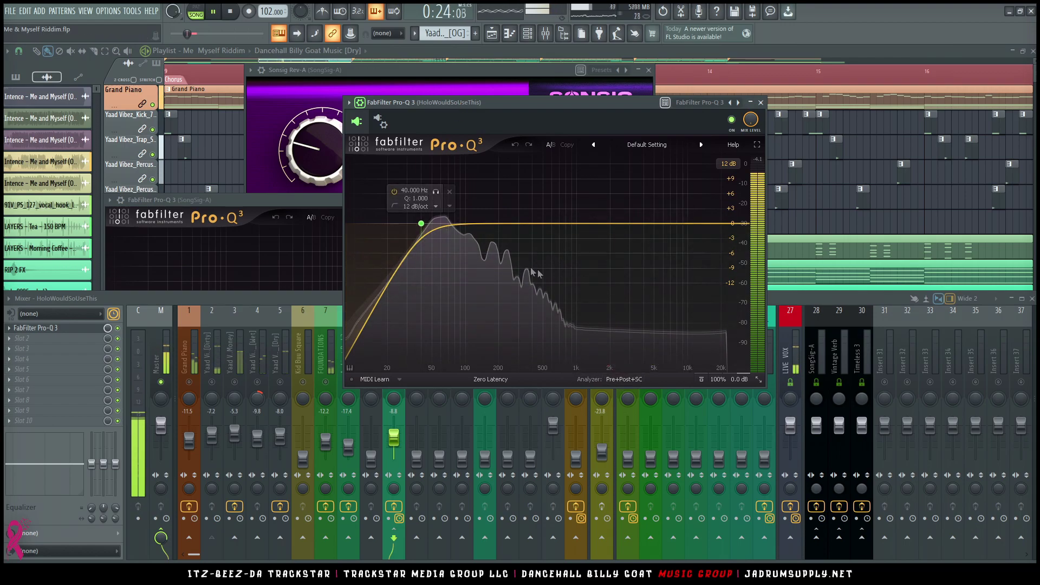
- Reselect the kick as the Stereo Side Chain source in Pro-Q 3's processing connections and return to the EQ display
{"action": "left_click", "coordinate": [380, 122]}
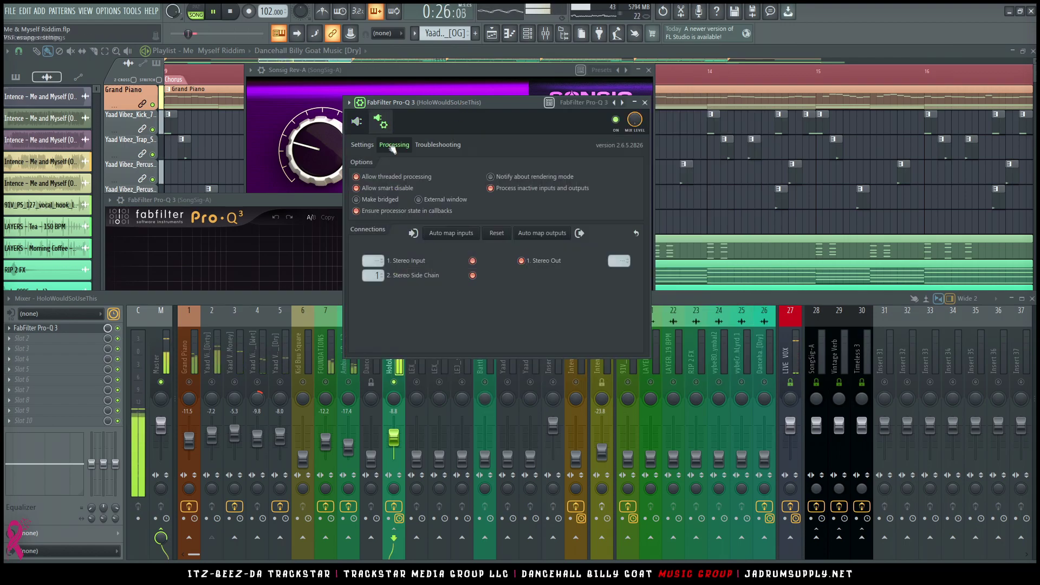
{"action": "left_click", "coordinate": [379, 275]}
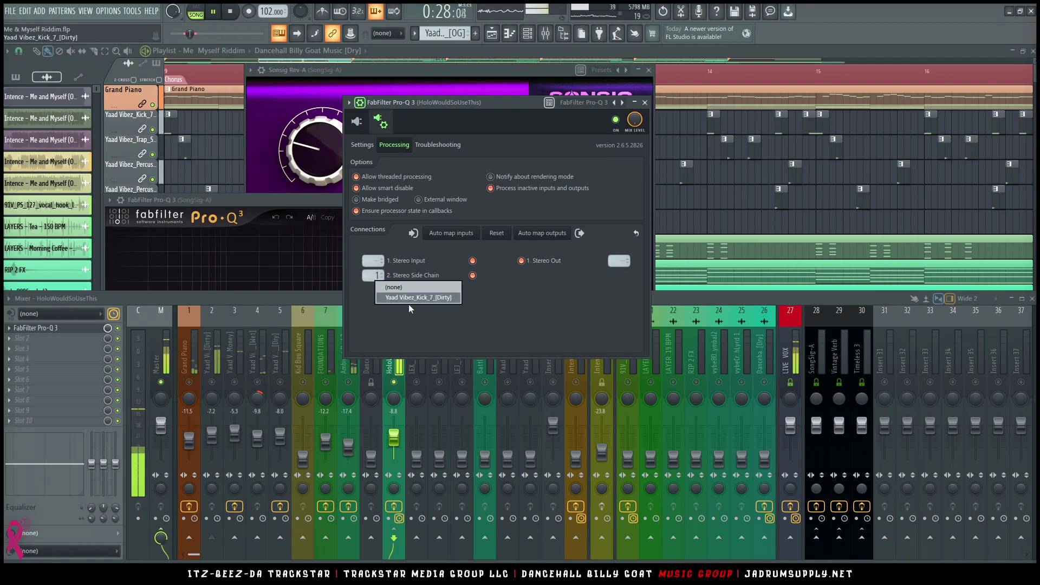
{"action": "left_click", "coordinate": [413, 298]}
{"action": "left_click", "coordinate": [357, 121]}
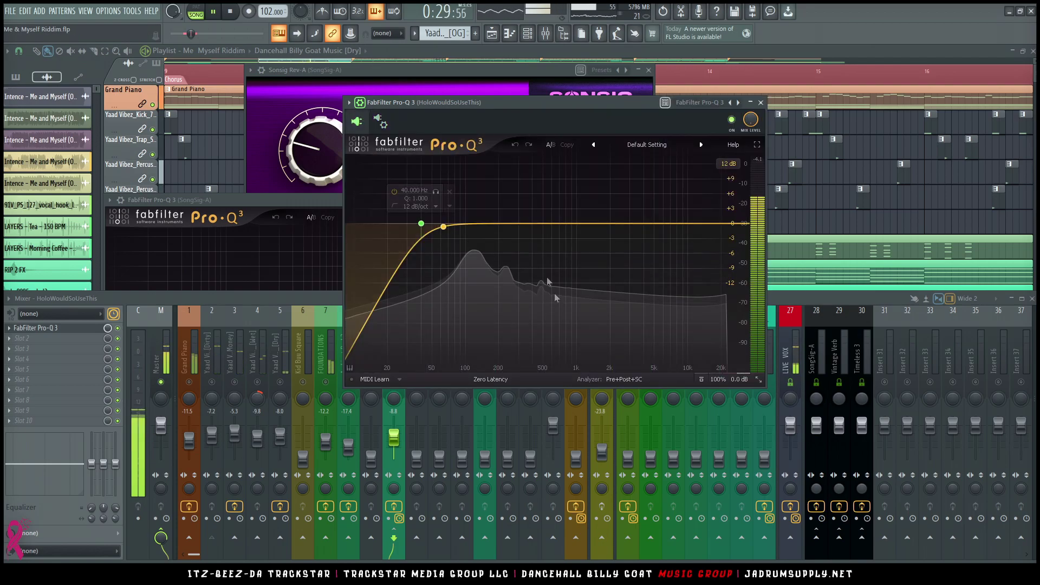
- Show the Pro-Q 3 analyzer's Side Chain spectrum options and enable the kick track alongside the soloed HoloWouldSoUseThis track during playback
{"action": "left_click", "coordinate": [623, 379]}
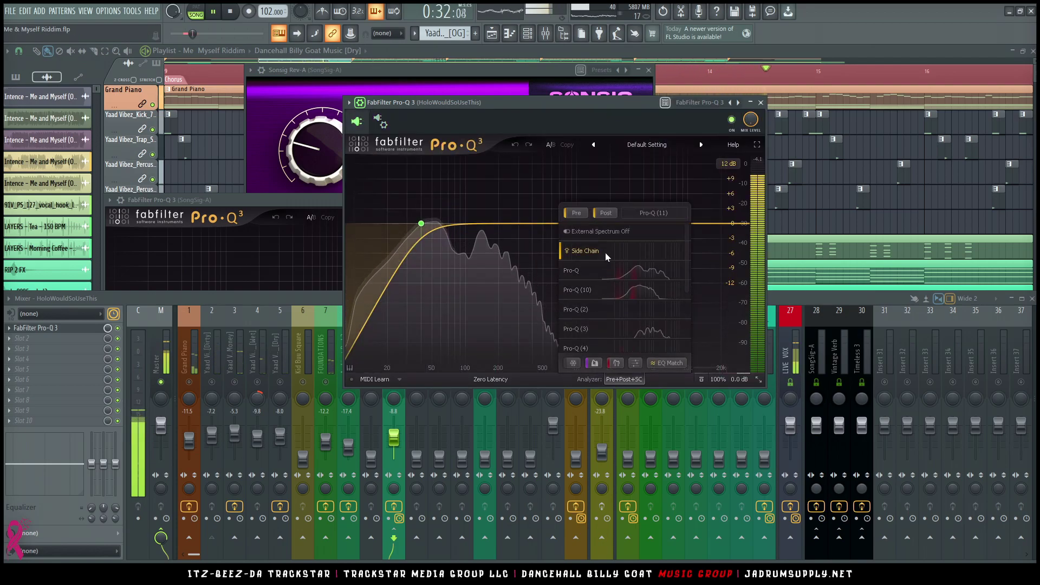
{"action": "key", "text": "space"}
{"action": "left_click", "coordinate": [217, 373]}
{"action": "key", "text": "space"}
{"action": "left_click", "coordinate": [540, 205]}
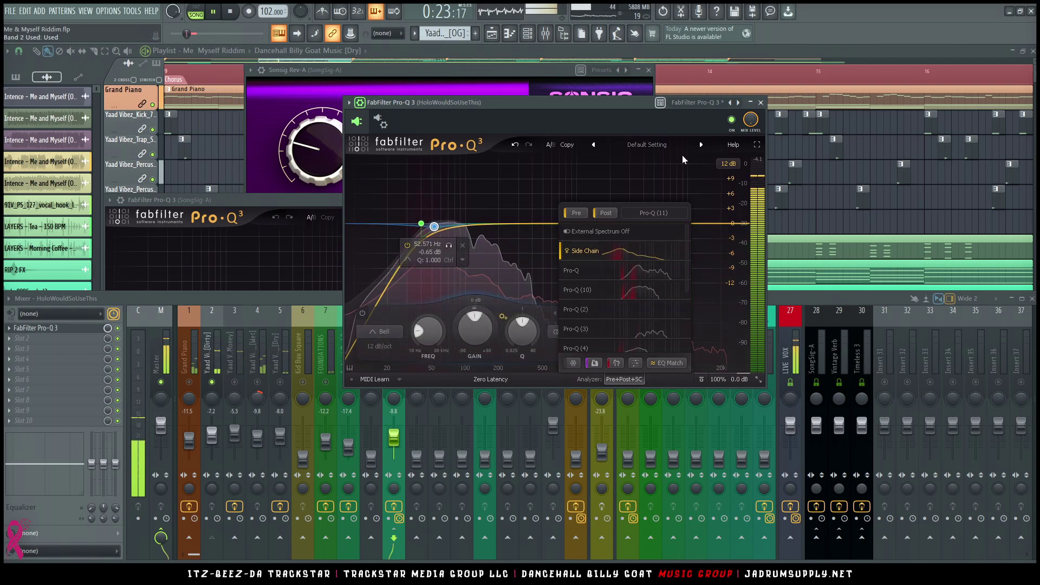
- Load the 808 [Mud_&_Rumble_Removal] bass preset in the HoloWouldSoUseThis track's Pro-Q 3 and restart playback
{"action": "left_click", "coordinate": [646, 145]}
{"action": "mouse_move", "coordinate": [650, 158]}
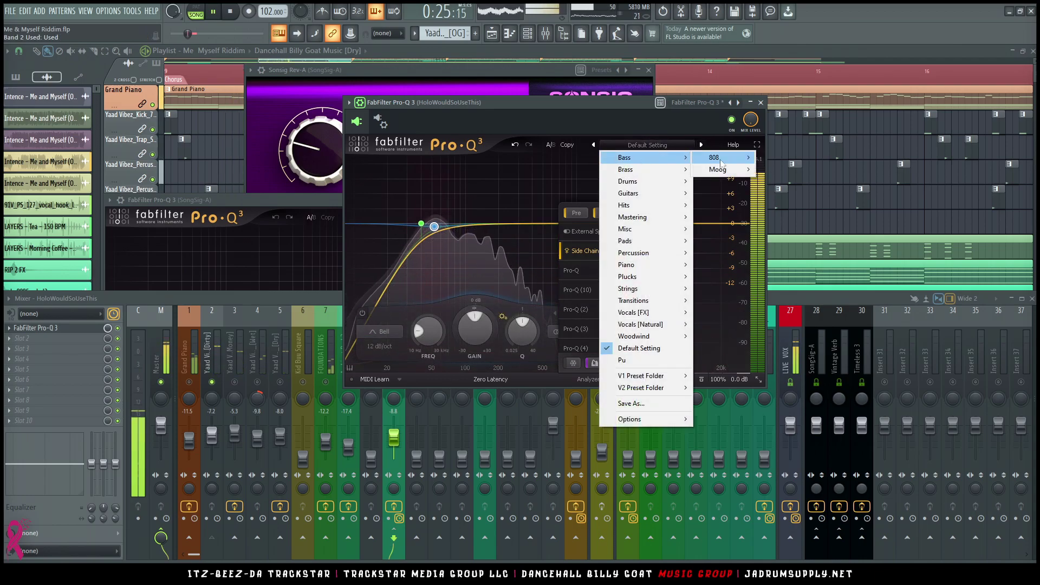
{"action": "mouse_move", "coordinate": [720, 157]}
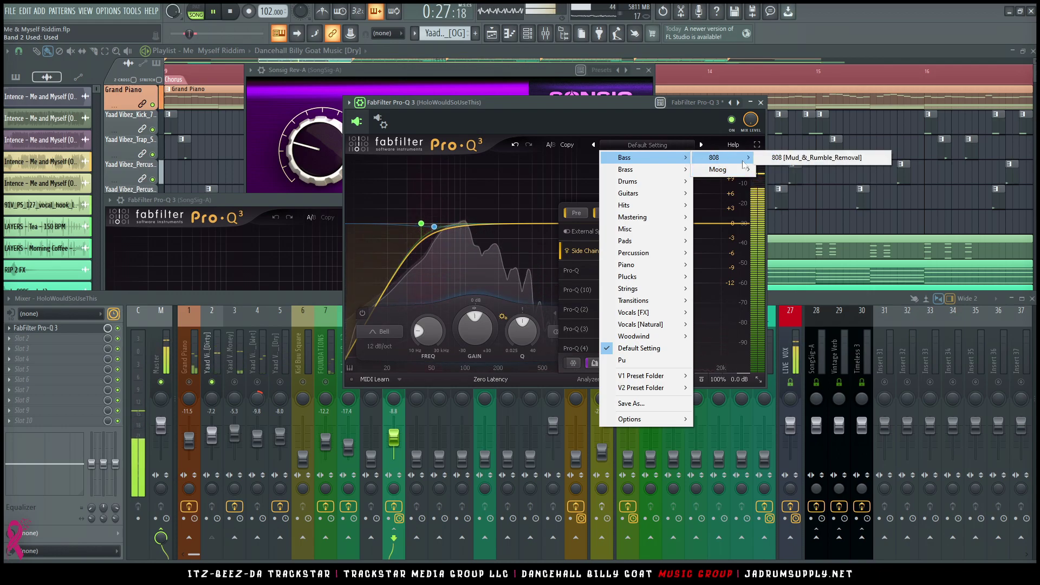
{"action": "left_click", "coordinate": [818, 158]}
{"action": "key", "text": "space"}
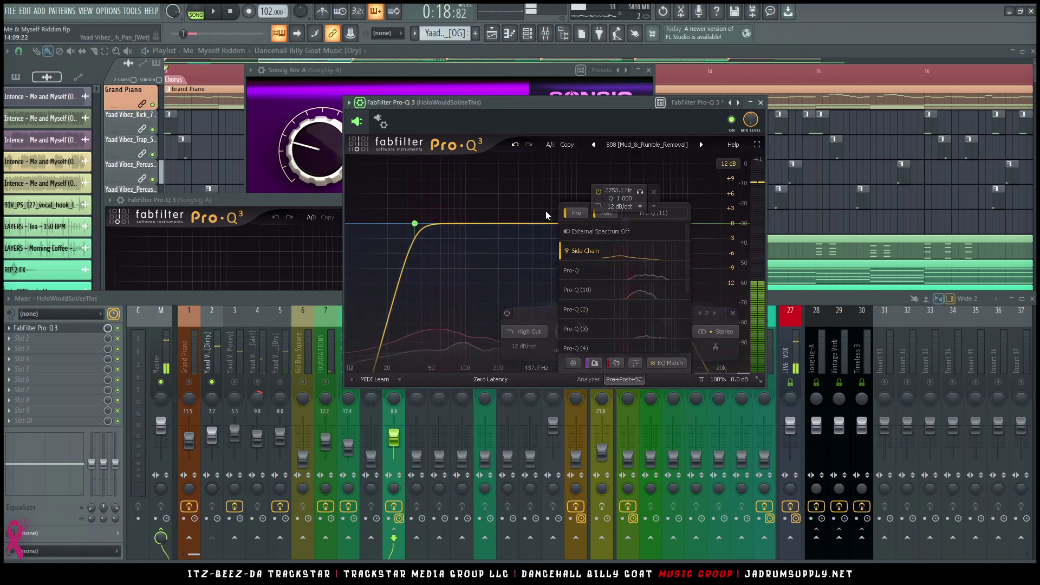
{"action": "left_click_drag", "start_coordinate": [507, 102], "coordinate": [508, 74]}
{"action": "key", "text": "space"}
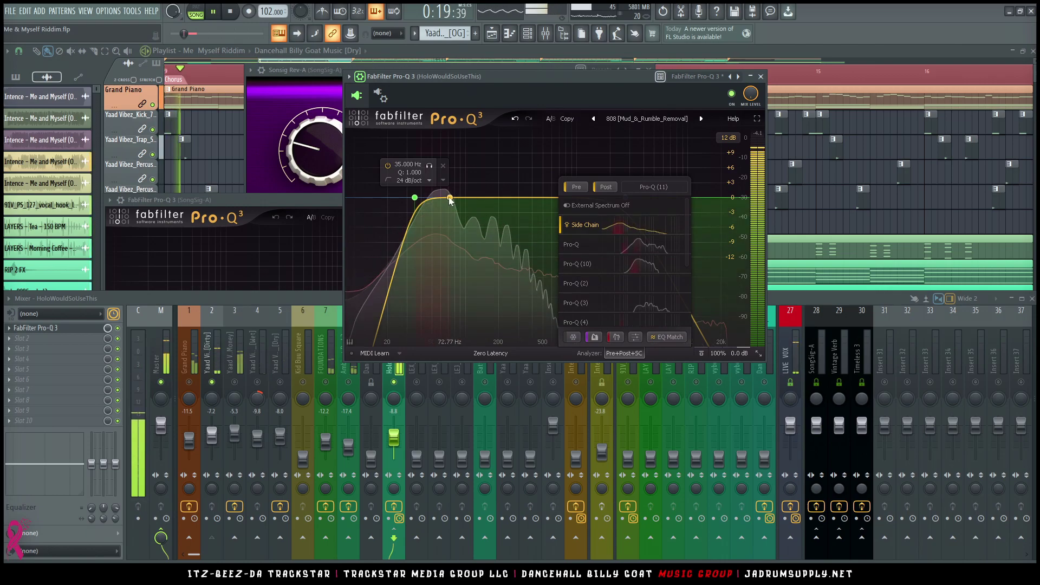
- Add a bell band at about 49 Hz to the bass EQ and undo its last adjustment with playback stopped
{"action": "left_click", "coordinate": [438, 278]}
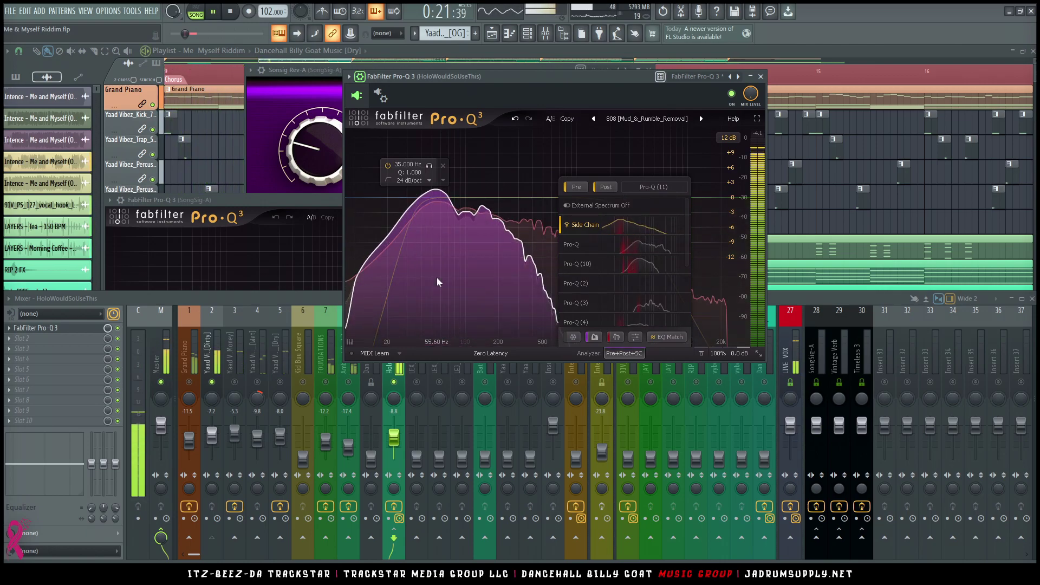
{"action": "left_click", "coordinate": [431, 192]}
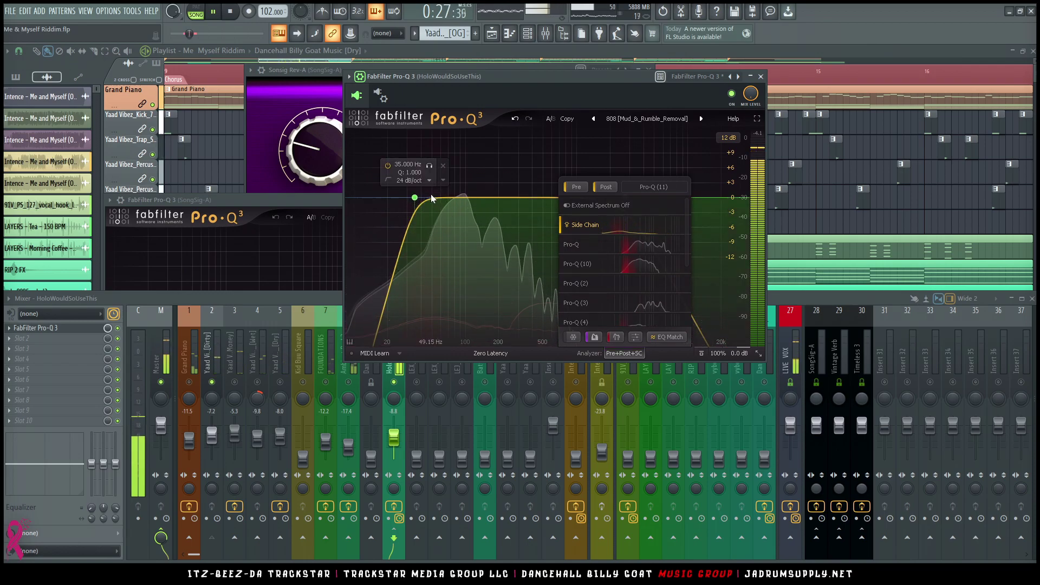
{"action": "left_click", "coordinate": [432, 198]}
{"action": "key", "text": "space"}
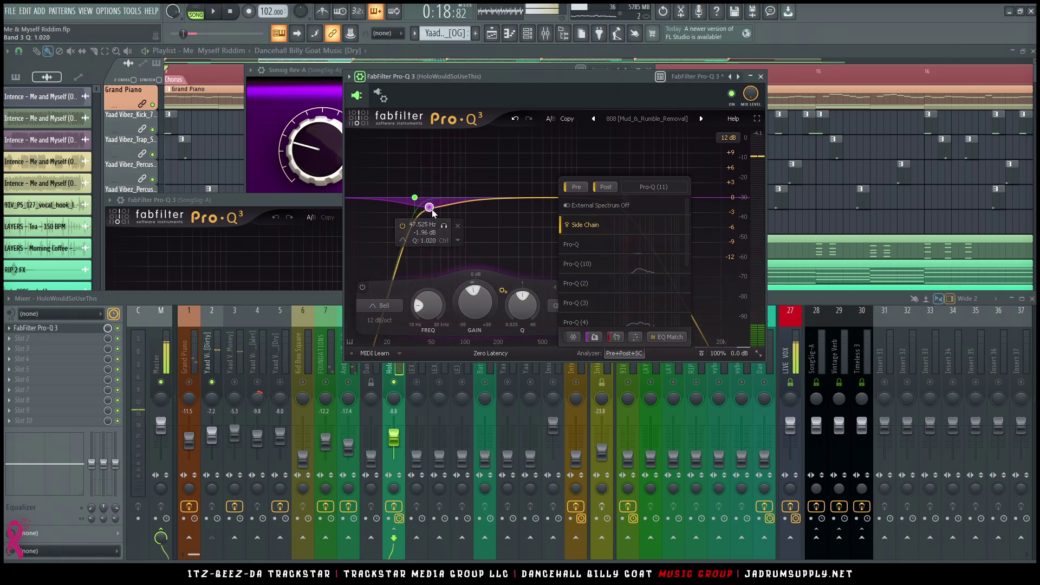
{"action": "key", "text": "ctrl+z"}
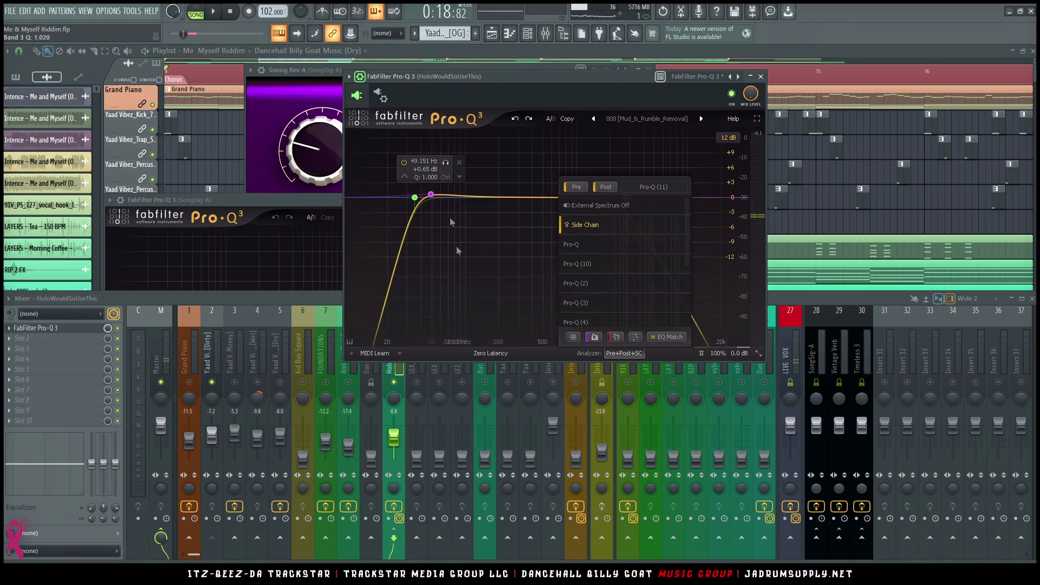
- Set the 49 Hz bell band's gain to -3.20 dB and its Q to 2.712 in the bass EQ
{"action": "left_click", "coordinate": [432, 196]}
{"action": "left_click_drag", "start_coordinate": [482, 315], "coordinate": [489, 351]}
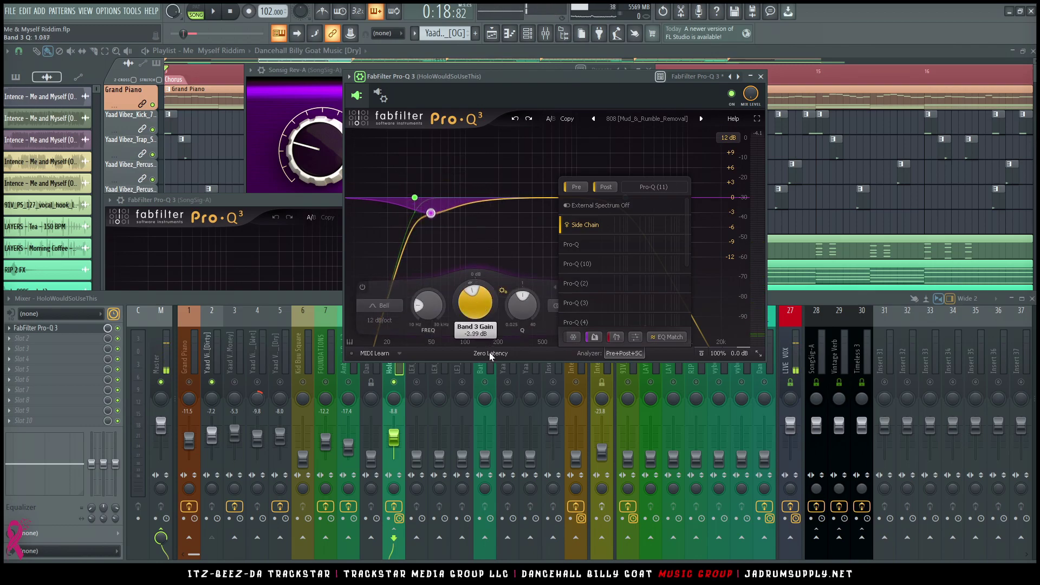
{"action": "scroll", "coordinate": [485, 310], "scroll_direction": "up", "scroll_amount": 1}
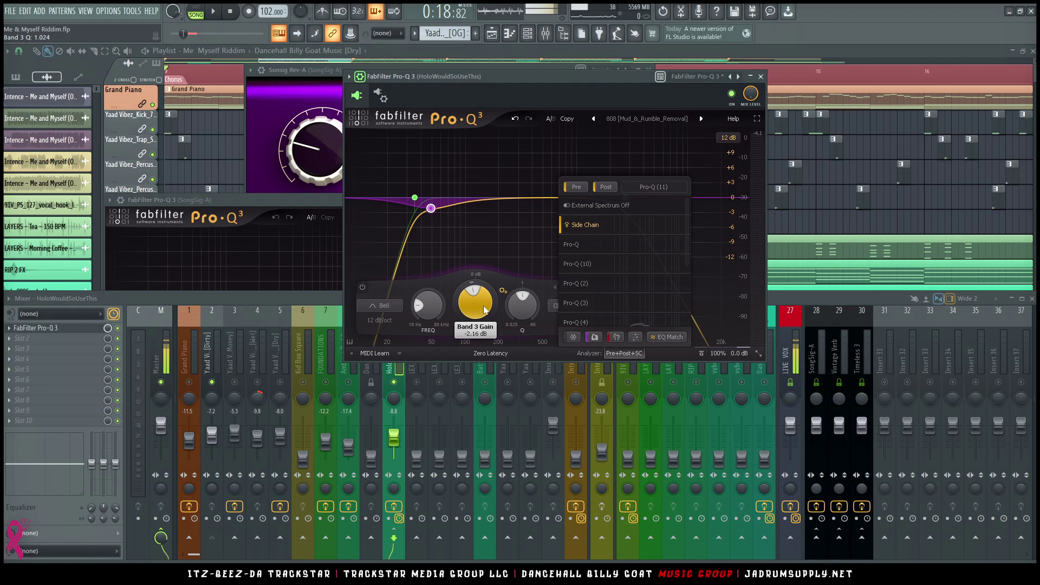
{"action": "scroll", "coordinate": [484, 310], "scroll_direction": "down", "scroll_amount": 2}
{"action": "mouse_move", "coordinate": [432, 220]}
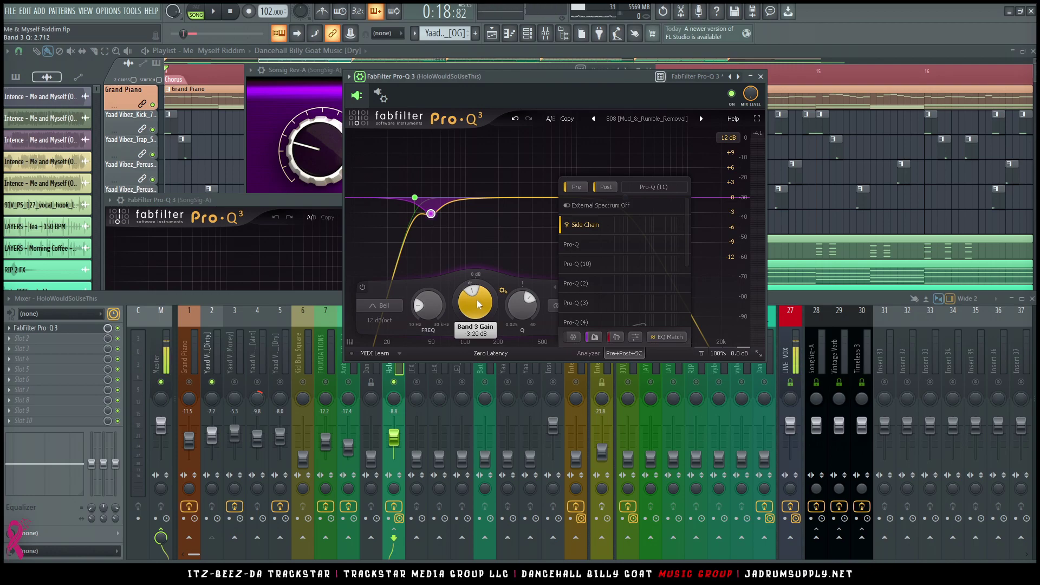
{"action": "mouse_move", "coordinate": [469, 246]}
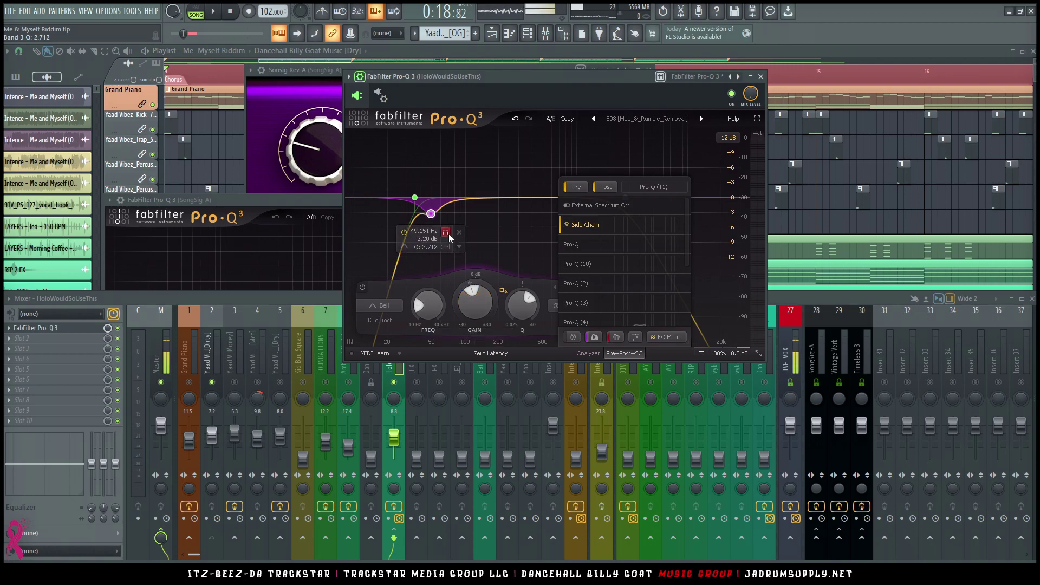
- Audition the equalized bass in playback and close the HoloWouldSoUseThis track's Pro-Q 3
{"action": "key", "text": "space"}
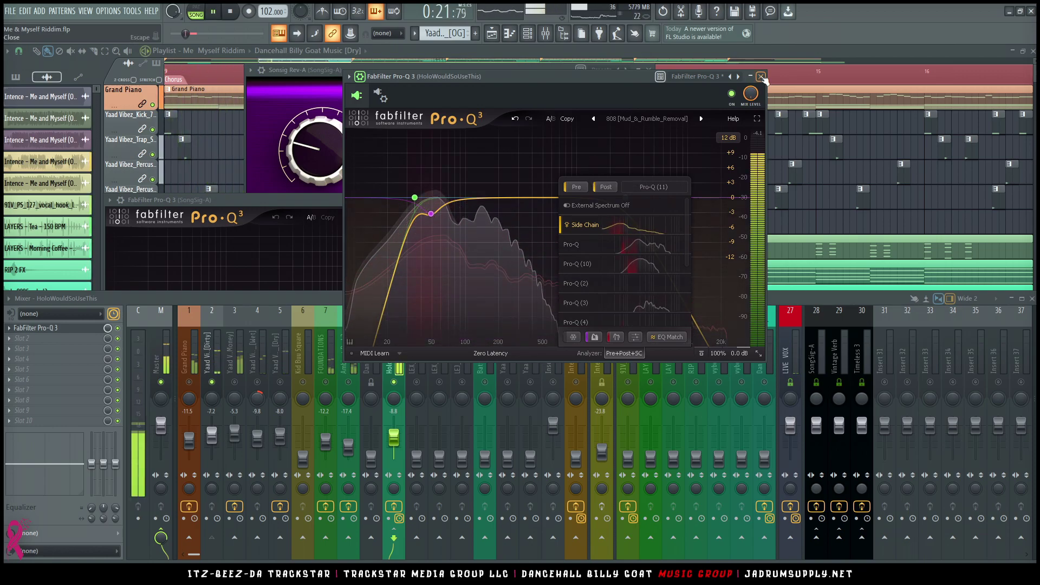
{"action": "left_click", "coordinate": [761, 76]}
{"action": "key", "text": "space"}
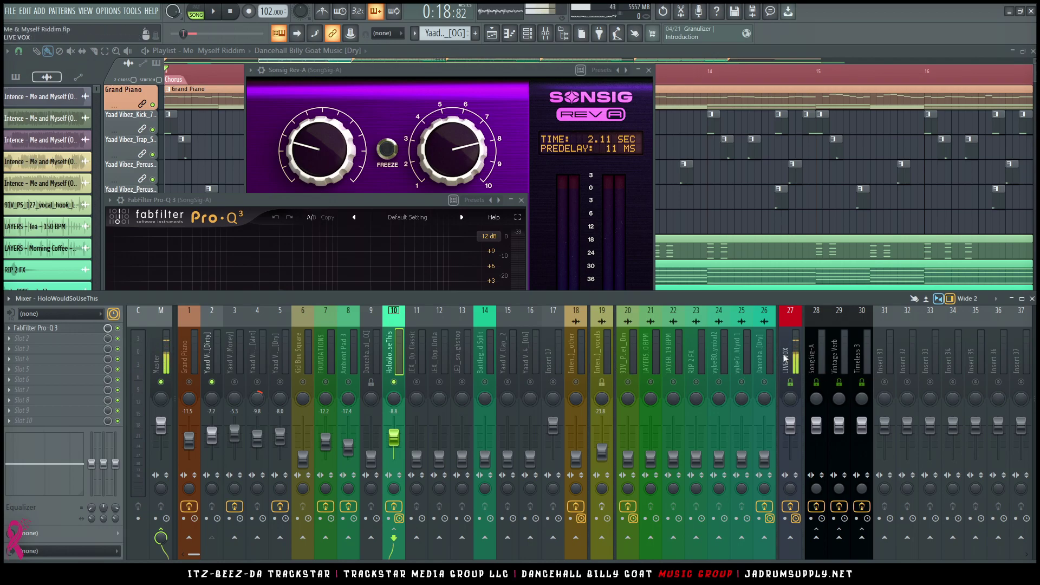
- Rename mixer track Insert 32 as BAS S DIST and color it orange-red
{"action": "left_click", "coordinate": [913, 354]}
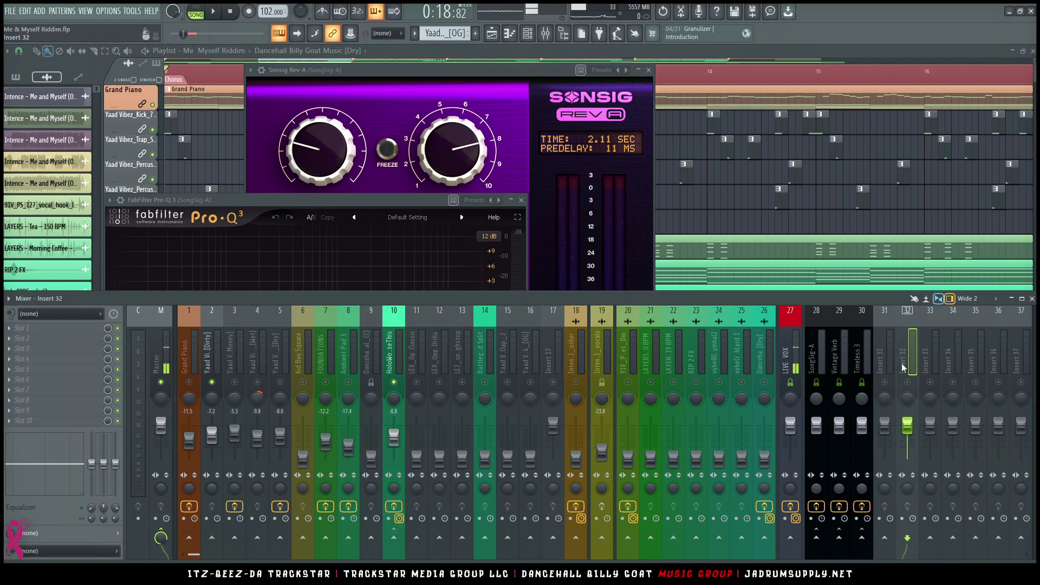
{"action": "double_click", "coordinate": [904, 366]}
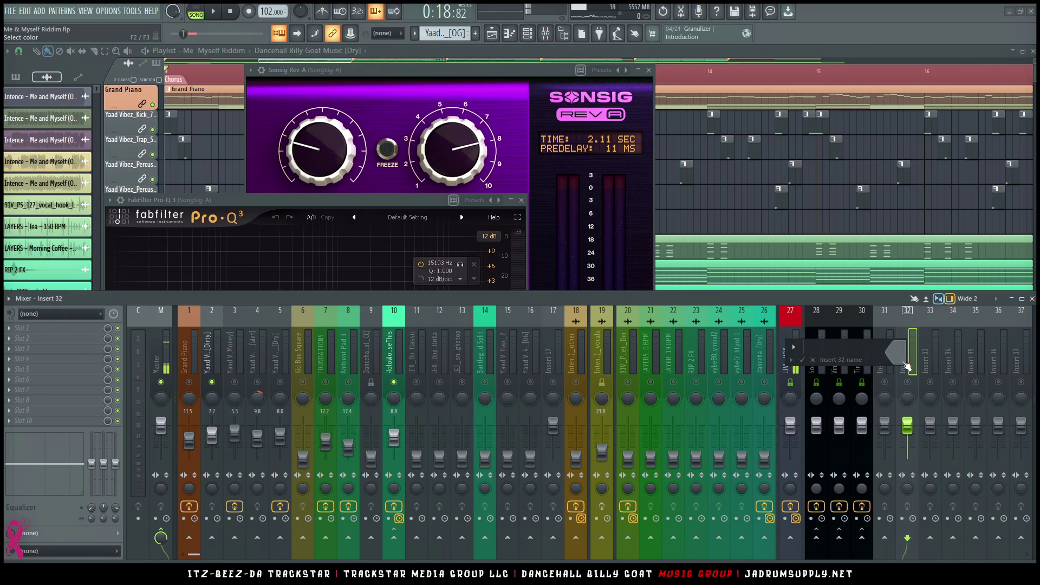
{"action": "type", "text": "BAS"}
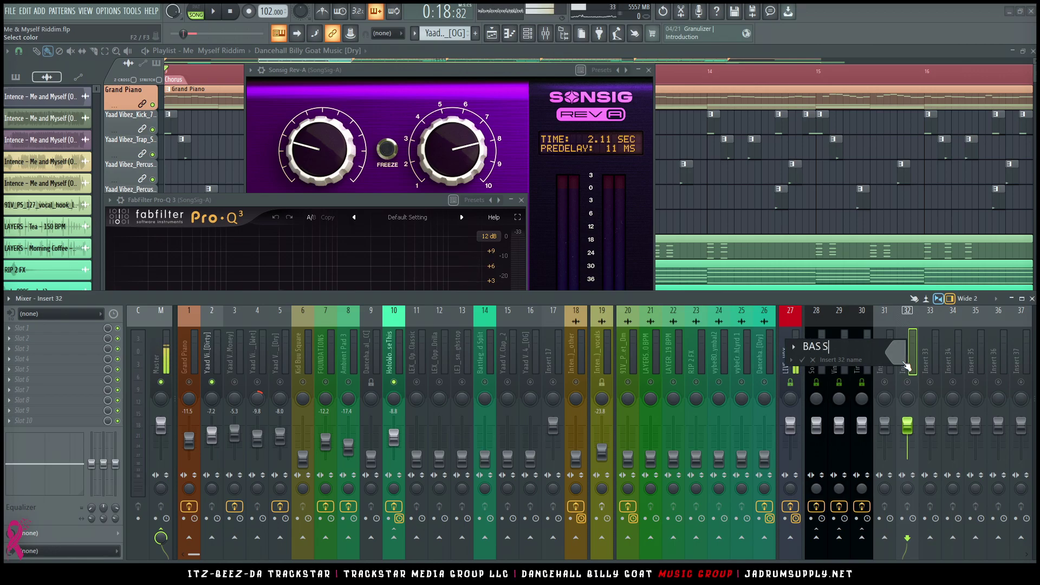
{"action": "type", "text": " S DIST"}
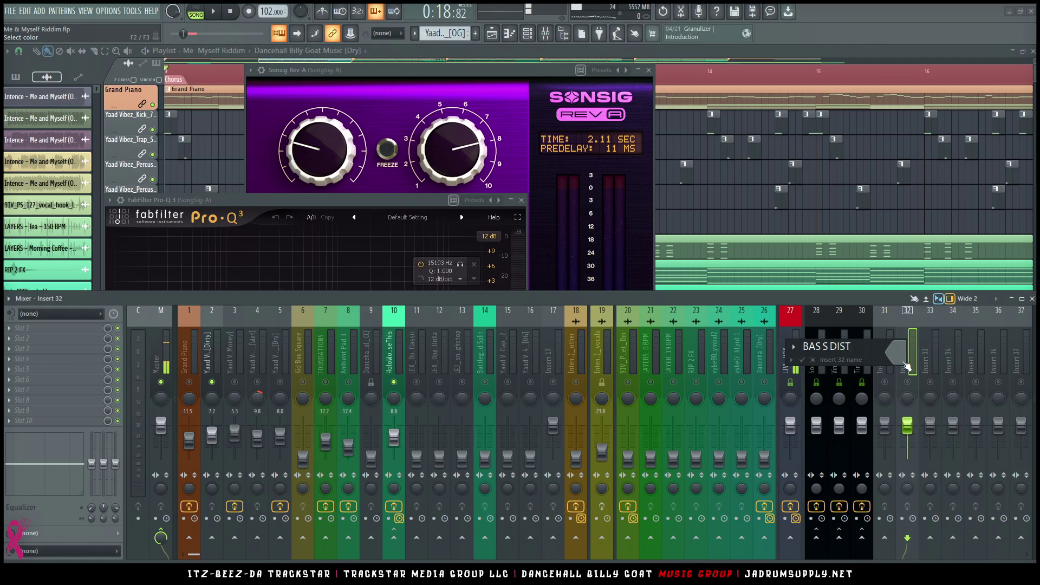
{"action": "left_click", "coordinate": [904, 363]}
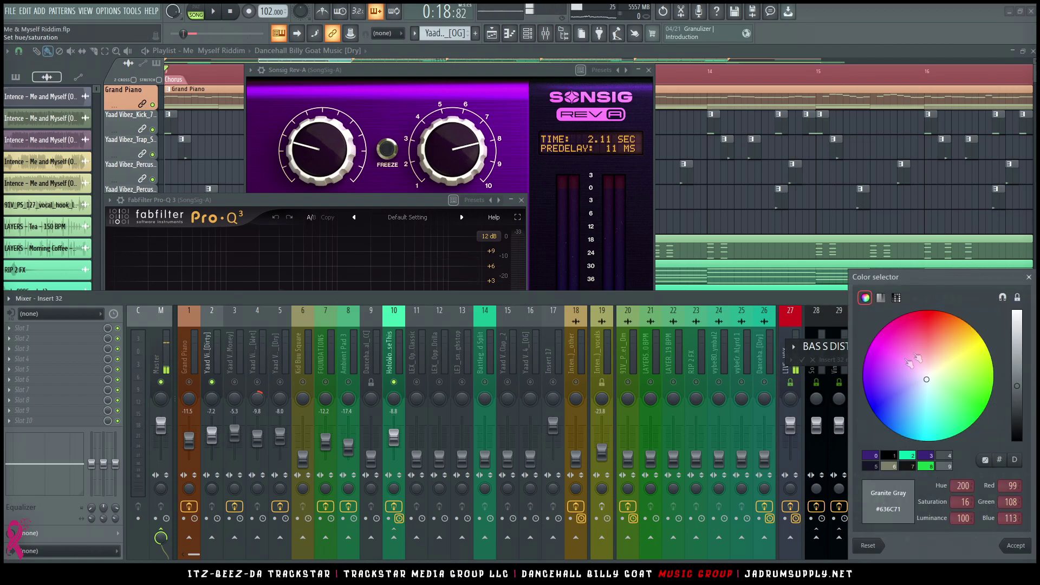
{"action": "left_click_drag", "start_coordinate": [937, 264], "coordinate": [965, 265]}
{"action": "key", "text": "Return"}
{"action": "key", "text": "Return"}
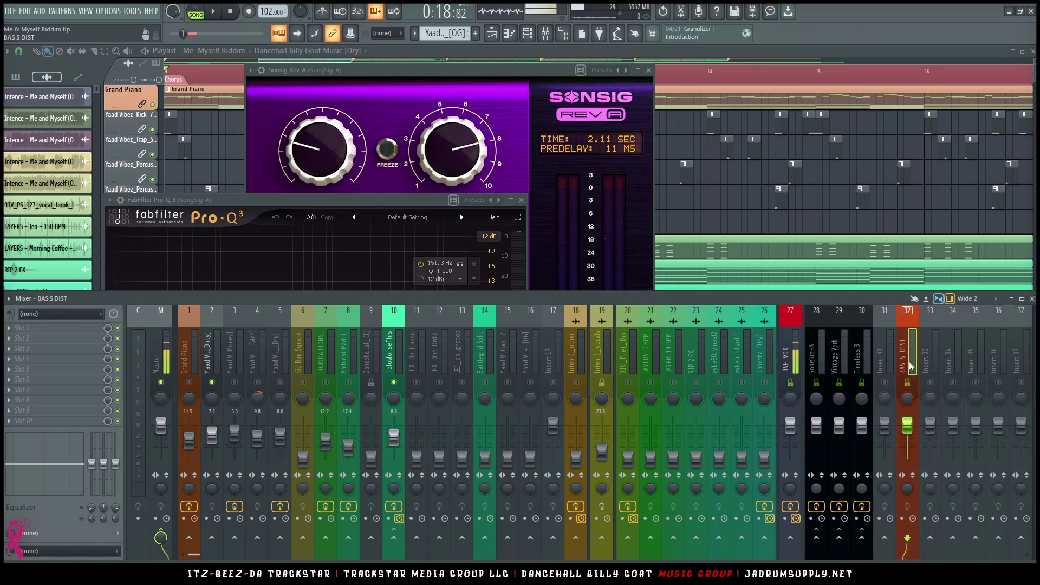
- Move the BAS S DIST track through the mixer to position 18, directly after Insert 17
{"action": "key", "text": "alt+Left"}
{"action": "key", "text": "alt+Left"}
{"action": "key", "text": "alt+Left"}
{"action": "key", "text": "alt+Left"}
{"action": "key", "text": "alt+Left"}
{"action": "key", "text": "alt+Left"}
{"action": "key", "text": "alt+Left"}
{"action": "key", "text": "alt+Left"}
{"action": "key", "text": "alt+Left"}
{"action": "key", "text": "alt+Left"}
{"action": "key", "text": "alt+Left"}
{"action": "key", "text": "alt+Left"}
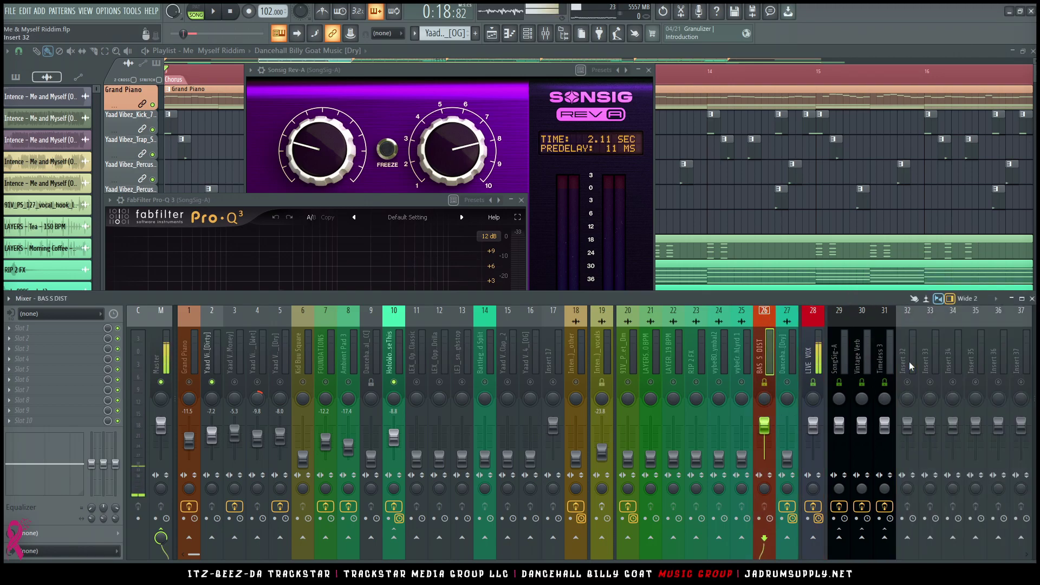
{"action": "key", "text": "alt+Left"}
{"action": "key", "text": "alt+Left"}
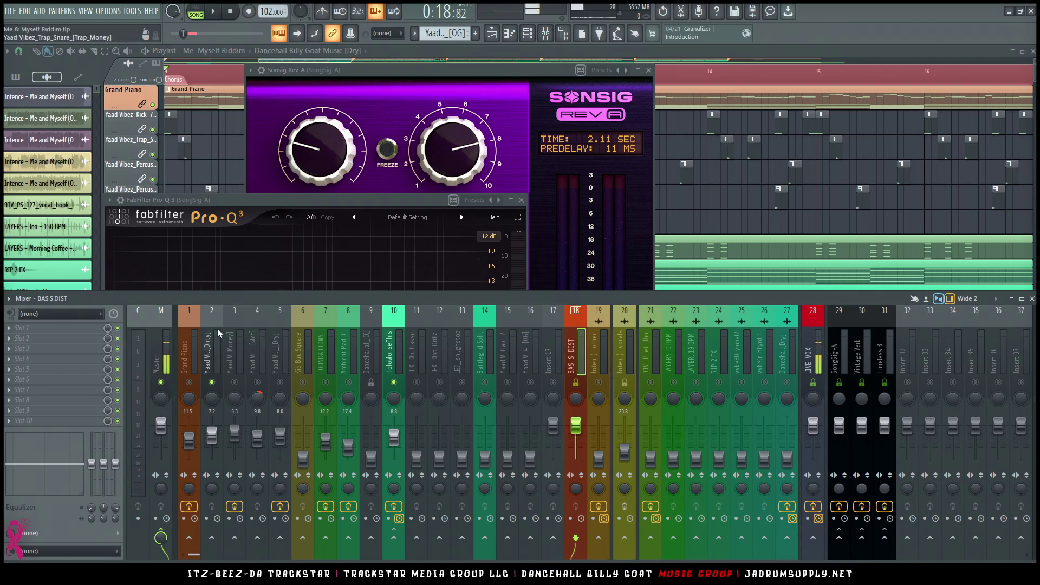
- Load the stereo FabFilter Pro-Q 3 in the first effect slot of the BAS S DIST track
{"action": "left_click", "coordinate": [98, 327]}
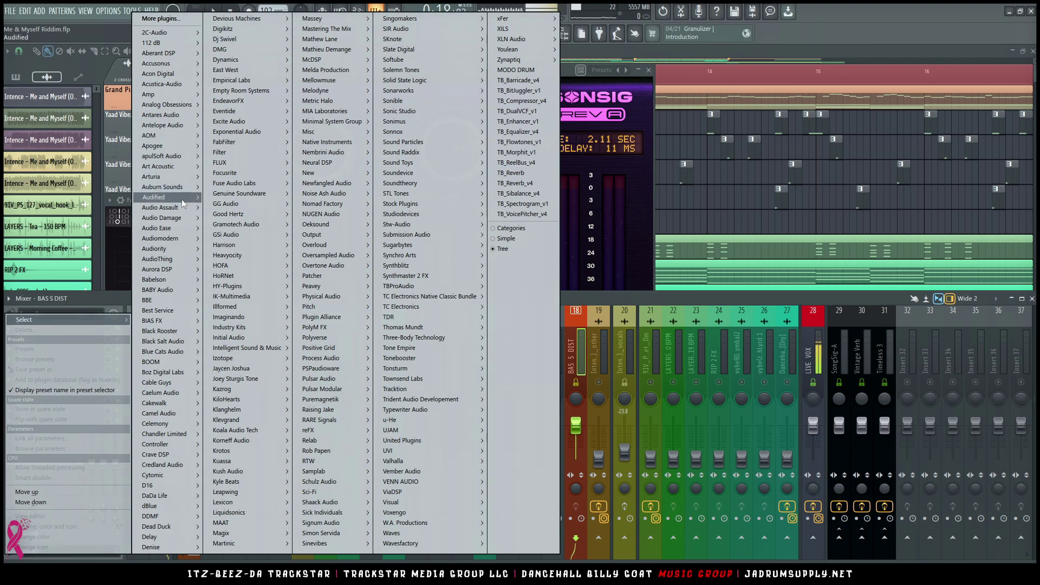
{"action": "mouse_move", "coordinate": [195, 196]}
{"action": "mouse_move", "coordinate": [238, 142]}
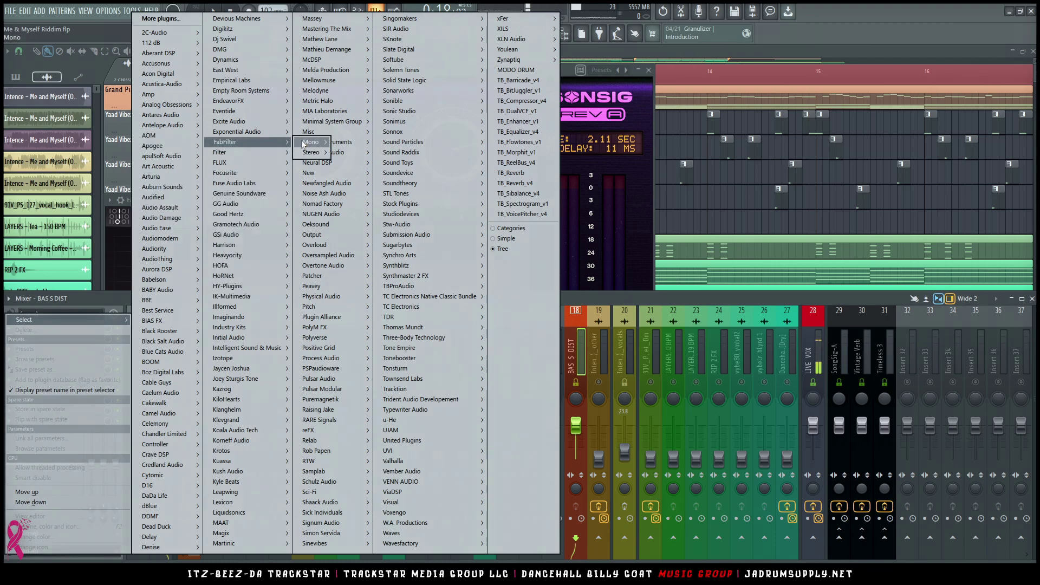
{"action": "mouse_move", "coordinate": [317, 152]}
{"action": "mouse_move", "coordinate": [373, 176]}
{"action": "left_click", "coordinate": [415, 198]}
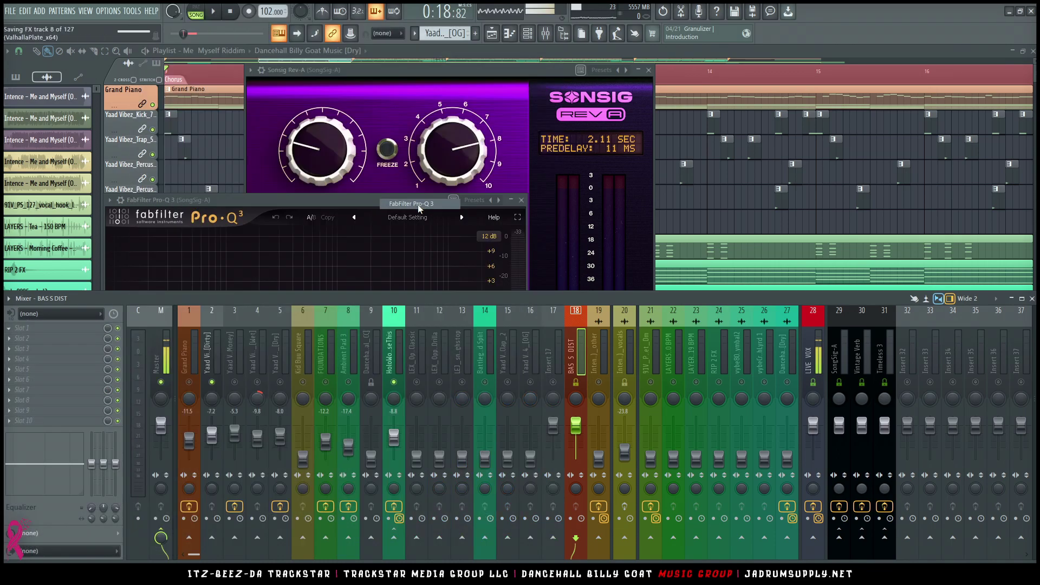
{"action": "left_click_drag", "start_coordinate": [230, 130], "coordinate": [607, 144]}
- Apply the 808 [Mud_&_Rumble_Removal] bass preset to the BAS S DIST track's Pro-Q 3
{"action": "left_click", "coordinate": [713, 161]}
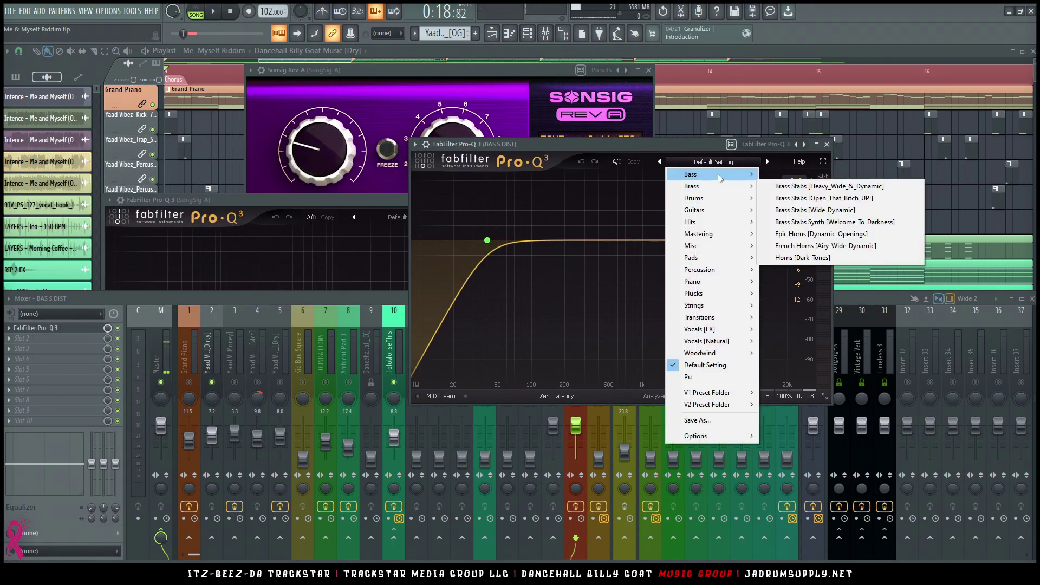
{"action": "mouse_move", "coordinate": [691, 174]}
{"action": "mouse_move", "coordinate": [780, 174]}
{"action": "left_click", "coordinate": [870, 174]}
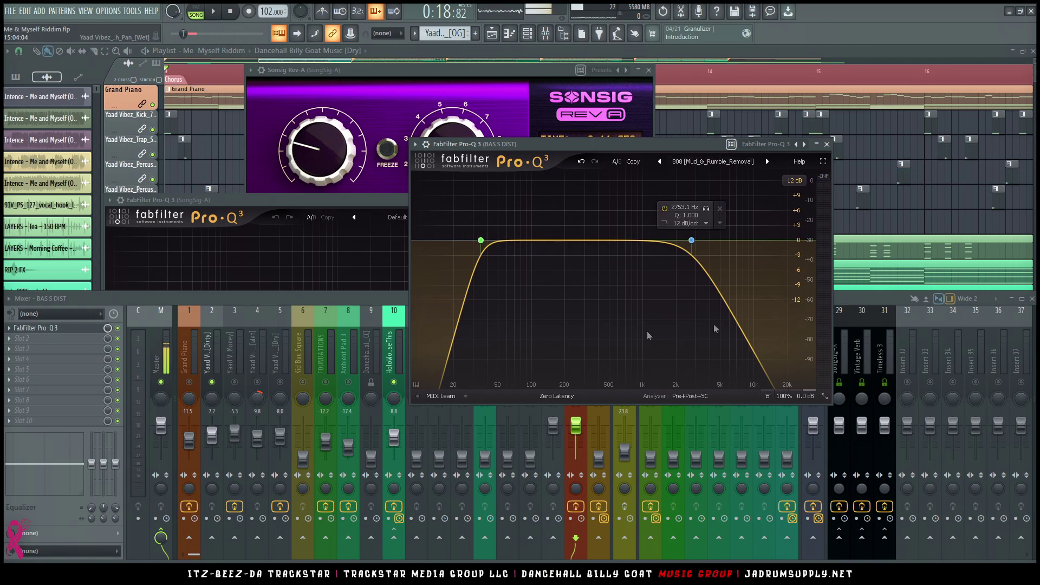
- Shift Pro-Q 3 to slot 2 on BAS S DIST and load iZotope's Neutron 4 Exciter in slot 1
{"action": "left_click_drag", "start_coordinate": [71, 339], "coordinate": [76, 344]}
{"action": "left_click", "coordinate": [81, 331]}
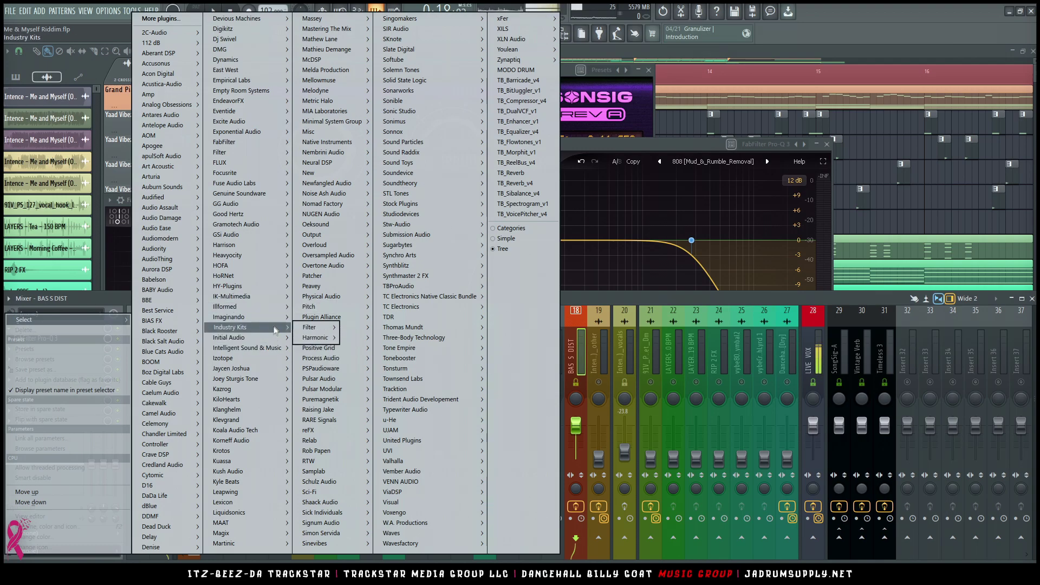
{"action": "mouse_move", "coordinate": [259, 356]}
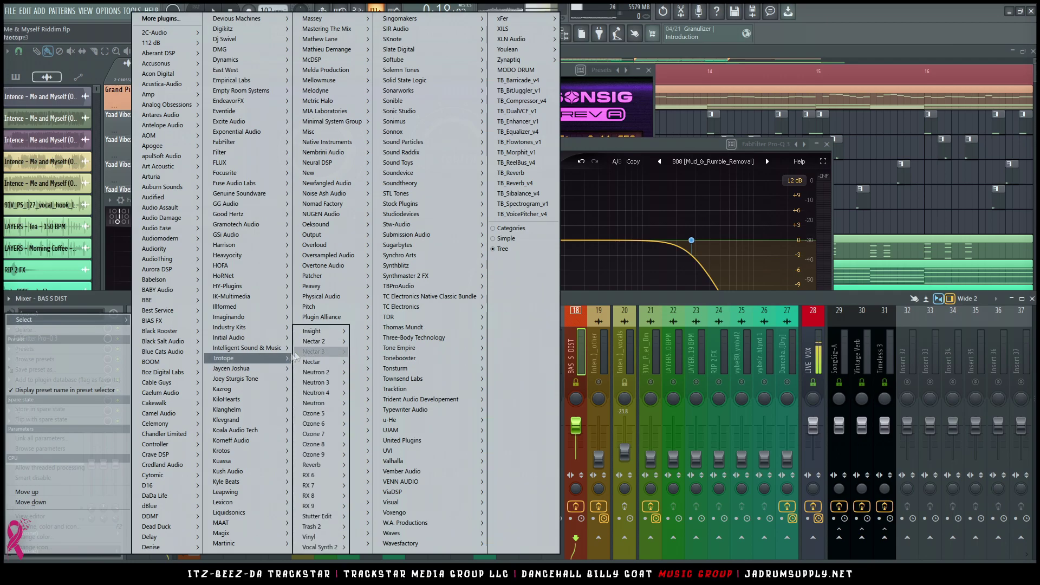
{"action": "mouse_move", "coordinate": [324, 395]}
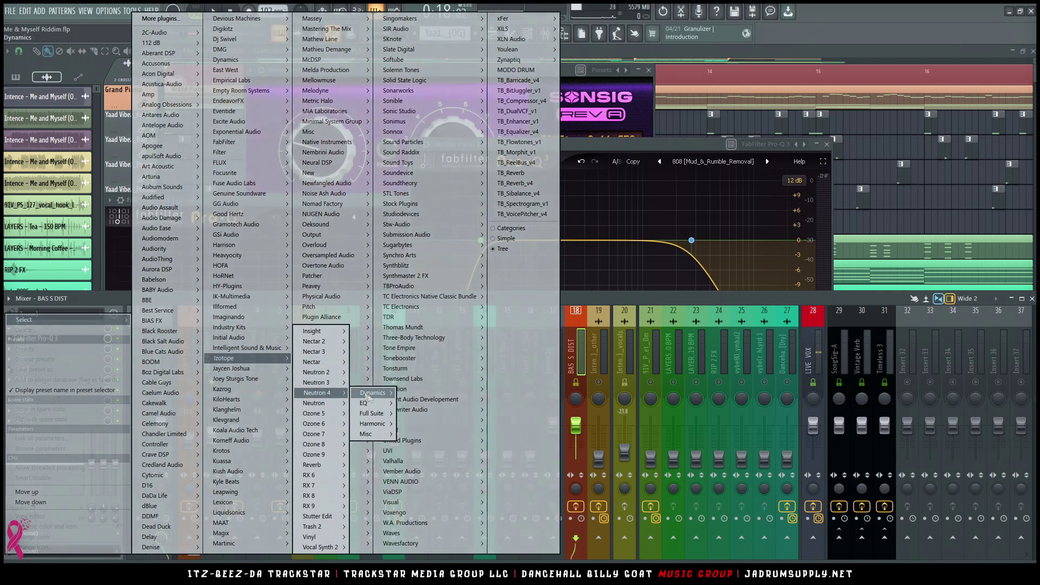
{"action": "mouse_move", "coordinate": [382, 415]}
{"action": "mouse_move", "coordinate": [385, 395]}
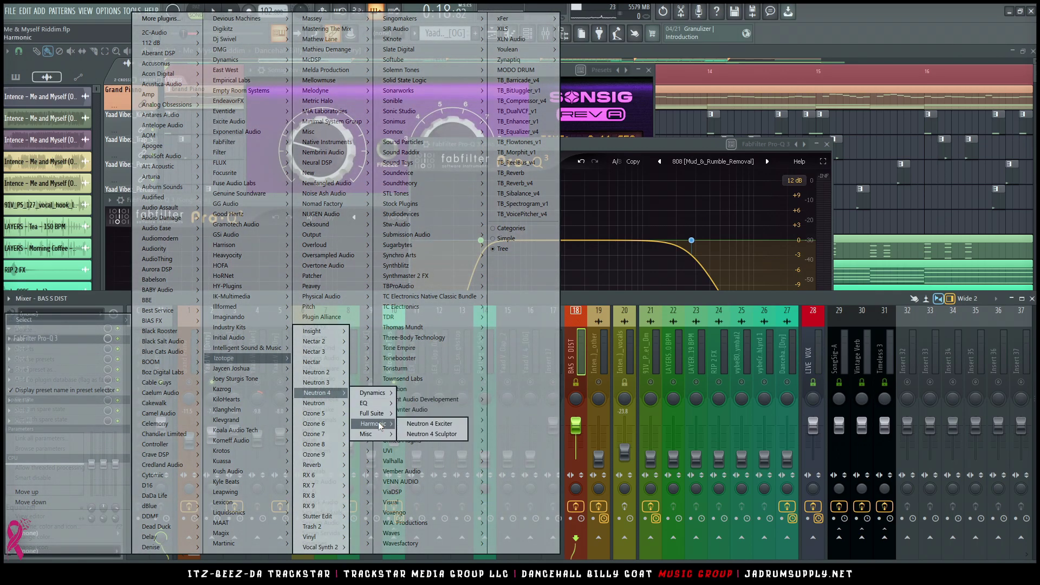
{"action": "left_click", "coordinate": [432, 425]}
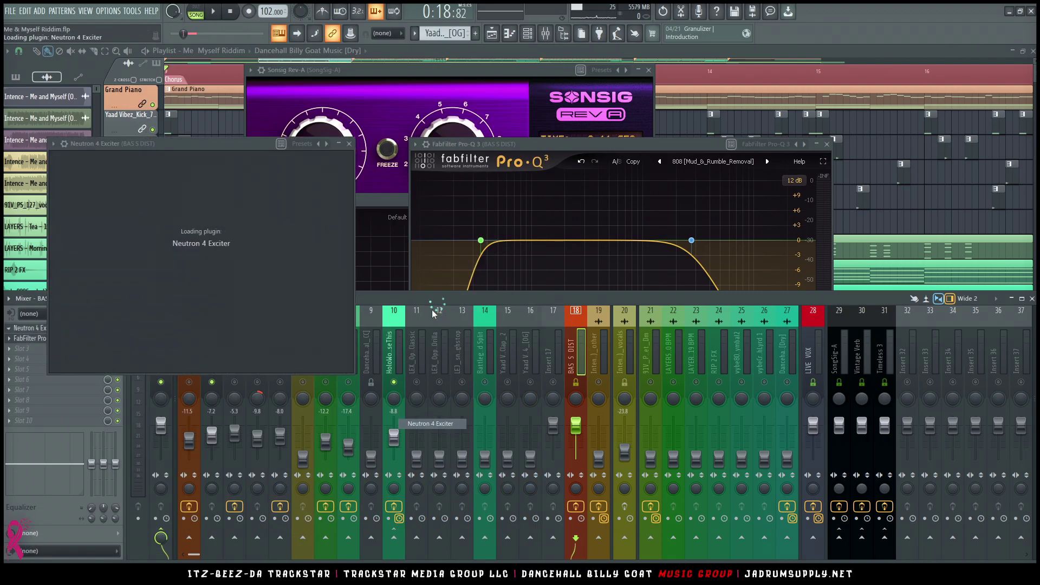
{"action": "left_click_drag", "start_coordinate": [417, 145], "coordinate": [791, 73]}
- Route the HoloWouldSoUseThis track to the BAS S DIST track as a send
{"action": "left_click", "coordinate": [394, 346]}
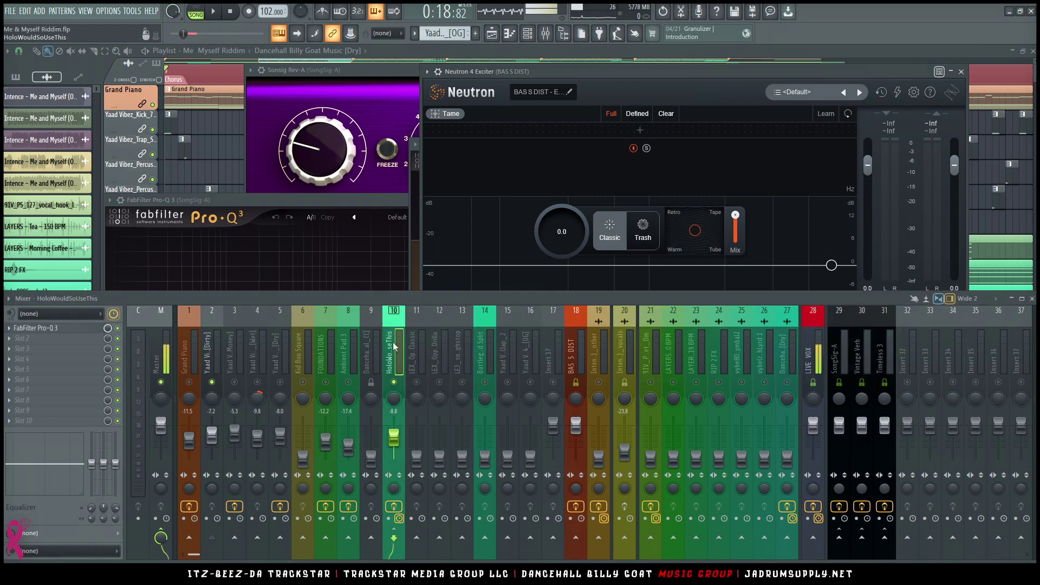
{"action": "right_click", "coordinate": [578, 538]}
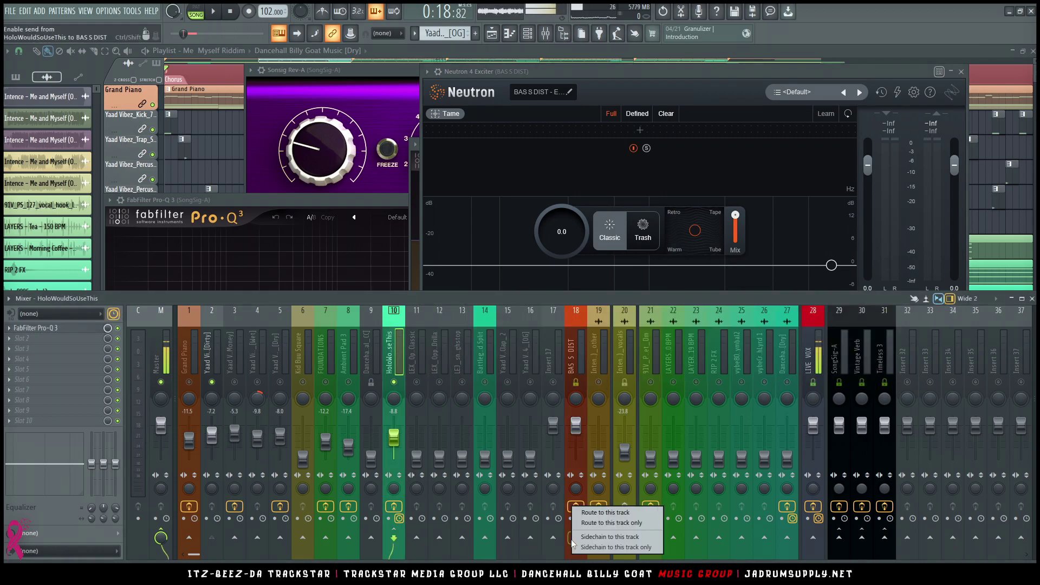
{"action": "left_click", "coordinate": [602, 513]}
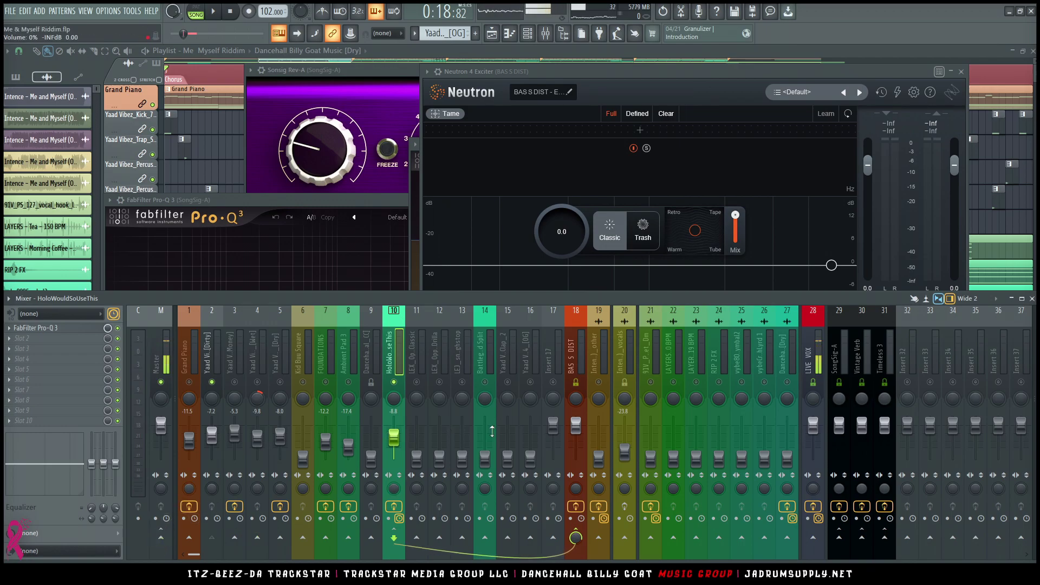
- During playback, switch the BAS S DIST Exciter to Trash, raise its Tone slightly above centre and move the harmonic blend towards Scream
{"action": "key", "text": "space"}
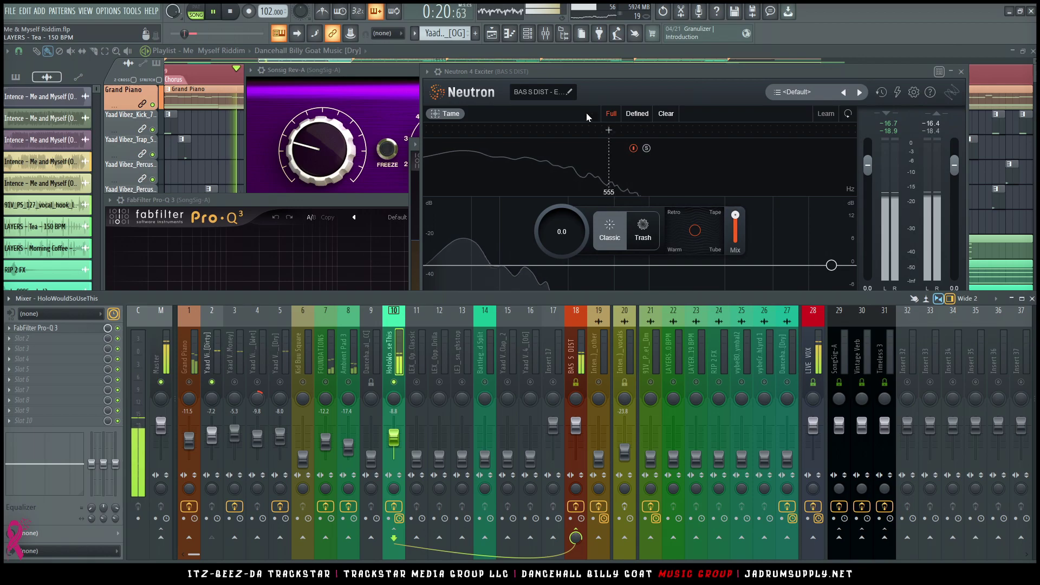
{"action": "left_click_drag", "start_coordinate": [631, 72], "coordinate": [500, 85]}
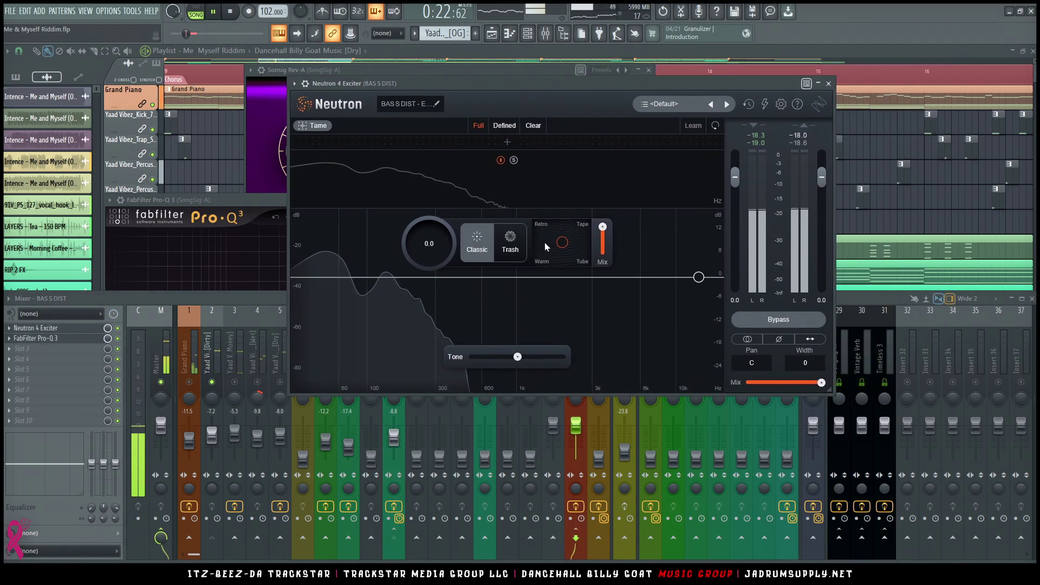
{"action": "left_click", "coordinate": [502, 245]}
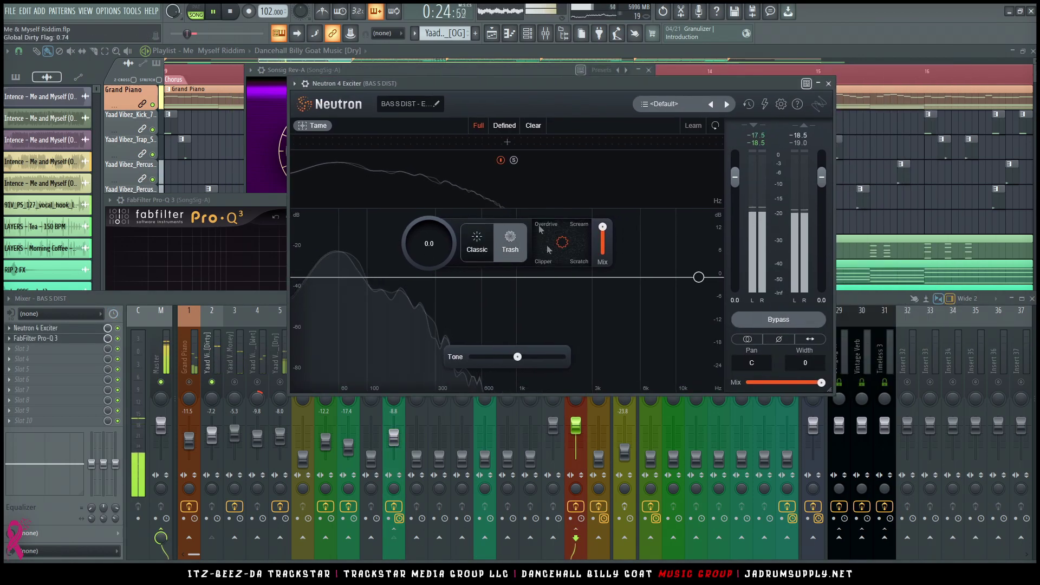
{"action": "left_click_drag", "start_coordinate": [519, 362], "coordinate": [539, 355]}
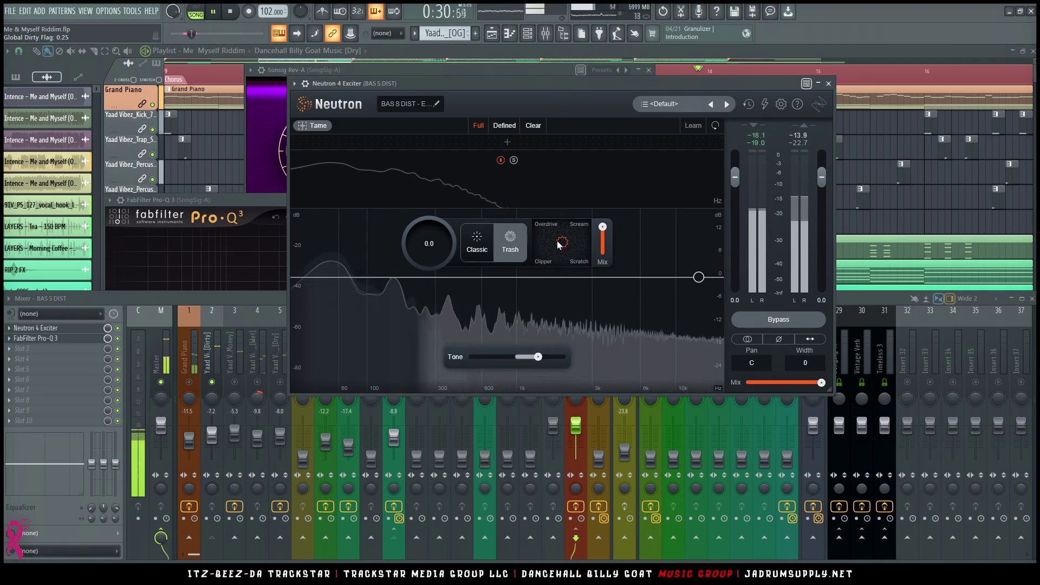
{"action": "mouse_move", "coordinate": [562, 243]}
{"action": "left_mouse_down"}
{"action": "mouse_move", "coordinate": [570, 235]}
{"action": "mouse_move", "coordinate": [544, 246]}
{"action": "mouse_move", "coordinate": [574, 251]}
{"action": "mouse_move", "coordinate": [577, 239]}
{"action": "left_mouse_up"}
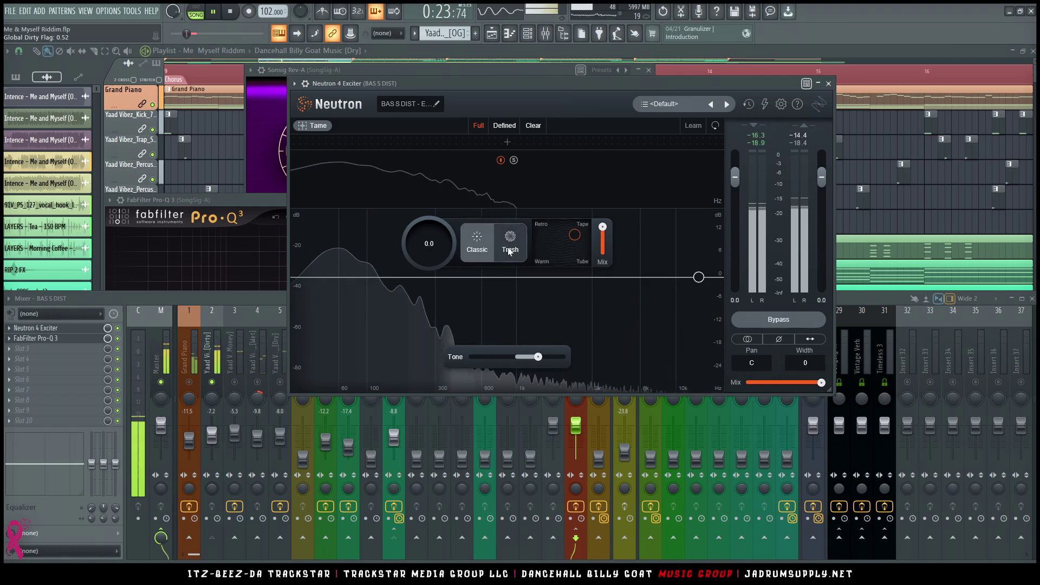
- Set the Exciter's drive amount to 4.9 and place the Trash blend point just above the centre of the pad
{"action": "left_click_drag", "start_coordinate": [436, 245], "coordinate": [443, 205]}
{"action": "mouse_move", "coordinate": [575, 235]}
{"action": "left_mouse_down"}
{"action": "mouse_move", "coordinate": [563, 235]}
{"action": "mouse_move", "coordinate": [572, 255]}
{"action": "mouse_move", "coordinate": [547, 245]}
{"action": "mouse_move", "coordinate": [563, 240]}
{"action": "left_mouse_up"}
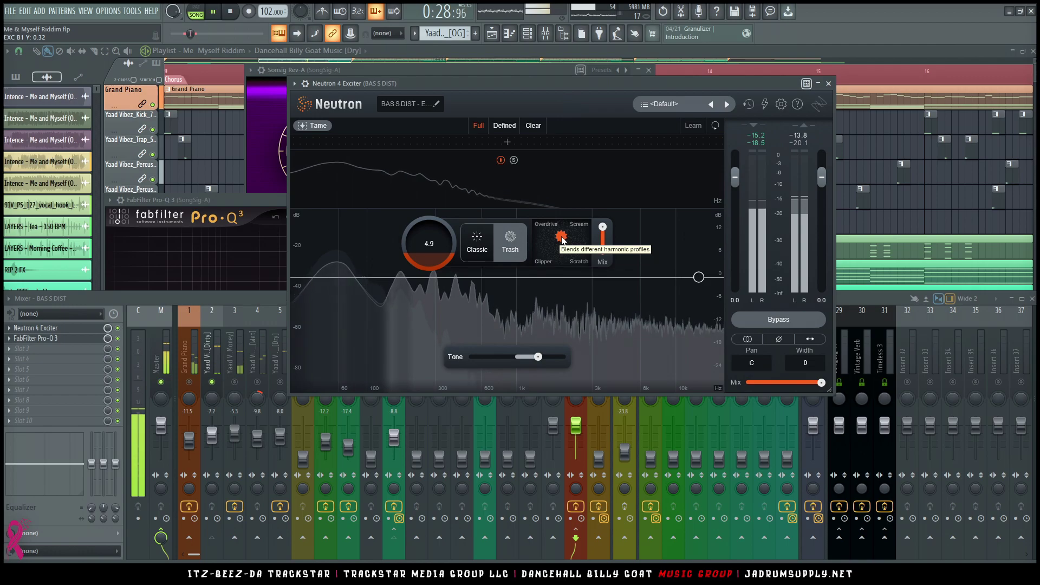
{"action": "key", "text": "space"}
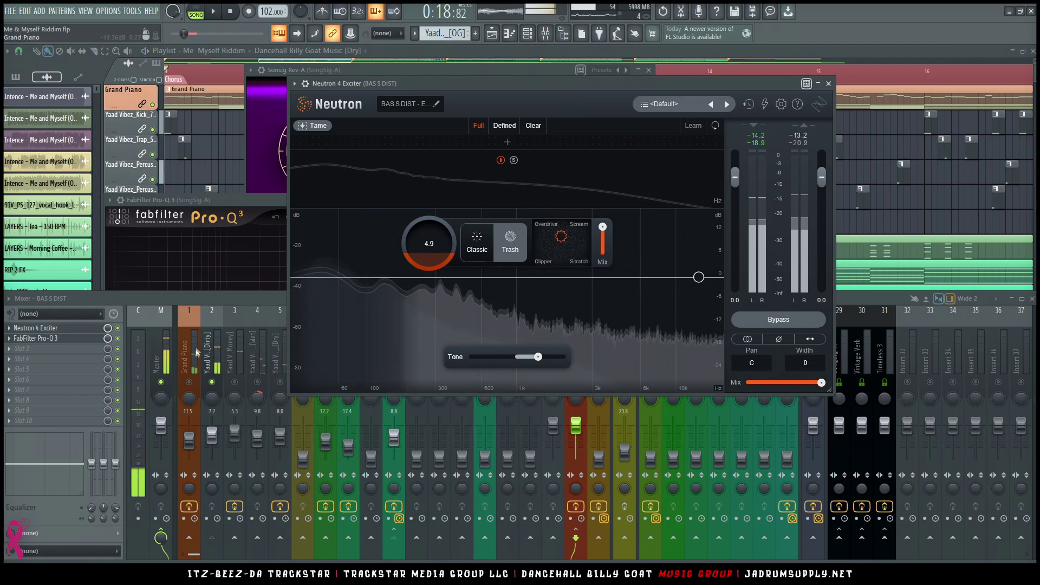
- Move FabFilter Pro-Q 3 to slot 10 of the BAS S DIST effect chain
{"action": "left_click", "coordinate": [575, 362]}
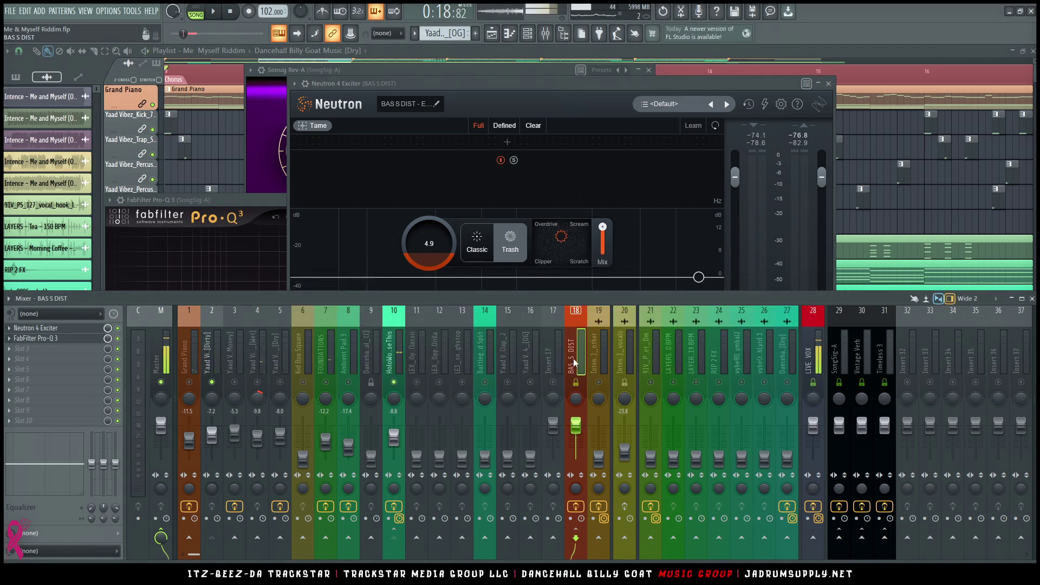
{"action": "left_click_drag", "start_coordinate": [63, 339], "coordinate": [63, 384]}
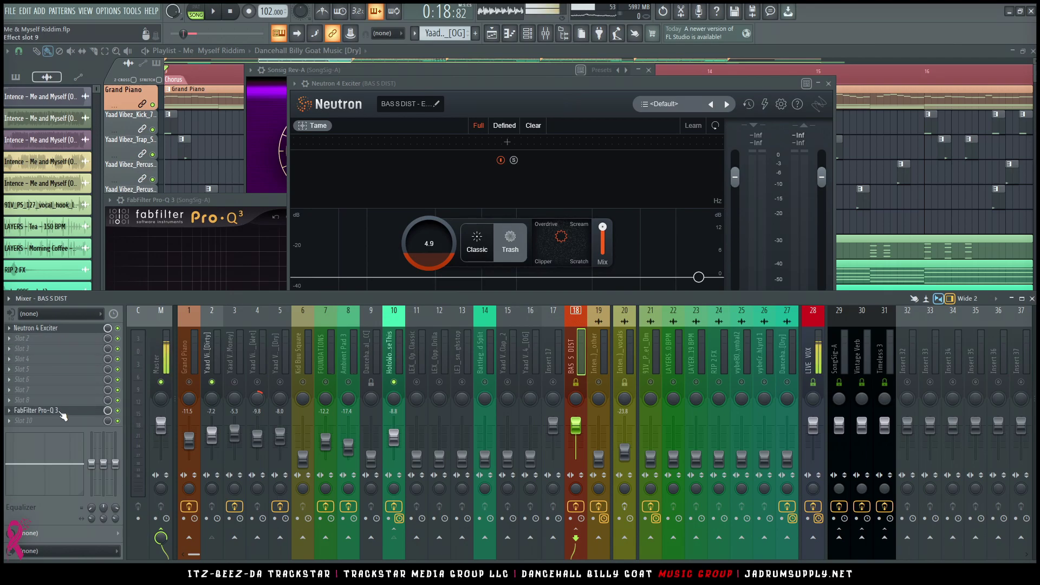
{"action": "key", "text": "space"}
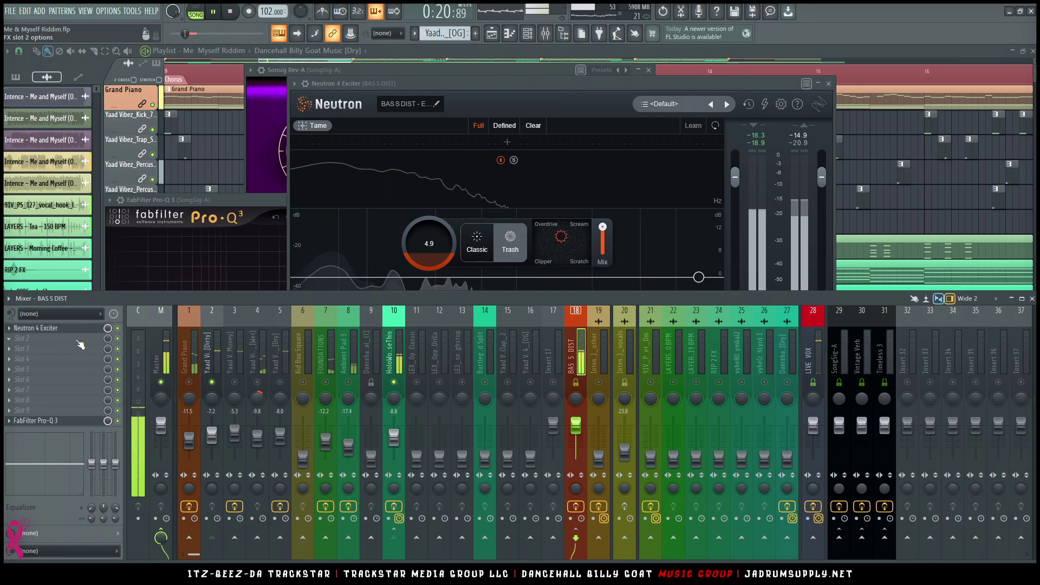
- Load the Native Instruments Flair plug-in in slot 2 of the BAS S DIST track and place its window over the Exciter
{"action": "key", "text": "space"}
{"action": "left_click", "coordinate": [78, 341]}
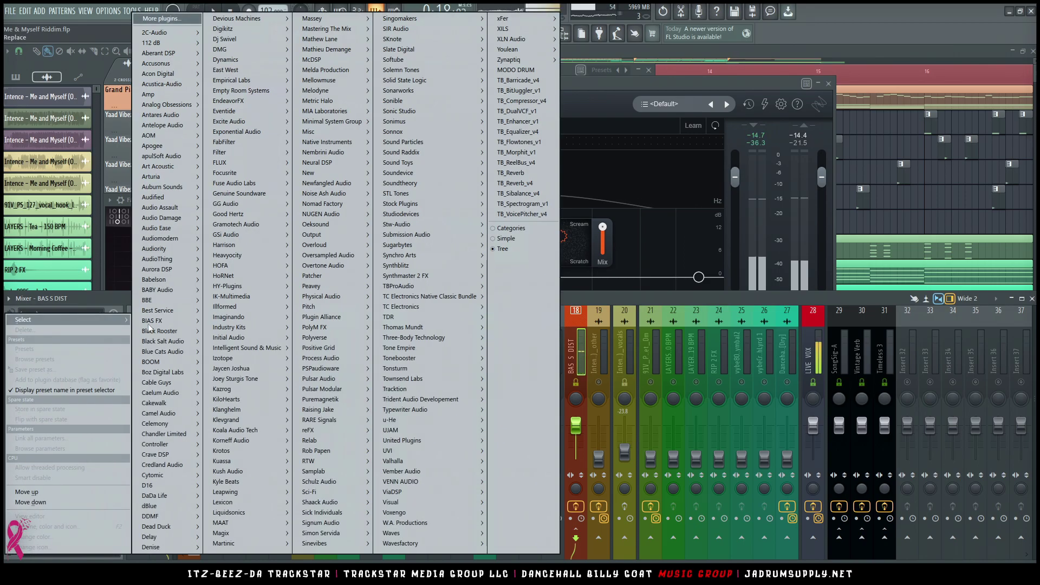
{"action": "mouse_move", "coordinate": [385, 349]}
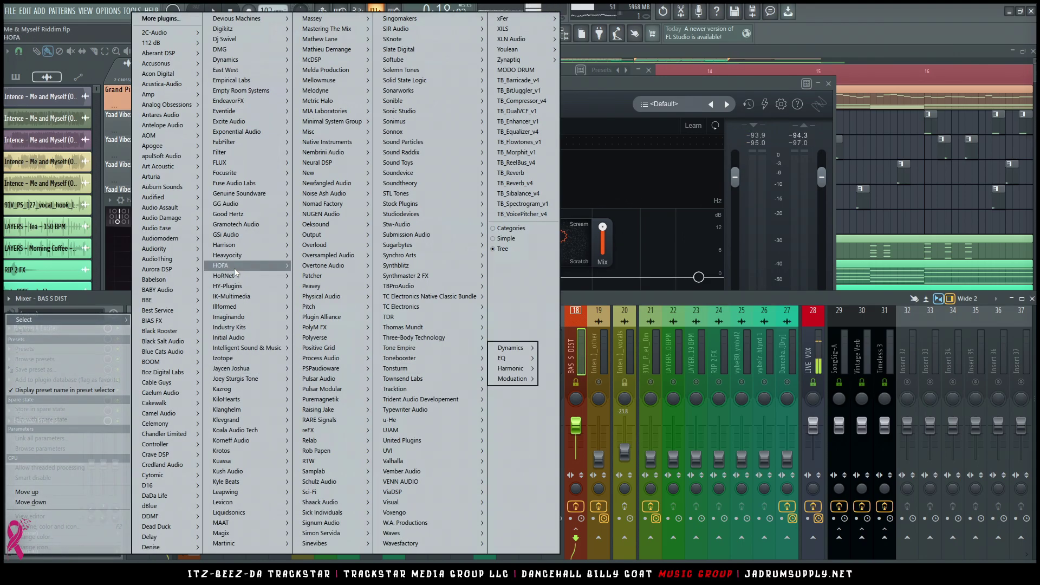
{"action": "mouse_move", "coordinate": [332, 142]}
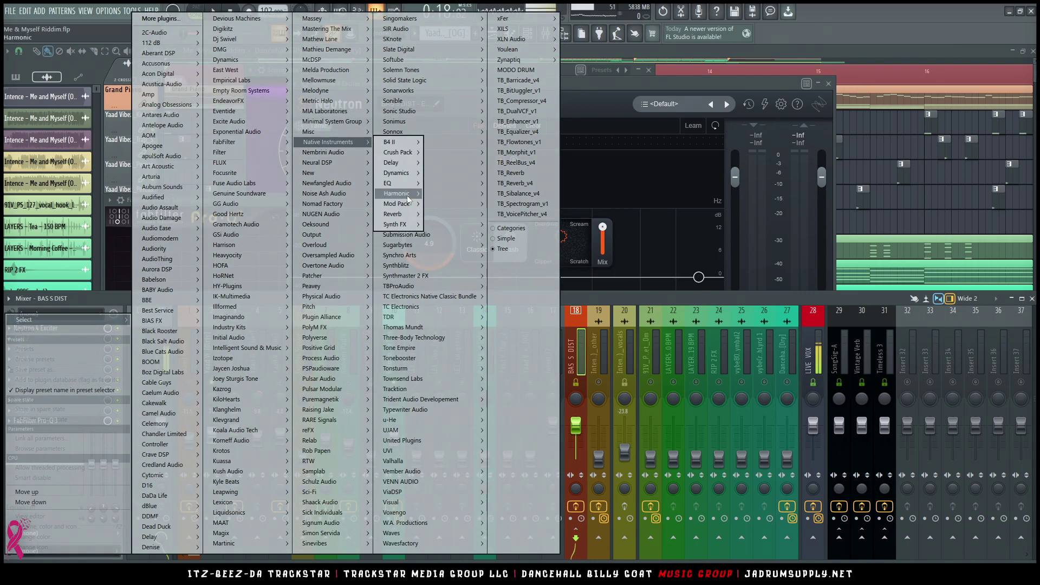
{"action": "left_click", "coordinate": [439, 214]}
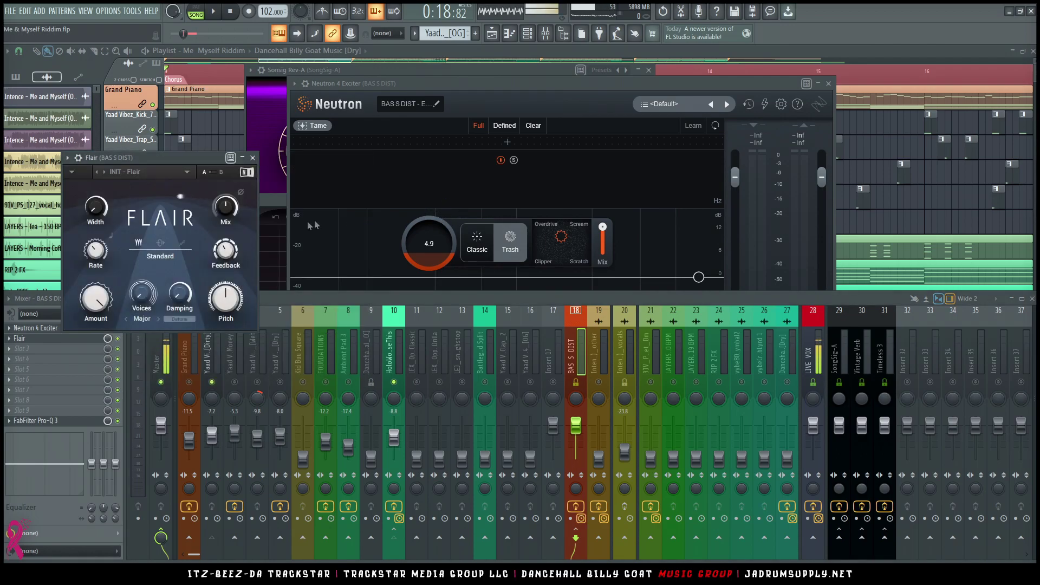
{"action": "left_click_drag", "start_coordinate": [209, 156], "coordinate": [434, 158]}
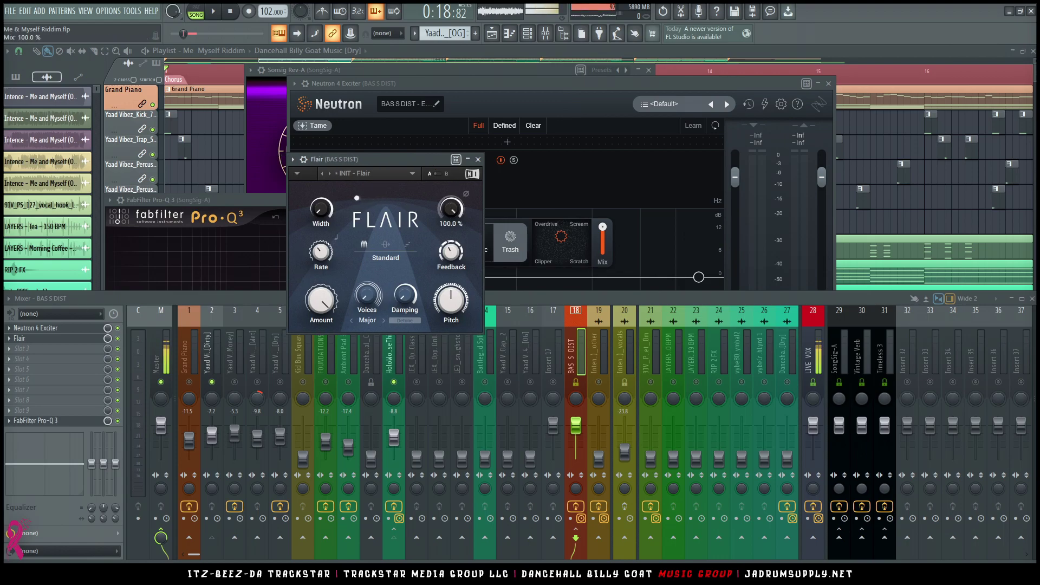
- Set Flair's Width to 48.5% and raise its Voices while listening to the song
{"action": "key", "text": "space"}
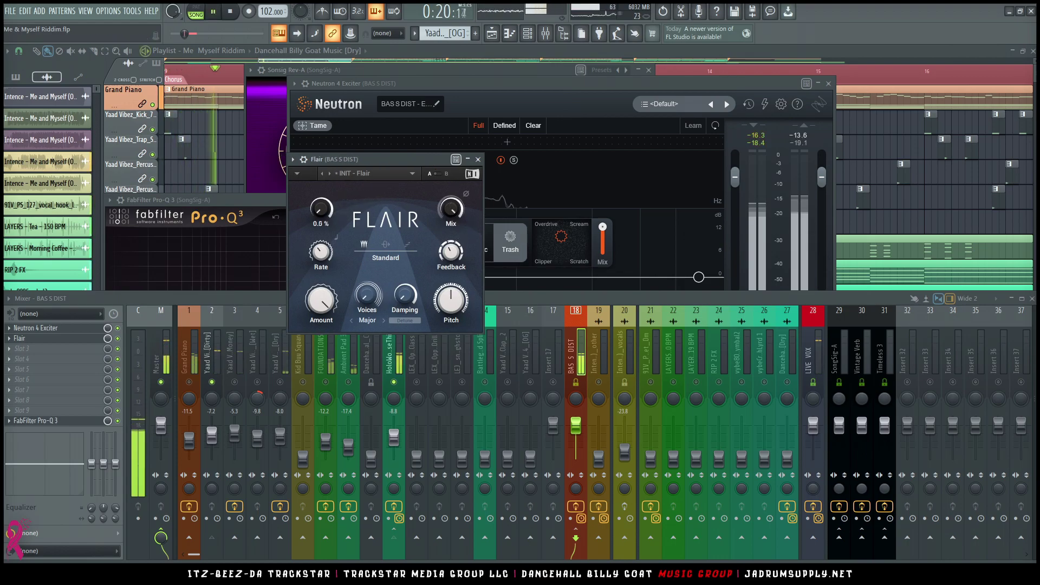
{"action": "left_click_drag", "start_coordinate": [321, 208], "coordinate": [321, 233]}
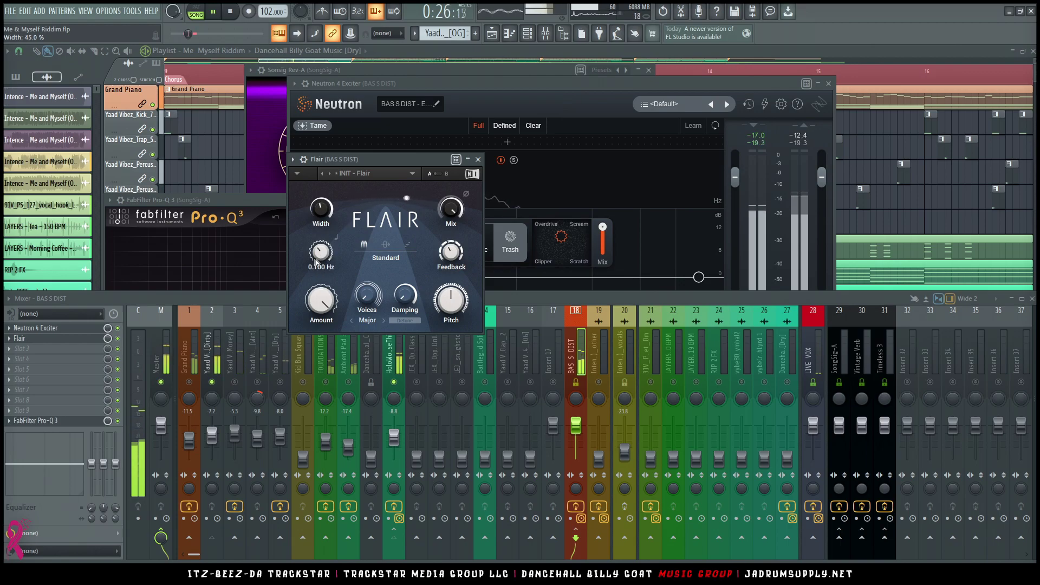
{"action": "left_click_drag", "start_coordinate": [367, 296], "coordinate": [368, 285]}
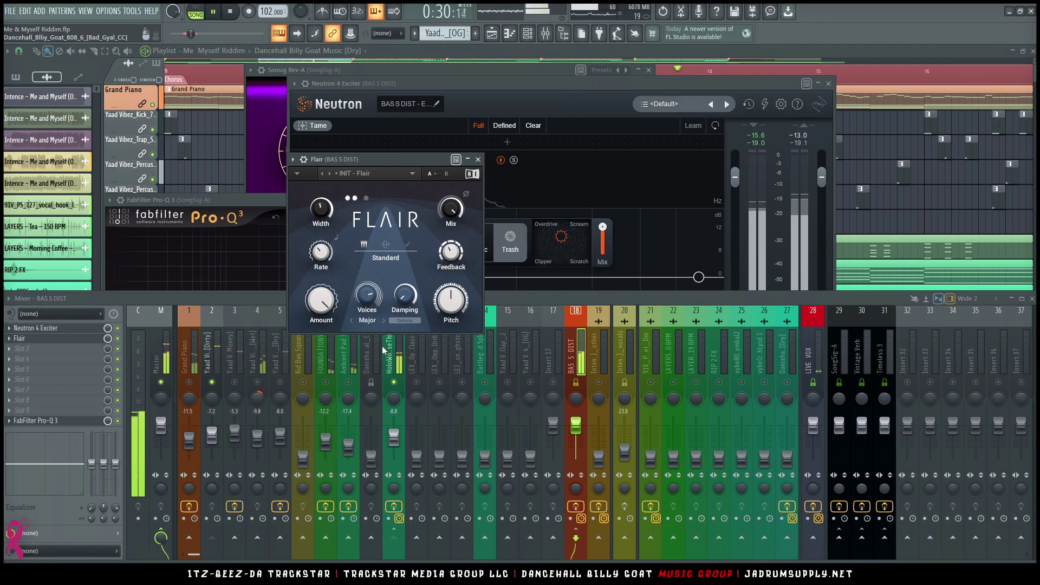
{"action": "left_click_drag", "start_coordinate": [319, 210], "coordinate": [320, 206]}
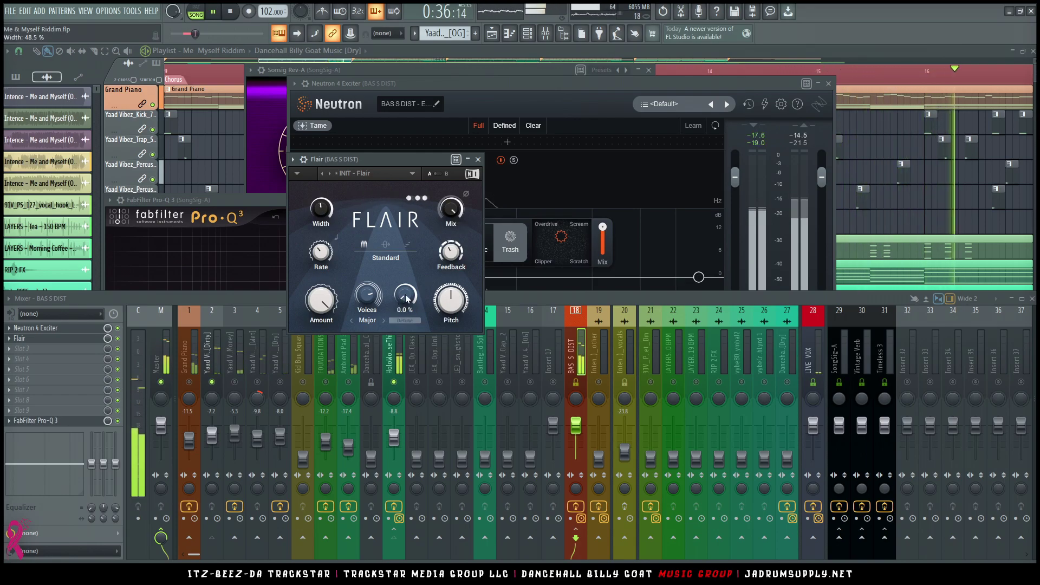
{"action": "key", "text": "space"}
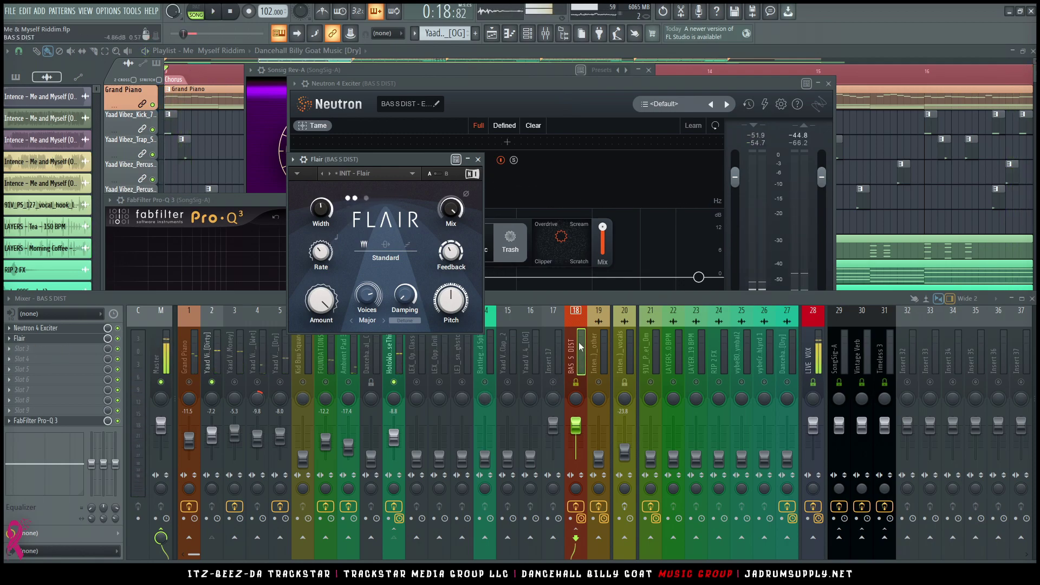
- Load another FabFilter Pro-Q 3 in slot 3 of the BAS S DIST track and place its window beside the mixer chain
{"action": "left_click", "coordinate": [46, 350]}
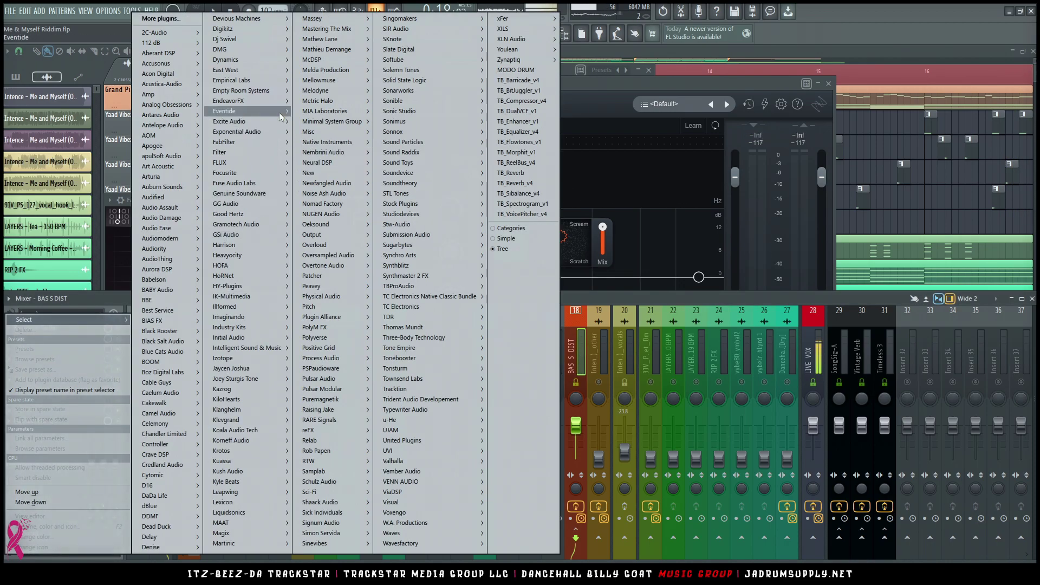
{"action": "left_click", "coordinate": [430, 203]}
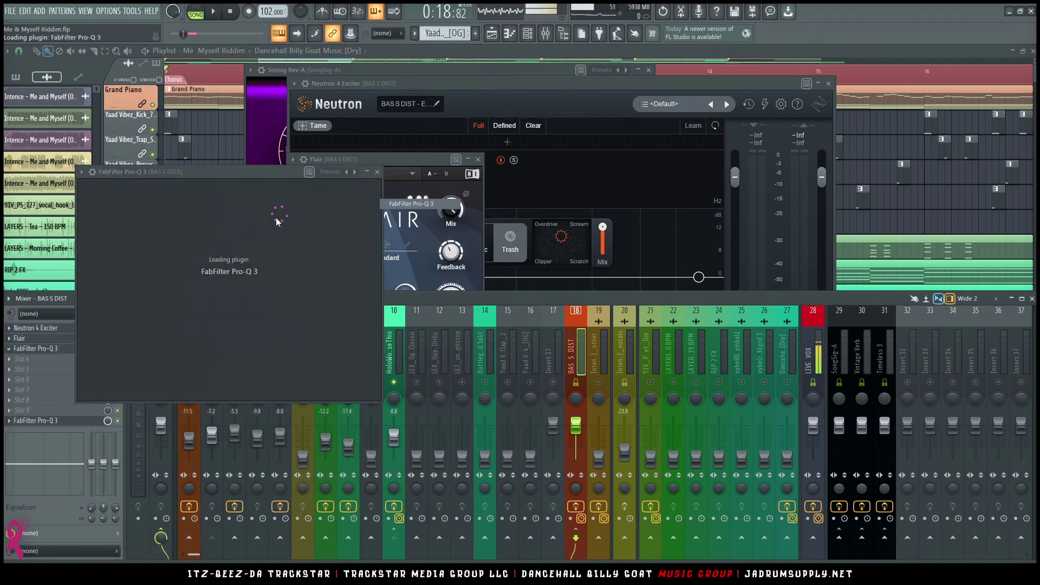
{"action": "left_click_drag", "start_coordinate": [269, 174], "coordinate": [448, 151]}
- Add a low cut at 157.10 Hz with Q 0.775 and a 36 dB/oct slope in the new Pro-Q 3
{"action": "left_click_drag", "start_coordinate": [332, 248], "coordinate": [401, 262]}
{"action": "key", "text": "space"}
{"action": "scroll", "coordinate": [416, 246], "scroll_direction": "down", "scroll_amount": 1}
{"action": "scroll", "coordinate": [406, 247], "scroll_direction": "up", "scroll_amount": 1}
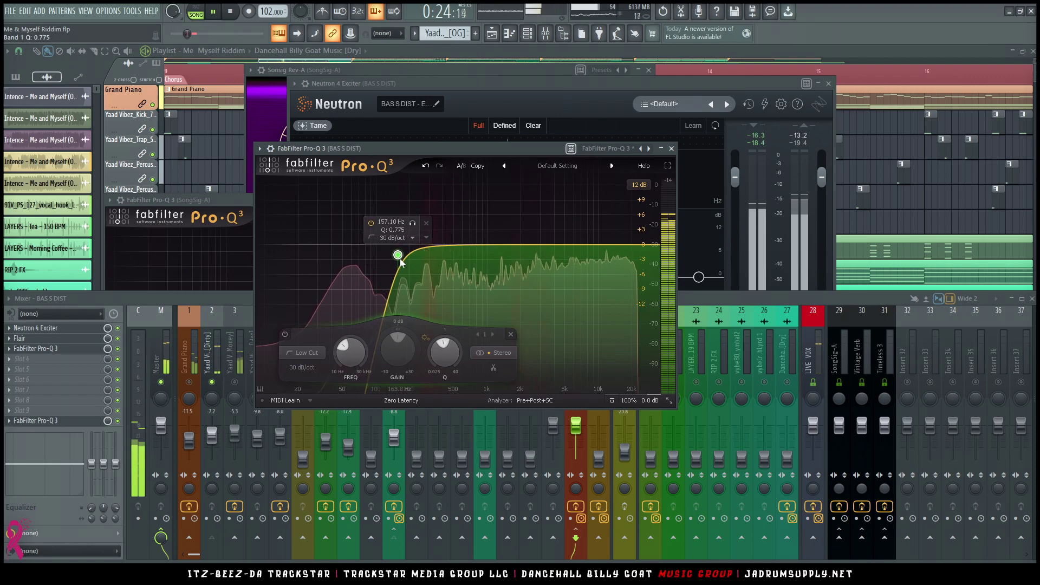
{"action": "scroll", "coordinate": [401, 262], "scroll_direction": "up", "scroll_amount": 1}
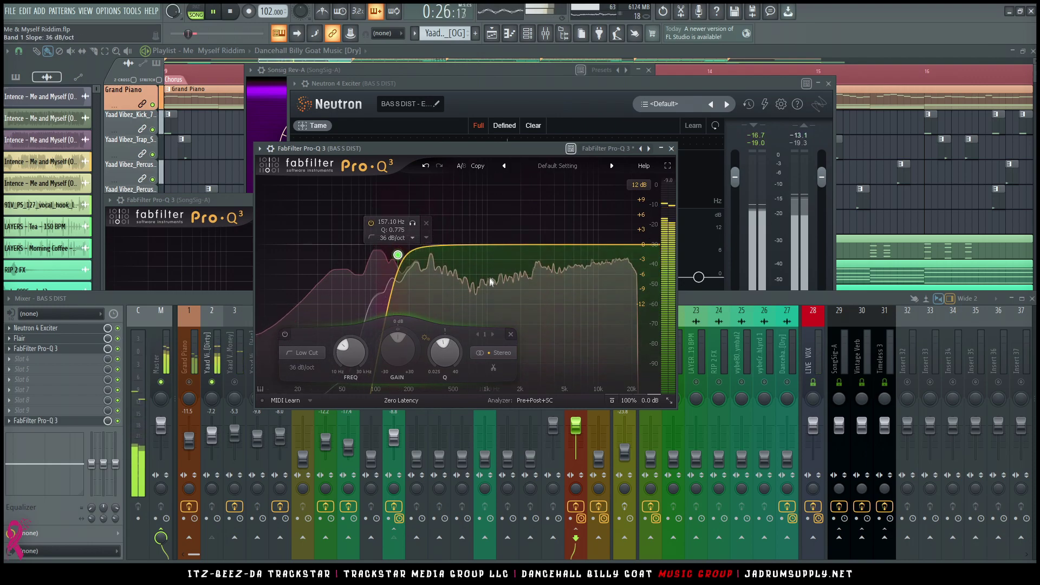
- Reopen Flair, lower its Rate and set Voices to 2.46, and close its window
{"action": "left_click", "coordinate": [71, 342]}
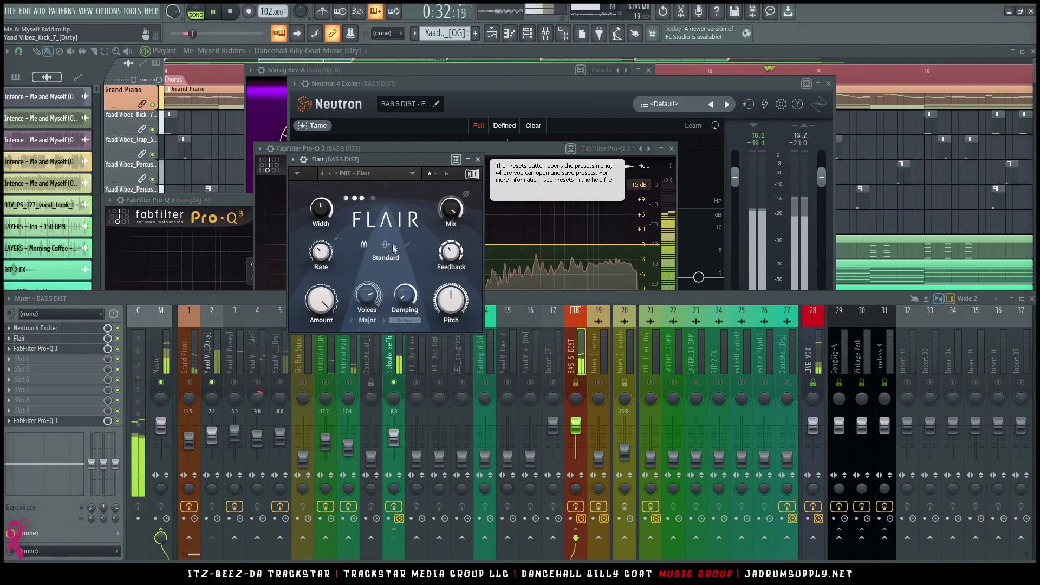
{"action": "mouse_move", "coordinate": [332, 256]}
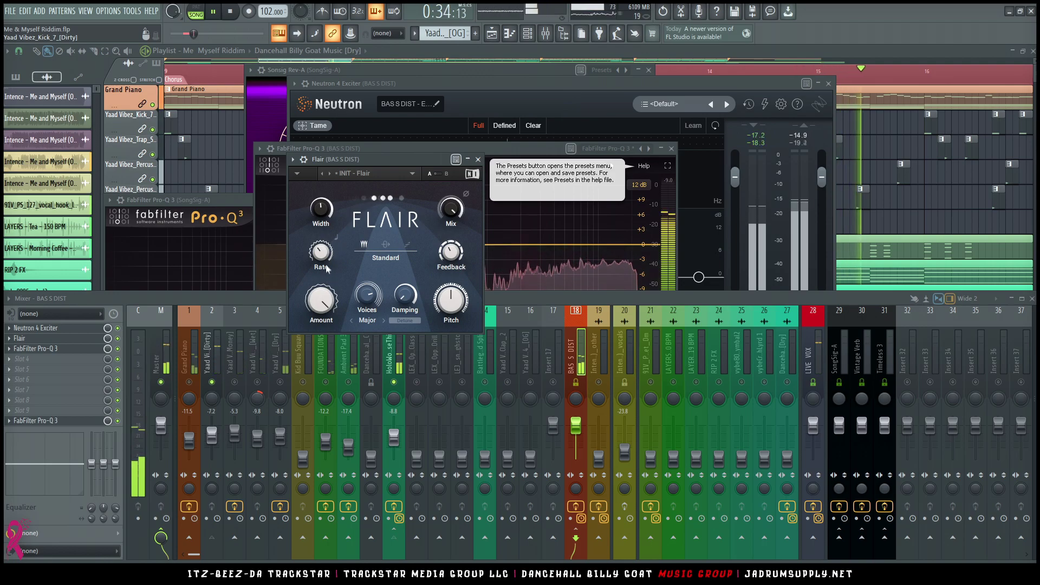
{"action": "left_click_drag", "start_coordinate": [320, 251], "coordinate": [321, 269]}
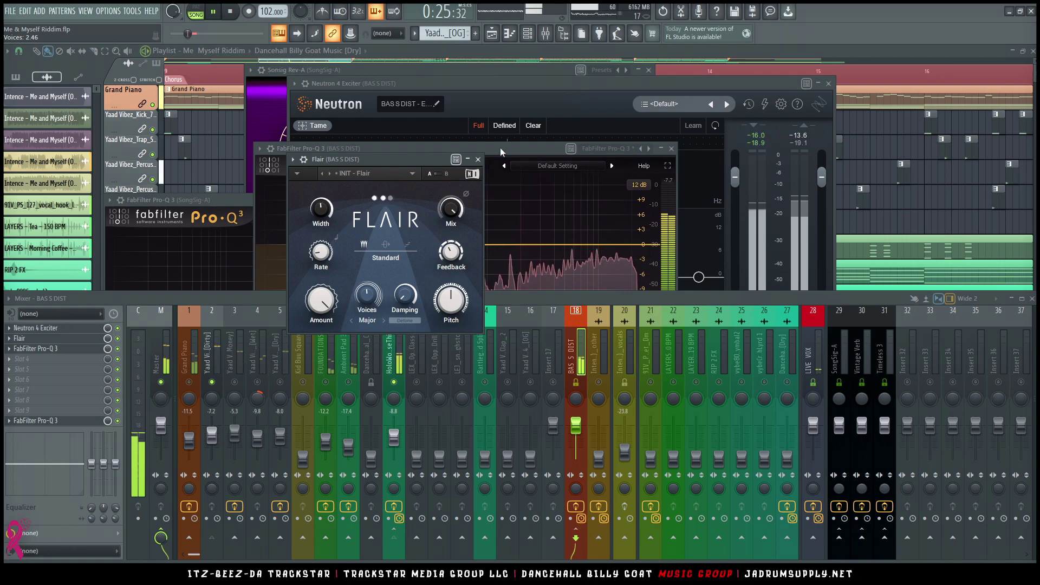
{"action": "left_click", "coordinate": [478, 160]}
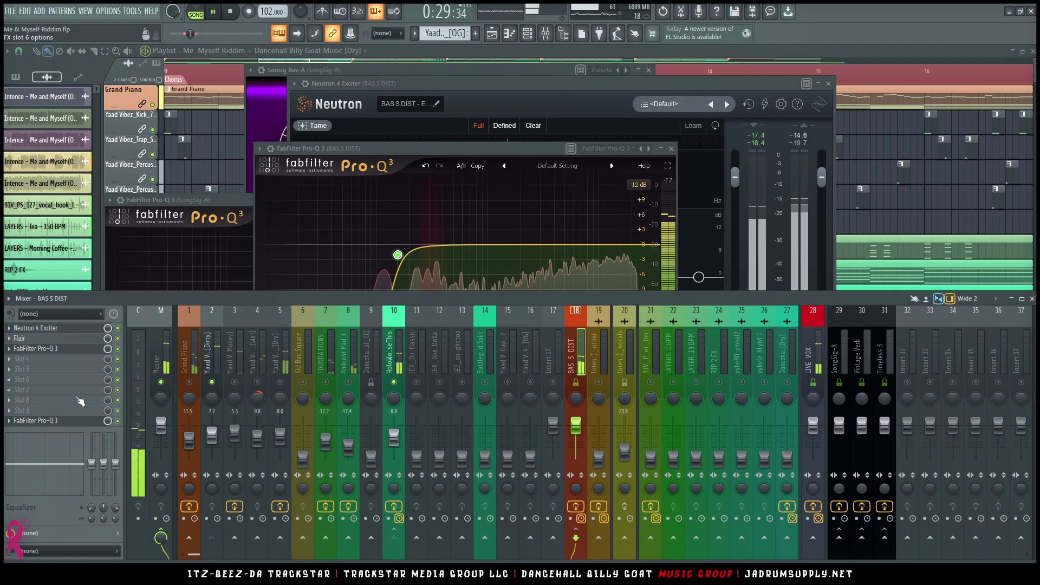
- Load Boz Digital Labs' BigClipper after the final Pro-Q 3 on BAS S DIST, arranging the two in slots 9 and 8
{"action": "left_click", "coordinate": [55, 426]}
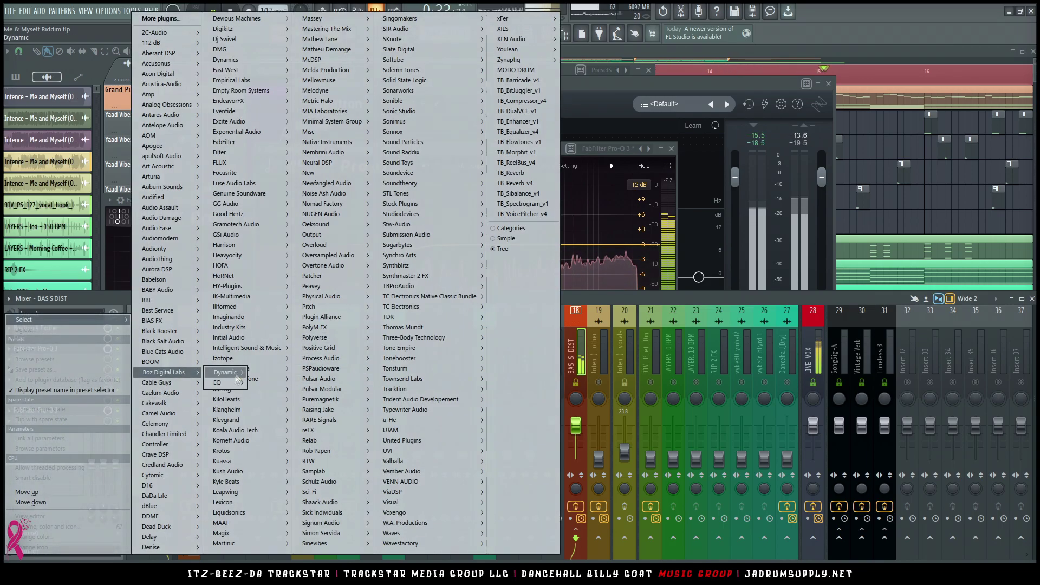
{"action": "left_click", "coordinate": [278, 374]}
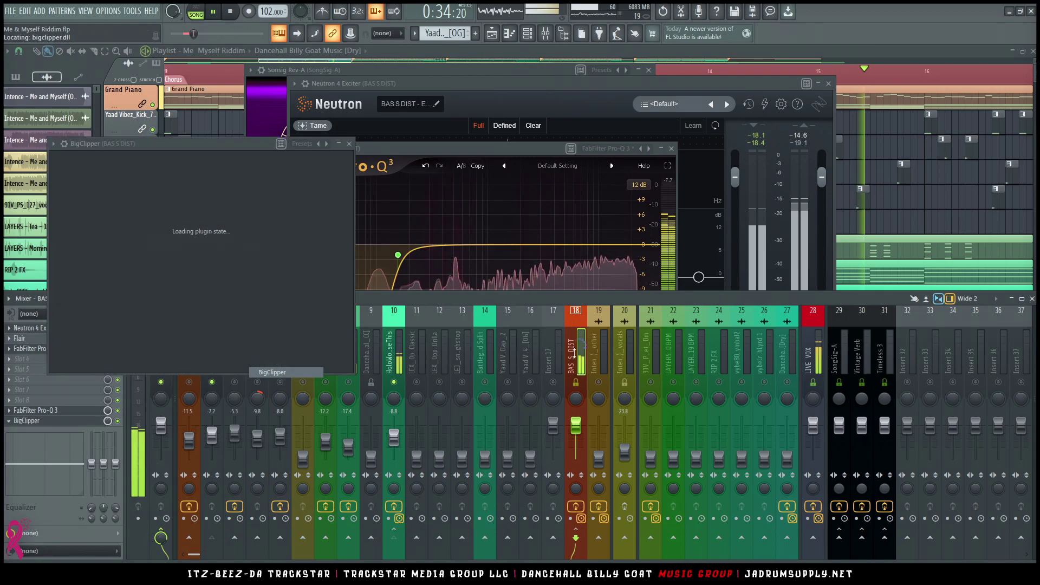
{"action": "left_click_drag", "start_coordinate": [32, 410], "coordinate": [32, 400]}
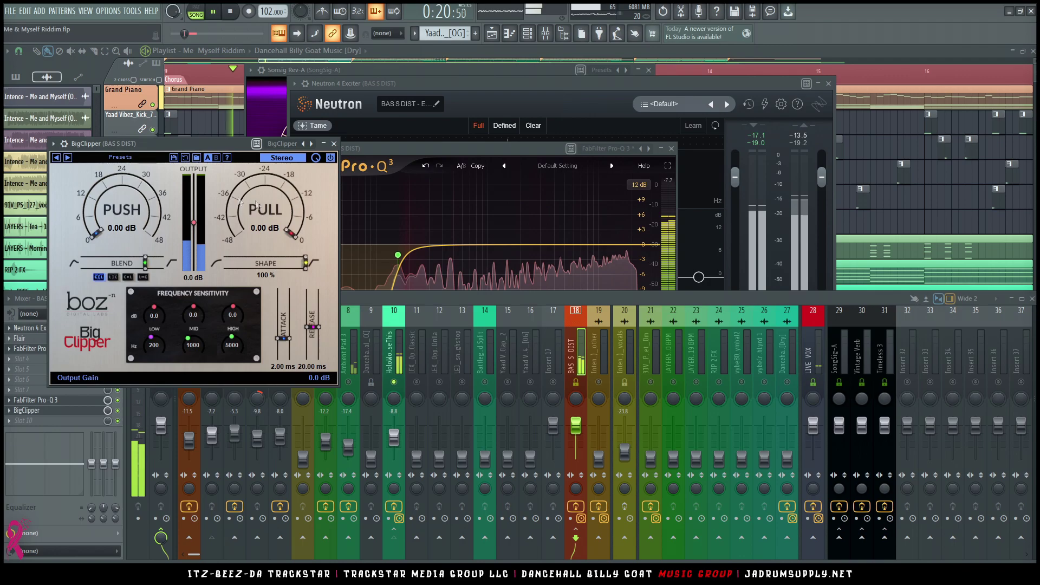
- Set BigClipper's Pull to -18.49 dB, Push to 4.32 dB and Shape to 0%
{"action": "left_click_drag", "start_coordinate": [264, 227], "coordinate": [263, 239]}
{"action": "left_click_drag", "start_coordinate": [260, 278], "coordinate": [260, 303]}
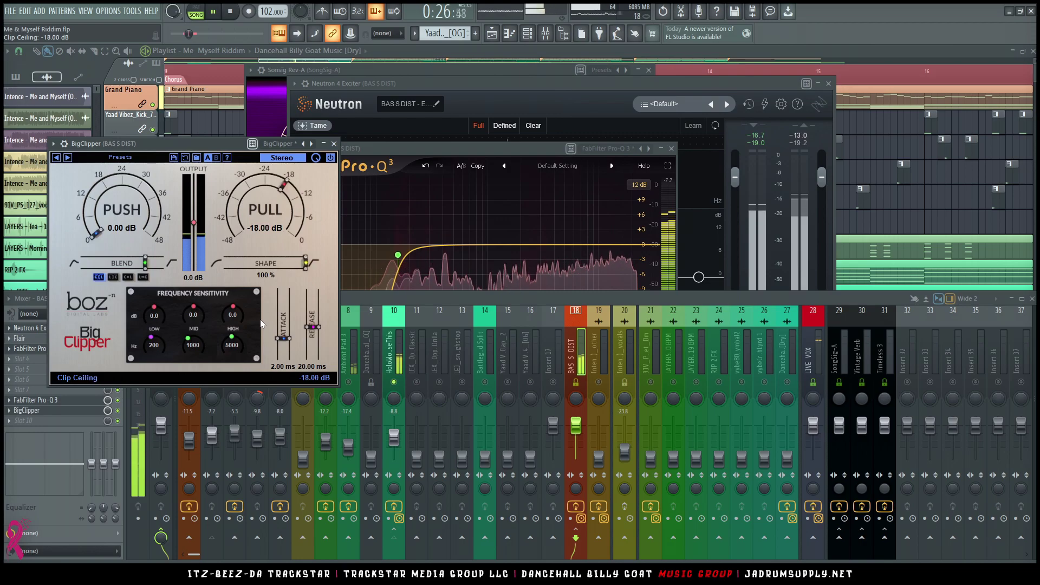
{"action": "left_click_drag", "start_coordinate": [261, 327], "coordinate": [261, 328]}
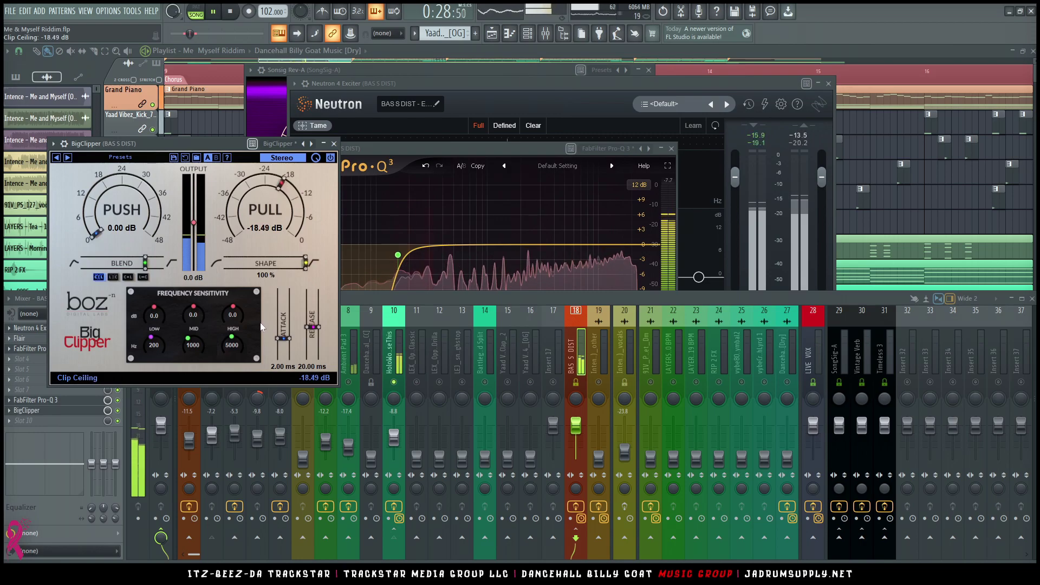
{"action": "left_click_drag", "start_coordinate": [102, 223], "coordinate": [99, 209]}
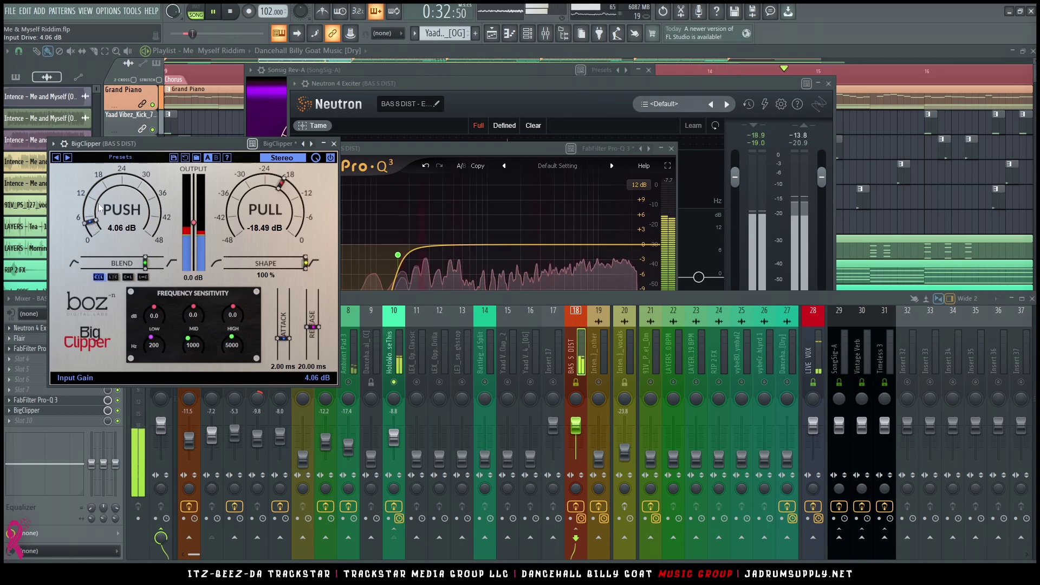
{"action": "left_click_drag", "start_coordinate": [305, 263], "coordinate": [225, 263]}
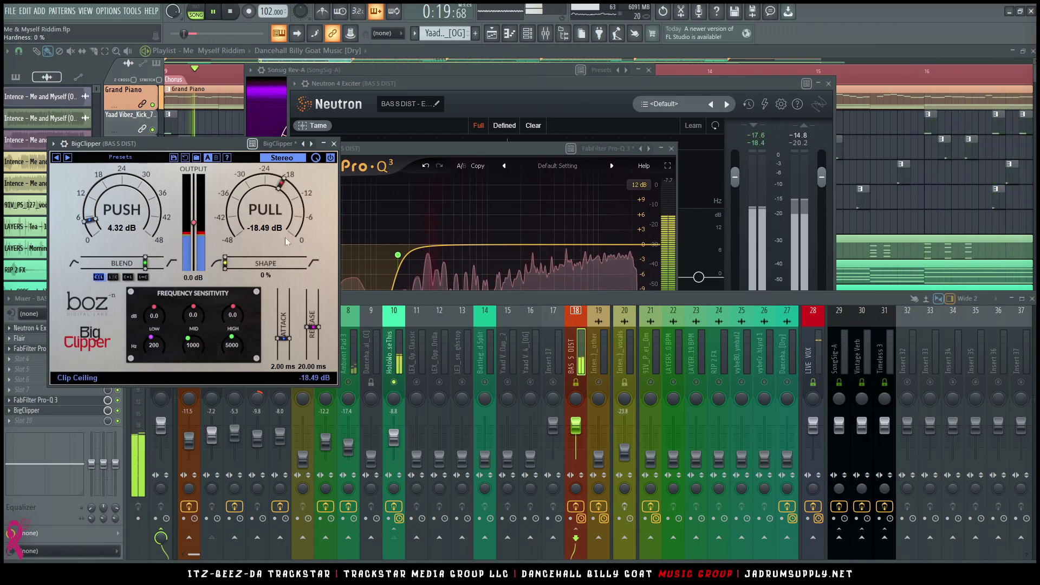
- Close BigClipper and lower the low cut in the BAS S DIST Pro-Q 3 to 124.14 Hz while auditioning the track
{"action": "left_click", "coordinate": [334, 144]}
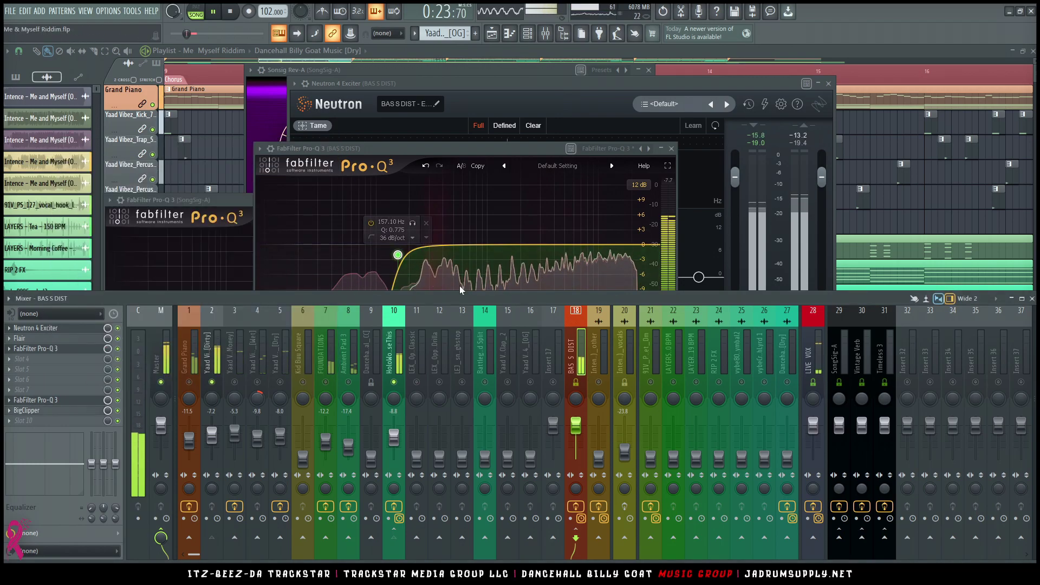
{"action": "left_click", "coordinate": [401, 259]}
{"action": "key", "text": "space"}
{"action": "left_click", "coordinate": [399, 256]}
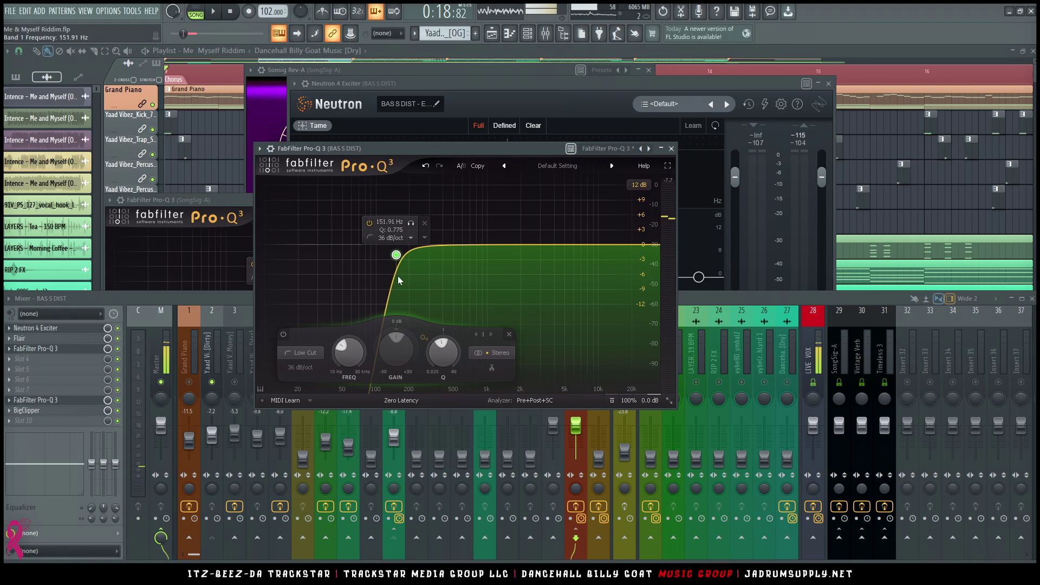
{"action": "key", "text": "space"}
{"action": "left_click_drag", "start_coordinate": [397, 260], "coordinate": [386, 259]}
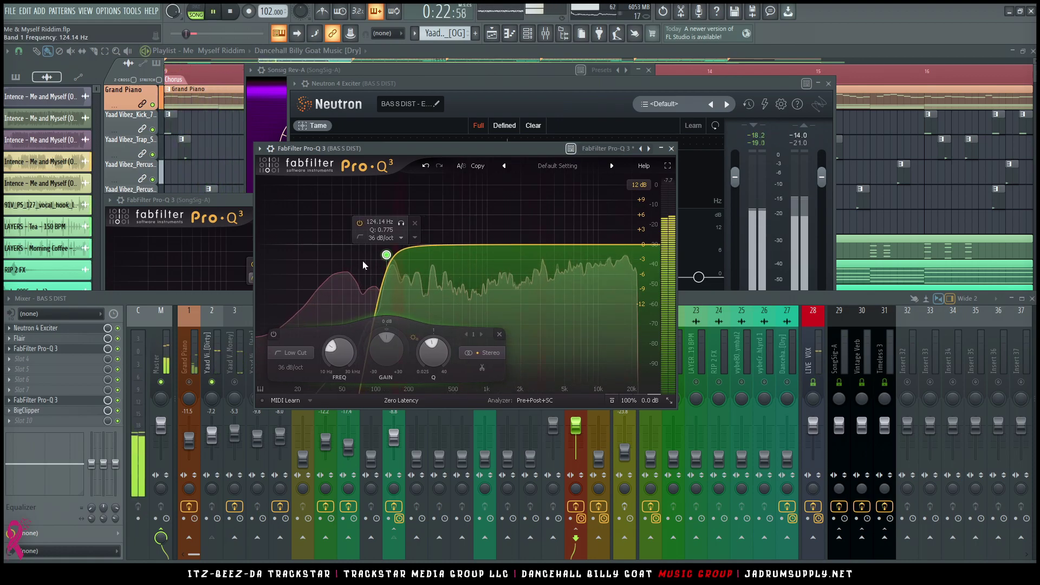
{"action": "key", "text": "space"}
- Open the Pro-Q 3 in slot 8 of BAS S DIST and lower its high cut to 820.12 Hz during playback
{"action": "left_click", "coordinate": [68, 404]}
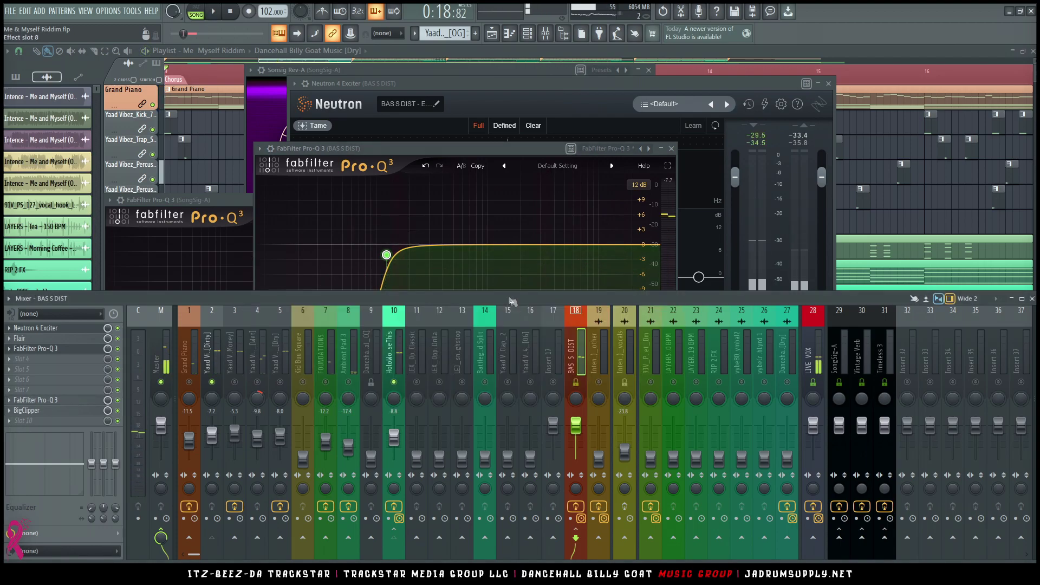
{"action": "left_click", "coordinate": [691, 241]}
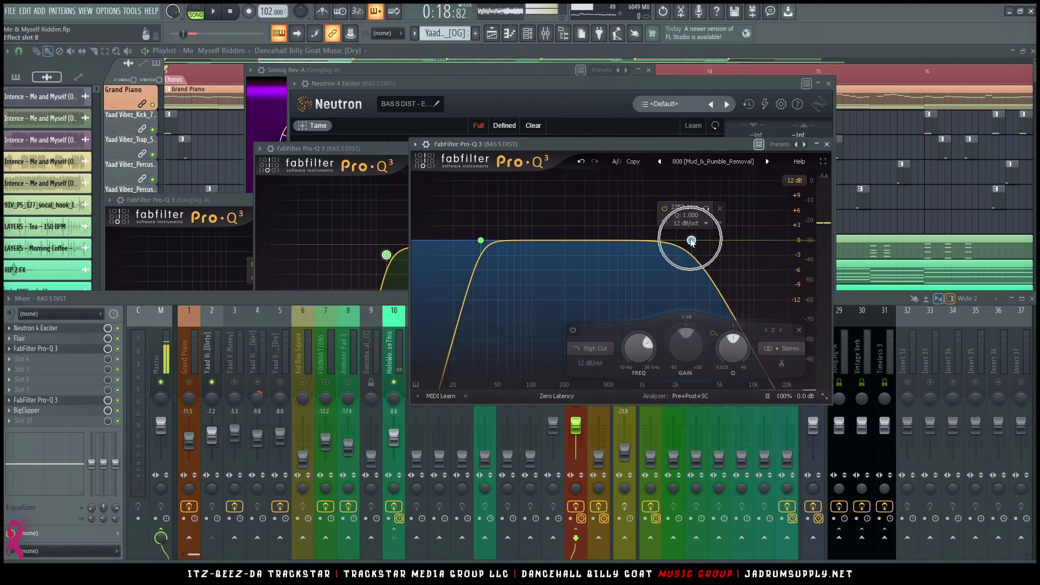
{"action": "key", "text": "space"}
{"action": "left_click_drag", "start_coordinate": [691, 241], "coordinate": [633, 240]}
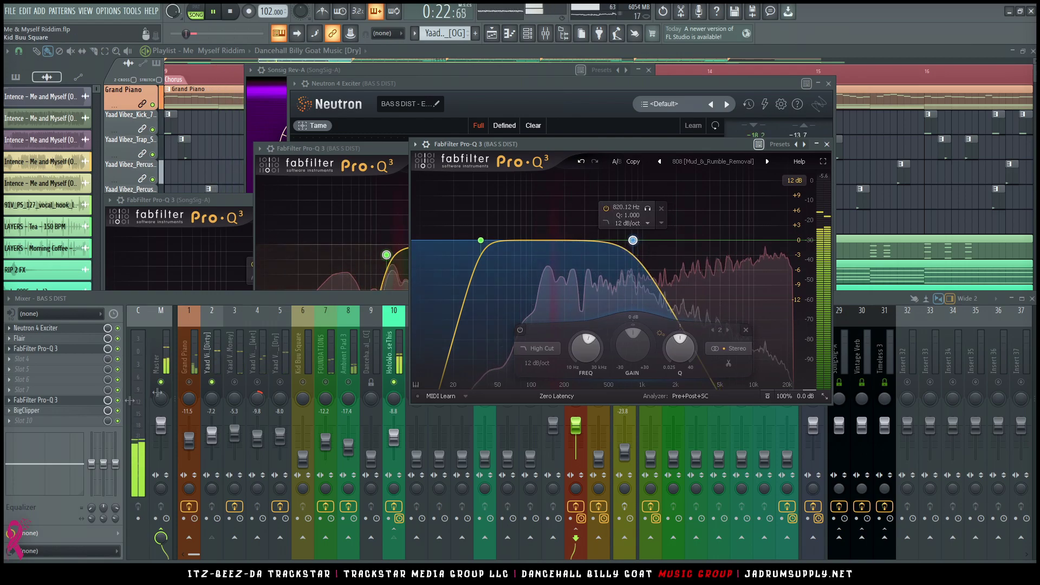
{"action": "key", "text": "space"}
- Browse the Valhalla plug-ins for one to load in the empty slot 10 on BAS S DIST
{"action": "left_click", "coordinate": [48, 421]}
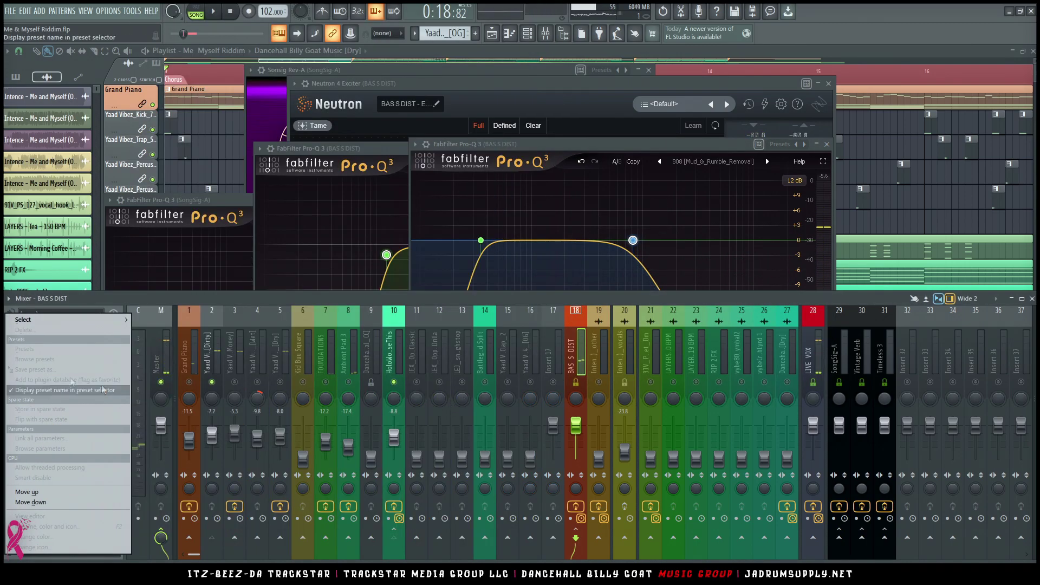
{"action": "mouse_move", "coordinate": [76, 317]}
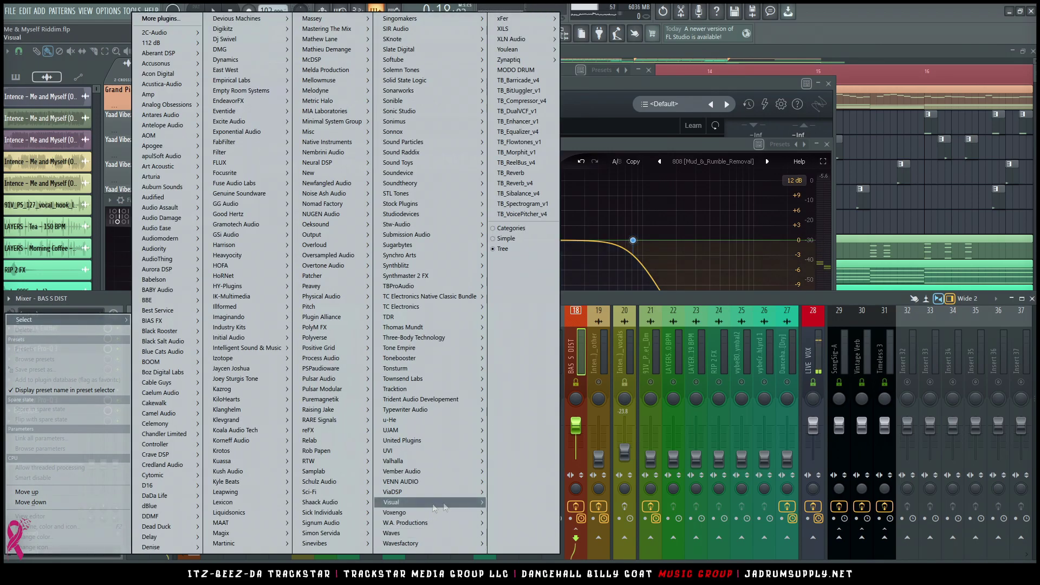
{"action": "mouse_move", "coordinate": [466, 461]}
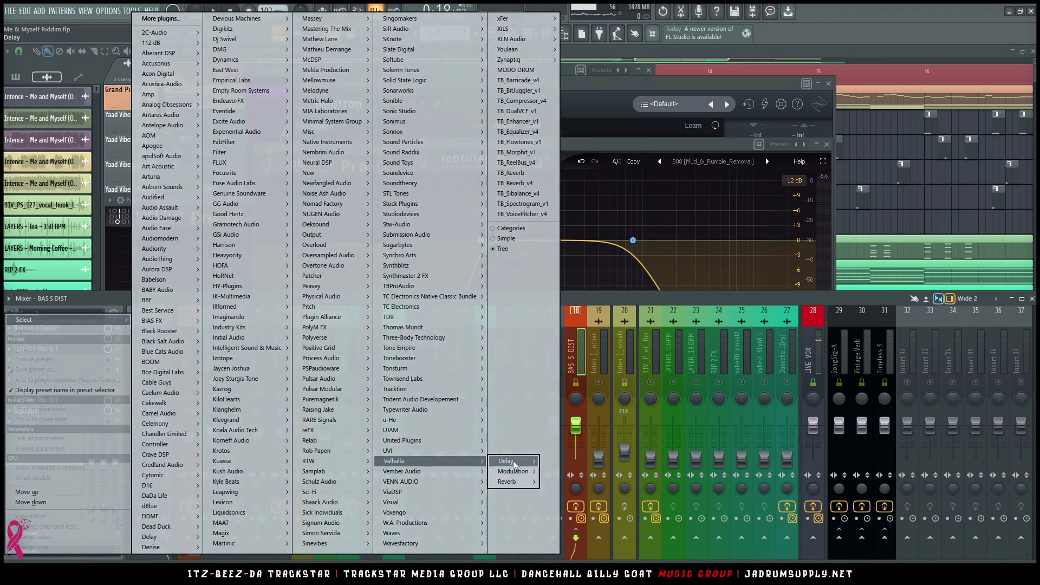
- Load ValhallaVintageVerb_x64 after BigClipper in the BAS S DIST track's effect chain and move its window clear of the effect slots
{"action": "mouse_move", "coordinate": [515, 481]}
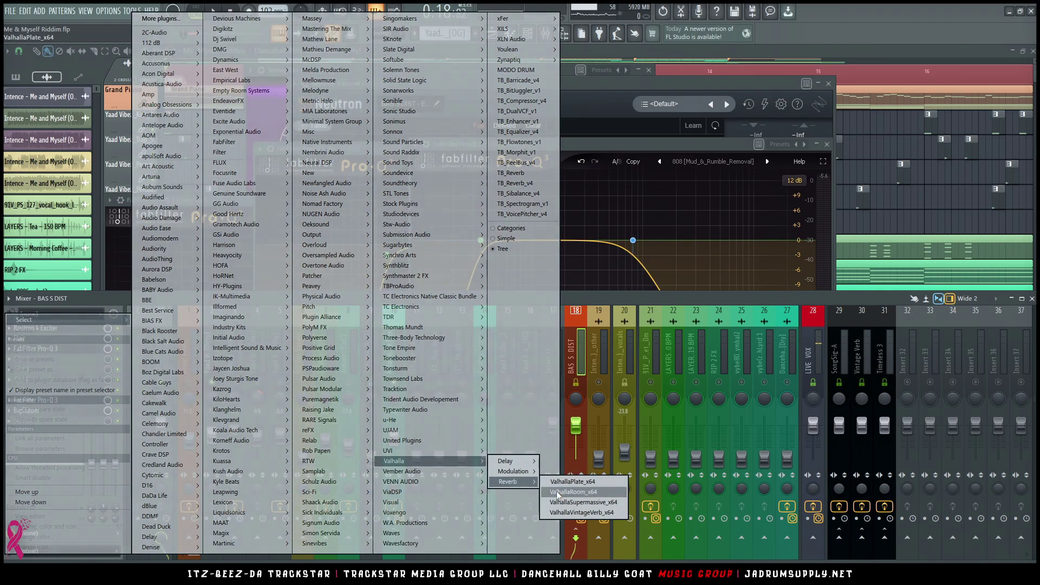
{"action": "left_click", "coordinate": [579, 512]}
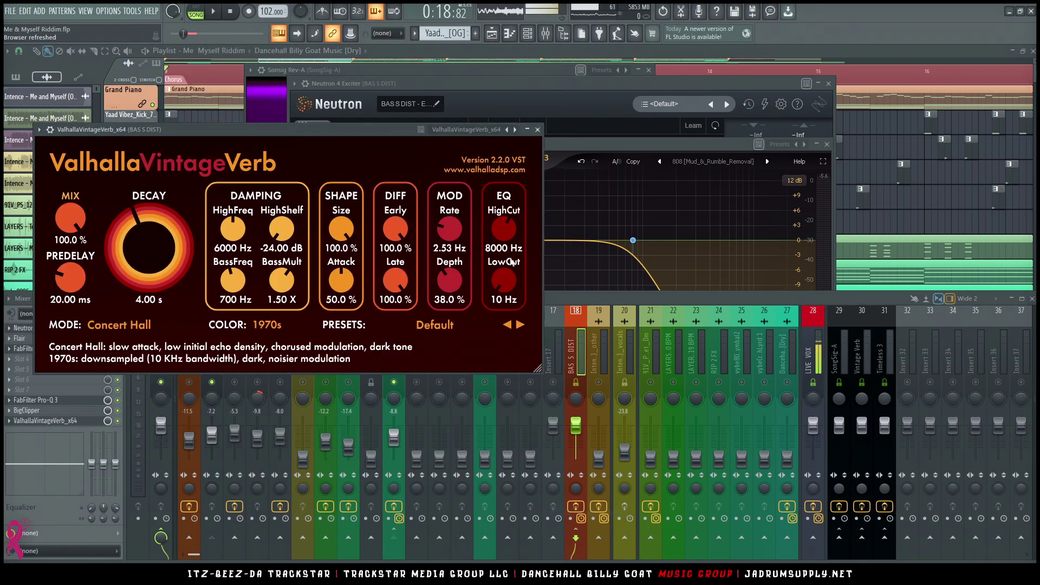
{"action": "left_click_drag", "start_coordinate": [410, 132], "coordinate": [658, 187]}
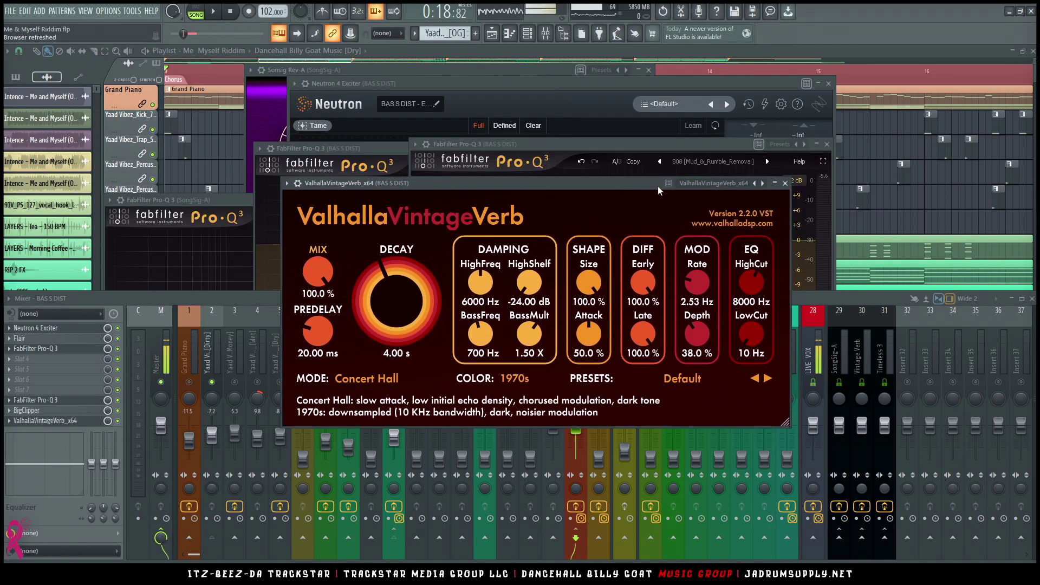
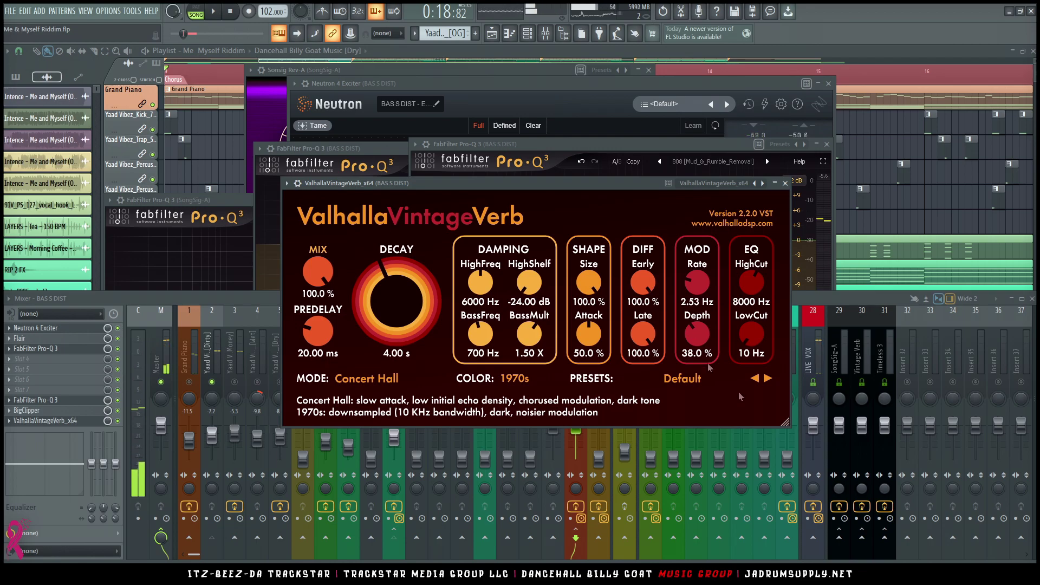
- Choose the Drum Air preset in ValhallaVintageVerb and audition it with the song
{"action": "left_click", "coordinate": [769, 379]}
{"action": "left_click", "coordinate": [769, 379]}
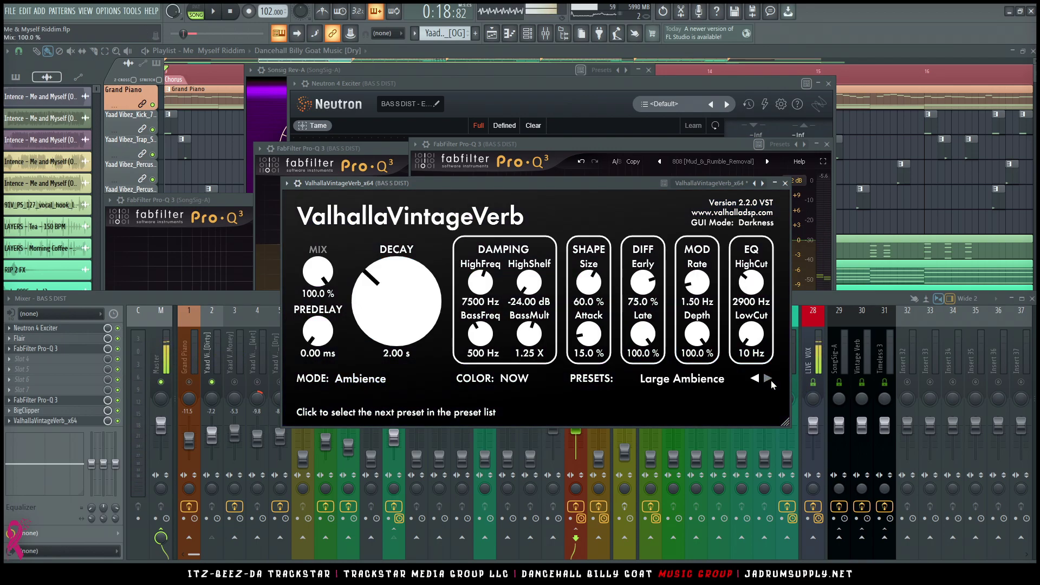
{"action": "left_click", "coordinate": [757, 380]}
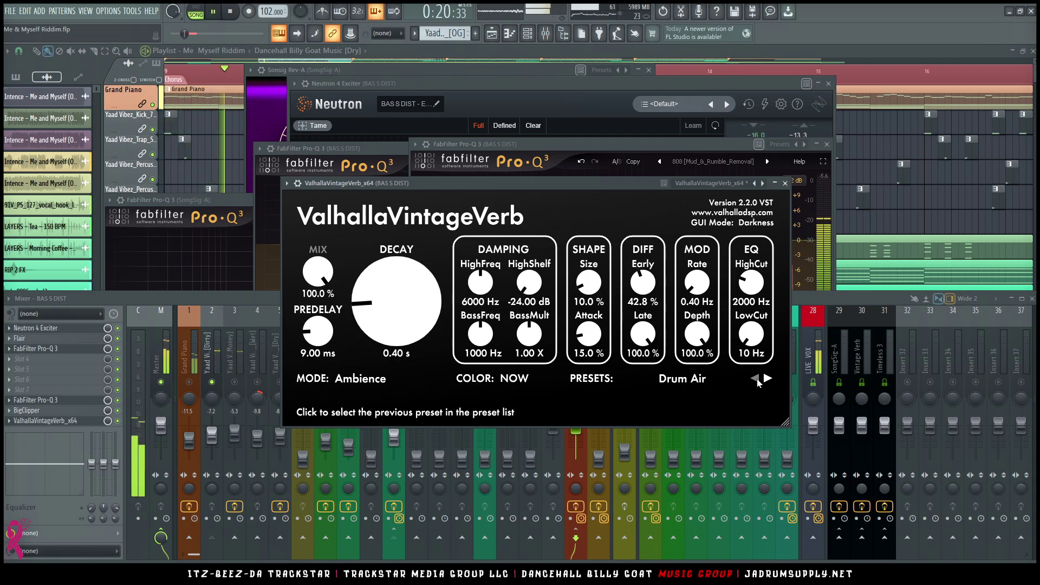
{"action": "key", "text": "space"}
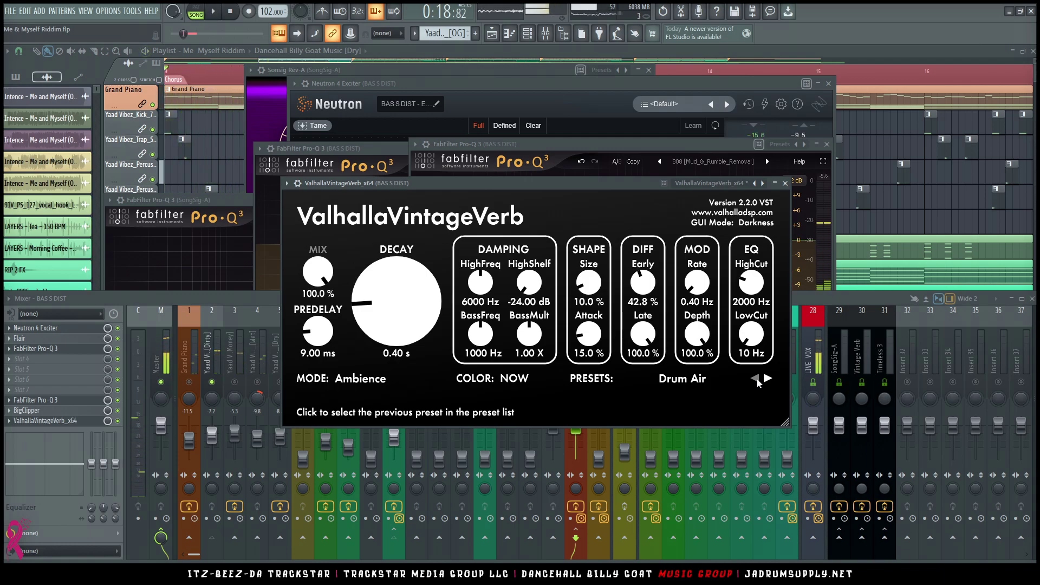
- Bring the reverb mix down to 0%, then raise it to 24% during playback while checking the bass tracks
{"action": "left_click_drag", "start_coordinate": [318, 274], "coordinate": [322, 336]}
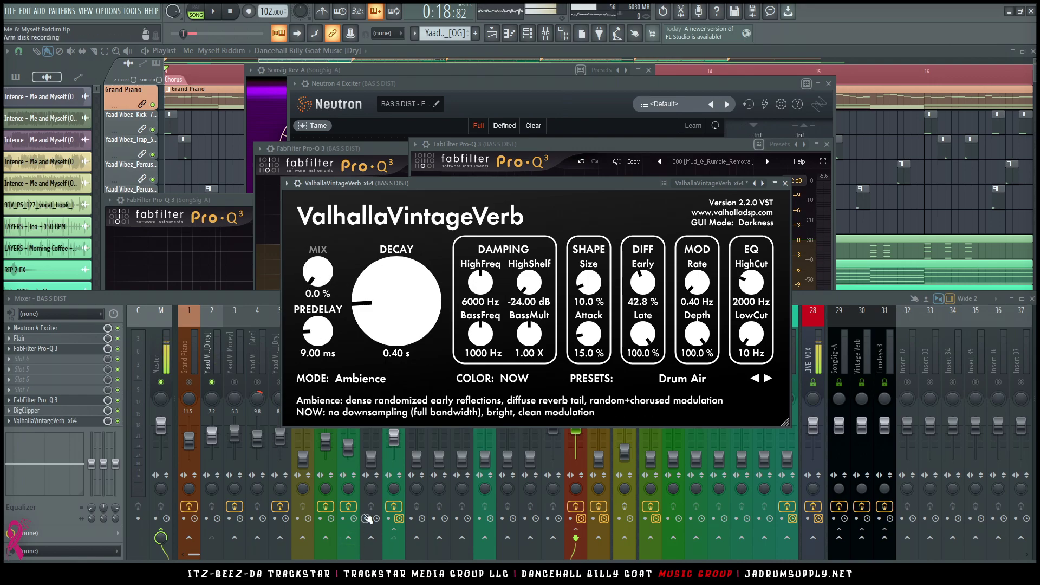
{"action": "key", "text": "space"}
{"action": "left_click_drag", "start_coordinate": [320, 271], "coordinate": [322, 258]}
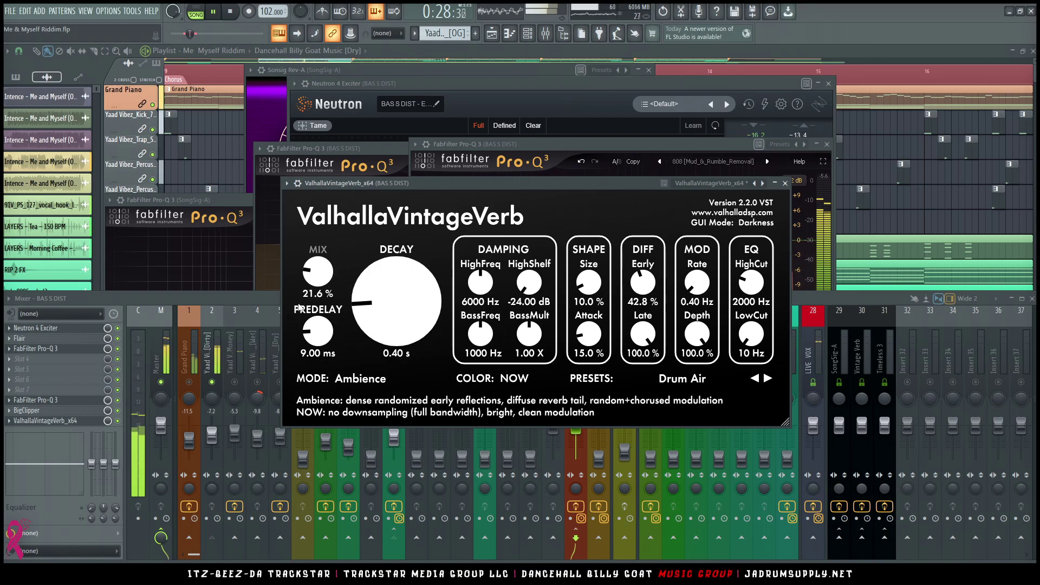
{"action": "left_click", "coordinate": [248, 303]}
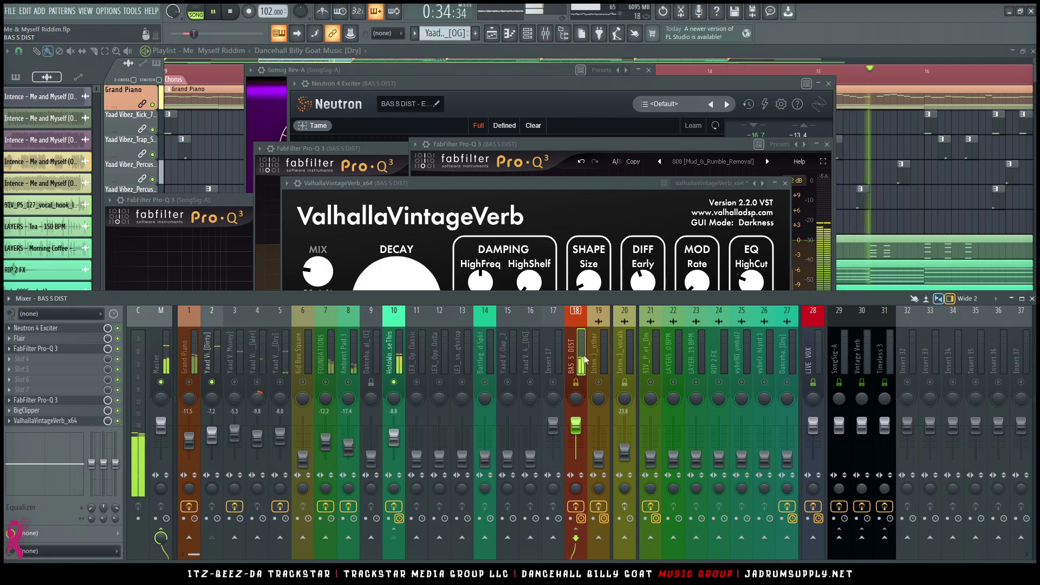
{"action": "left_click", "coordinate": [393, 360]}
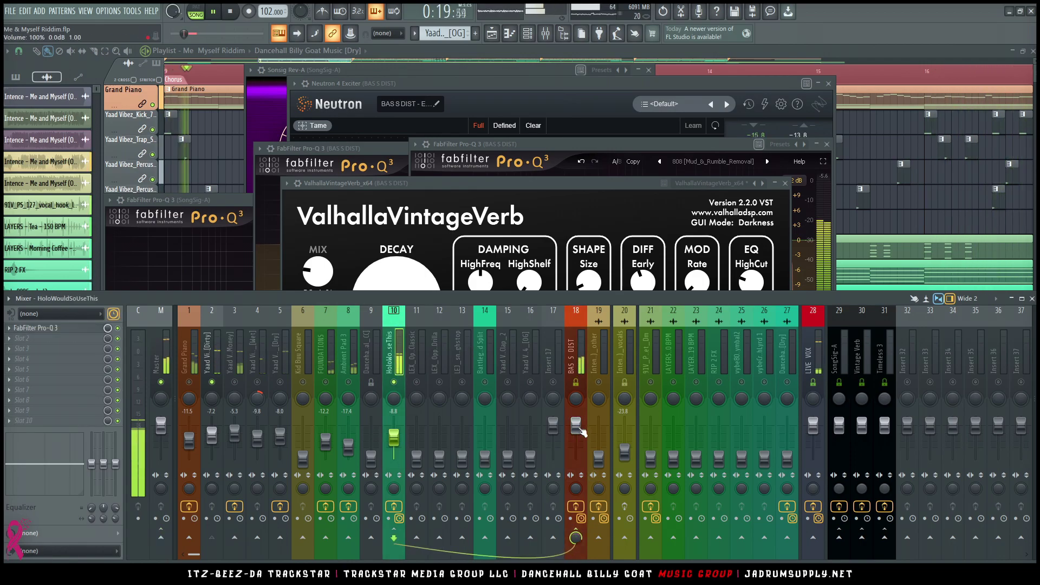
{"action": "left_click_drag", "start_coordinate": [474, 190], "coordinate": [483, 109]}
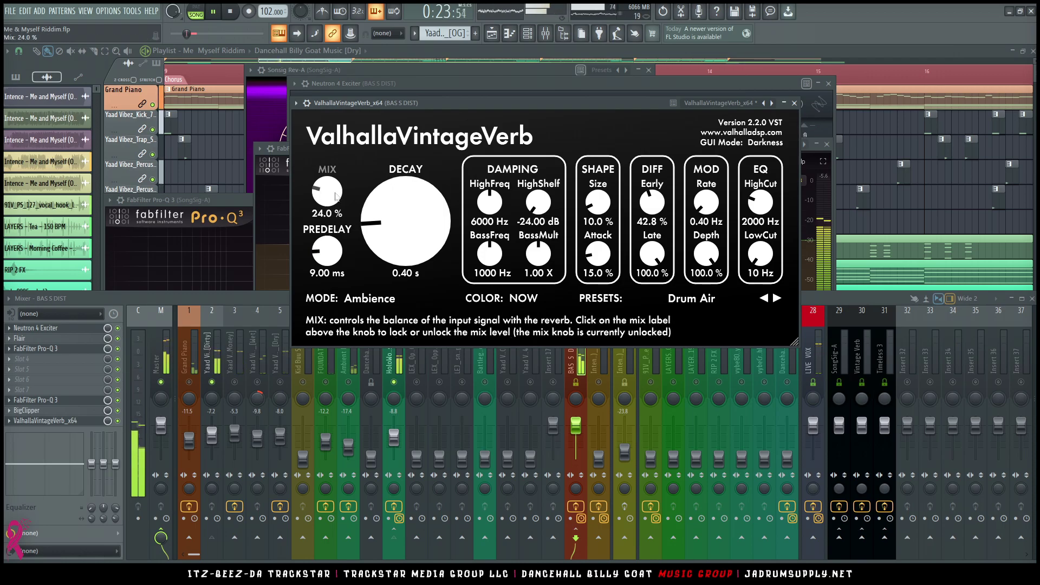
- Unmute all the mixer tracks, route the HoloWouldSoUseThis track directly to the Master as well, and play the song
{"action": "left_click", "coordinate": [397, 355]}
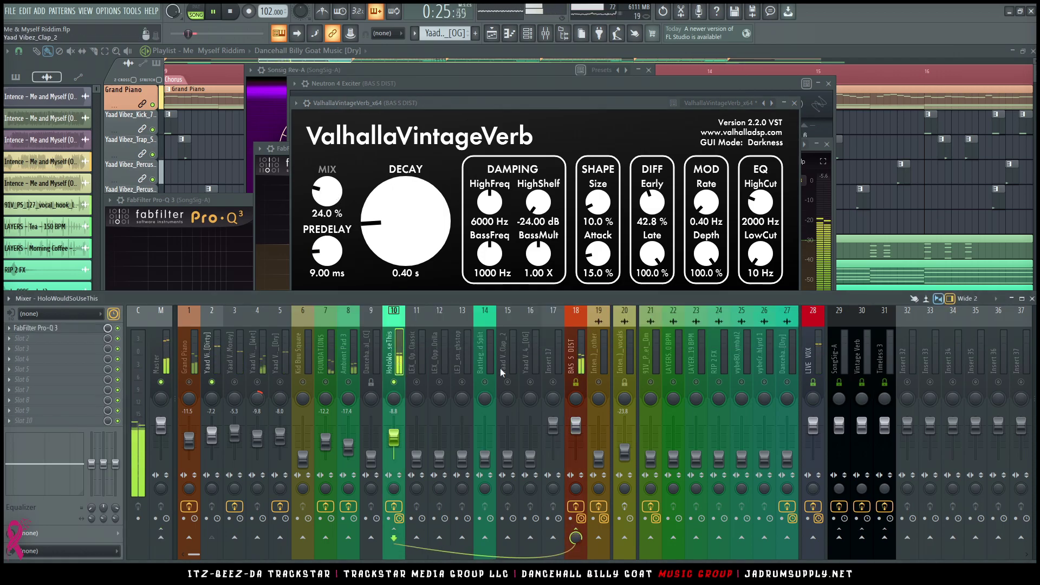
{"action": "left_click", "coordinate": [574, 356]}
{"action": "key", "text": "space"}
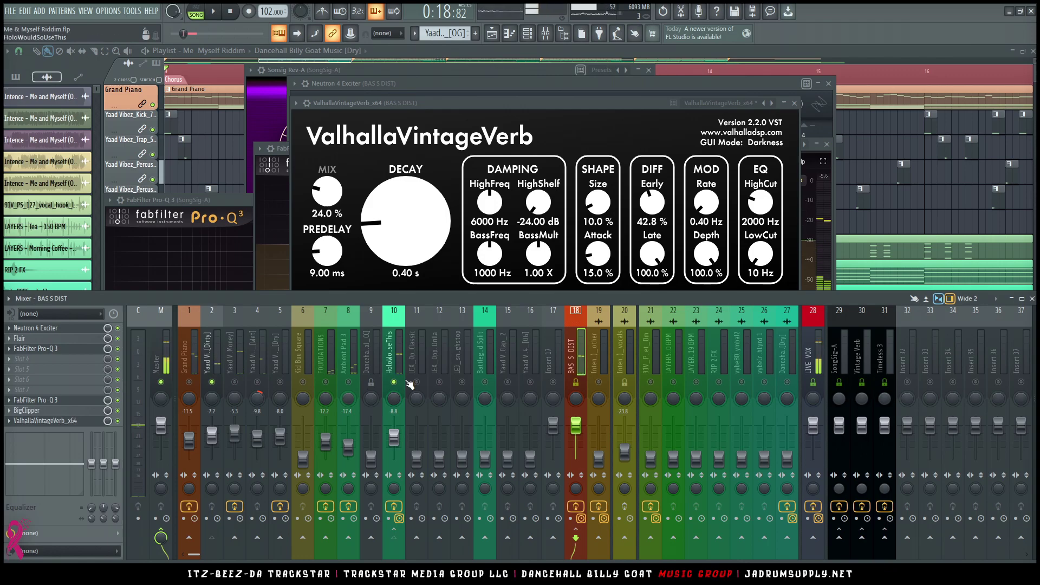
{"action": "left_click", "coordinate": [402, 363]}
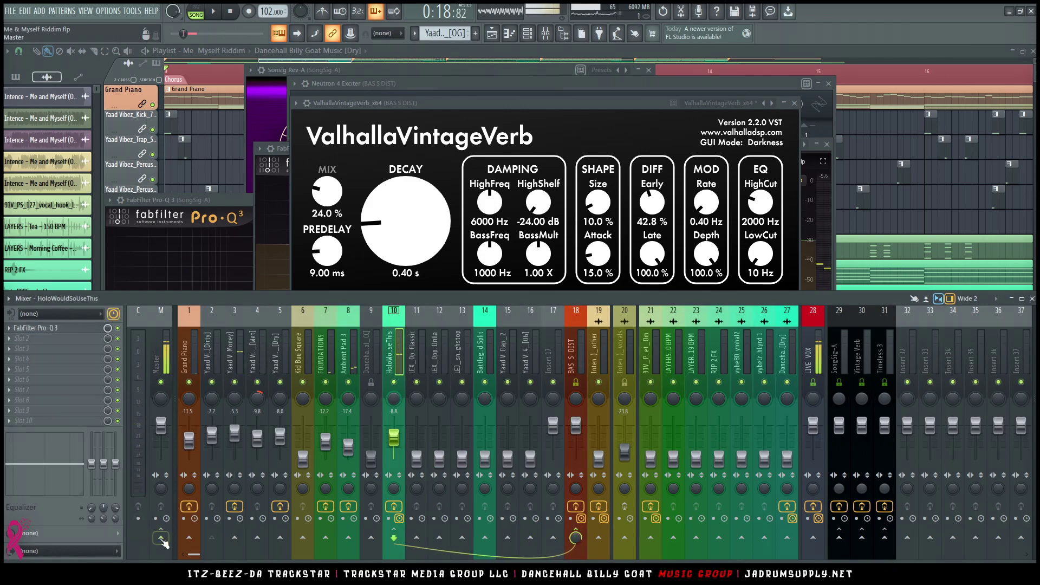
{"action": "key", "text": "space"}
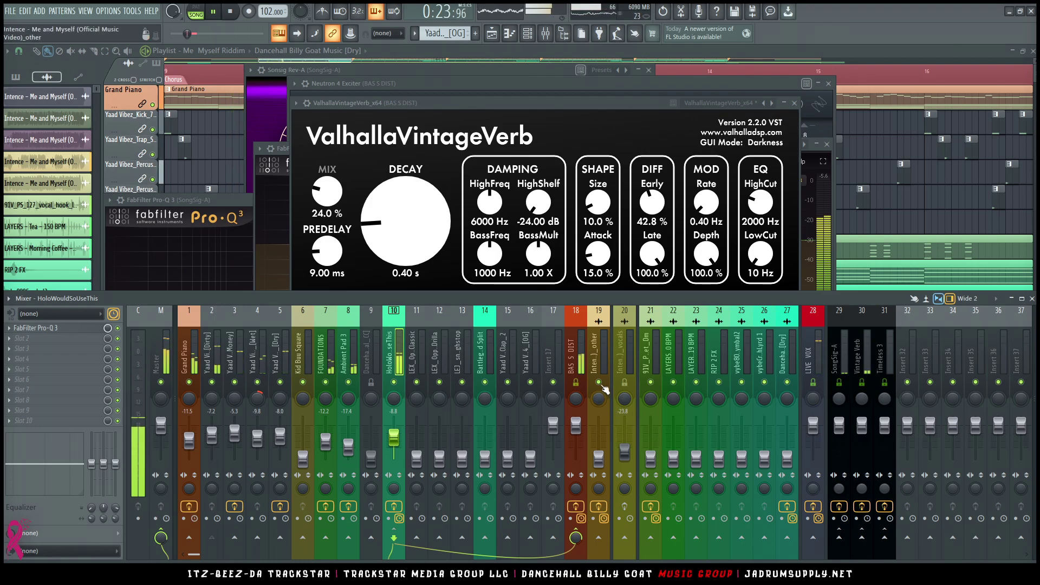
- Move ValhallaVintageVerb above BigClipper in the BAS S DIST effect chain
{"action": "left_click", "coordinate": [567, 356]}
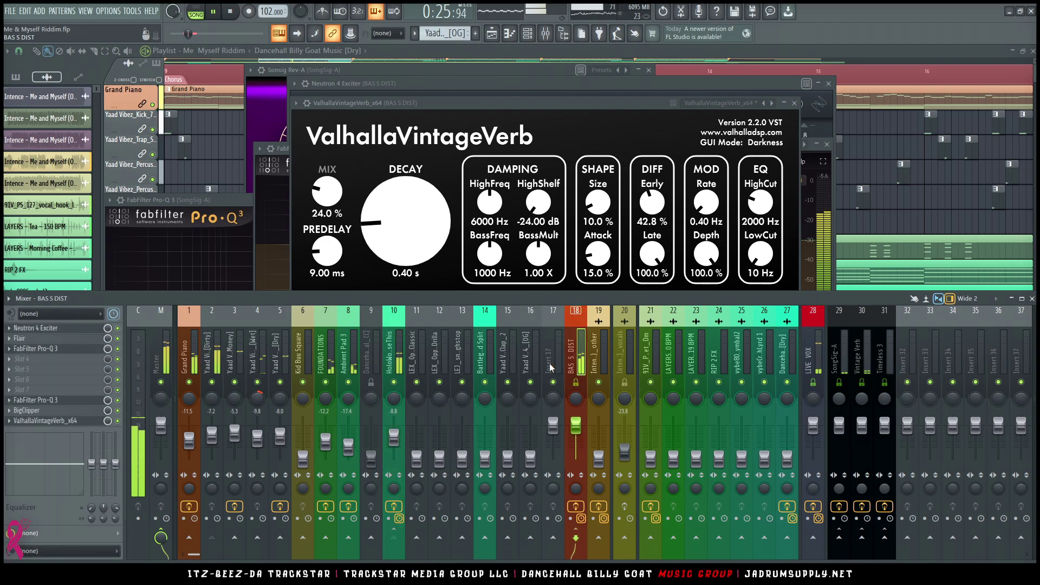
{"action": "left_click_drag", "start_coordinate": [80, 426], "coordinate": [64, 415]}
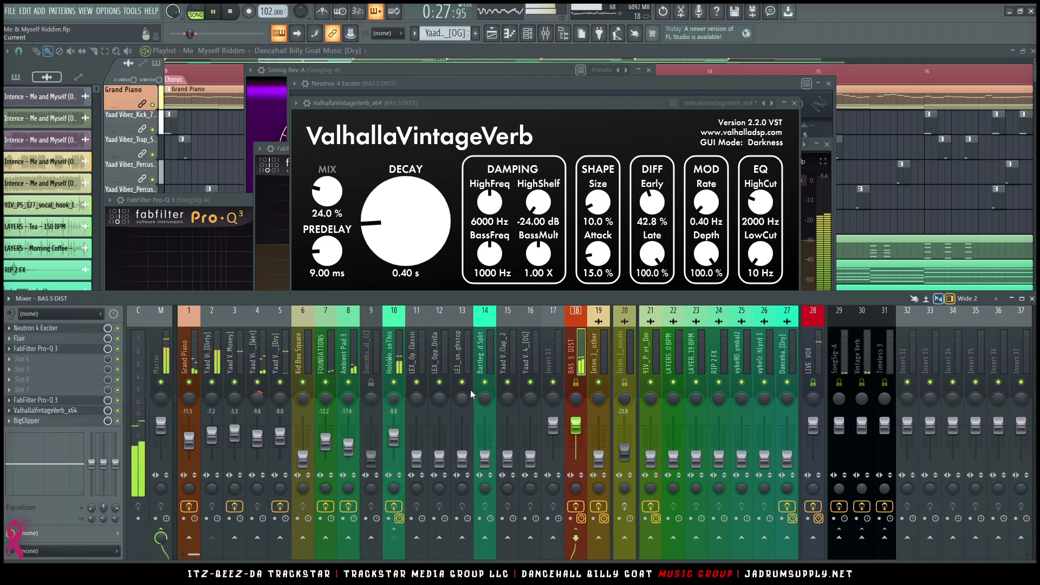
- Rebalance the bass by silencing BAS S DIST, setting HoloWouldSoUseThis to -8.6 dB, and raising BAS S DIST to -15.6 dB
{"action": "left_click", "coordinate": [389, 370]}
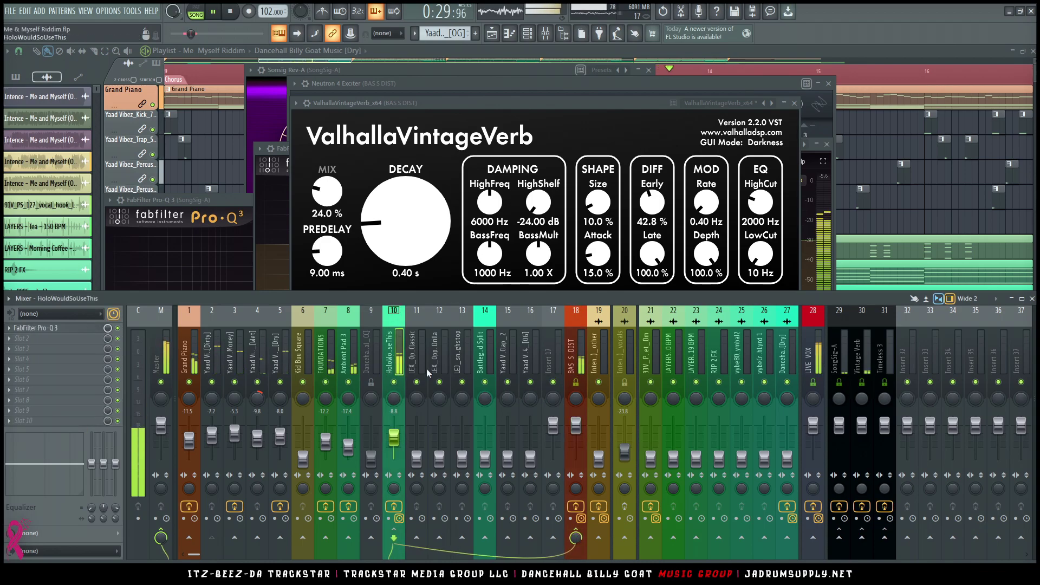
{"action": "key", "text": "space"}
{"action": "left_click_drag", "start_coordinate": [576, 425], "coordinate": [575, 459]}
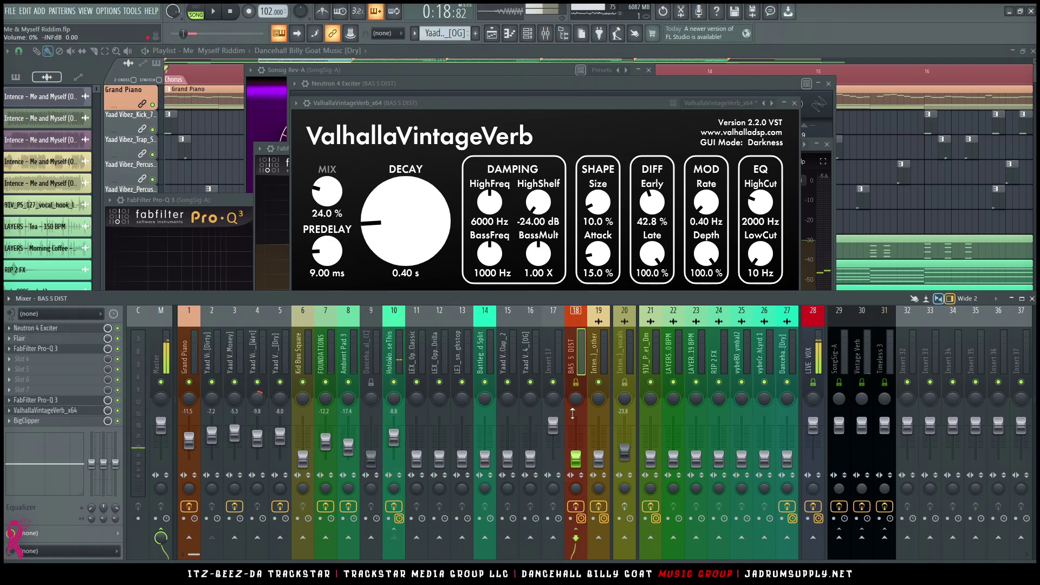
{"action": "key", "text": "space"}
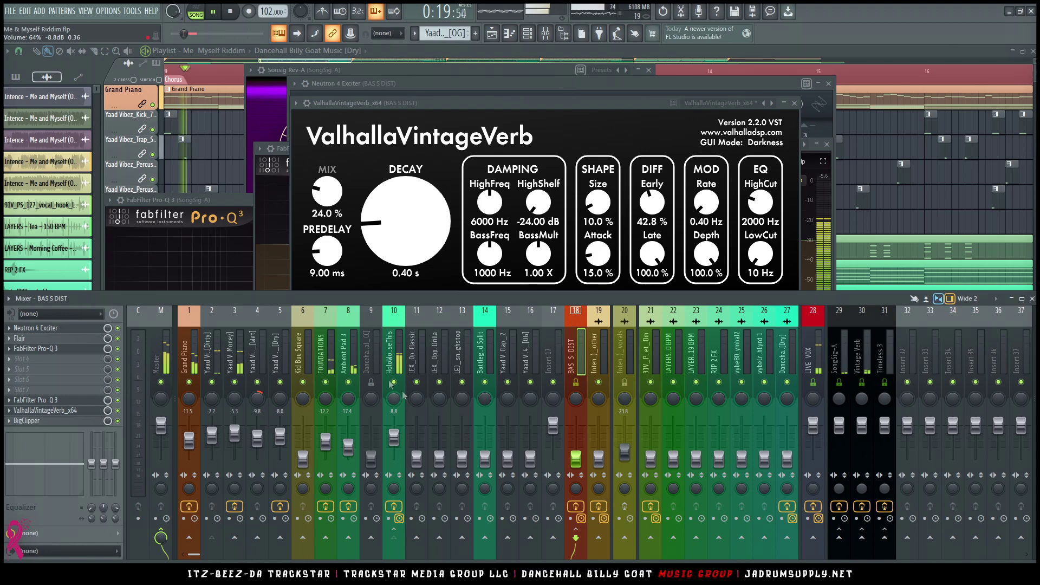
{"action": "left_click", "coordinate": [398, 351]}
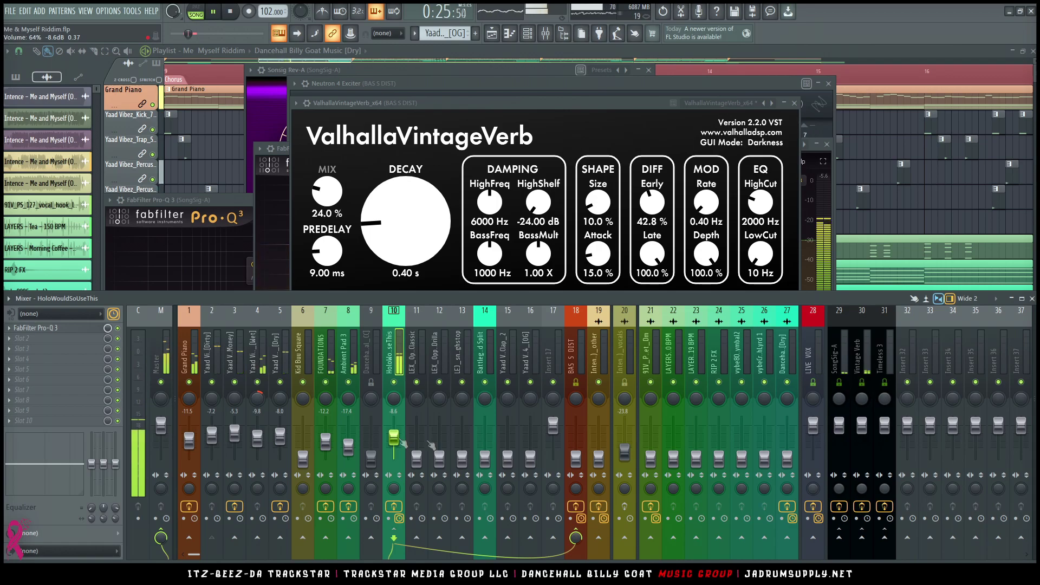
{"action": "left_click", "coordinate": [576, 352]}
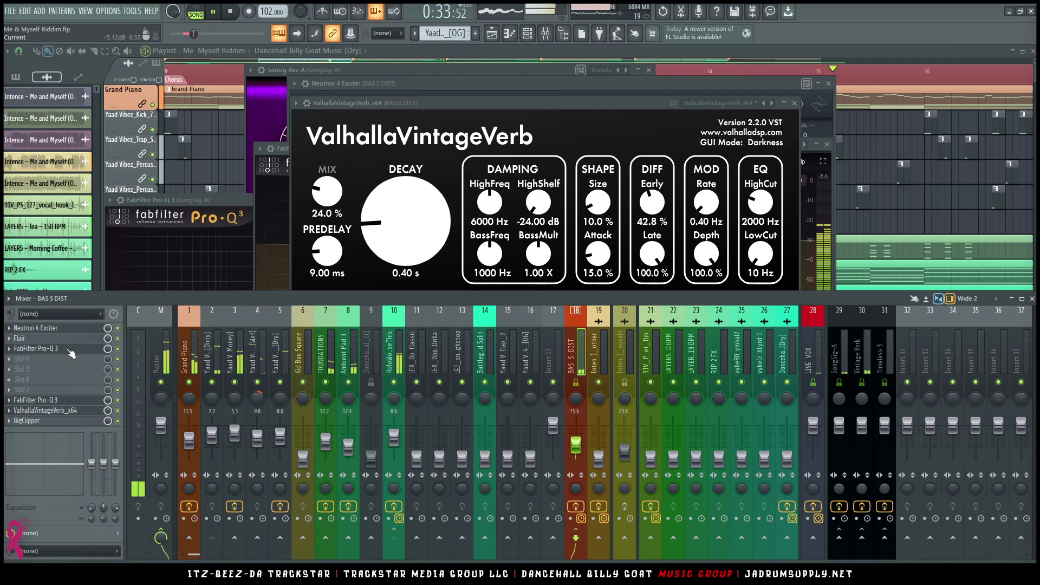
- Adjust the second FabFilter Pro-Q 3 on BAS S DIST, with the low cut at about 123 Hz and high cut at about 1437 Hz
{"action": "left_click", "coordinate": [64, 330]}
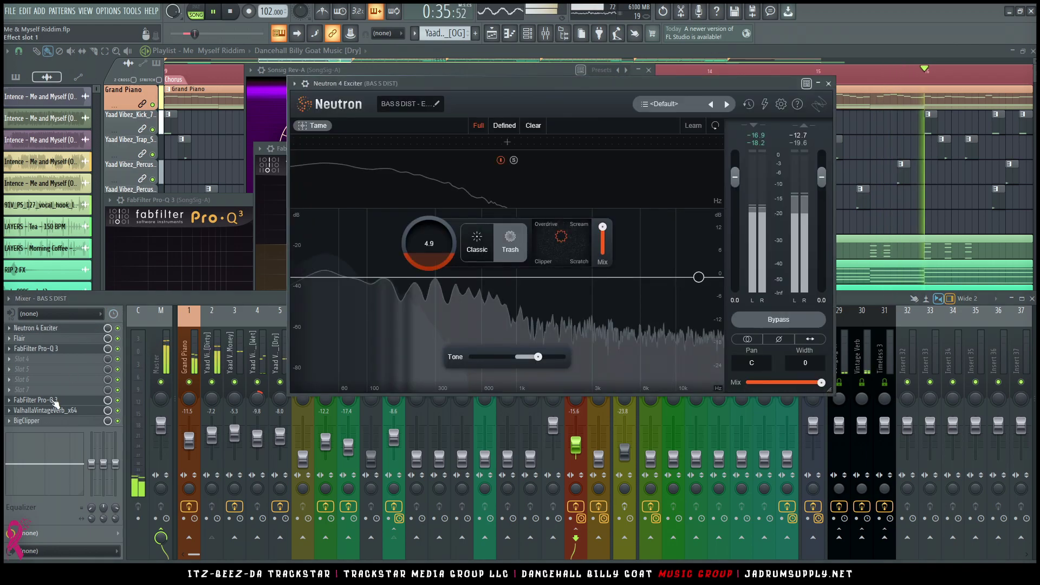
{"action": "left_click", "coordinate": [54, 399]}
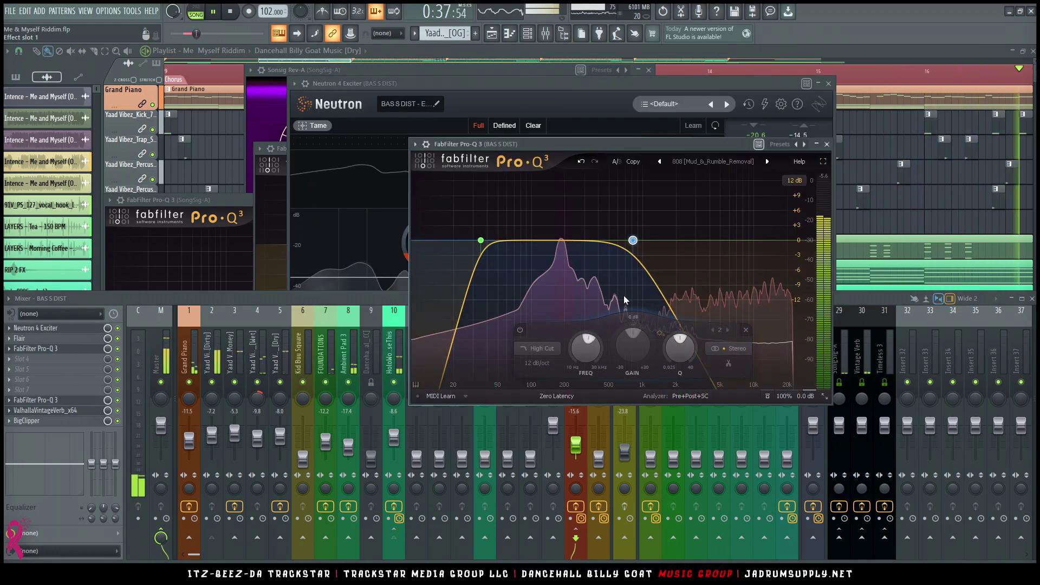
{"action": "left_click_drag", "start_coordinate": [632, 240], "coordinate": [654, 239]}
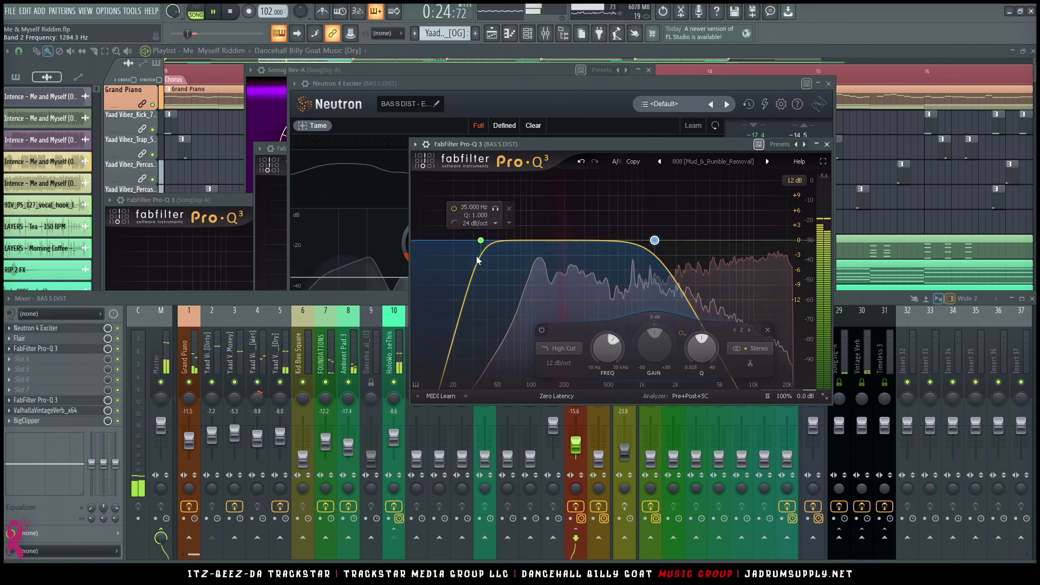
{"action": "left_click_drag", "start_coordinate": [491, 243], "coordinate": [537, 241]}
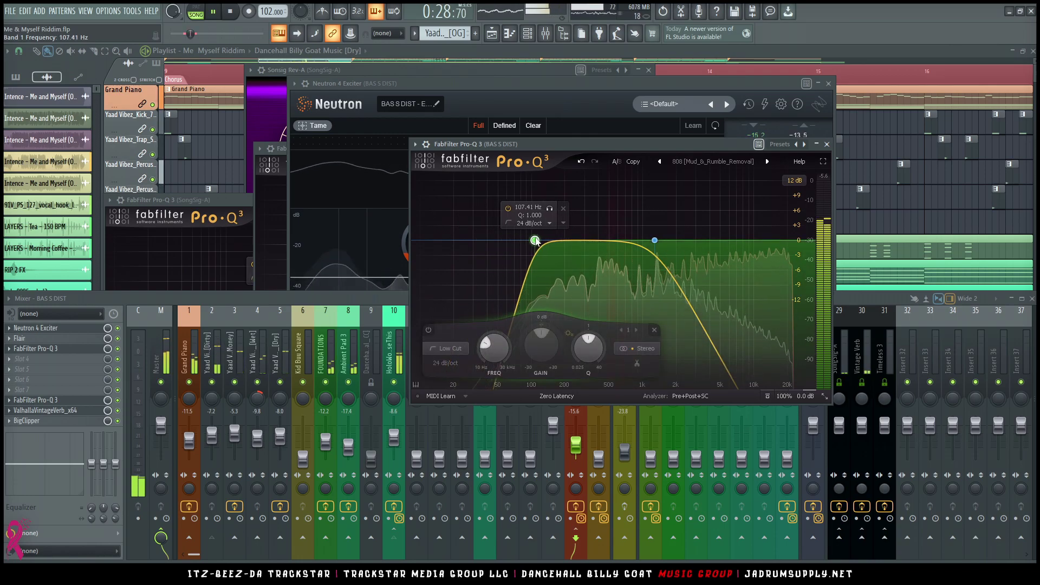
{"action": "left_click", "coordinate": [654, 240], "text": "ctrl"}
{"action": "left_click_drag", "start_coordinate": [654, 240], "coordinate": [660, 240]}
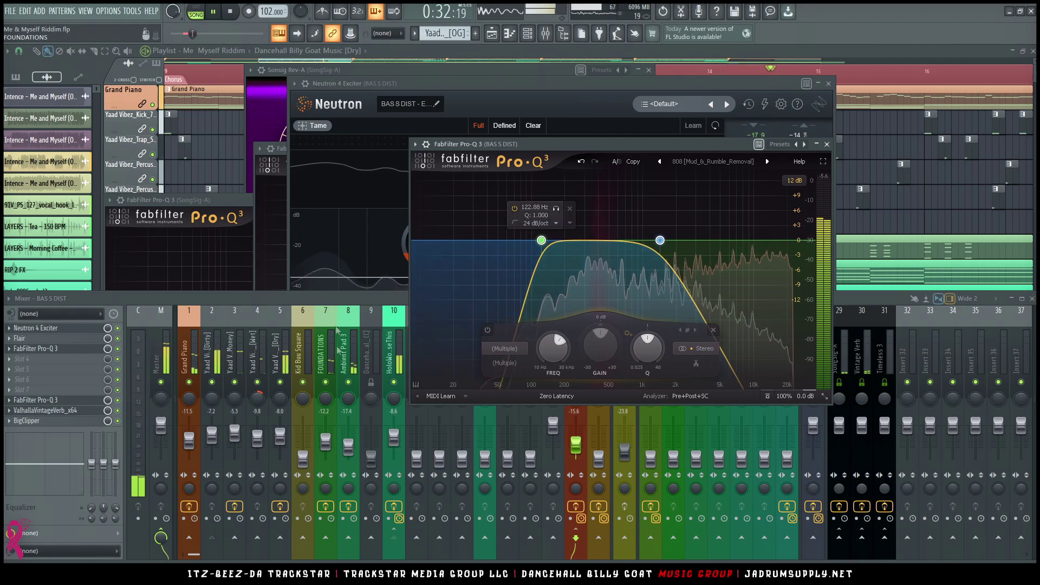
- Compare the HoloWouldSoUseThis bass with and without the BAS S DIST track during playback
{"action": "left_click", "coordinate": [394, 352]}
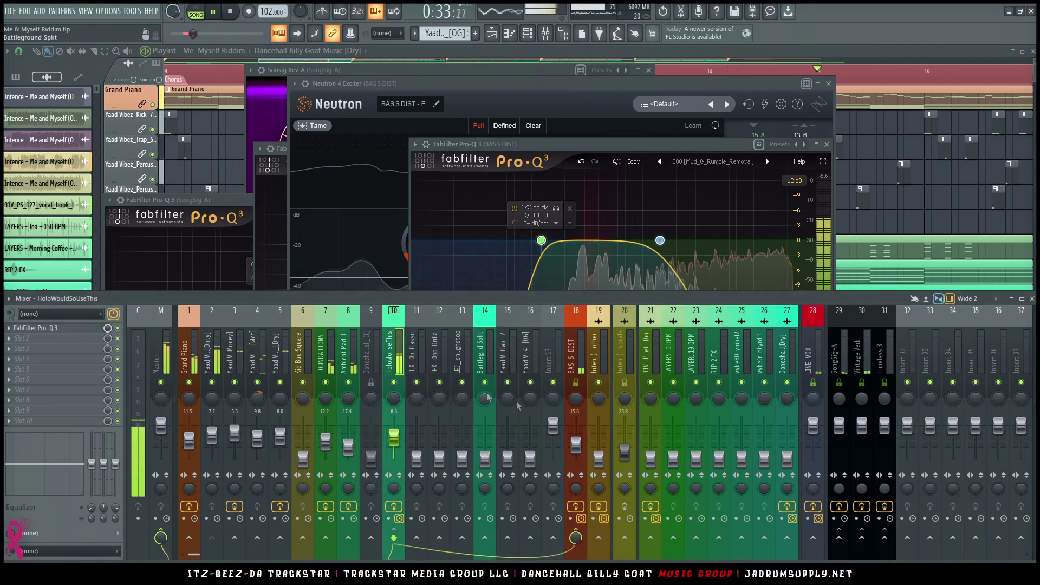
{"action": "left_click", "coordinate": [578, 384]}
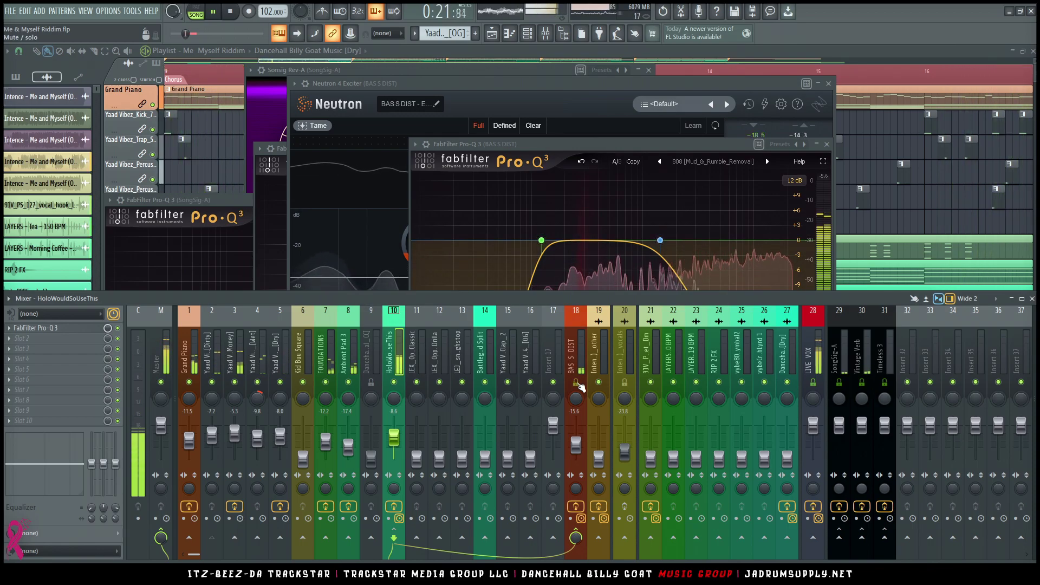
- Rename mixer track 18 as BASS DIST
{"action": "right_click", "coordinate": [575, 360]}
{"action": "left_click", "coordinate": [629, 253]}
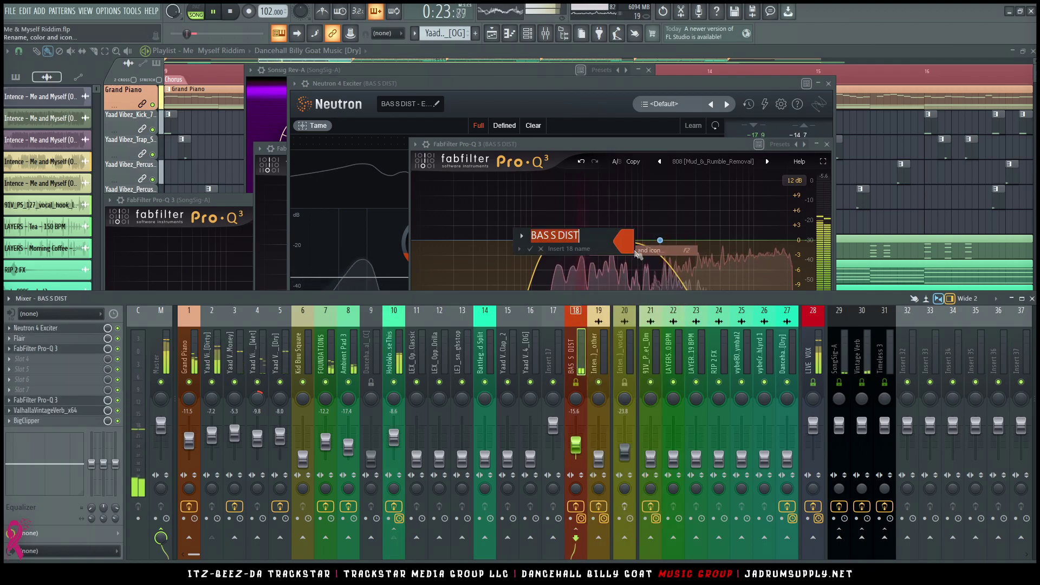
{"action": "key", "text": "Left"}
{"action": "key", "text": "Left"}
{"action": "key", "text": "Left"}
{"action": "key", "text": "Left"}
{"action": "key", "text": "Left"}
{"action": "key", "text": "BackSpace"}
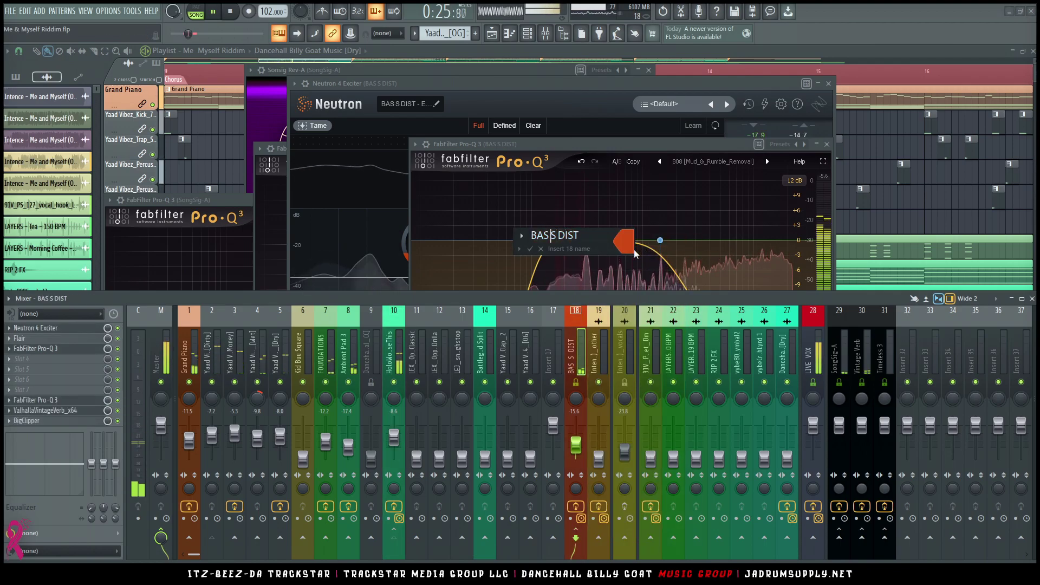
{"action": "key", "text": "Return"}
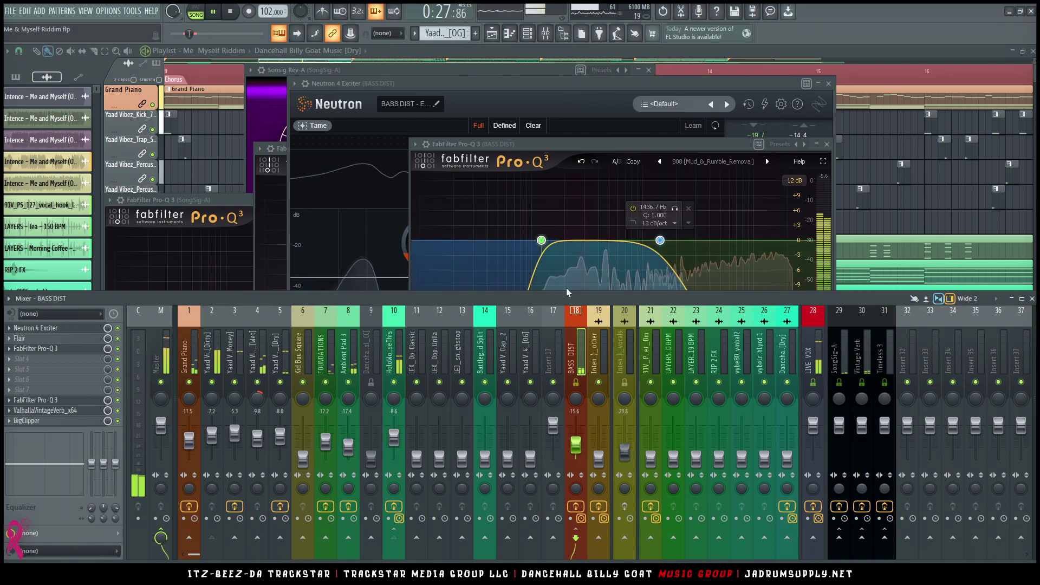
- Raise the LEX_Opps_Cym_One_Shot_Classic track's volume to about -8.5 dB
{"action": "left_click", "coordinate": [413, 359]}
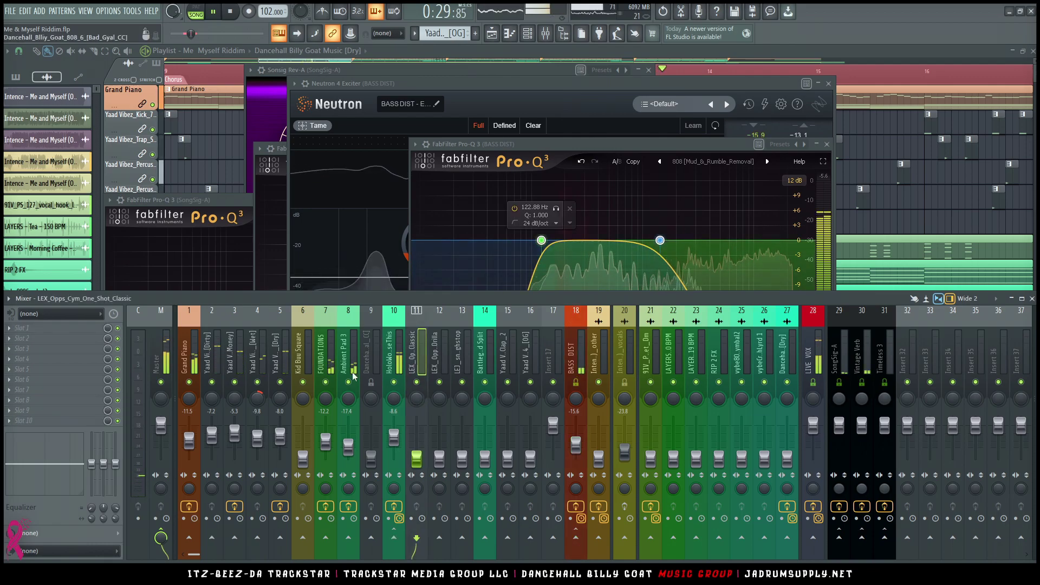
{"action": "left_click_drag", "start_coordinate": [416, 458], "coordinate": [417, 436]}
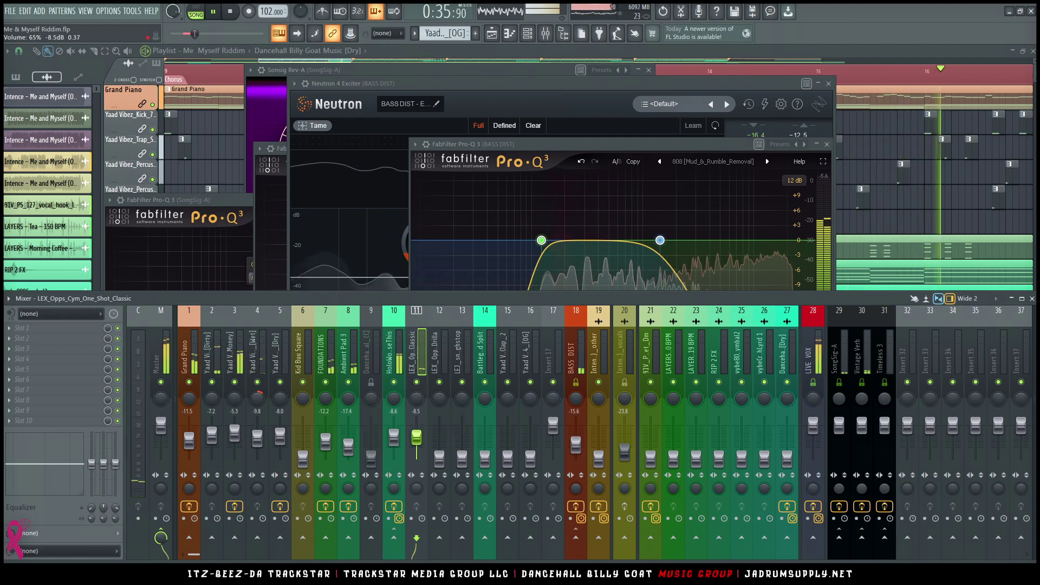
- Load the Pro-3_Crash_High_Pass mixer state on LEX_Opps_Cym_One_Shot_Classic and send the track to SongSig-A and Vintage Verb
{"action": "right_click", "coordinate": [413, 346]}
{"action": "mouse_move", "coordinate": [443, 306]}
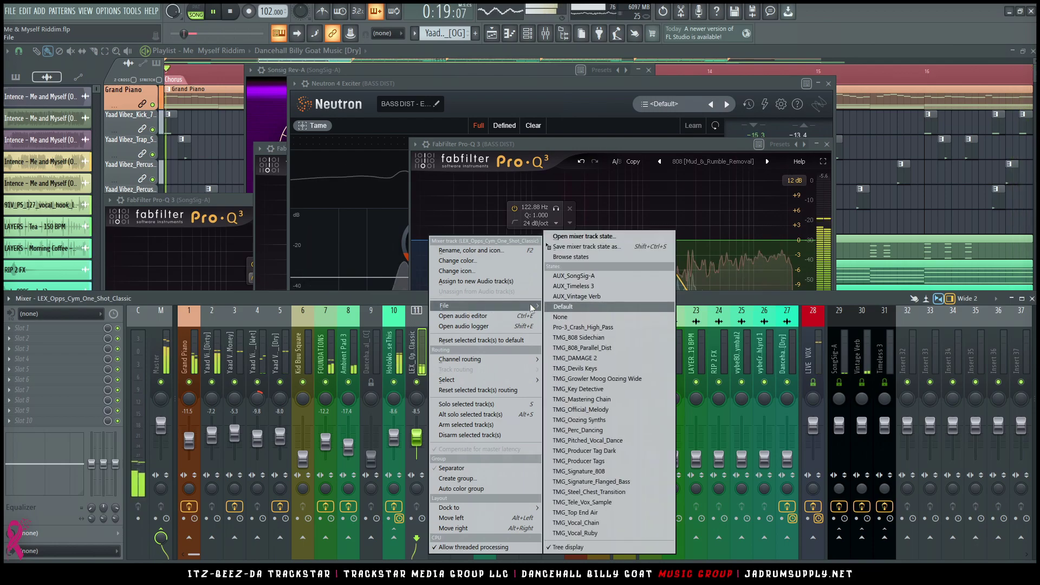
{"action": "left_click", "coordinate": [609, 328]}
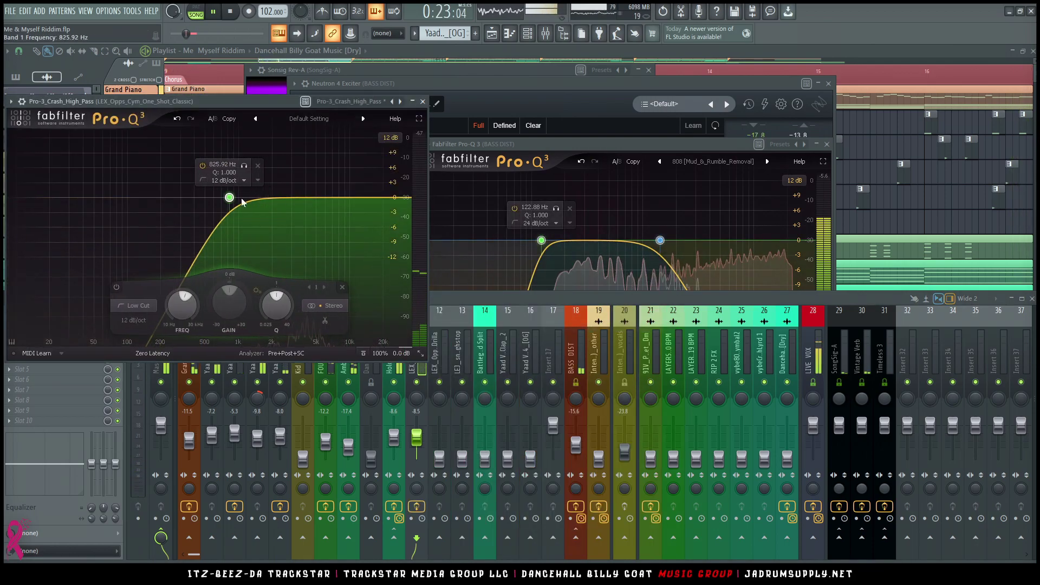
{"action": "left_click", "coordinate": [422, 101]}
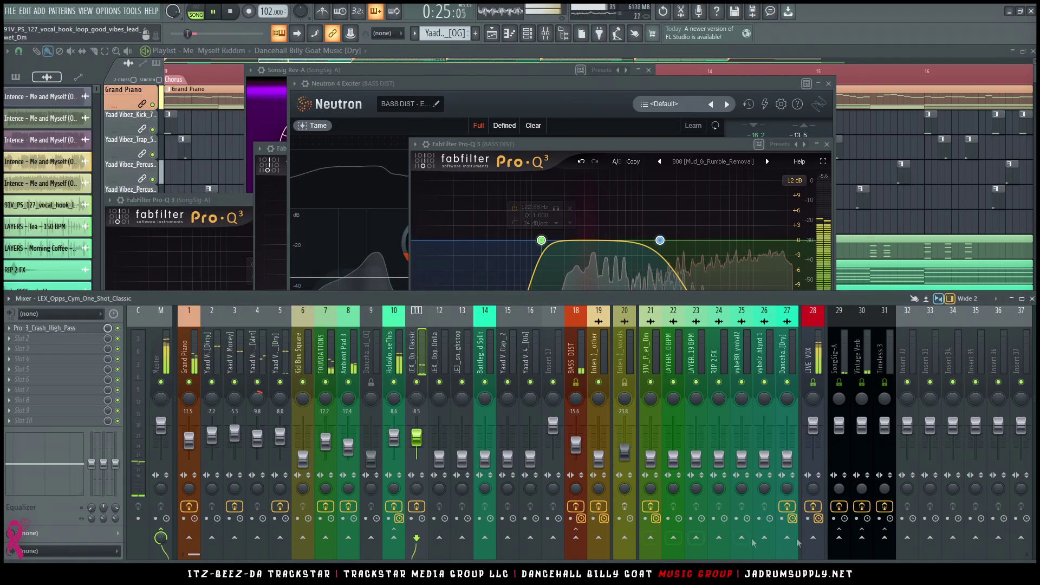
{"action": "left_click", "coordinate": [839, 538]}
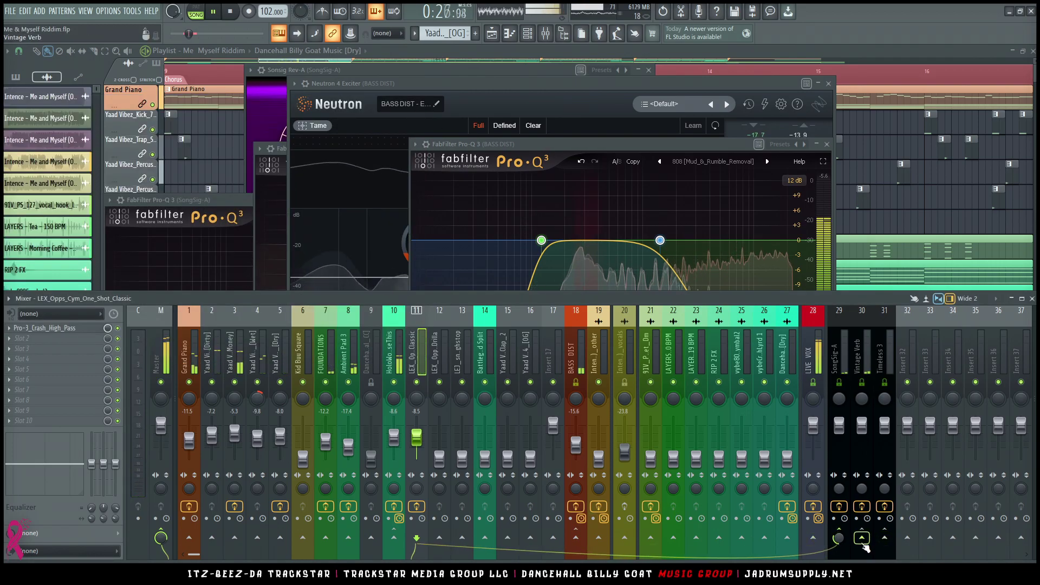
{"action": "left_click", "coordinate": [862, 538]}
- Raise the LEX_Opps_Cym_One_Shot_Drilla track to about -10.4 dB and load the Pro-3_Crash_High_Pass mixer state on it
{"action": "left_click", "coordinate": [439, 443]}
{"action": "mouse_move", "coordinate": [440, 443]}
{"action": "left_mouse_down"}
{"action": "mouse_move", "coordinate": [439, 423]}
{"action": "mouse_move", "coordinate": [439, 440]}
{"action": "left_mouse_up"}
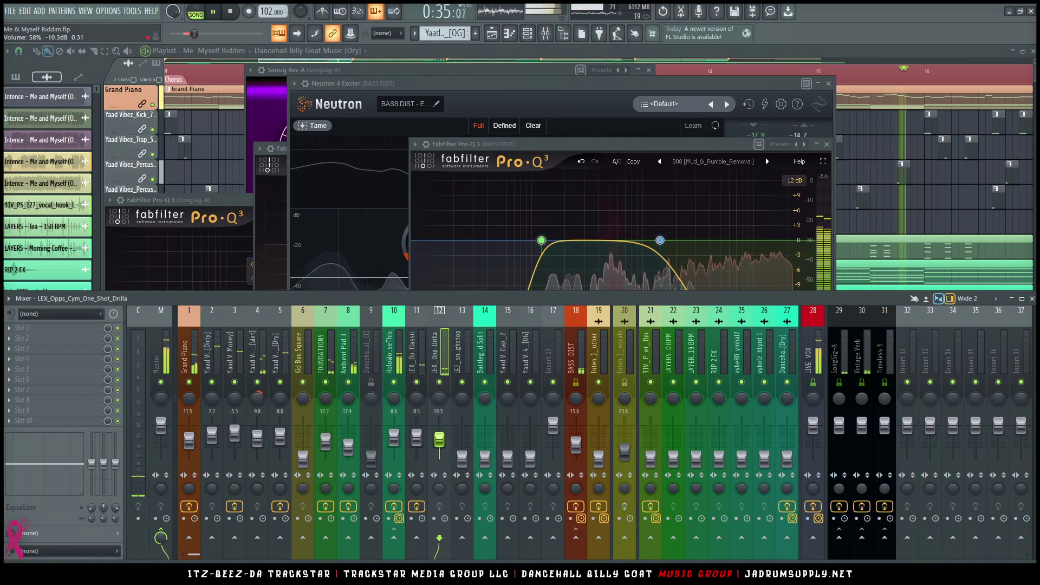
{"action": "right_click", "coordinate": [461, 337]}
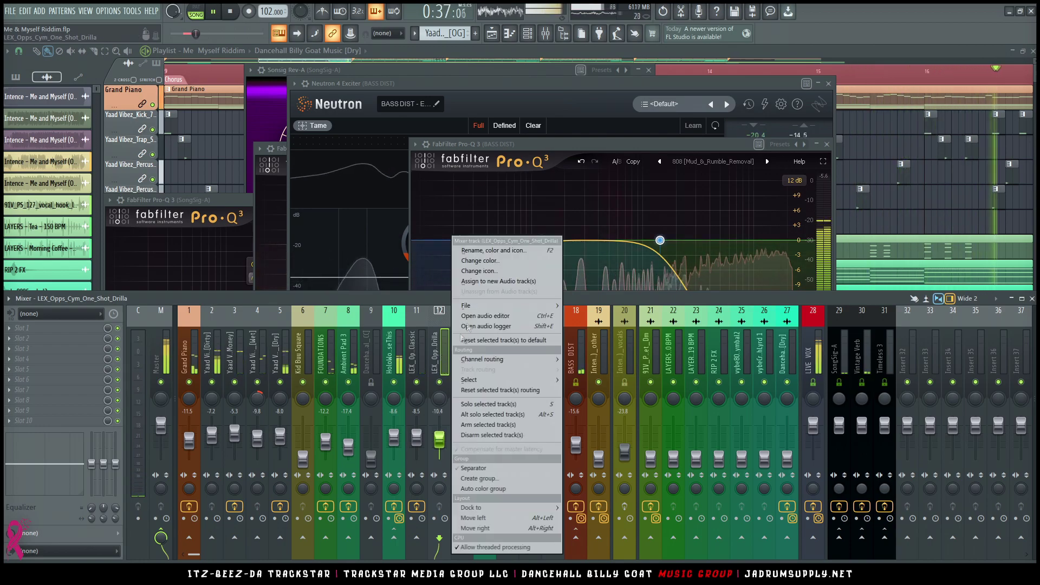
{"action": "mouse_move", "coordinate": [470, 306]}
{"action": "left_click", "coordinate": [637, 326]}
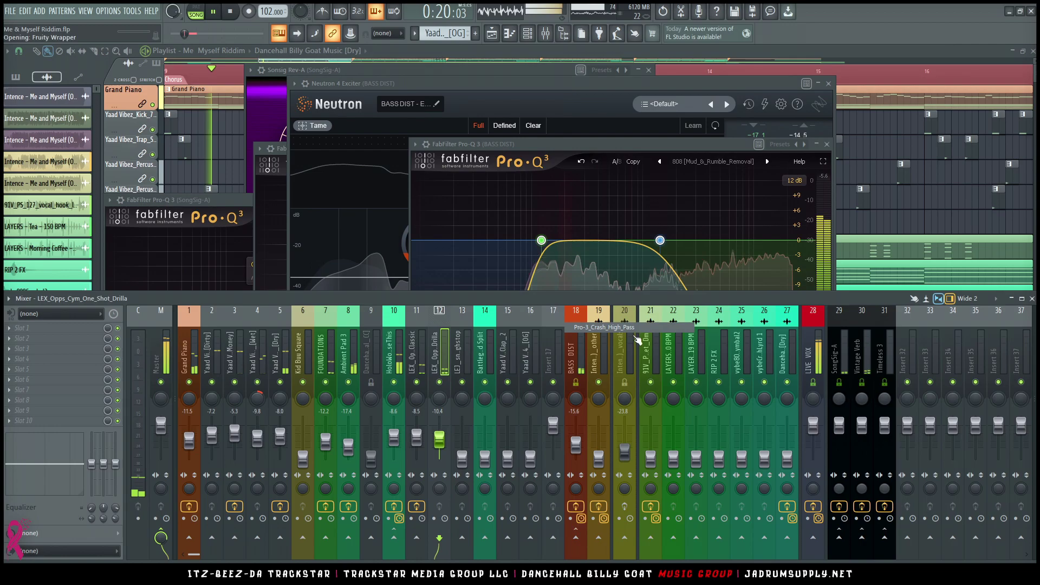
- Clear the open plugin windows and raise the LEJ_snare_highstop track's volume to about -8.1 dB during playback
{"action": "key", "text": "space"}
{"action": "key", "text": "F12"}
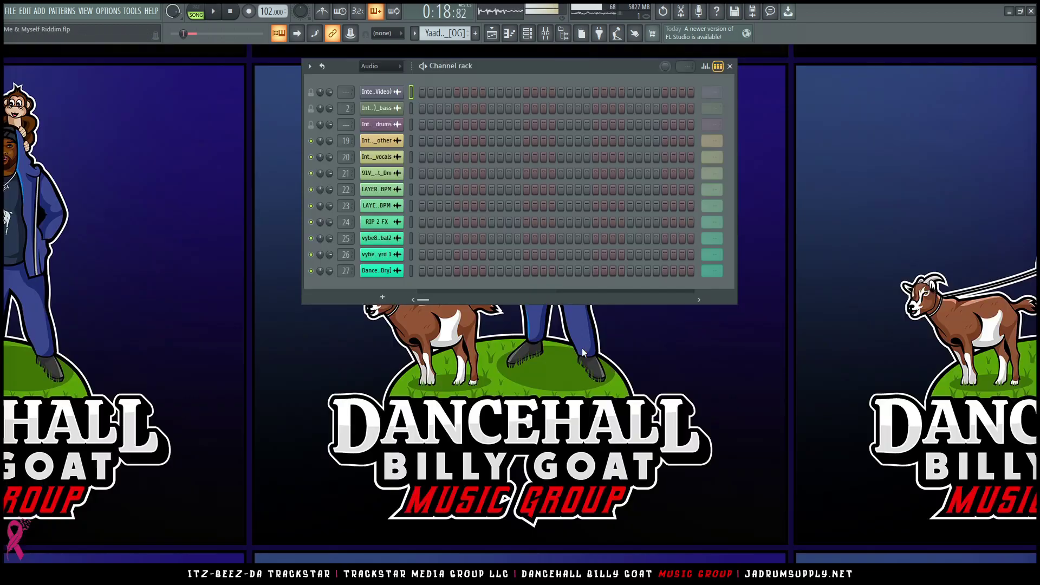
{"action": "left_click", "coordinate": [545, 33]}
{"action": "key", "text": "space"}
{"action": "left_click", "coordinate": [458, 359]}
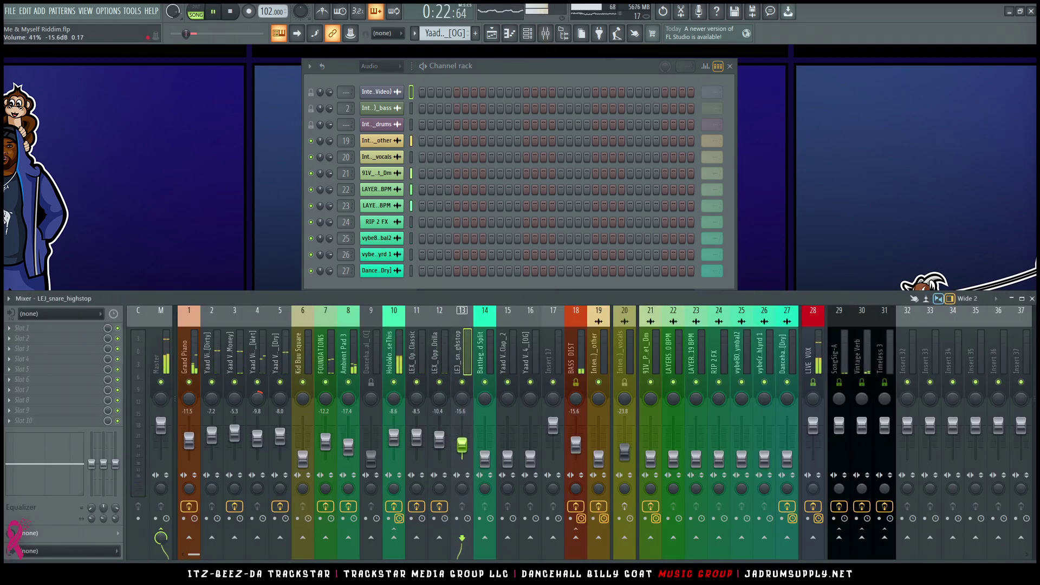
{"action": "left_click_drag", "start_coordinate": [462, 446], "coordinate": [462, 440]}
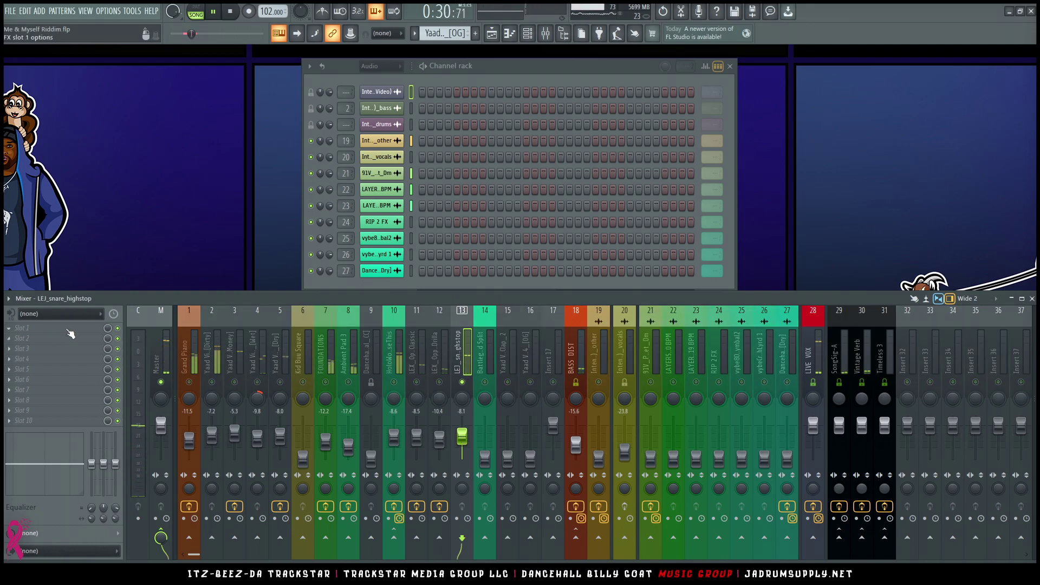
- Insert the stereo FabFilter Pro-Q 3 in the first effect slot of LEJ_snare_highstop
{"action": "left_click", "coordinate": [7, 338]}
{"action": "mouse_move", "coordinate": [258, 141]}
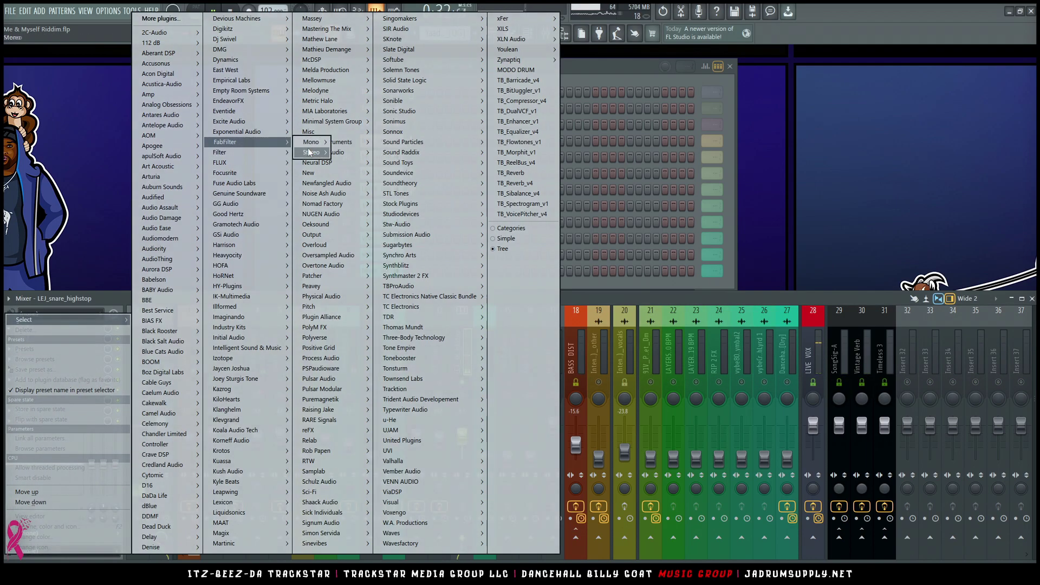
{"action": "mouse_move", "coordinate": [312, 153]}
{"action": "mouse_move", "coordinate": [359, 173]}
{"action": "left_click", "coordinate": [444, 205]}
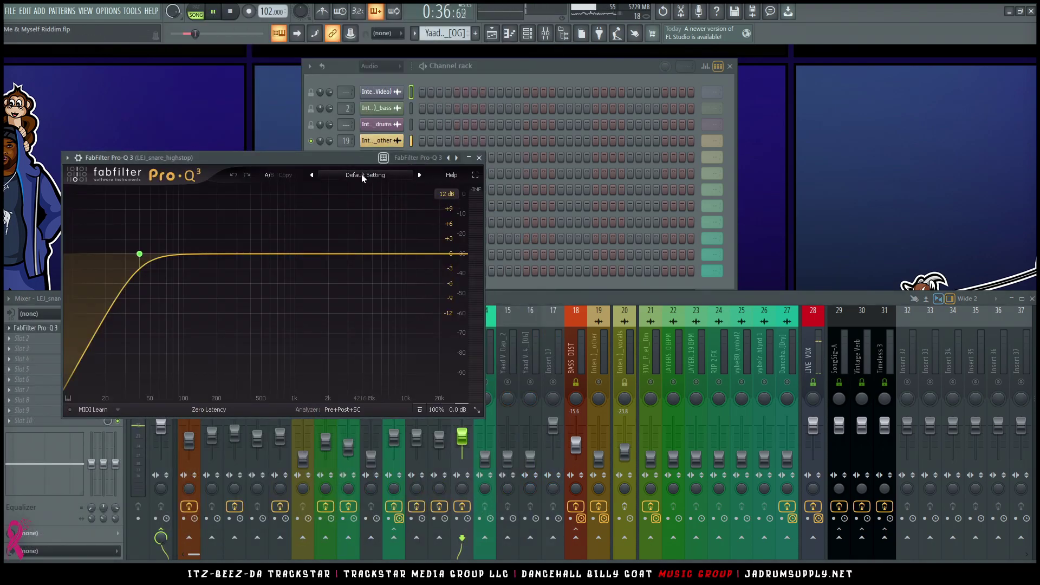
- Load the snare preset Heavy Trap Snare [Exposed_Mids_Dynamic_Top] in the LEJ_snare_highstop Pro-Q 3 and stop playback
{"action": "left_click", "coordinate": [363, 175]}
{"action": "mouse_move", "coordinate": [347, 211]}
{"action": "mouse_move", "coordinate": [436, 259]}
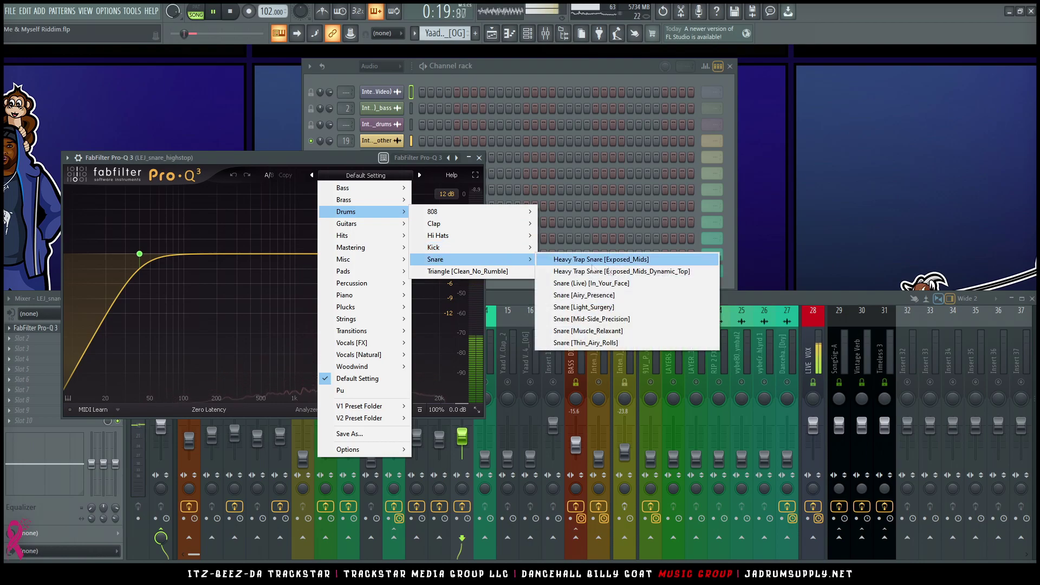
{"action": "left_click", "coordinate": [619, 271]}
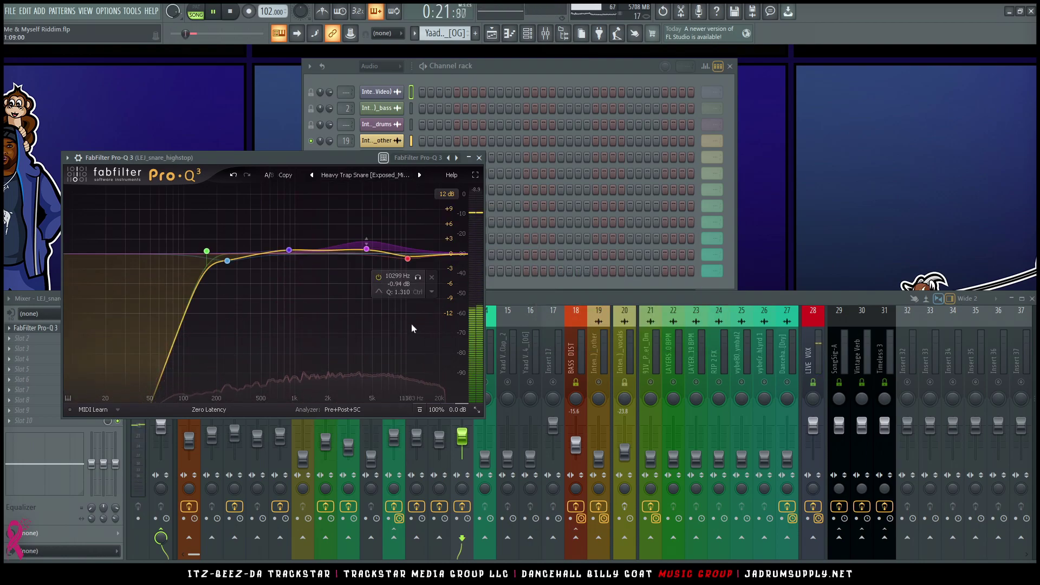
{"action": "key", "text": "space"}
- Insert ValhallaVintageVerb_x64 after the EQ on LEJ_snare_highstop and choose its Drum Air preset
{"action": "left_click", "coordinate": [487, 344]}
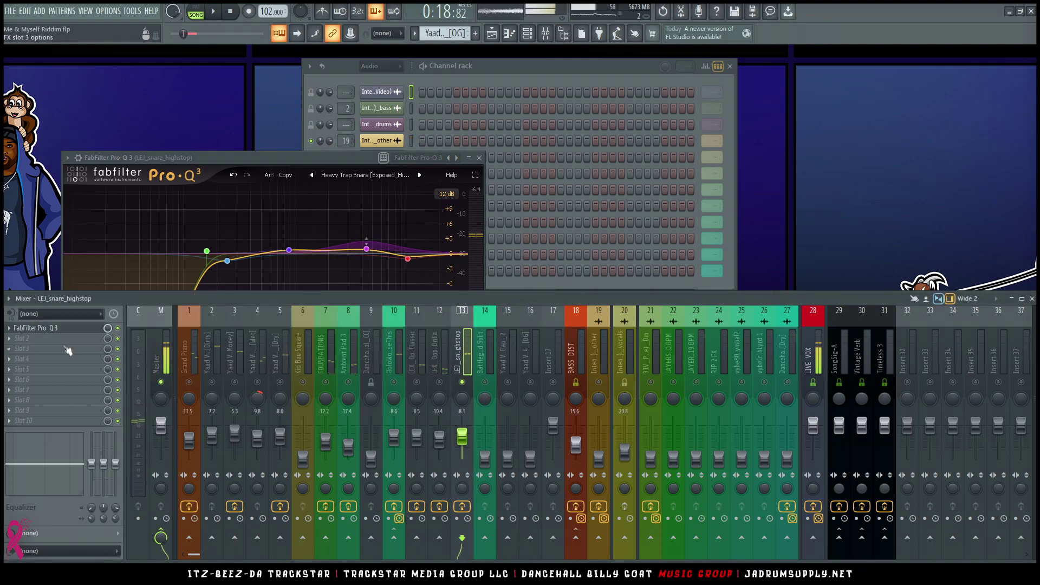
{"action": "left_click", "coordinate": [67, 350]}
{"action": "mouse_move", "coordinate": [427, 461]}
{"action": "mouse_move", "coordinate": [515, 477]}
{"action": "left_click", "coordinate": [582, 495]}
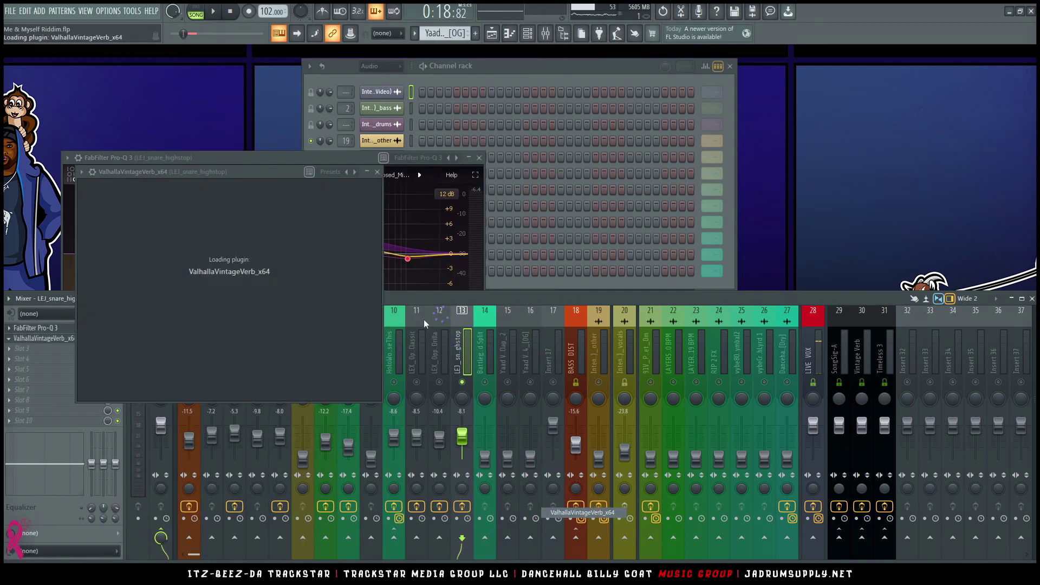
{"action": "key", "text": "space"}
{"action": "left_click", "coordinate": [562, 368]}
{"action": "left_click", "coordinate": [562, 368]}
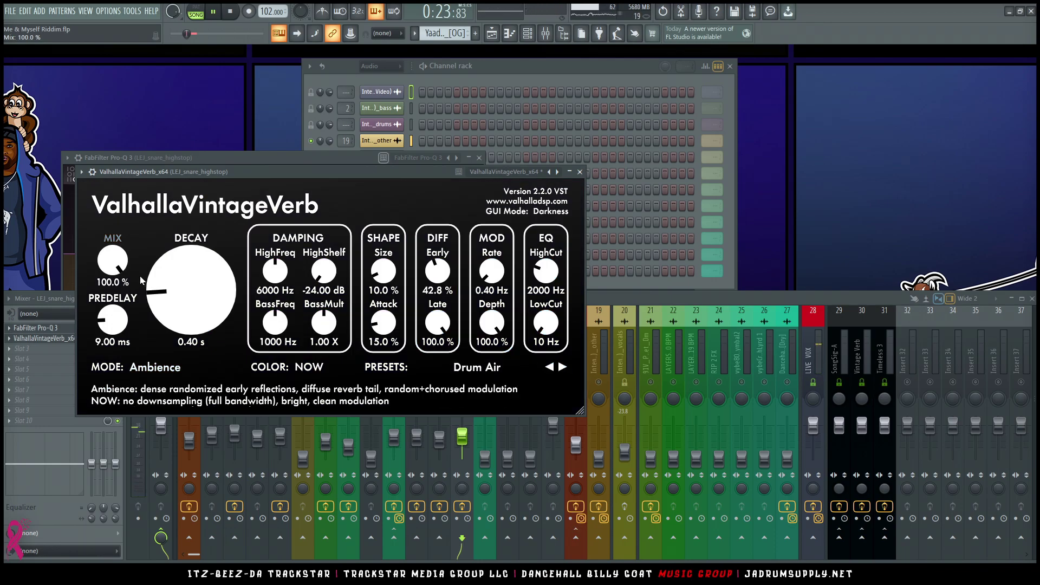
- Unsolo LEJ_snare_highstop and set its ValhallaVintageVerb mix to 17.6 %
{"action": "left_click", "coordinate": [601, 345]}
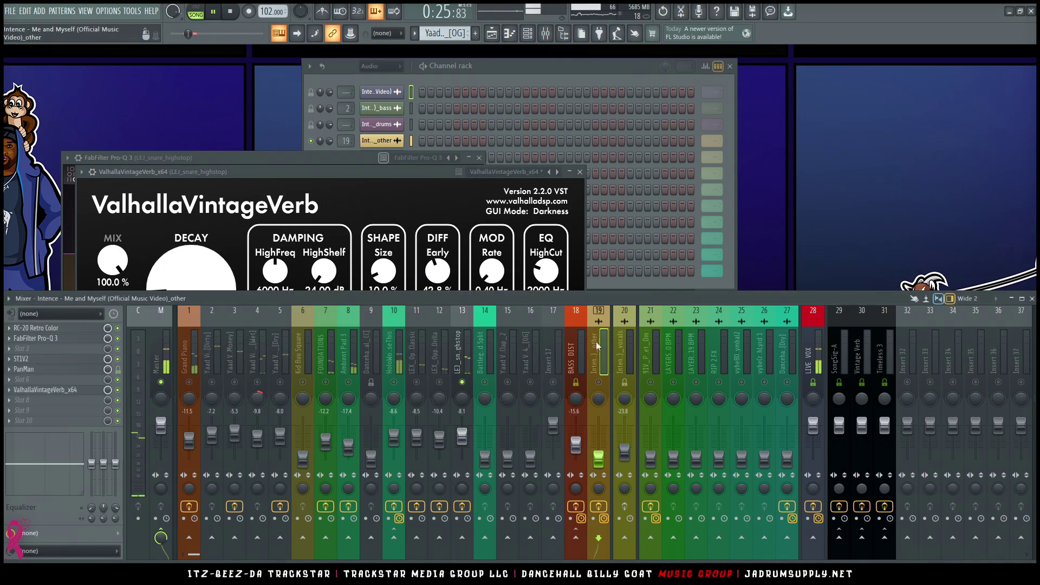
{"action": "right_click", "coordinate": [464, 381]}
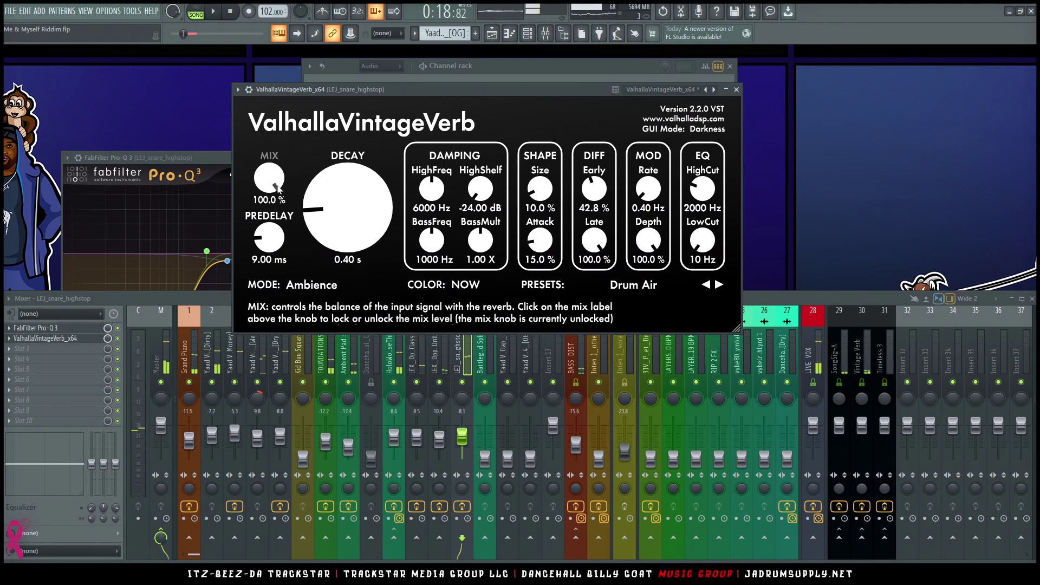
{"action": "left_click_drag", "start_coordinate": [278, 188], "coordinate": [282, 404]}
{"action": "left_click_drag", "start_coordinate": [260, 206], "coordinate": [265, 174]}
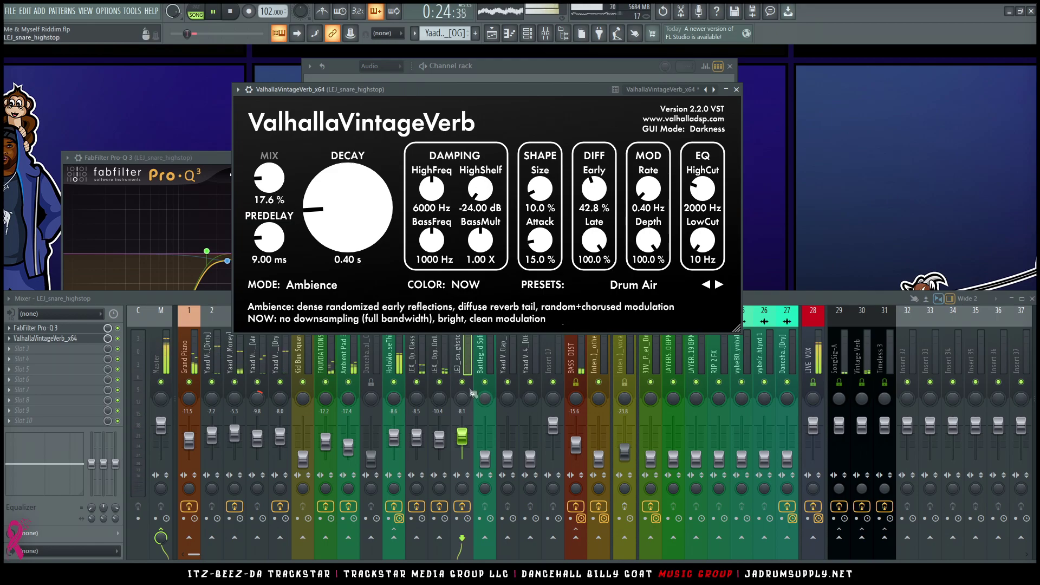
{"action": "left_click", "coordinate": [465, 397]}
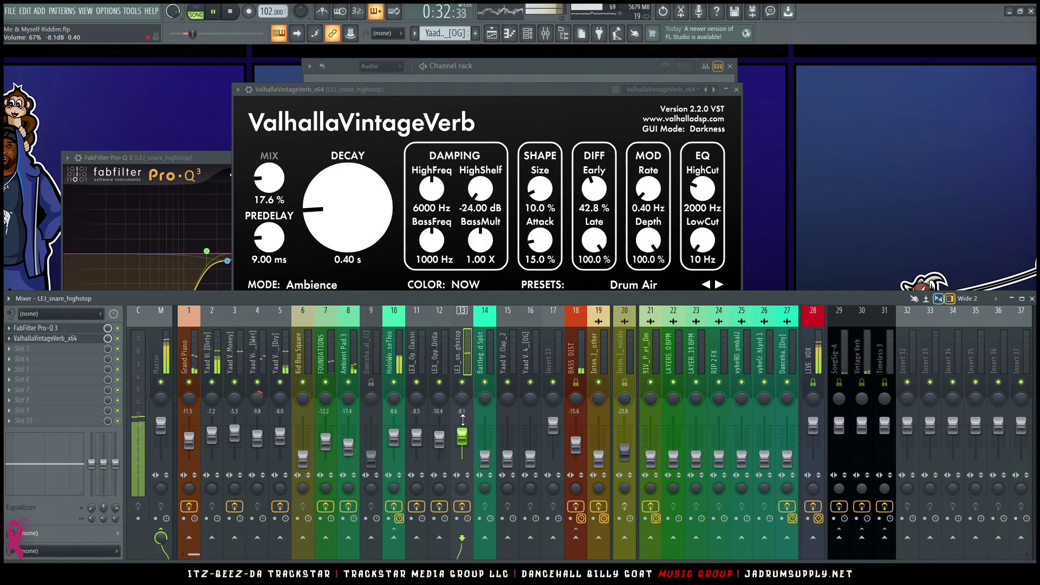
- Stop playback and move the playlist position to just before the Battleground Split clip at bar 15
{"action": "left_click", "coordinate": [495, 338]}
{"action": "key", "text": "space"}
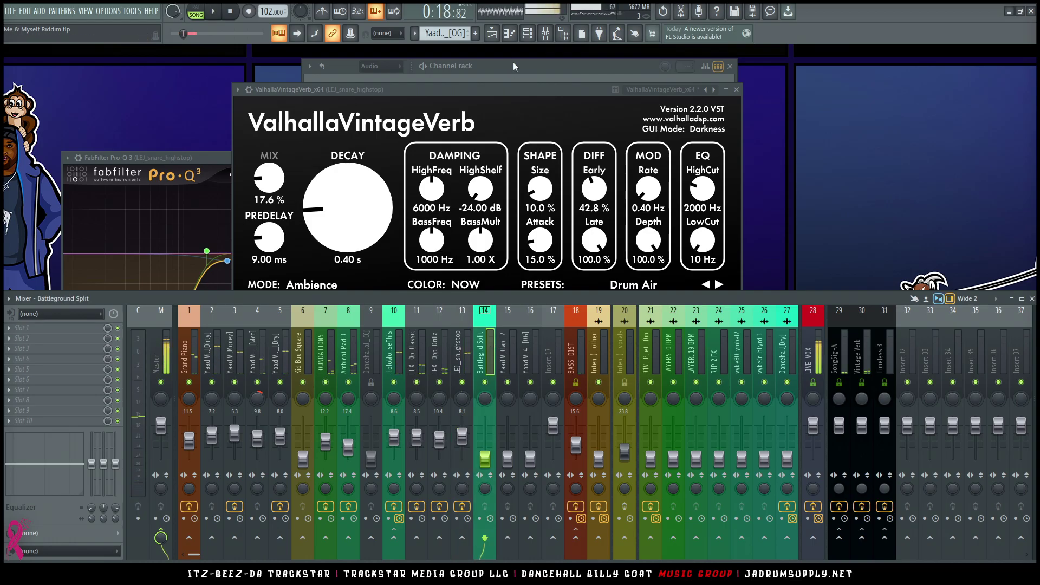
{"action": "left_click", "coordinate": [493, 34]}
{"action": "scroll", "coordinate": [807, 86], "scroll_direction": "down", "scroll_amount": 5}
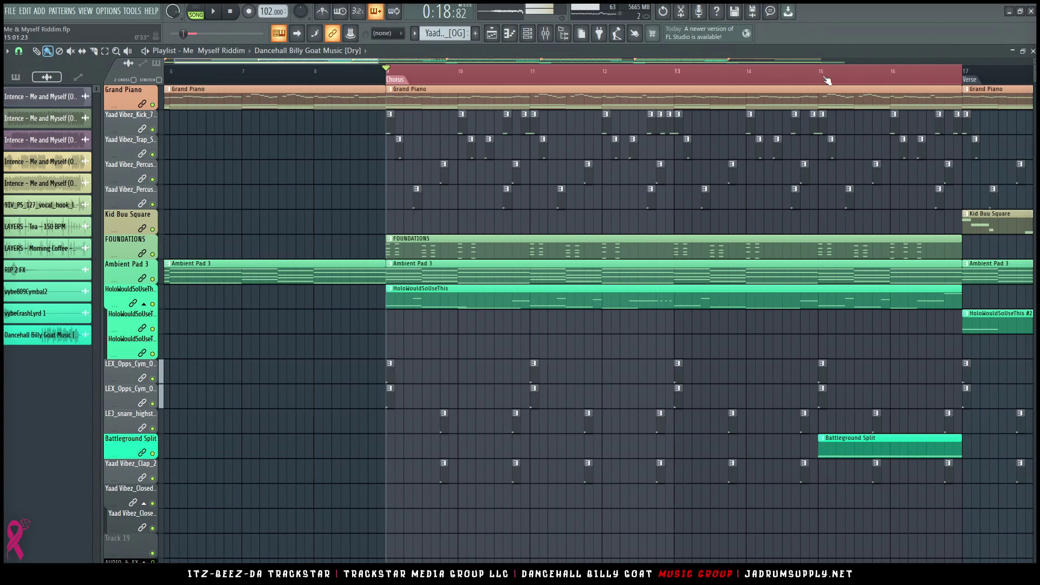
{"action": "left_click", "coordinate": [775, 73]}
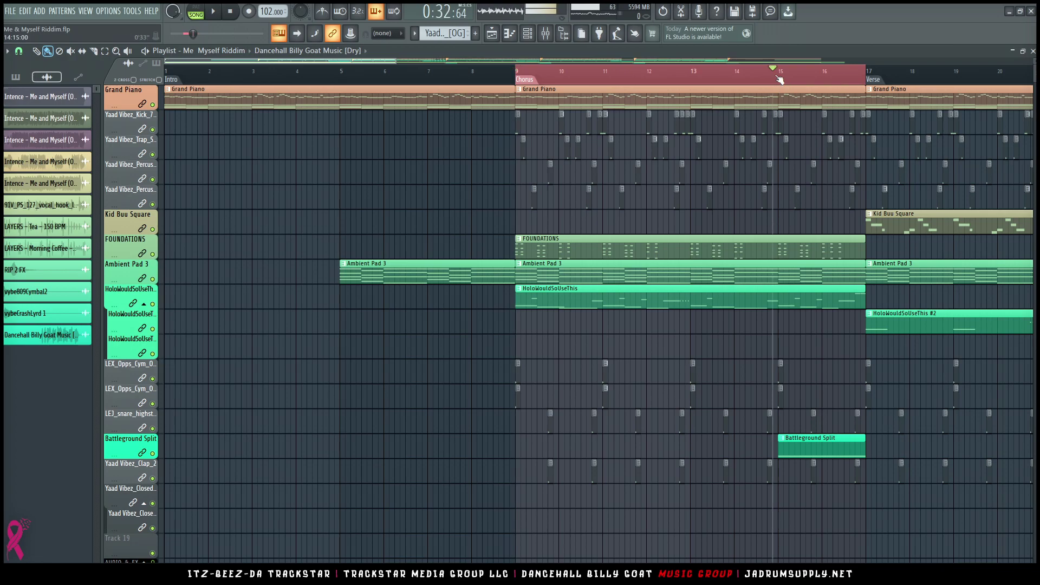
- Raise the Battleground Split mixer track's volume to about -16.7 dB and play the section
{"action": "left_click", "coordinate": [556, 34]}
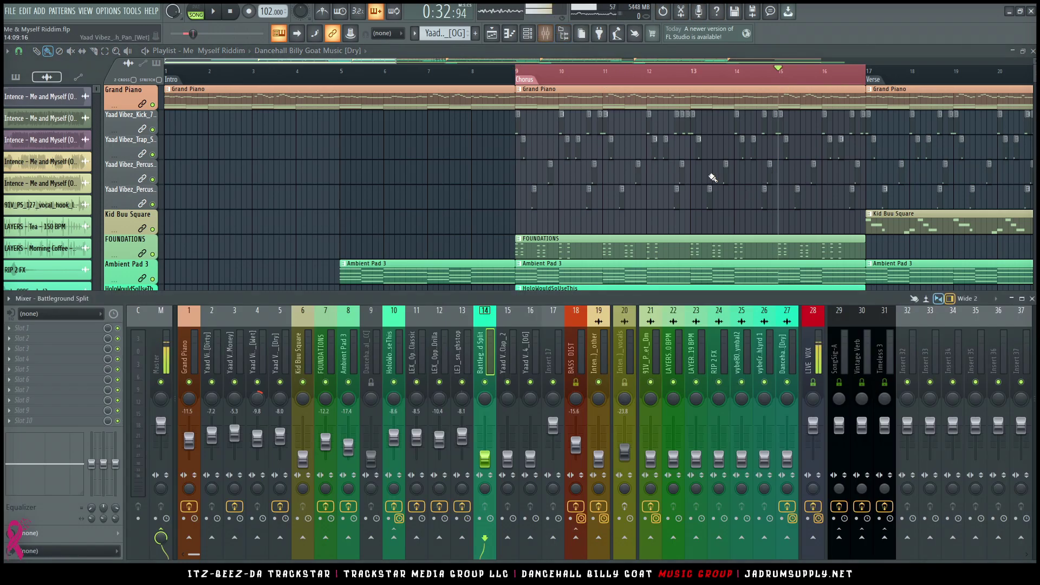
{"action": "left_click_drag", "start_coordinate": [486, 458], "coordinate": [486, 446]}
{"action": "key", "text": "space"}
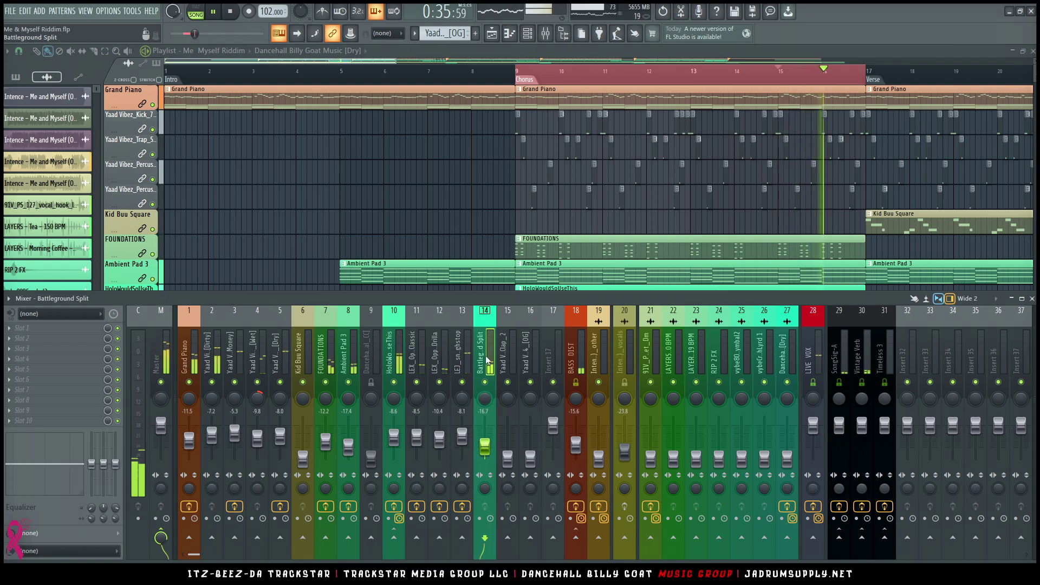
- Insert the stereo FabFilter Pro-Q 3 in the first effect slot of the Battleground Split track
{"action": "left_click", "coordinate": [64, 328]}
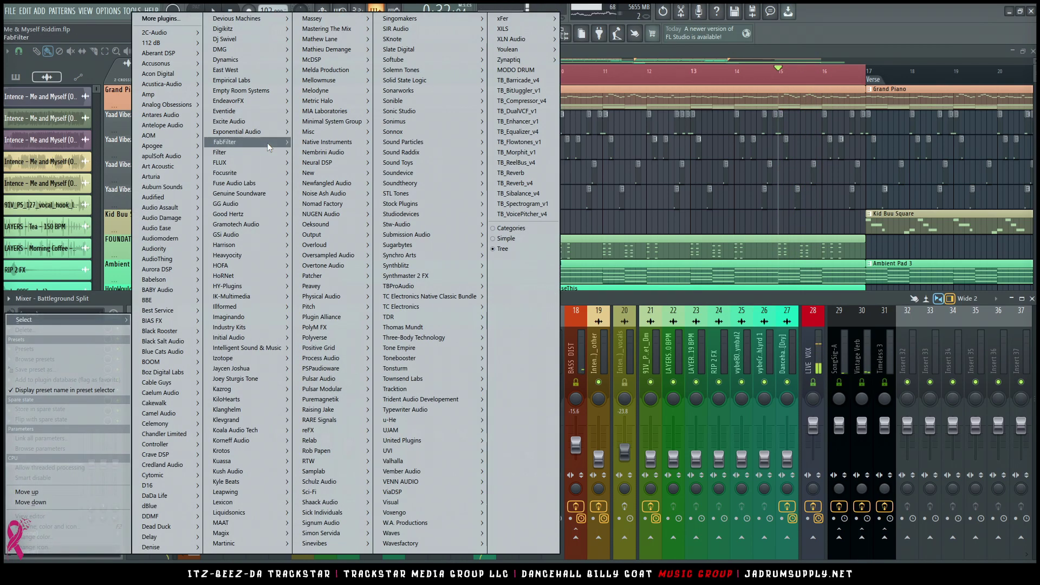
{"action": "mouse_move", "coordinate": [244, 142]}
{"action": "mouse_move", "coordinate": [306, 153]}
{"action": "mouse_move", "coordinate": [346, 173]}
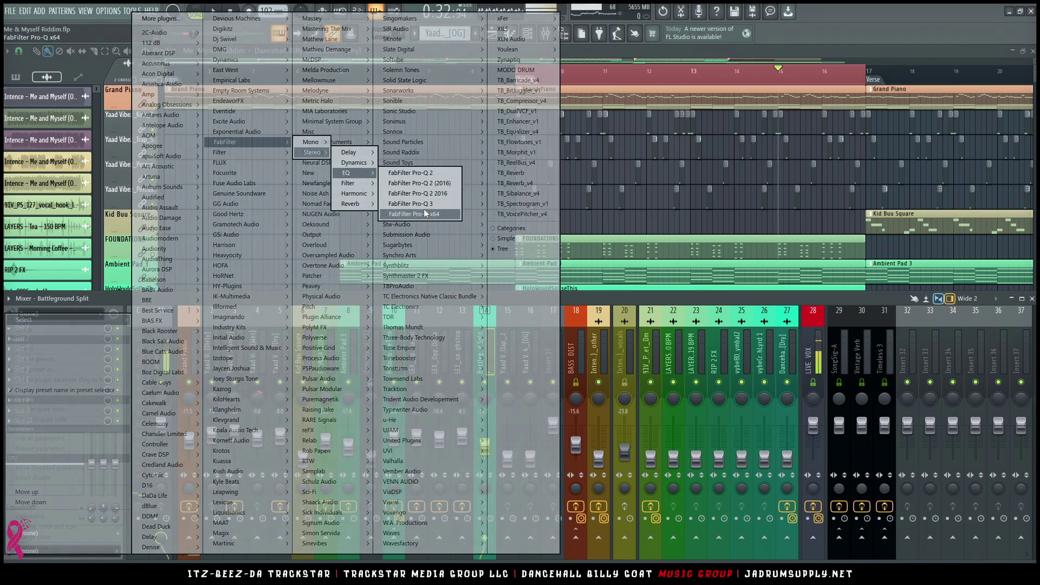
{"action": "left_click", "coordinate": [411, 203]}
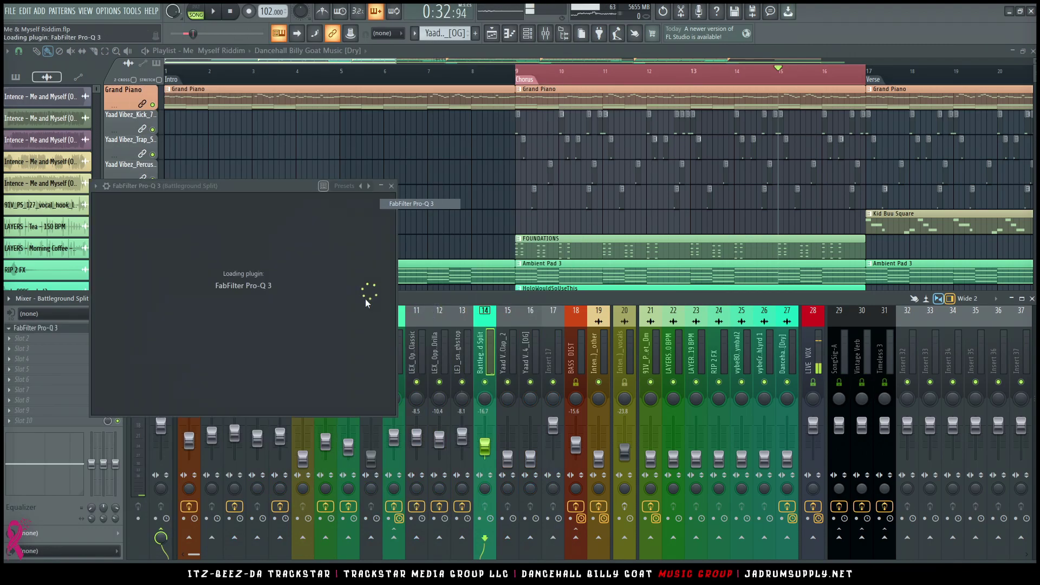
- Load the Vocals [FX] preset Atmosphere 3 [Washed] in the Battleground Split Pro-Q 3
{"action": "left_click", "coordinate": [360, 203]}
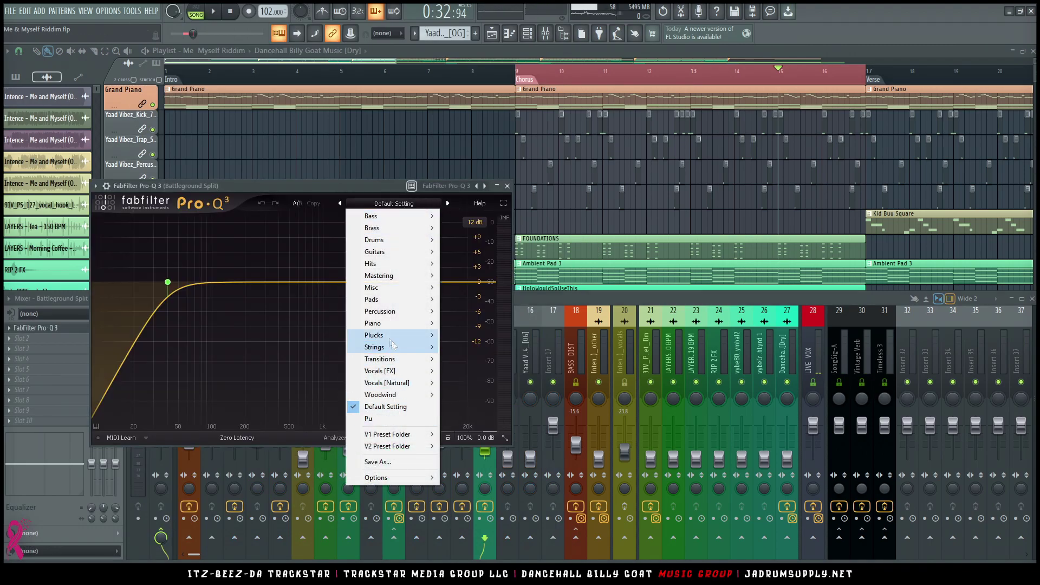
{"action": "mouse_move", "coordinate": [415, 372]}
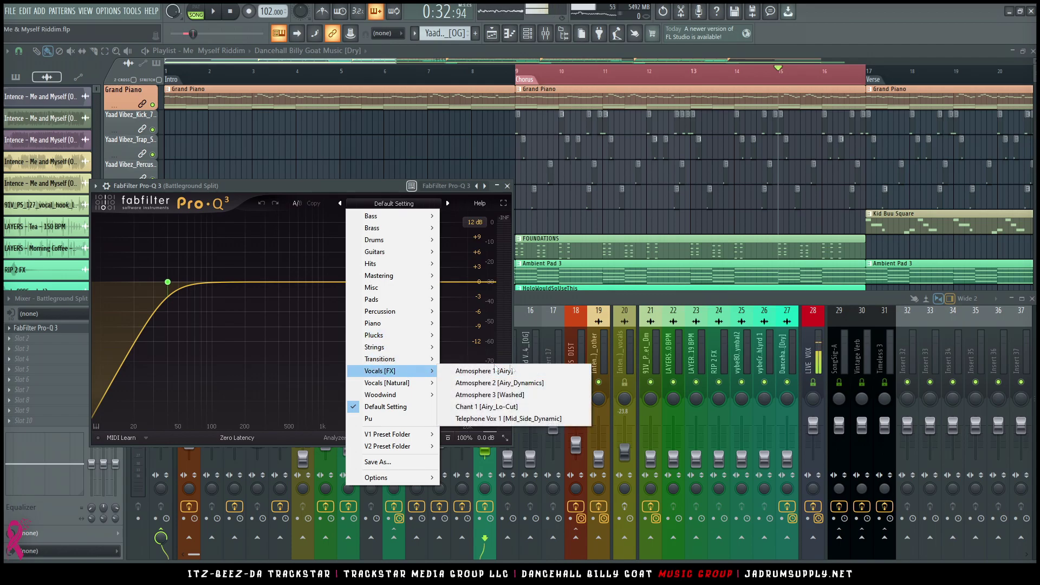
{"action": "left_click", "coordinate": [484, 371]}
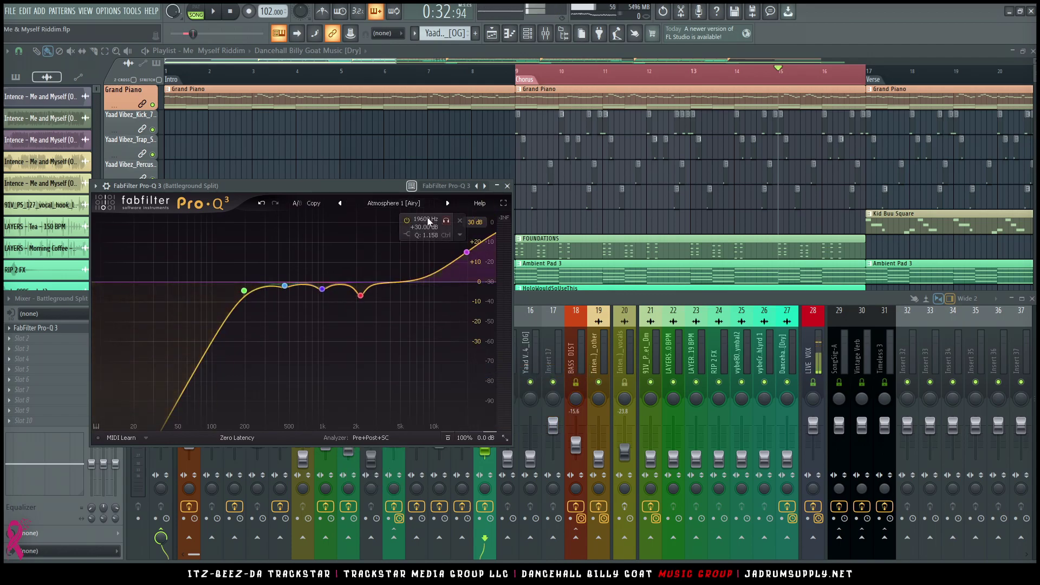
{"action": "left_click", "coordinate": [447, 203]}
{"action": "left_click", "coordinate": [447, 204]}
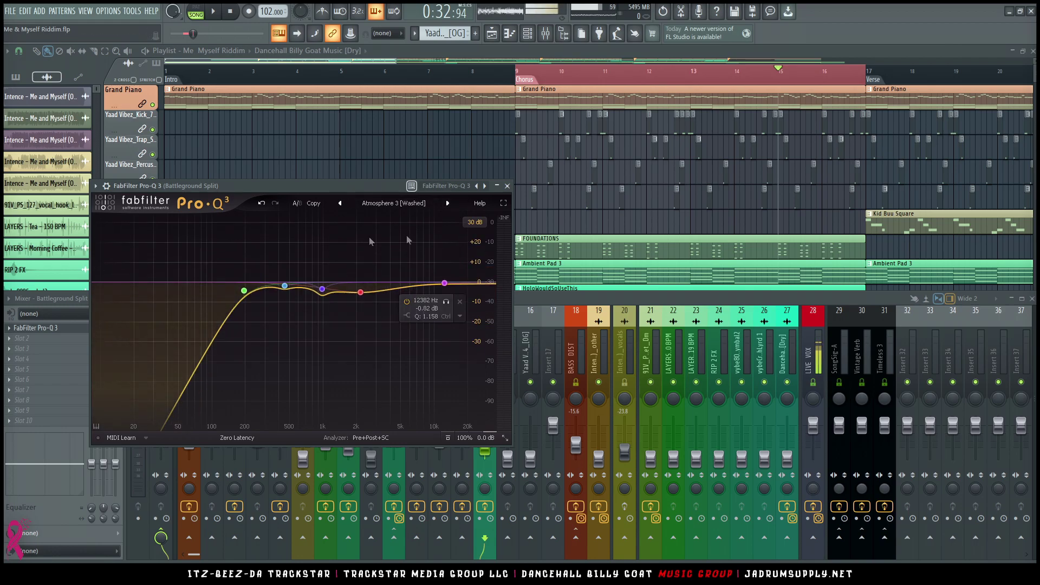
- Insert ValhallaPlate_x64 in the second effect slot of the Battleground Split mixer track
{"action": "left_click", "coordinate": [553, 347]}
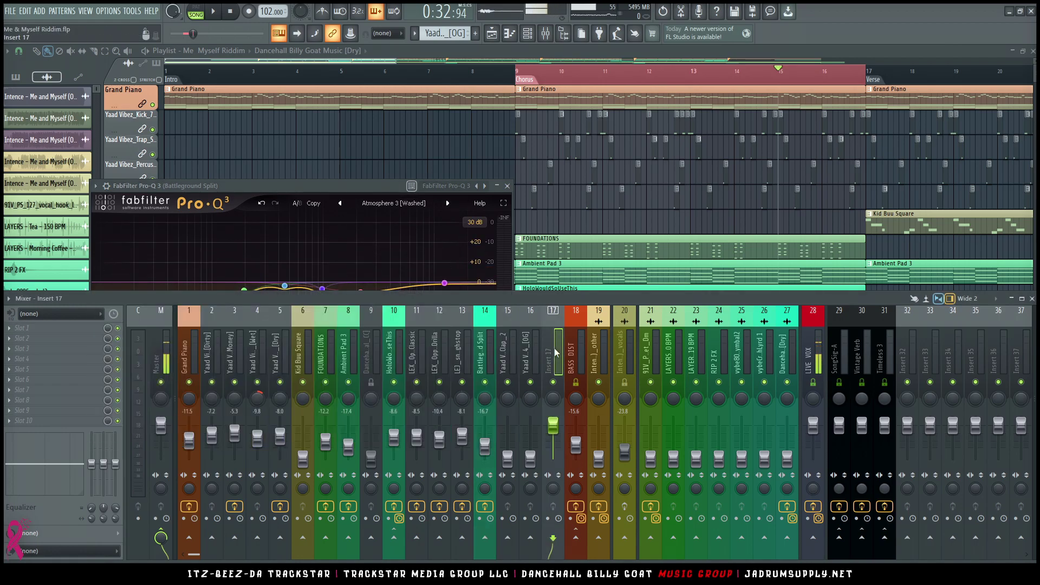
{"action": "left_click", "coordinate": [490, 358]}
{"action": "left_click", "coordinate": [70, 342]}
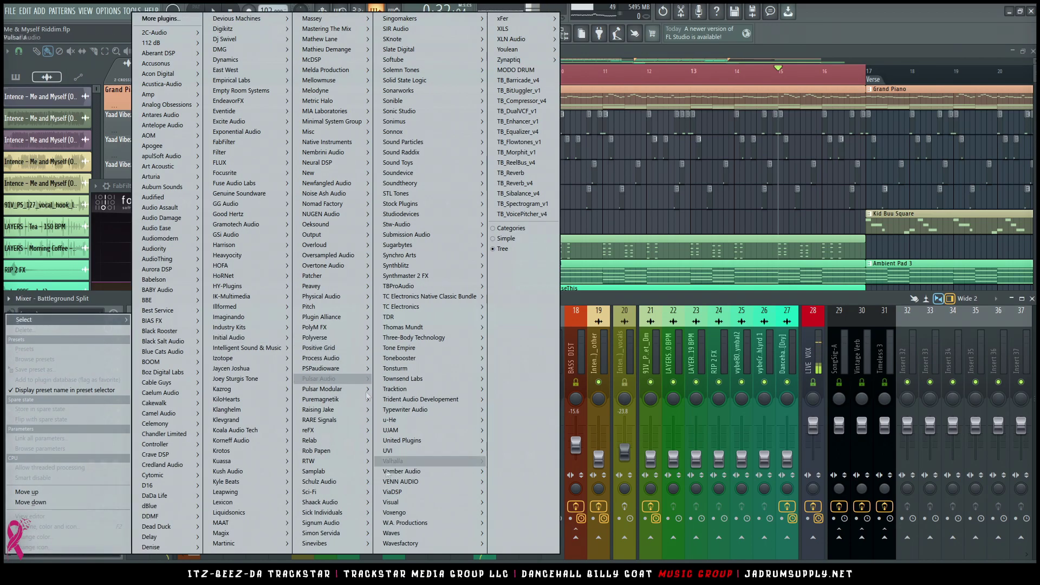
{"action": "mouse_move", "coordinate": [418, 464]}
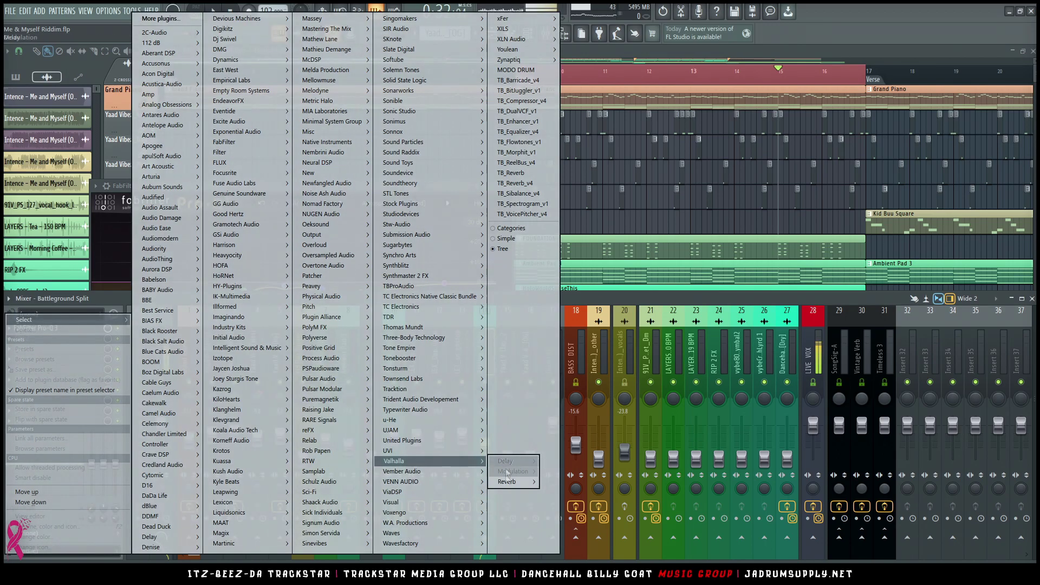
{"action": "mouse_move", "coordinate": [507, 482]}
{"action": "left_click", "coordinate": [574, 482]}
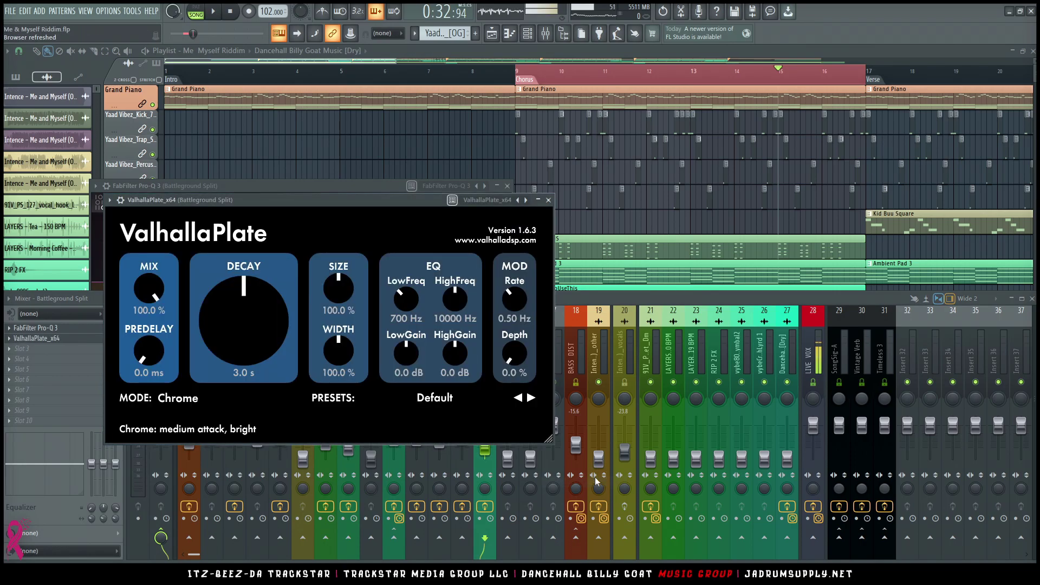
- Set the Battleground Split ValhallaPlate to Adamantium mode, 3.6 s decay, 38% mix, 132.8% width and 132% size
{"action": "scroll", "coordinate": [244, 345], "scroll_direction": "up", "scroll_amount": 1}
{"action": "left_click", "coordinate": [179, 403]}
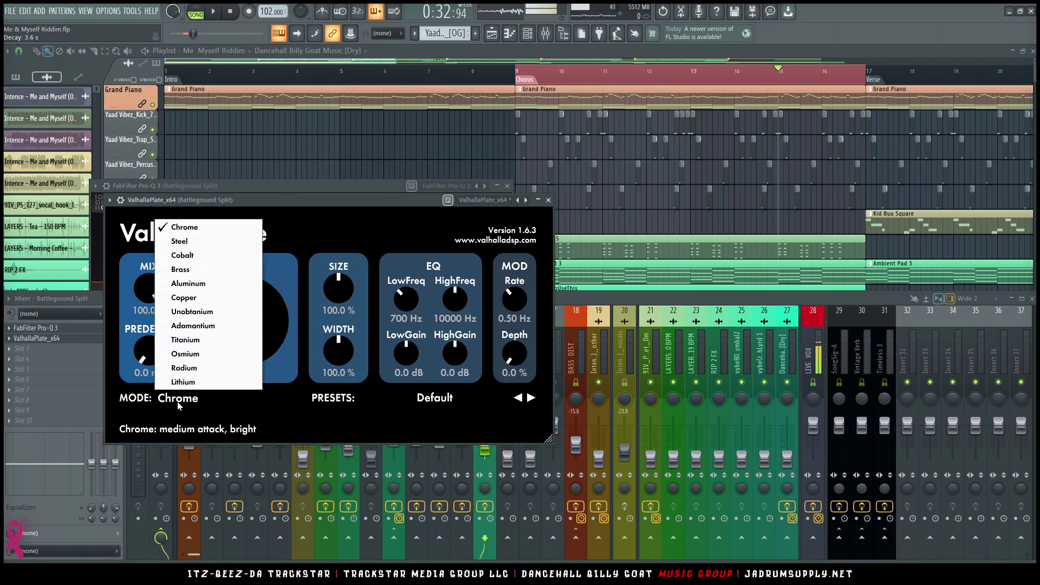
{"action": "left_click", "coordinate": [194, 325]}
{"action": "left_click_drag", "start_coordinate": [154, 301], "coordinate": [147, 358]}
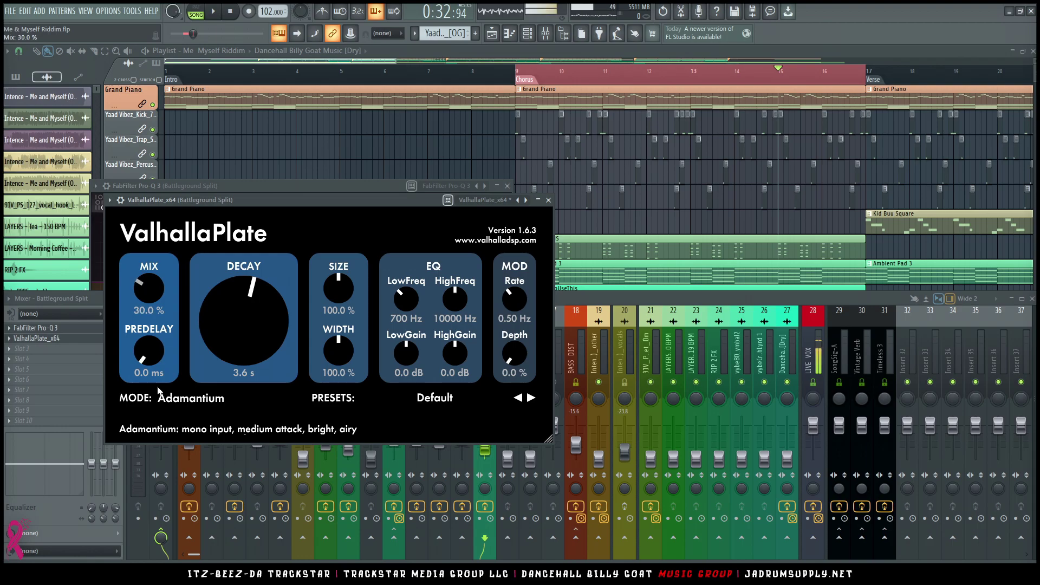
{"action": "left_click_drag", "start_coordinate": [156, 382], "coordinate": [154, 378]}
{"action": "left_click_drag", "start_coordinate": [337, 349], "coordinate": [336, 325]}
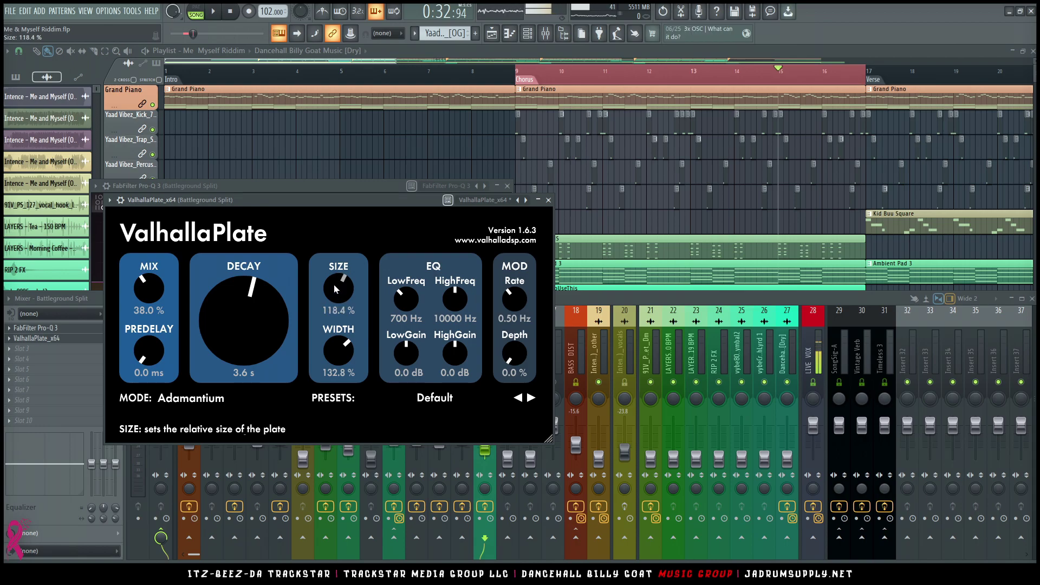
{"action": "left_click_drag", "start_coordinate": [335, 289], "coordinate": [336, 277]}
- Play the Battleground Split section repeatedly, comparing it with the track's effects bypassed and enabled
{"action": "key", "text": "space"}
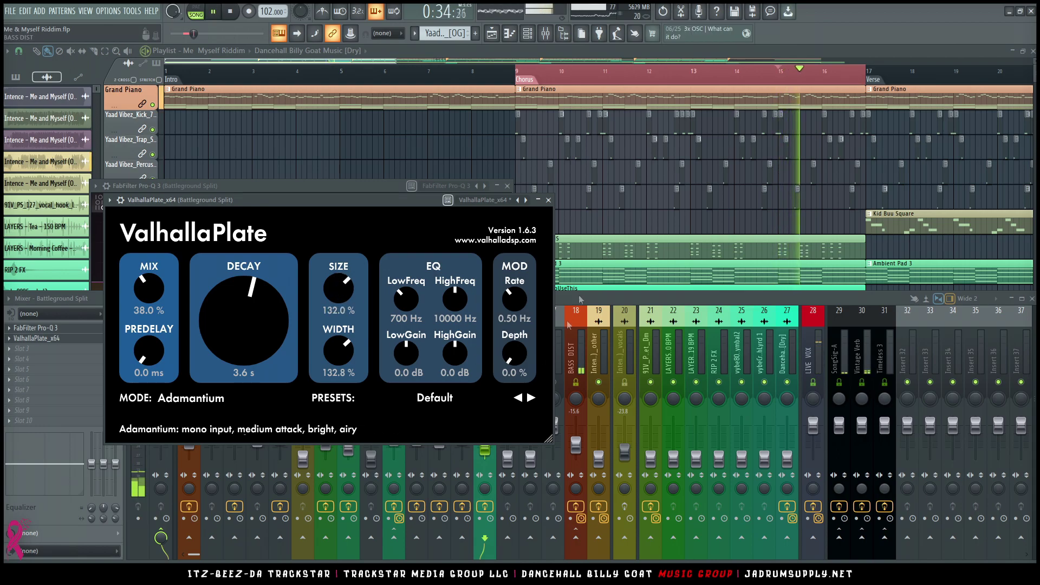
{"action": "left_click", "coordinate": [599, 352]}
{"action": "key", "text": "space"}
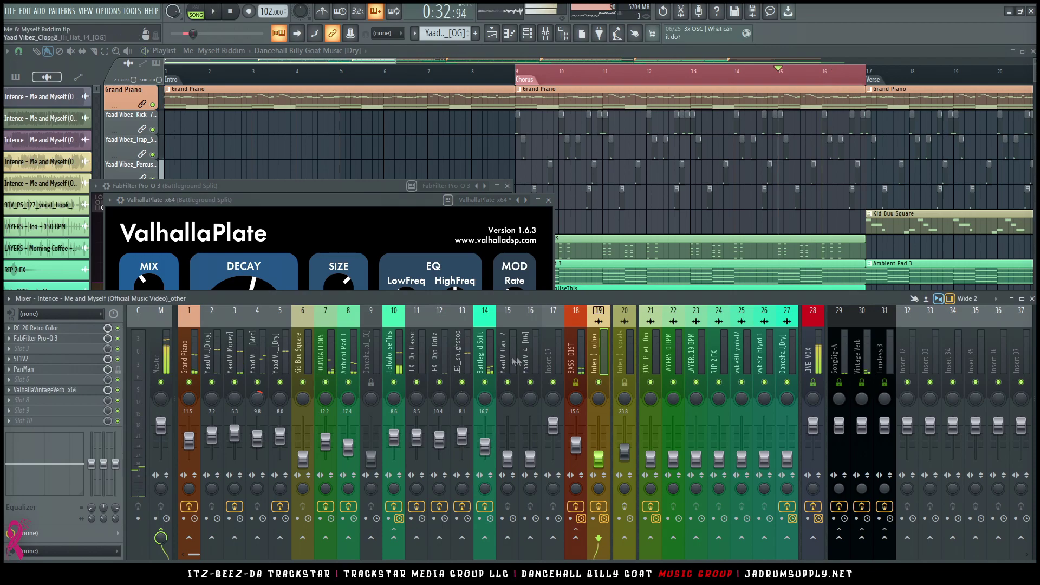
{"action": "left_click", "coordinate": [492, 354]}
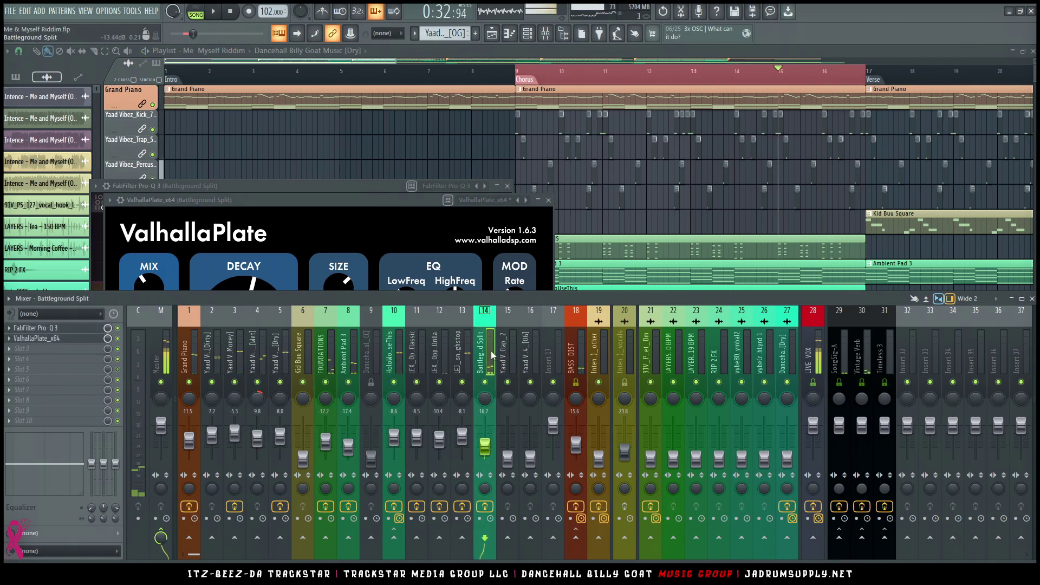
{"action": "left_click", "coordinate": [486, 507]}
{"action": "key", "text": "space"}
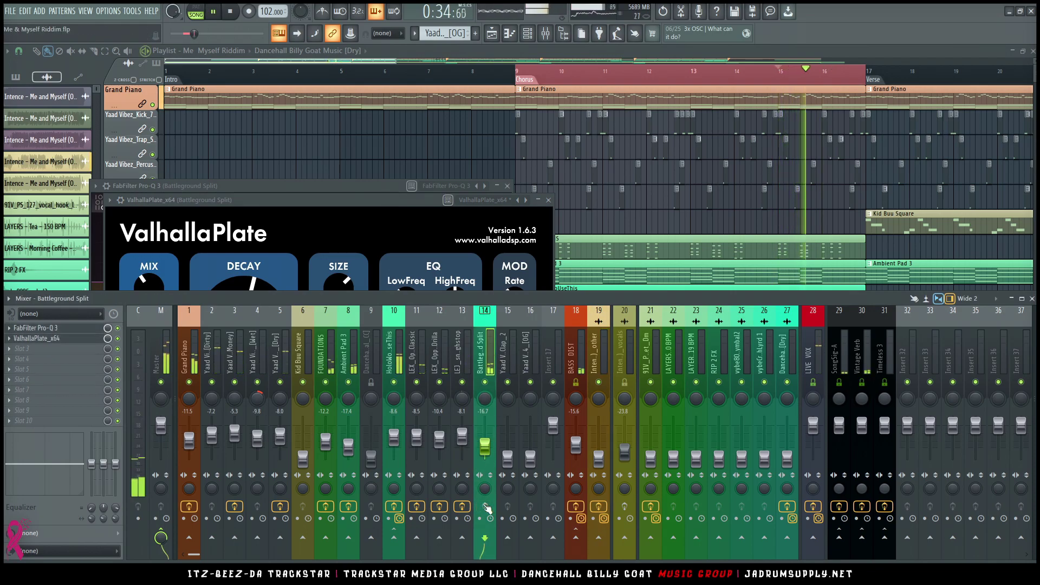
{"action": "key", "text": "space"}
{"action": "key", "text": "space"}
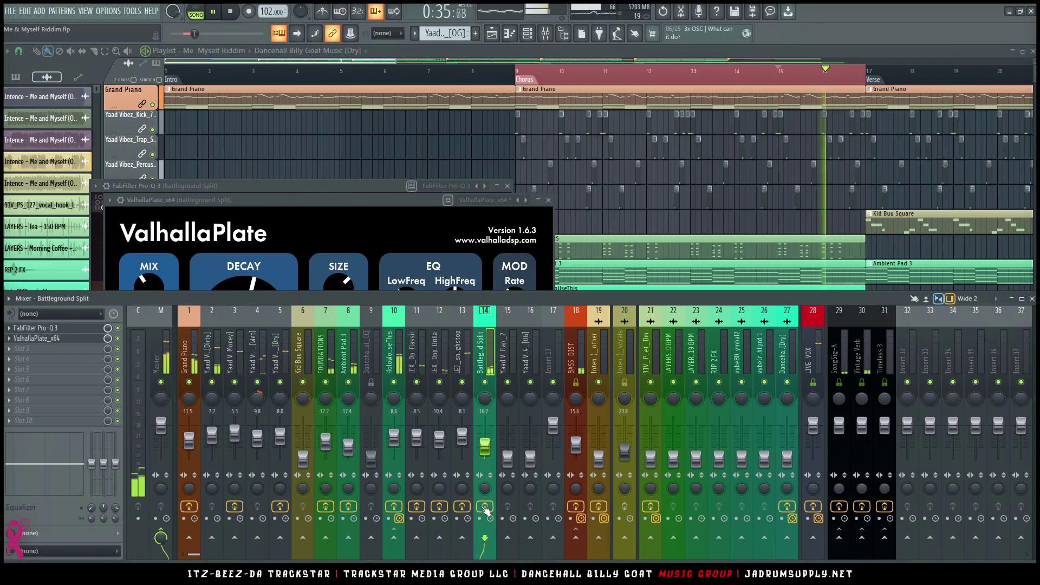
{"action": "key", "text": "space"}
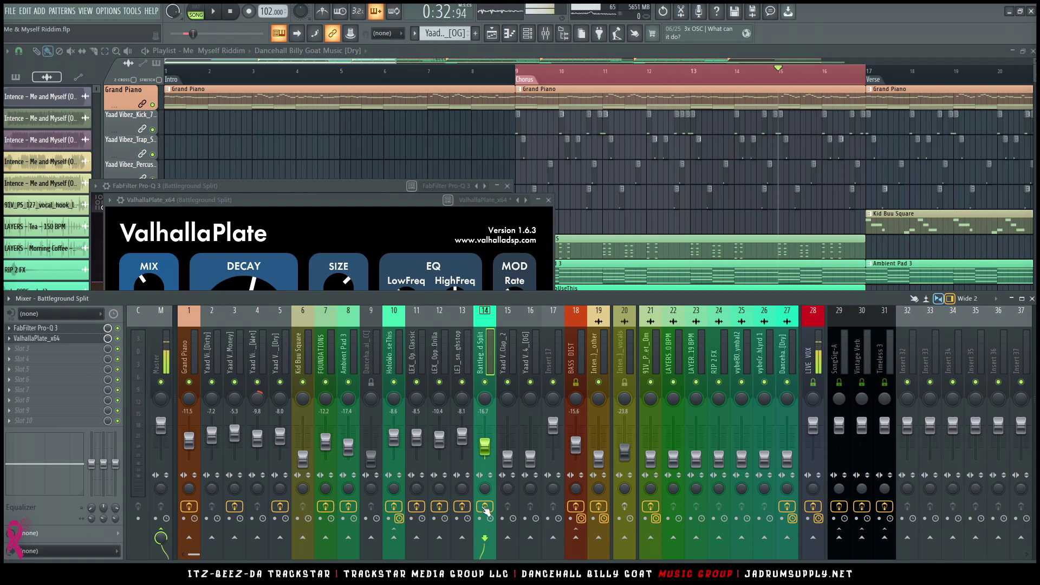
{"action": "key", "text": "space"}
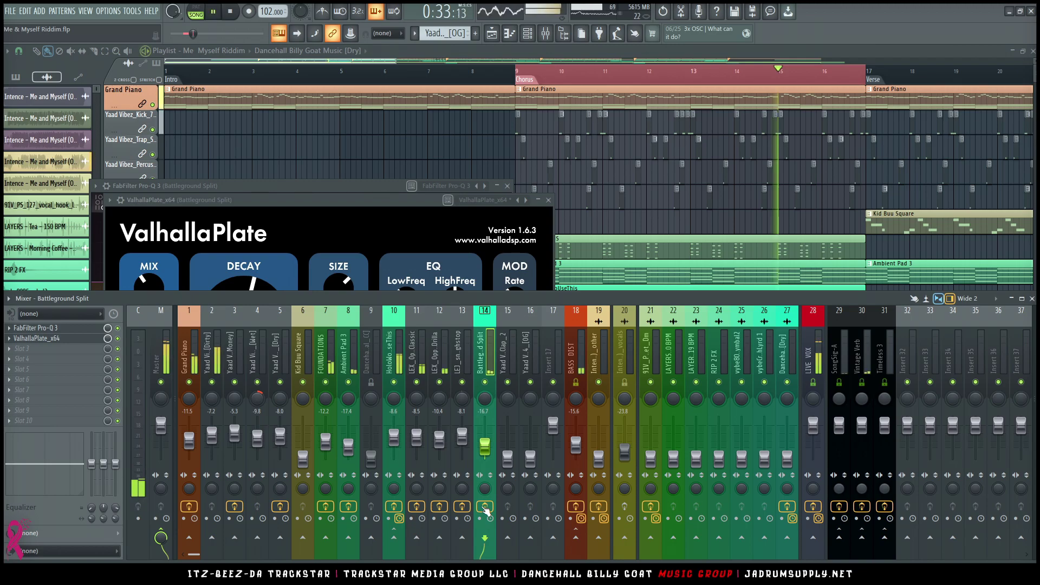
{"action": "key", "text": "space"}
- Raise the Yaad Vibez_Clap_2 mixer track's volume to about -8.4 dB and play the section
{"action": "left_click", "coordinate": [511, 464]}
{"action": "left_click_drag", "start_coordinate": [508, 446], "coordinate": [512, 442]}
{"action": "key", "text": "space"}
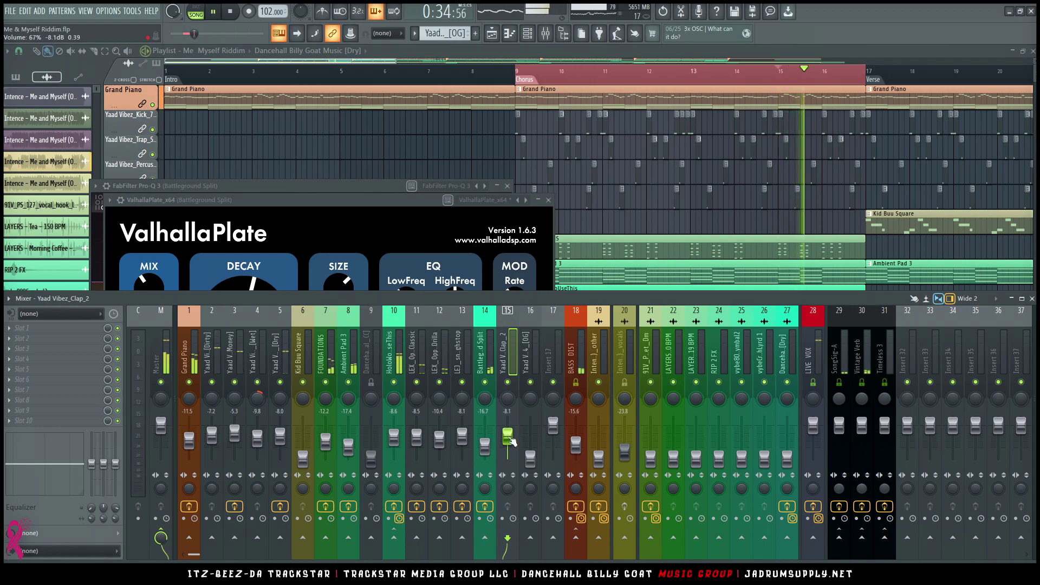
{"action": "key", "text": "space"}
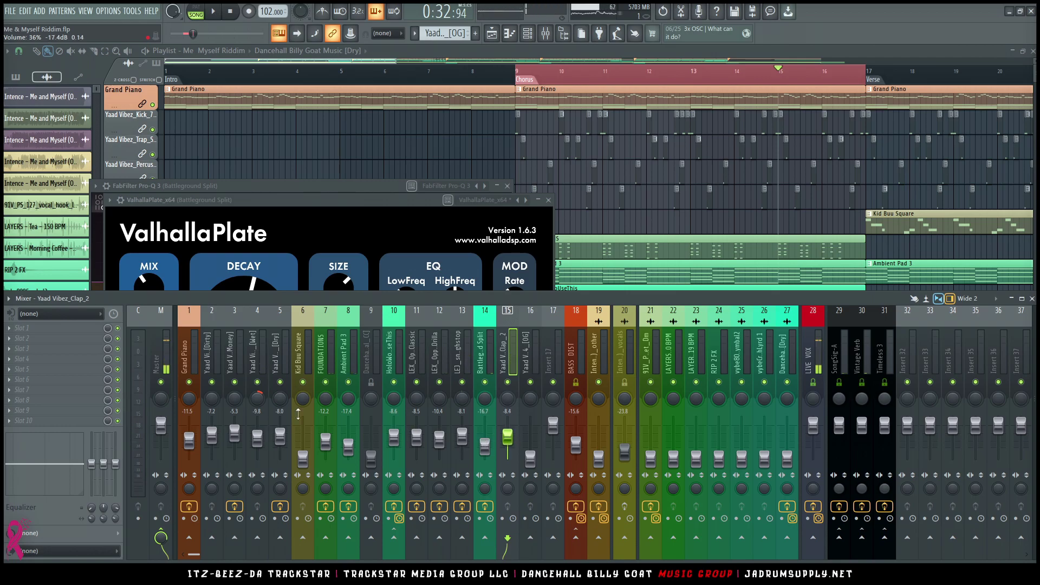
- Insert FabFilter Pro-Q 3 on the Yaad Vibez_Clap_2 track and load the Drums preset Clap [Thick_Where_It_Counts]
{"action": "left_click", "coordinate": [64, 337]}
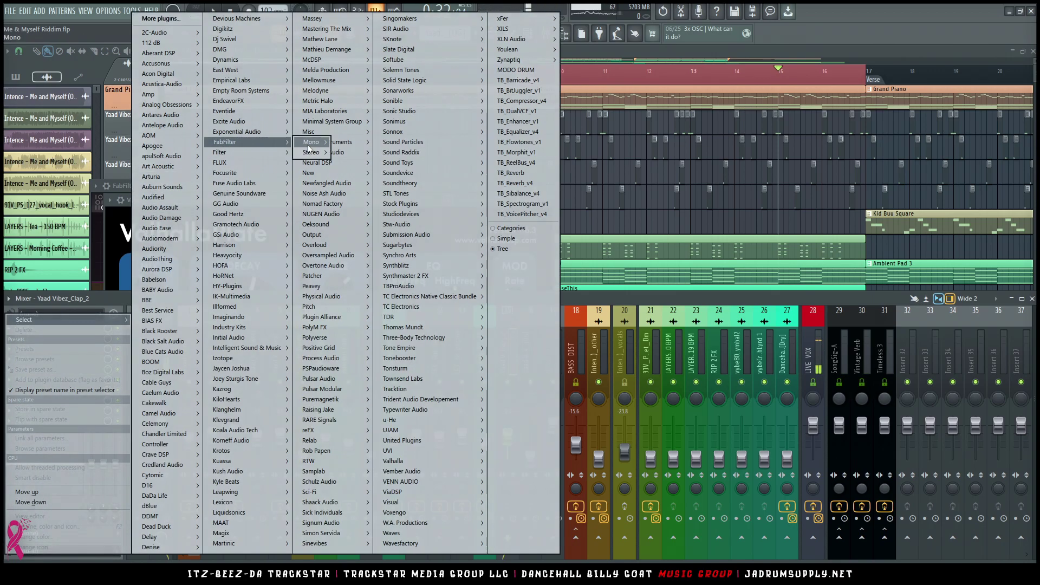
{"action": "left_click", "coordinate": [417, 173]}
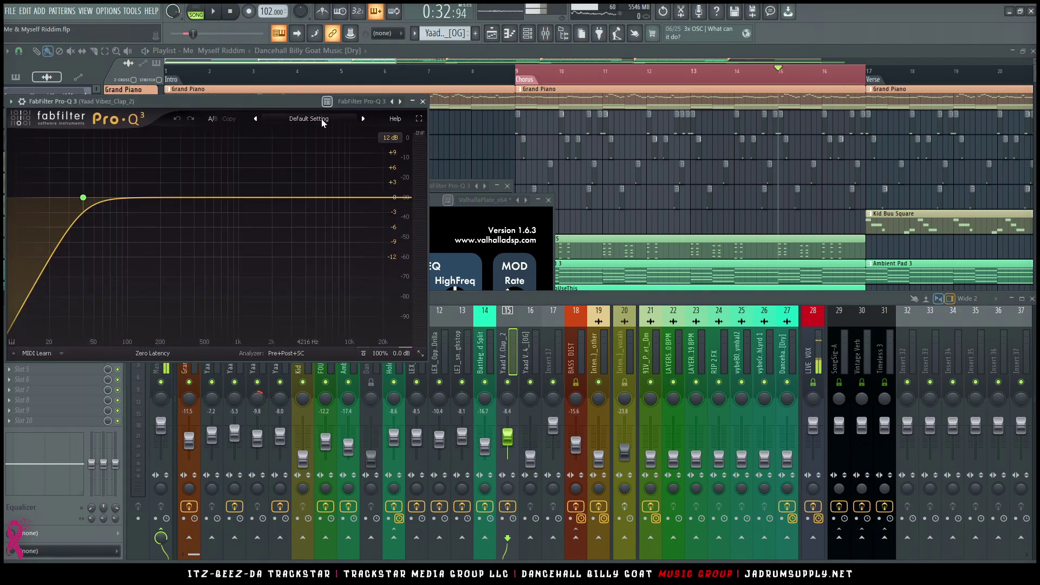
{"action": "left_click", "coordinate": [321, 118]}
{"action": "mouse_move", "coordinate": [301, 157]}
{"action": "mouse_move", "coordinate": [394, 168]}
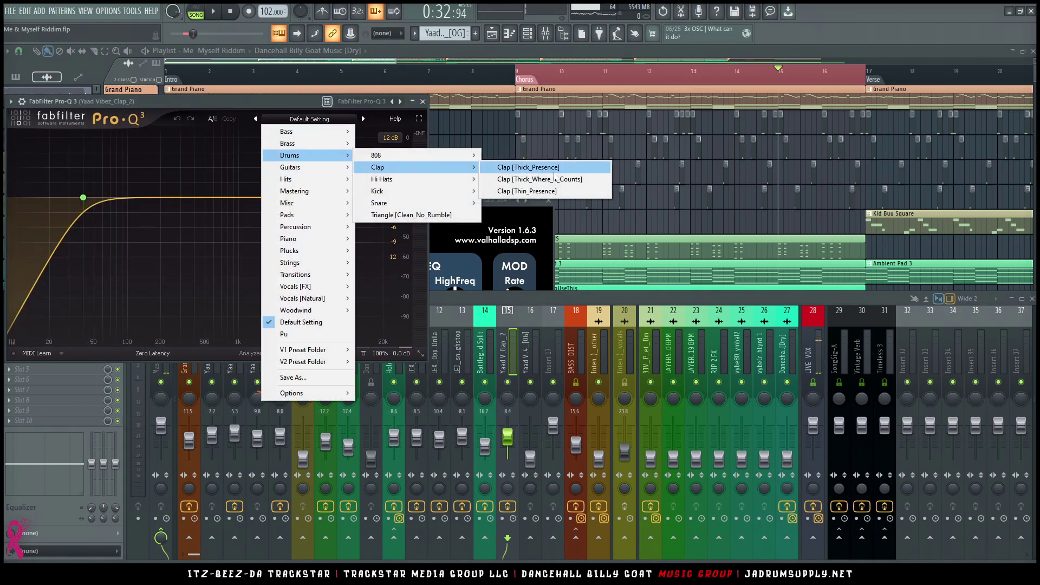
{"action": "left_click", "coordinate": [555, 180]}
- Insert ValhallaPlate_x64 in the second effect slot of the Yaad Vibez_Clap_2 track
{"action": "left_click", "coordinate": [504, 347]}
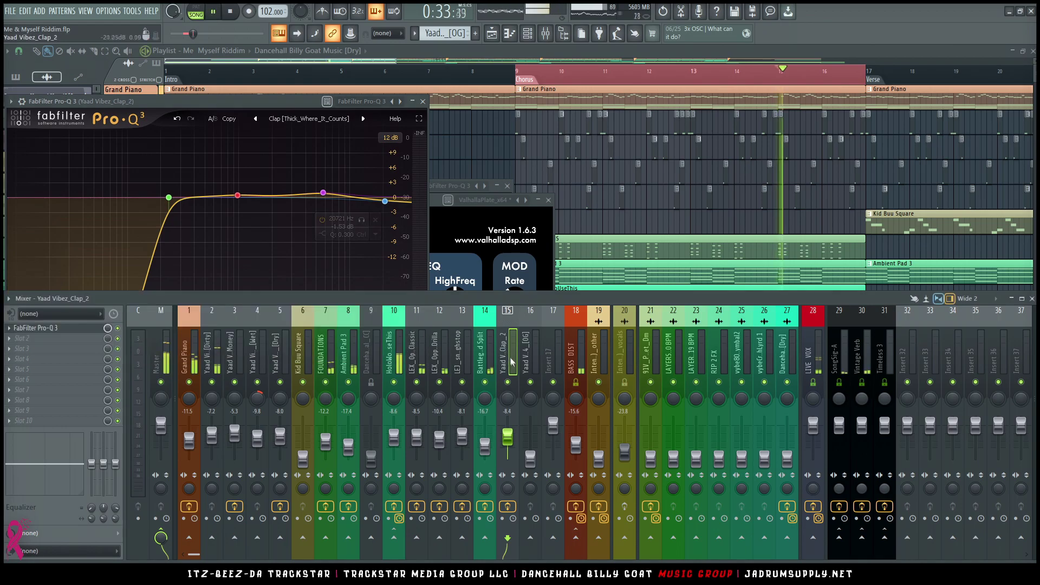
{"action": "left_click", "coordinate": [22, 318]}
{"action": "mouse_move", "coordinate": [24, 320]}
{"action": "mouse_move", "coordinate": [412, 461]}
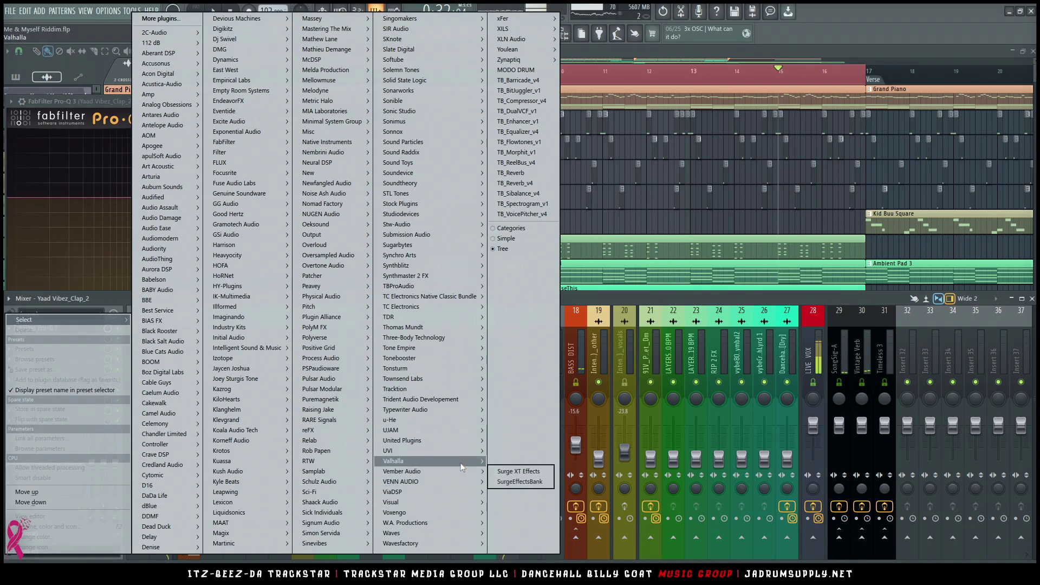
{"action": "mouse_move", "coordinate": [512, 481]}
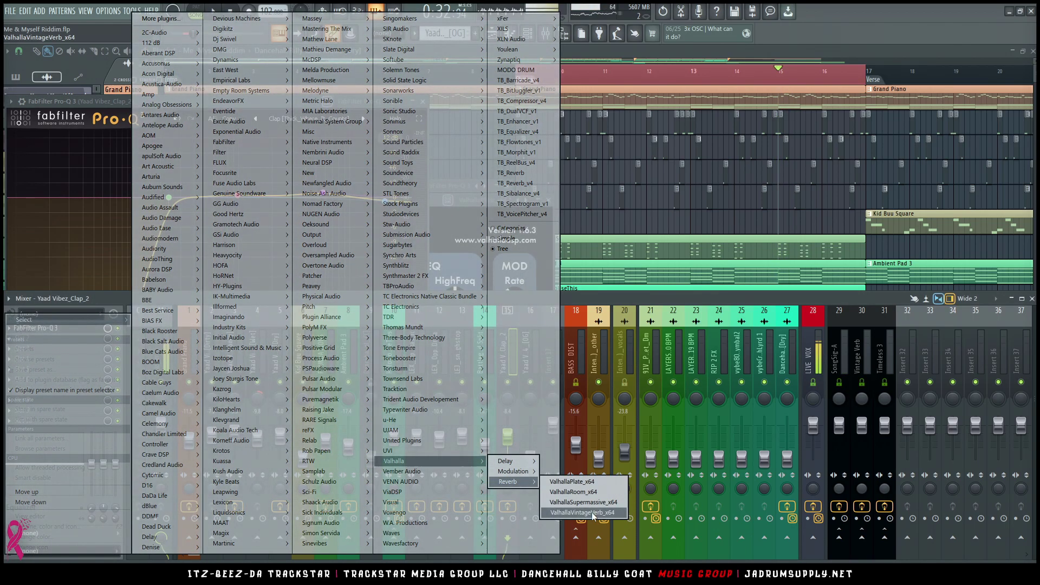
{"action": "left_click", "coordinate": [598, 482]}
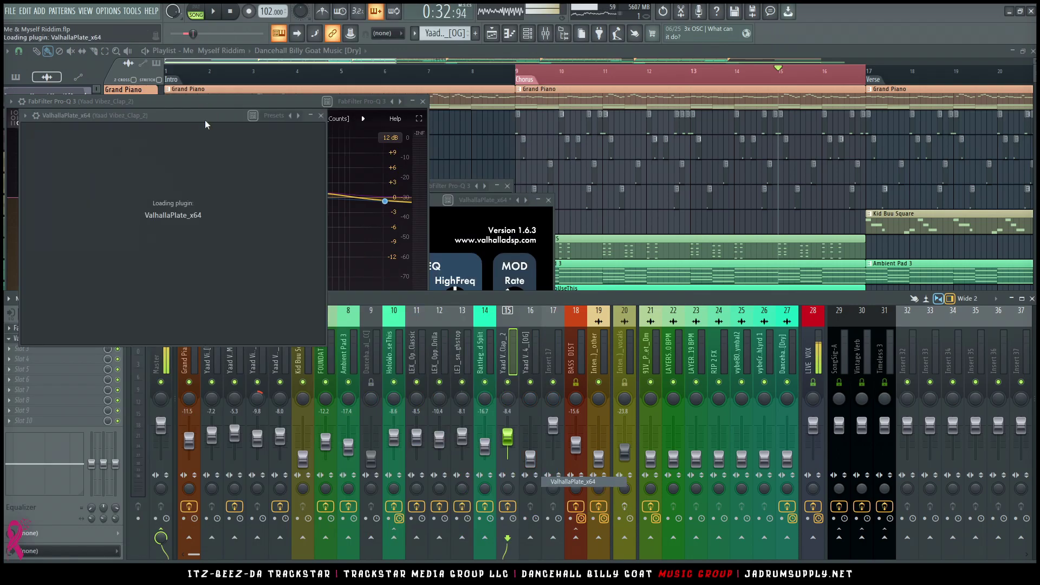
- Set the clap's ValhallaPlate to Steel mode with 2.8 s decay, 18.2 ms predelay and 22% mix
{"action": "left_click", "coordinate": [452, 320]}
{"action": "left_click", "coordinate": [433, 350]}
{"action": "left_click_drag", "start_coordinate": [519, 256], "coordinate": [519, 259]}
{"action": "left_click_drag", "start_coordinate": [420, 265], "coordinate": [418, 255]}
{"action": "left_click_drag", "start_coordinate": [414, 213], "coordinate": [425, 332]}
- Audition the clap soloed and in the chorus, lowering its track volume to about -16.5 dB
{"action": "key", "text": "space"}
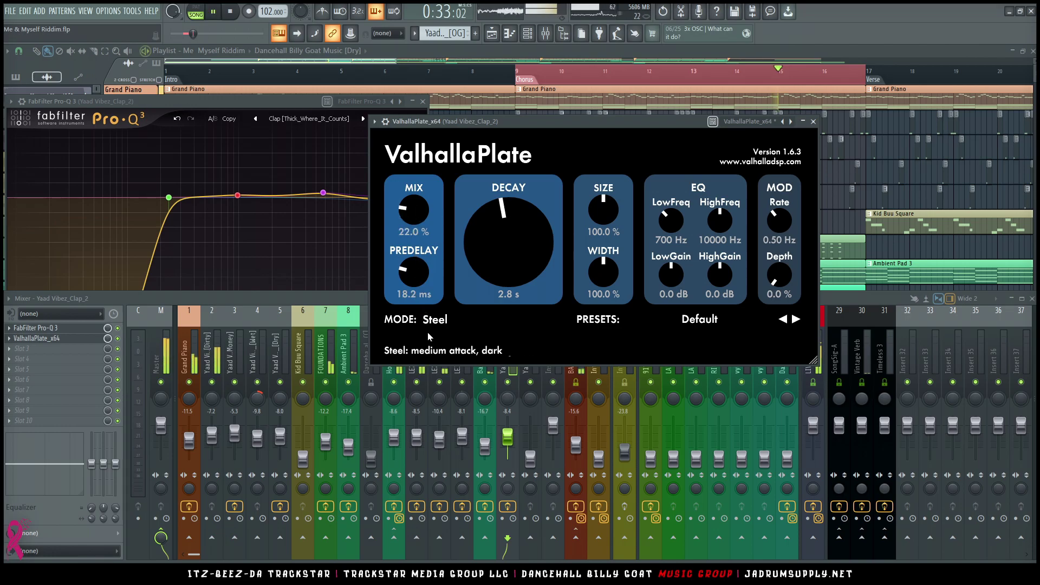
{"action": "left_click", "coordinate": [510, 387]}
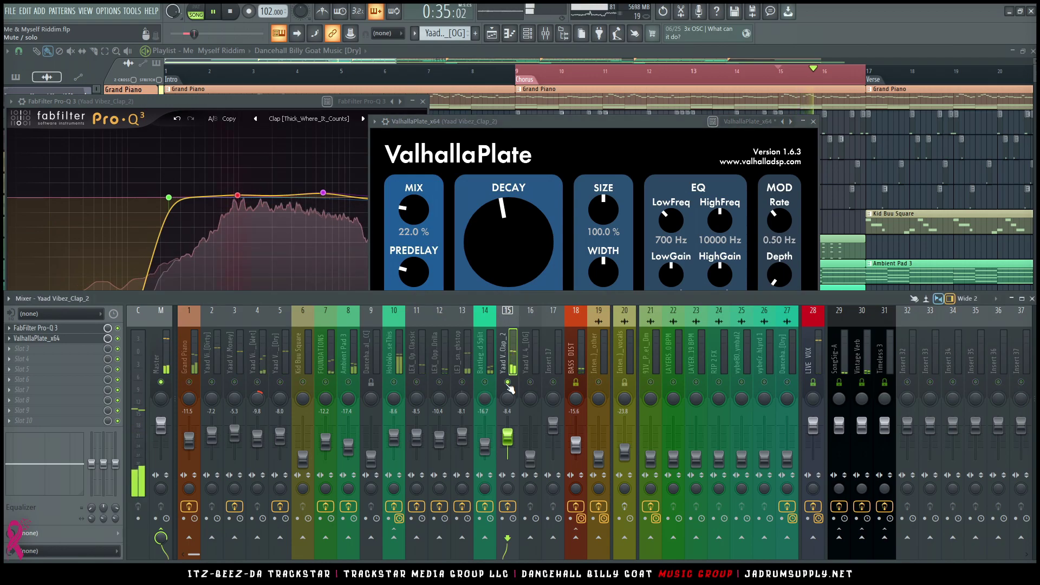
{"action": "key", "text": "space"}
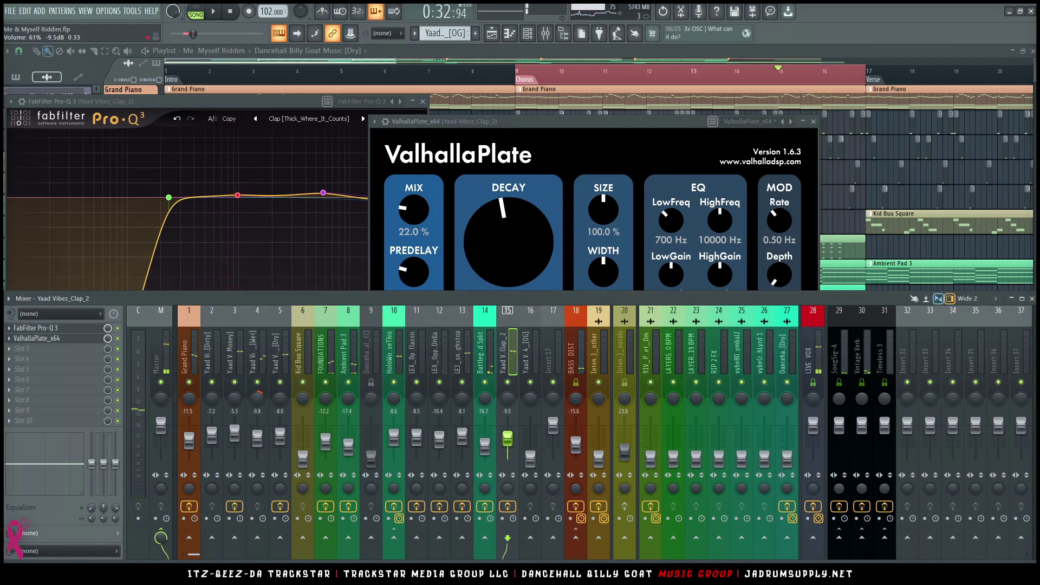
{"action": "key", "text": "space"}
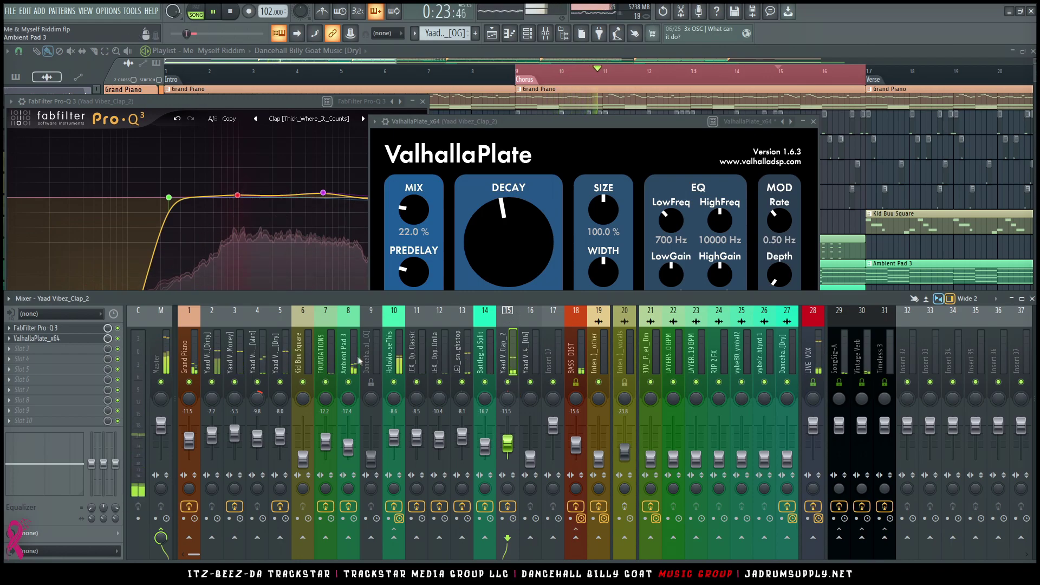
{"action": "scroll", "coordinate": [507, 445], "scroll_direction": "down", "scroll_amount": 2}
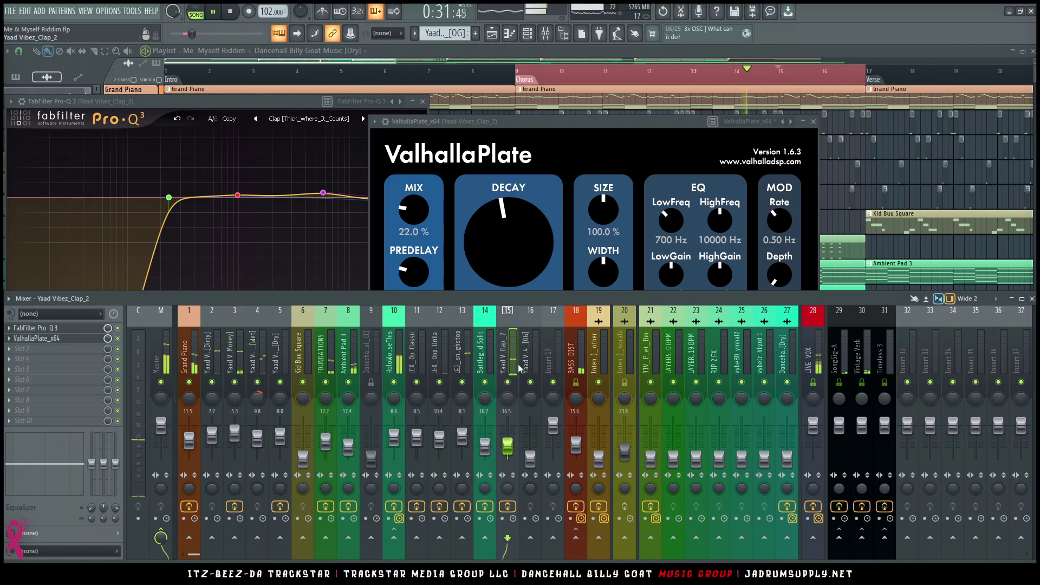
- Raise the Yaad Vibez_Closed_Hi_Hat_14_[OG] mixer track's volume to about -10.7 dB and stop playback
{"action": "left_click", "coordinate": [528, 436]}
{"action": "left_click_drag", "start_coordinate": [531, 459], "coordinate": [531, 440]}
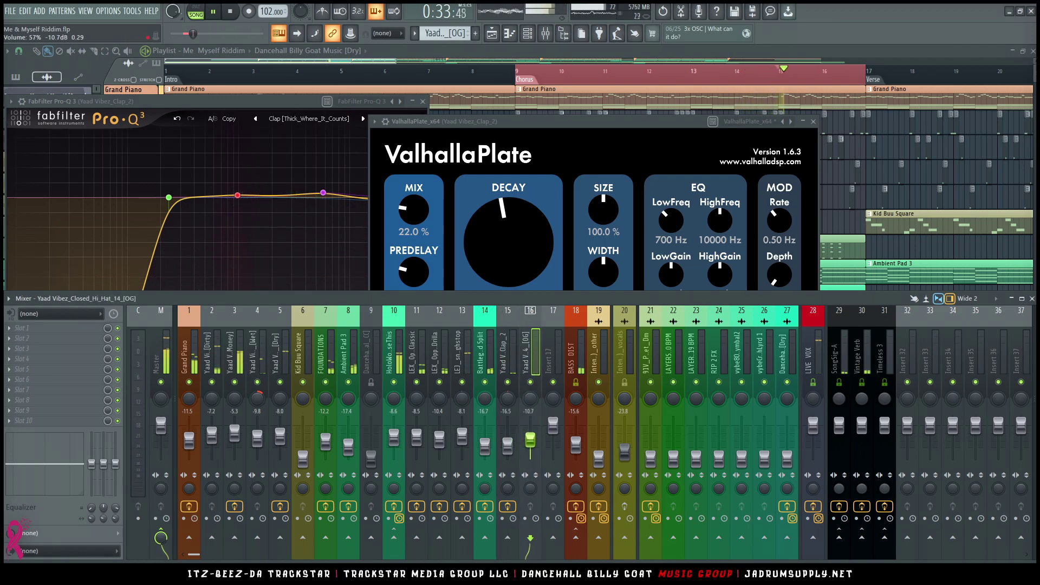
{"action": "key", "text": "space"}
- Select the second Chorus section starting at bar 25 in the playlist and play it with the mixer open
{"action": "key", "text": "F12"}
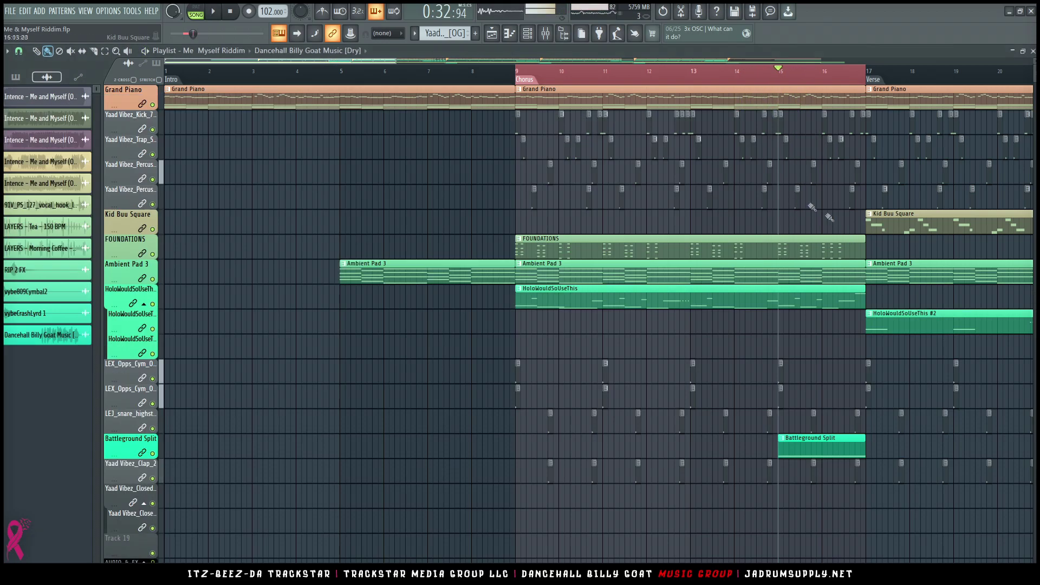
{"action": "scroll", "coordinate": [846, 72], "scroll_direction": "down", "scroll_amount": 5}
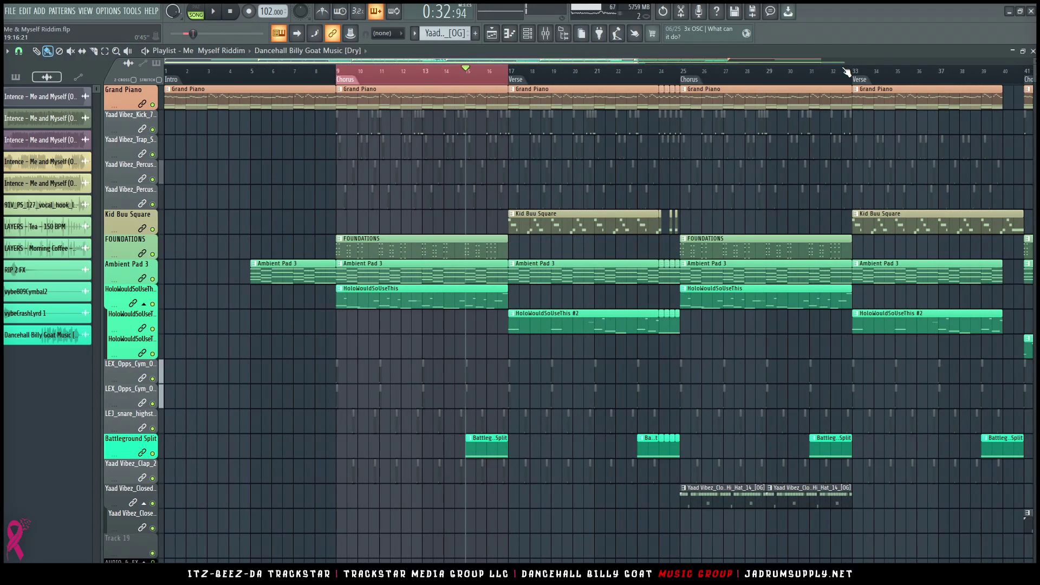
{"action": "scroll", "coordinate": [846, 72], "scroll_direction": "down", "scroll_amount": 3}
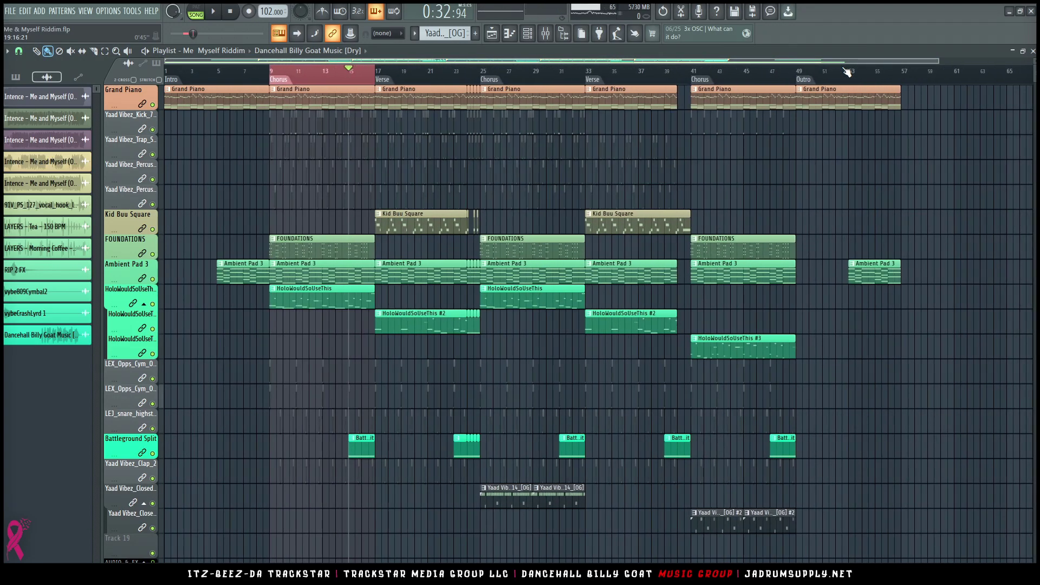
{"action": "left_click_drag", "start_coordinate": [477, 73], "coordinate": [480, 71]}
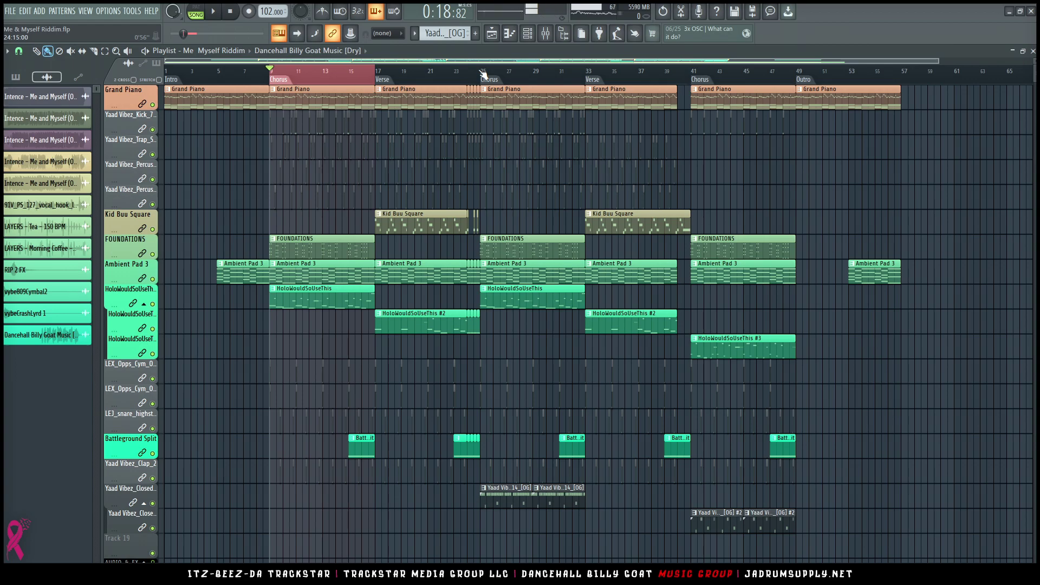
{"action": "left_click", "coordinate": [482, 72]}
{"action": "left_click", "coordinate": [489, 79]}
{"action": "key", "text": "space"}
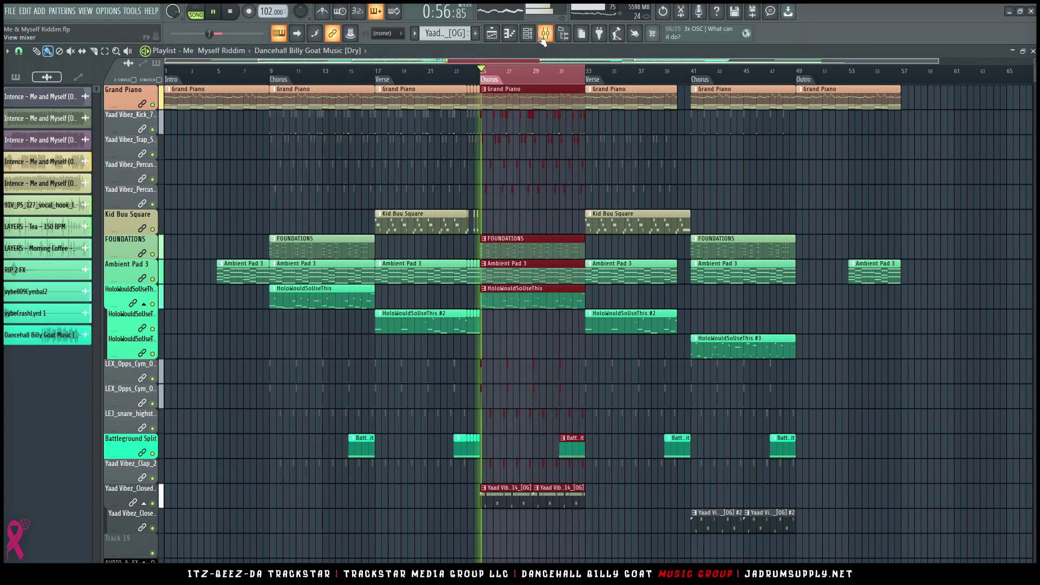
{"action": "key", "text": "F9"}
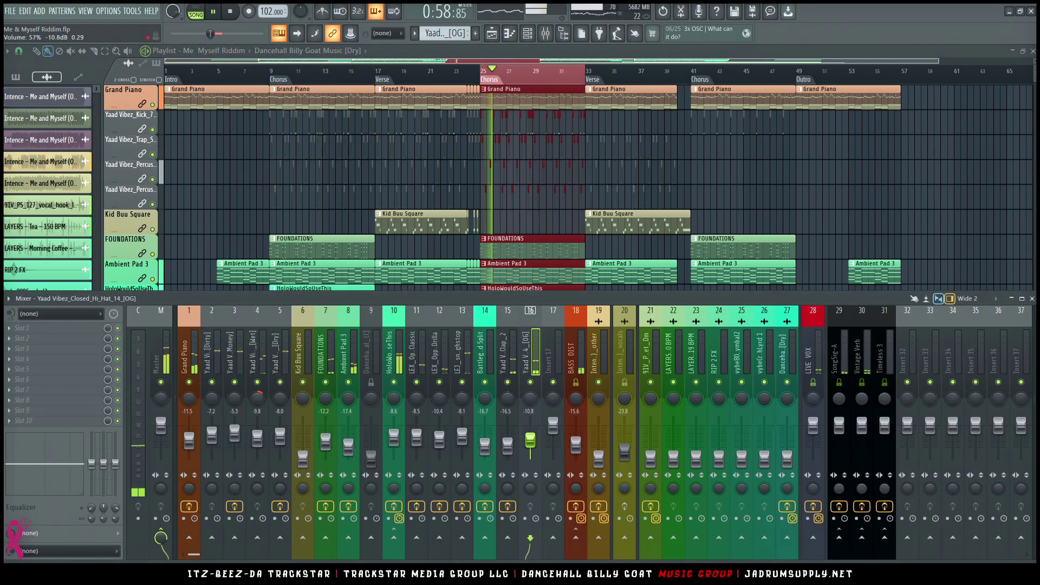
- Stop playback and insert Soundtoys PanMan in the first effect slot of the Yaad Vibez_Closed_Hi_Hat_14_[OG] mixer track
{"action": "key", "text": "space"}
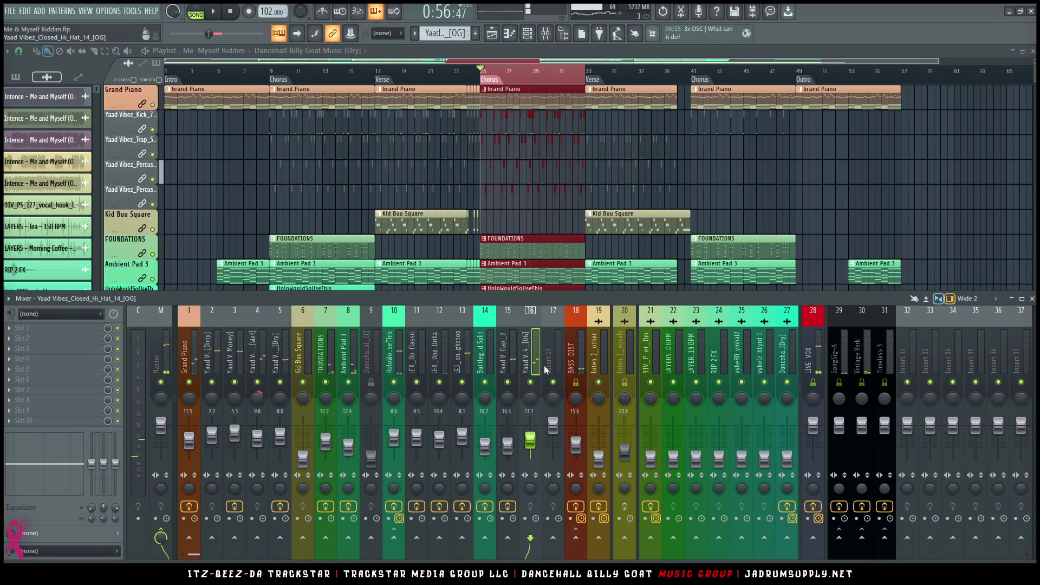
{"action": "left_click", "coordinate": [54, 327]}
{"action": "mouse_move", "coordinate": [428, 162]}
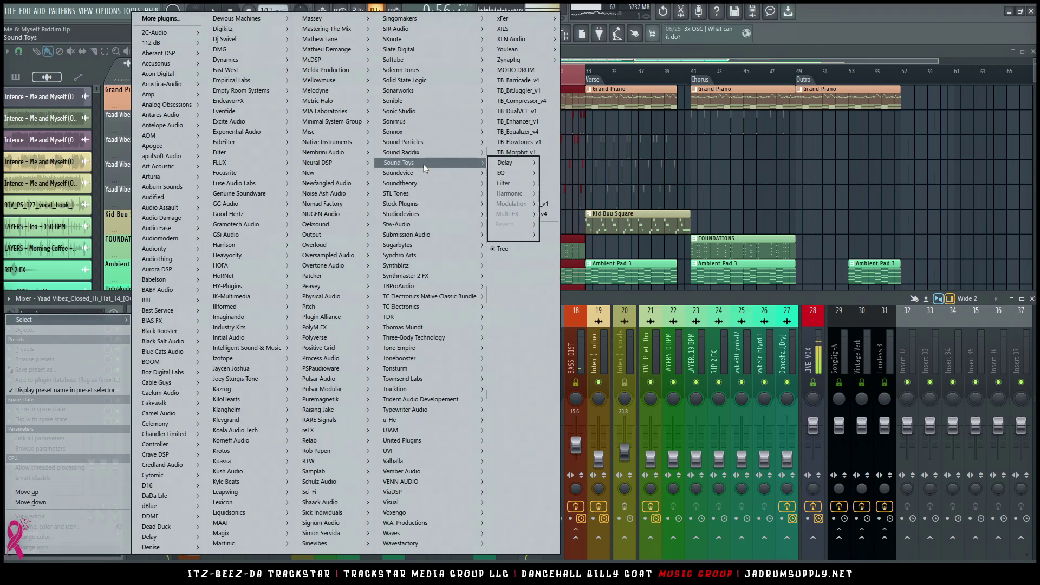
{"action": "mouse_move", "coordinate": [527, 238]}
{"action": "left_click", "coordinate": [561, 255]}
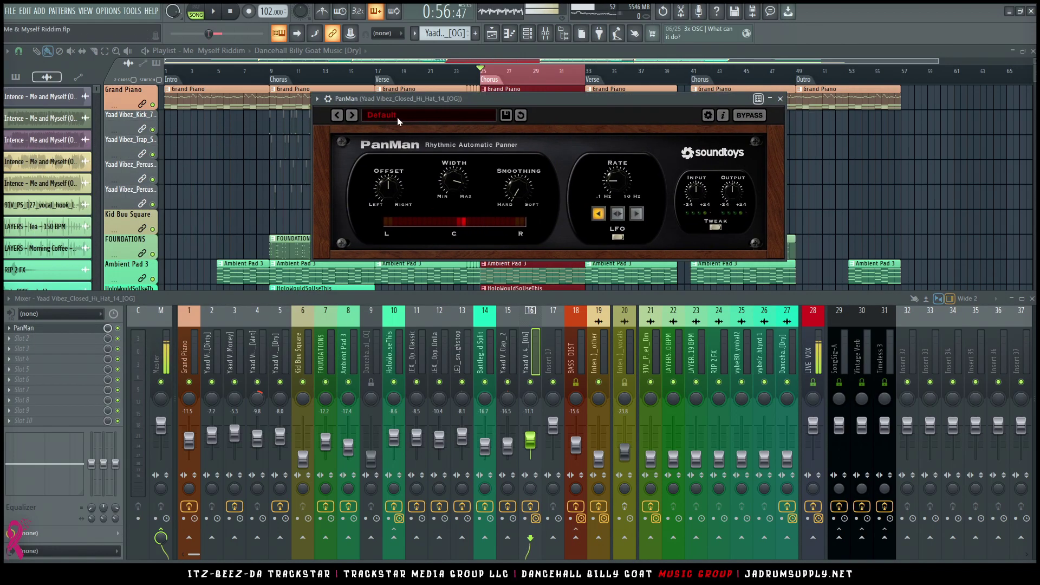
- Load the TMG-22 Hi-Hat Sobriety Test user preset in the hi-hat's PanMan
{"action": "left_click", "coordinate": [397, 117]}
{"action": "mouse_move", "coordinate": [430, 168]}
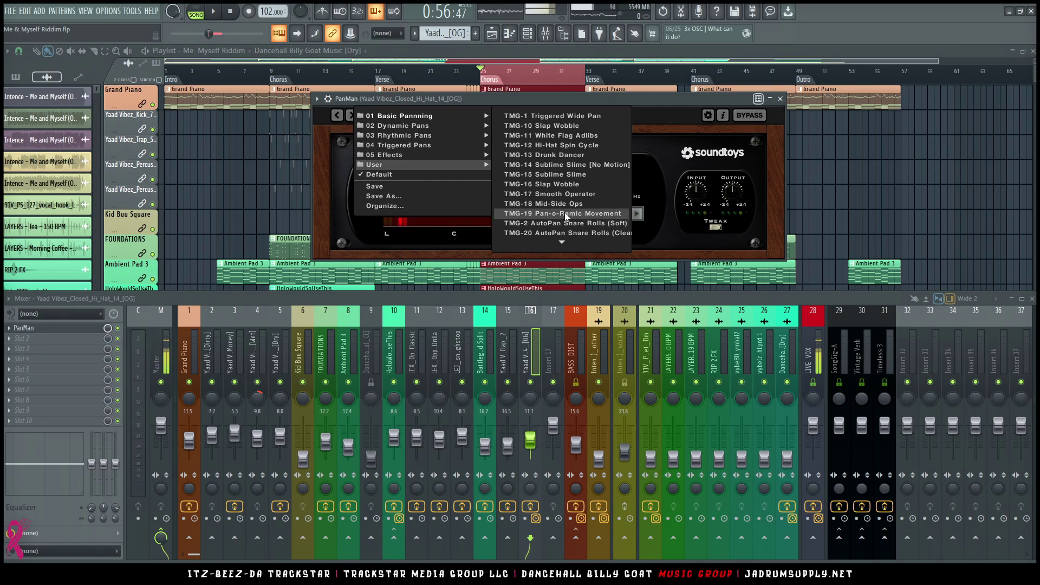
{"action": "scroll", "coordinate": [563, 222], "scroll_direction": "down", "scroll_amount": 3}
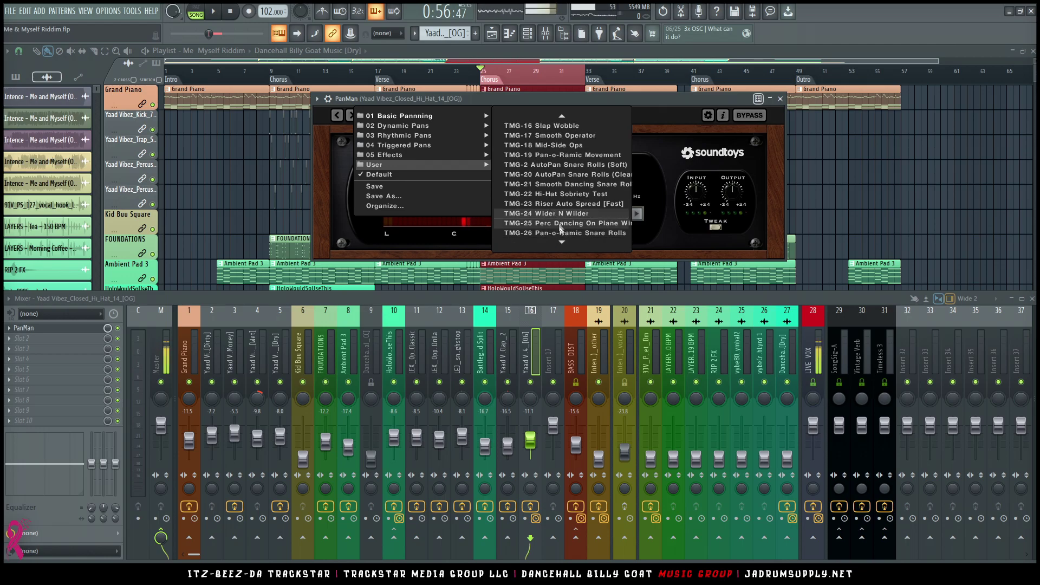
{"action": "left_click", "coordinate": [590, 194]}
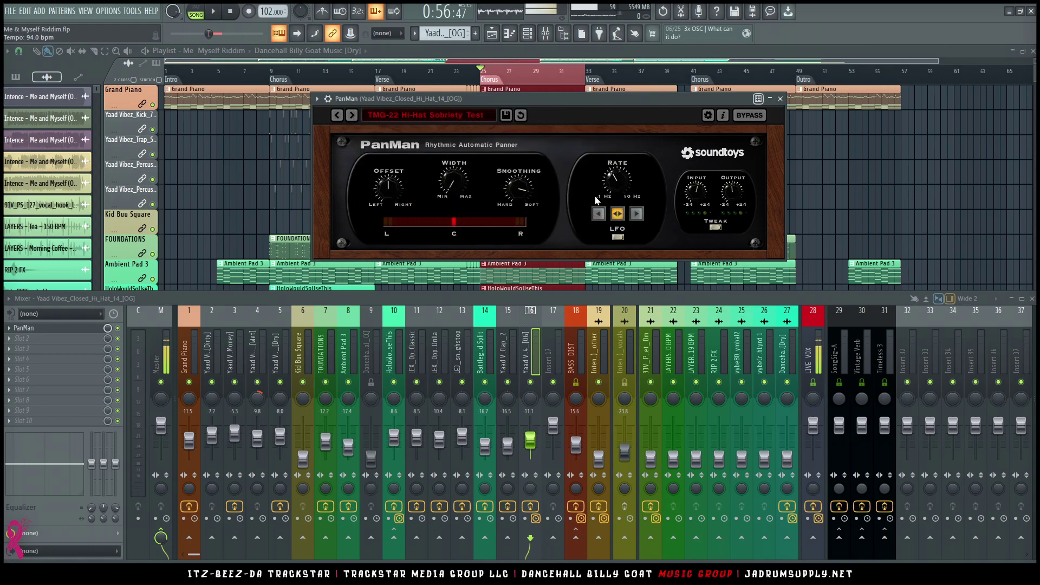
{"action": "left_click_drag", "start_coordinate": [583, 105], "coordinate": [586, 90]}
- Play the chorus and adjust PanMan's release and smoothing on the hi-hat, including its Tweak controls, and stop playback
{"action": "key", "text": "space"}
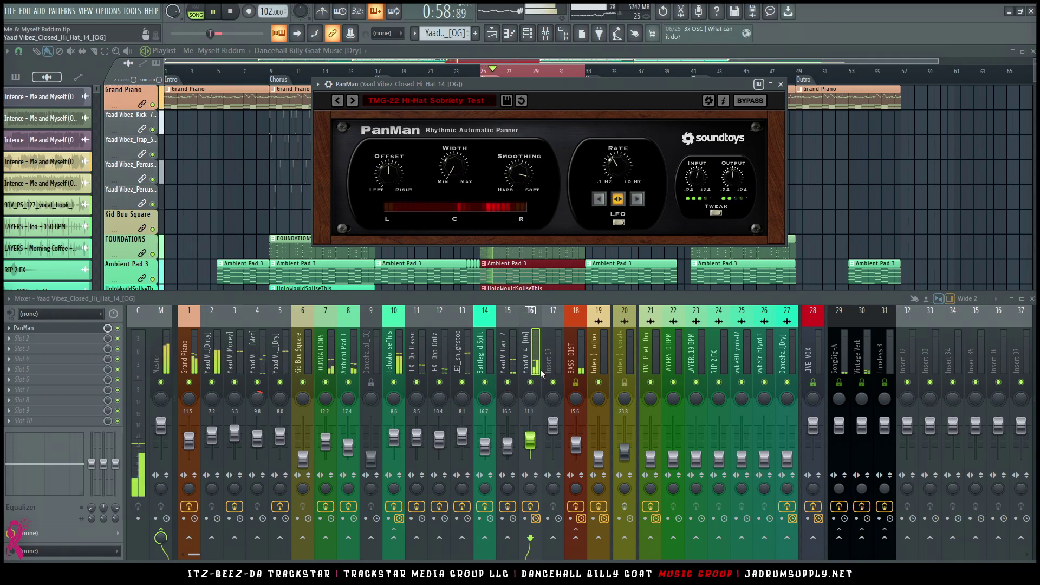
{"action": "left_click", "coordinate": [716, 214]}
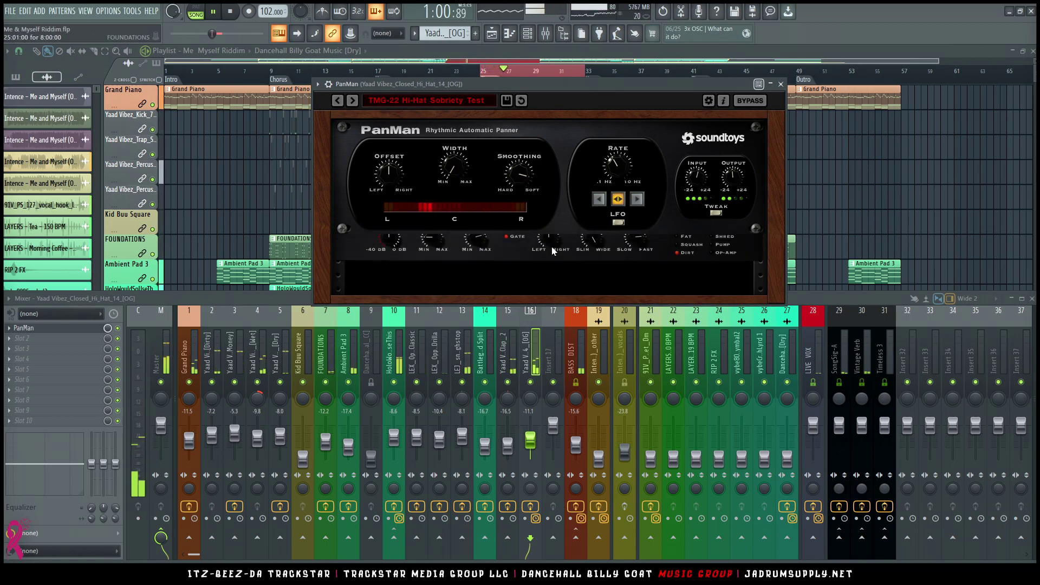
{"action": "left_click_drag", "start_coordinate": [478, 272], "coordinate": [481, 266]}
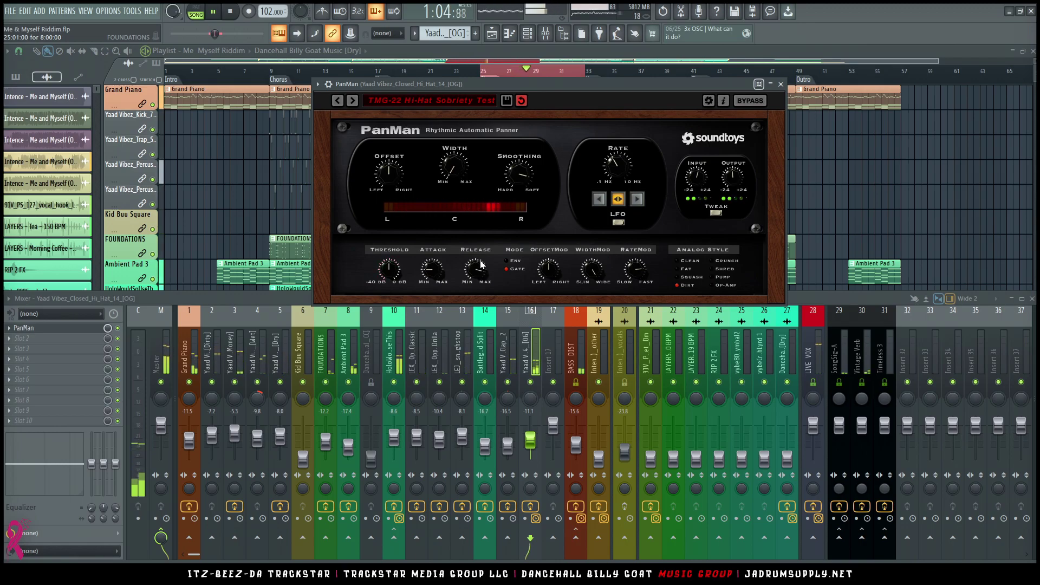
{"action": "left_click", "coordinate": [519, 183]}
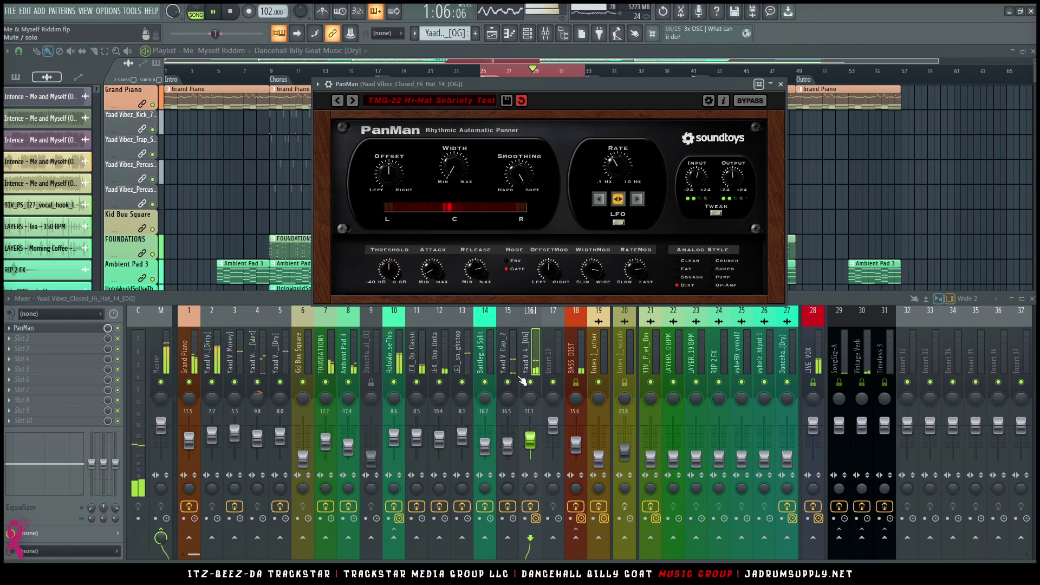
{"action": "left_click", "coordinate": [536, 366]}
{"action": "key", "text": "space"}
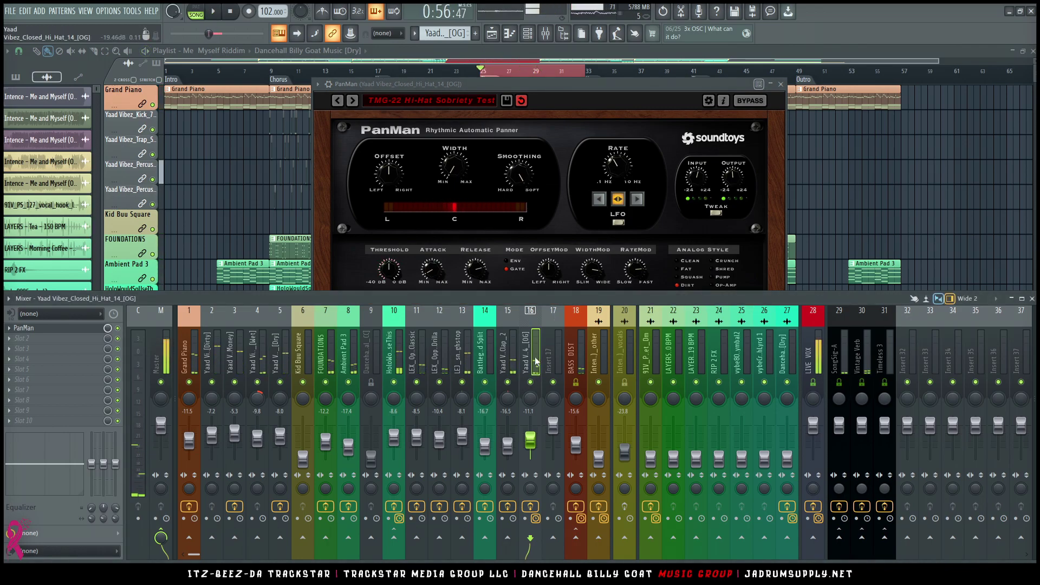
{"action": "left_click", "coordinate": [537, 361]}
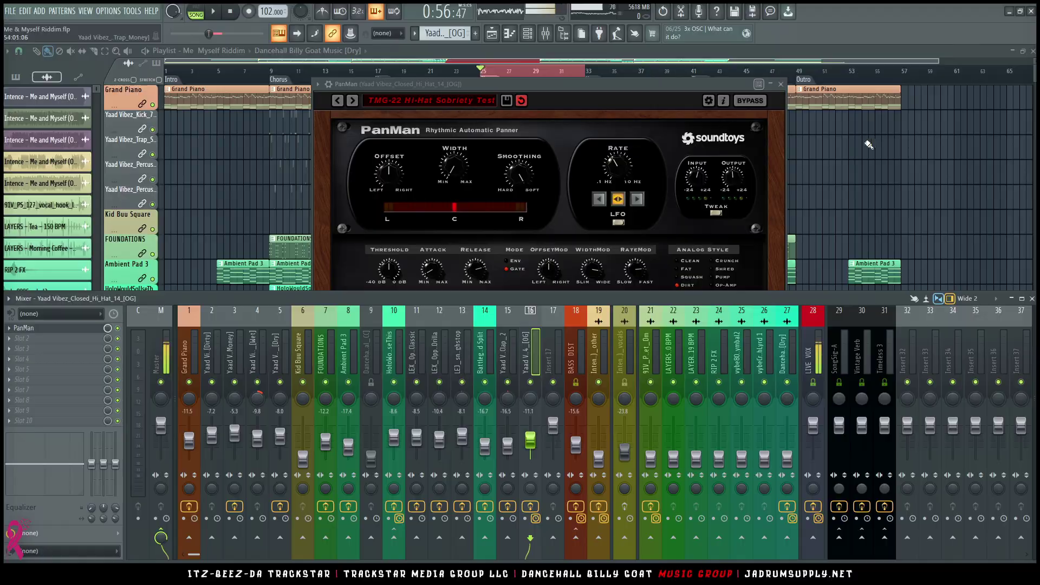
- Examine the AUDIO & FX tracks around the second Chorus in the playlist and reopen the mixer
{"action": "key", "text": "F5"}
{"action": "scroll", "coordinate": [715, 193], "scroll_direction": "down", "scroll_amount": 6}
{"action": "scroll", "coordinate": [586, 240], "scroll_direction": "down", "scroll_amount": 3}
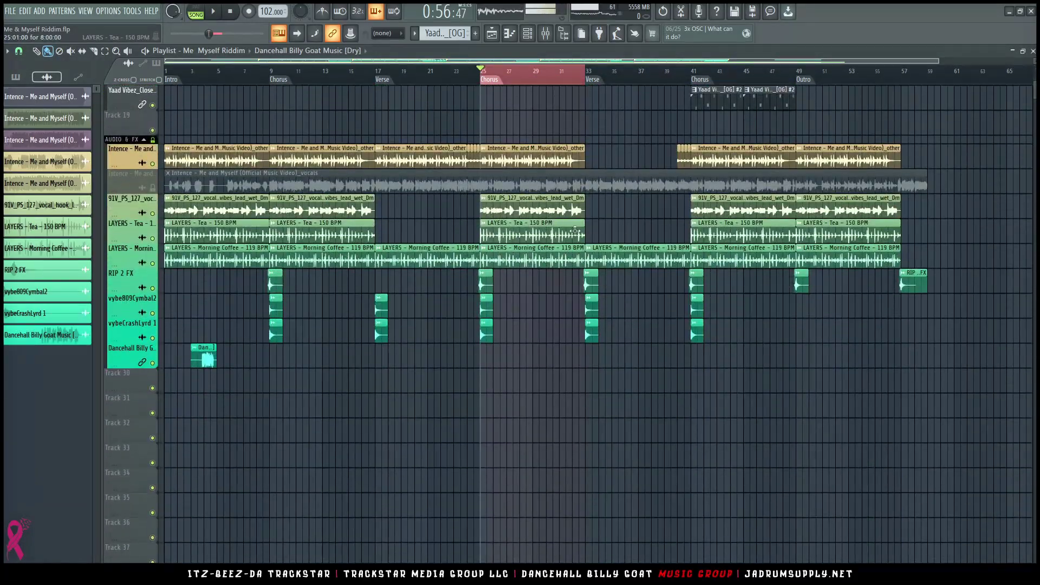
{"action": "scroll", "coordinate": [527, 81], "scroll_direction": "up", "scroll_amount": 4}
{"action": "scroll", "coordinate": [500, 78], "scroll_direction": "down", "scroll_amount": 4}
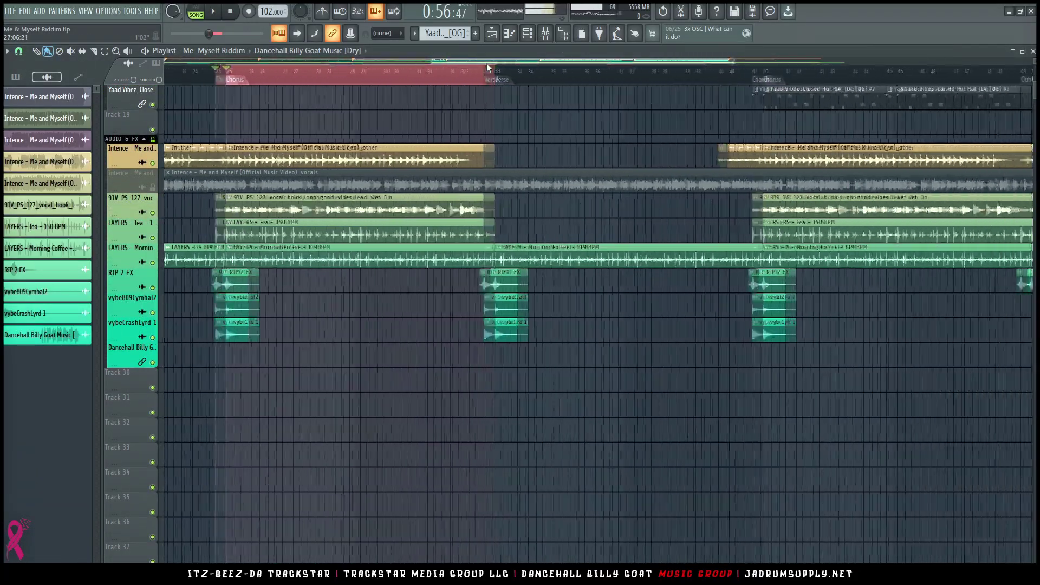
{"action": "scroll", "coordinate": [226, 78], "scroll_direction": "down", "scroll_amount": 2}
{"action": "scroll", "coordinate": [227, 79], "scroll_direction": "up", "scroll_amount": 4}
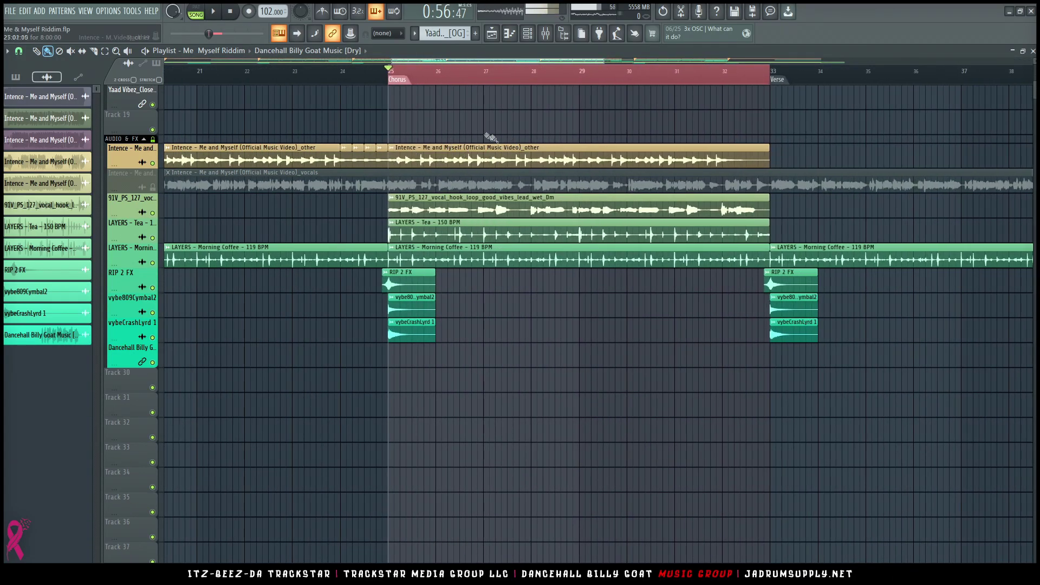
{"action": "left_click", "coordinate": [546, 33]}
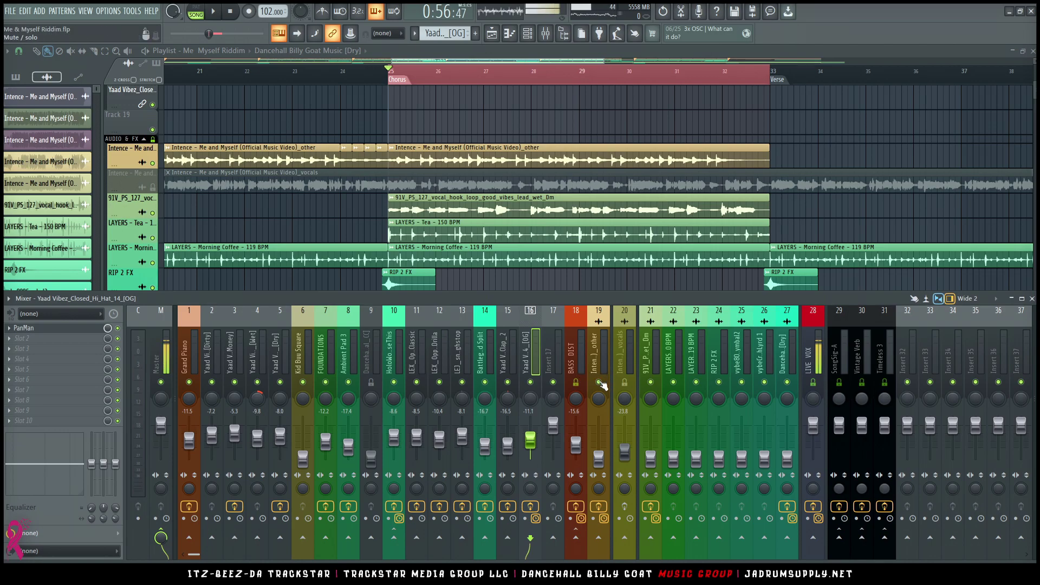
- Raise the soloed Intence - Me and Myself (Official Music Video)_other track to about -6.3 dB while auditioning the chorus
{"action": "left_click_drag", "start_coordinate": [599, 460], "coordinate": [599, 444]}
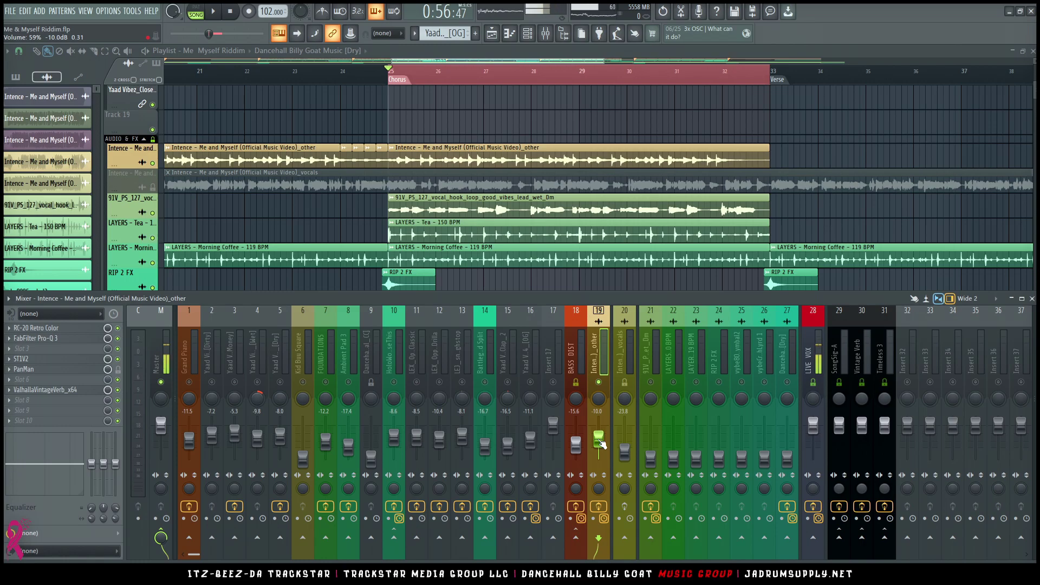
{"action": "key", "text": "space"}
{"action": "left_click_drag", "start_coordinate": [601, 444], "coordinate": [598, 434]}
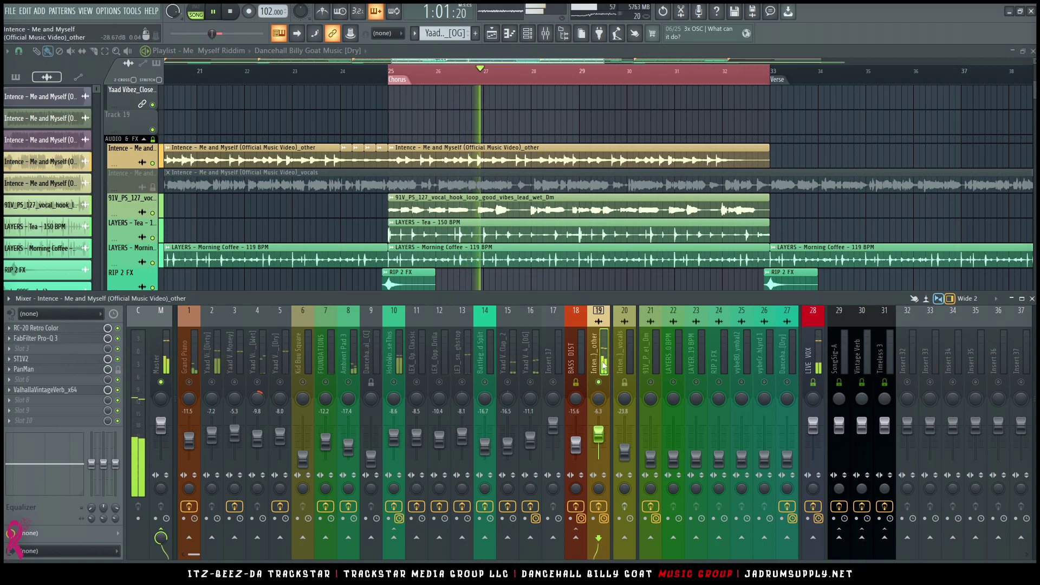
{"action": "key", "text": "space"}
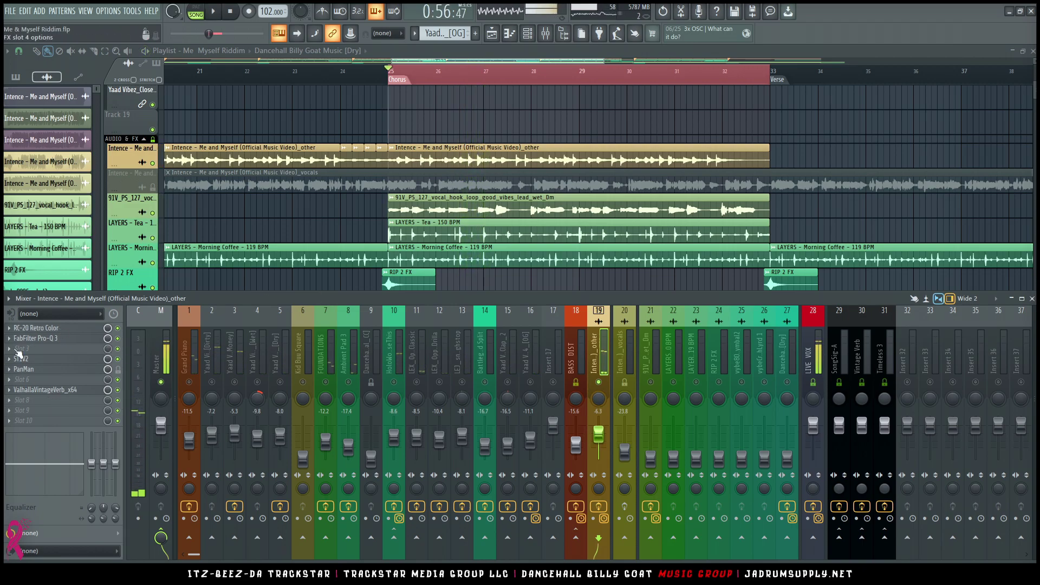
- Bypass the Intence other track's effects, audition it soloed, and unsolo it to hear it in the full mix
{"action": "left_click", "coordinate": [600, 507]}
{"action": "key", "text": "space"}
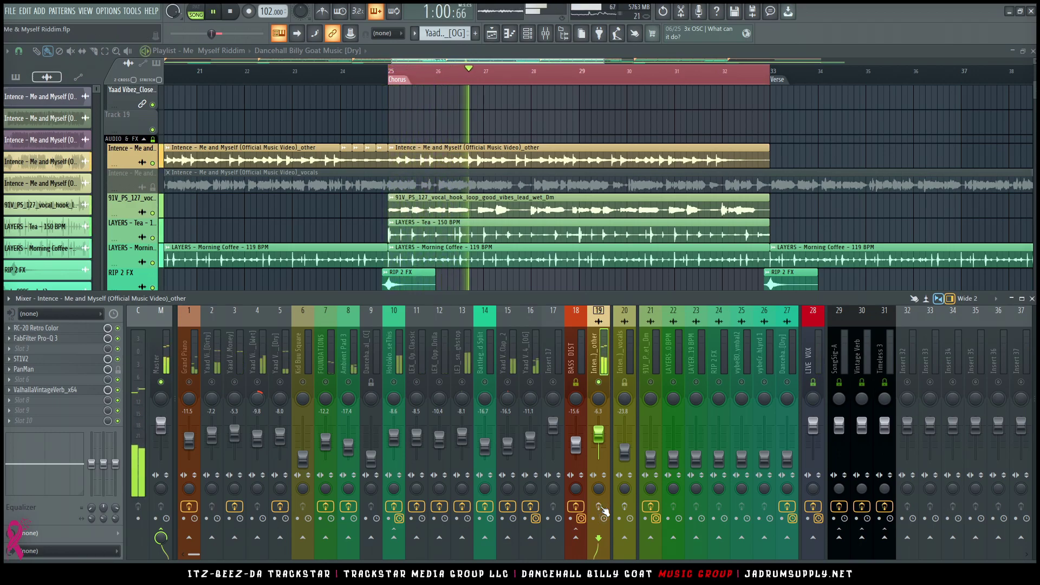
{"action": "key", "text": "space"}
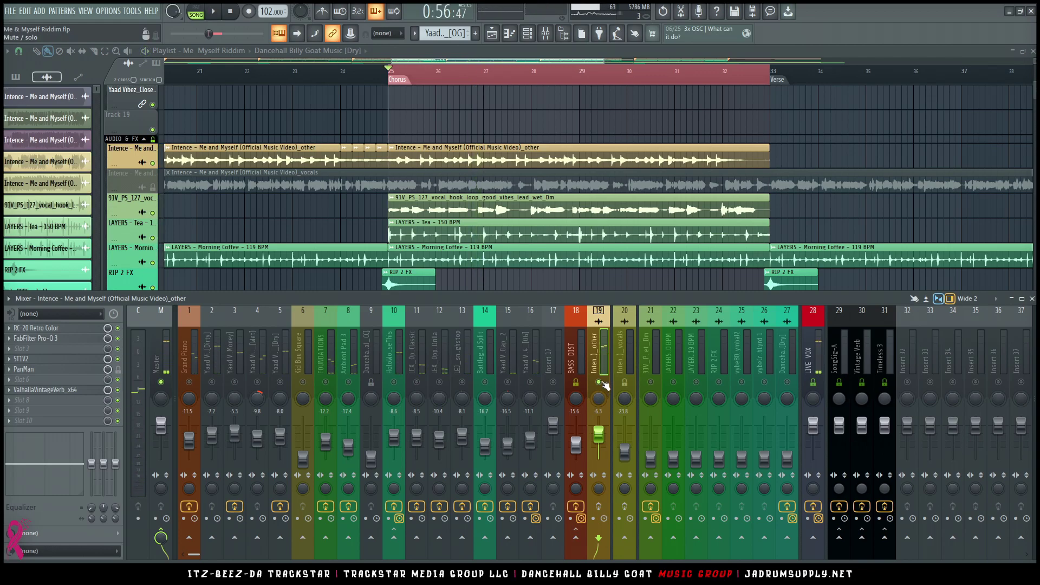
{"action": "right_click", "coordinate": [600, 382]}
{"action": "key", "text": "space"}
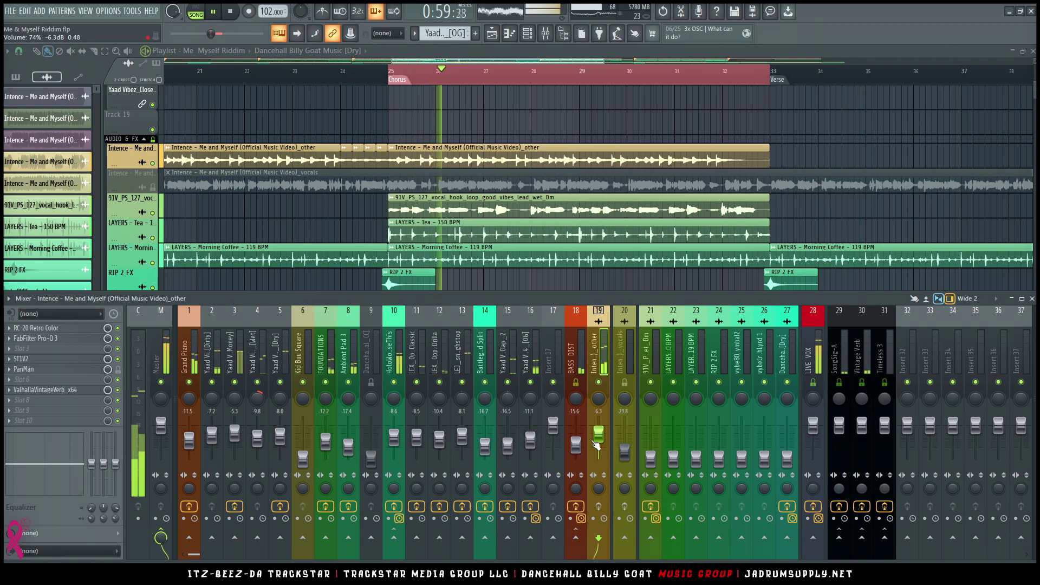
{"action": "key", "text": "space"}
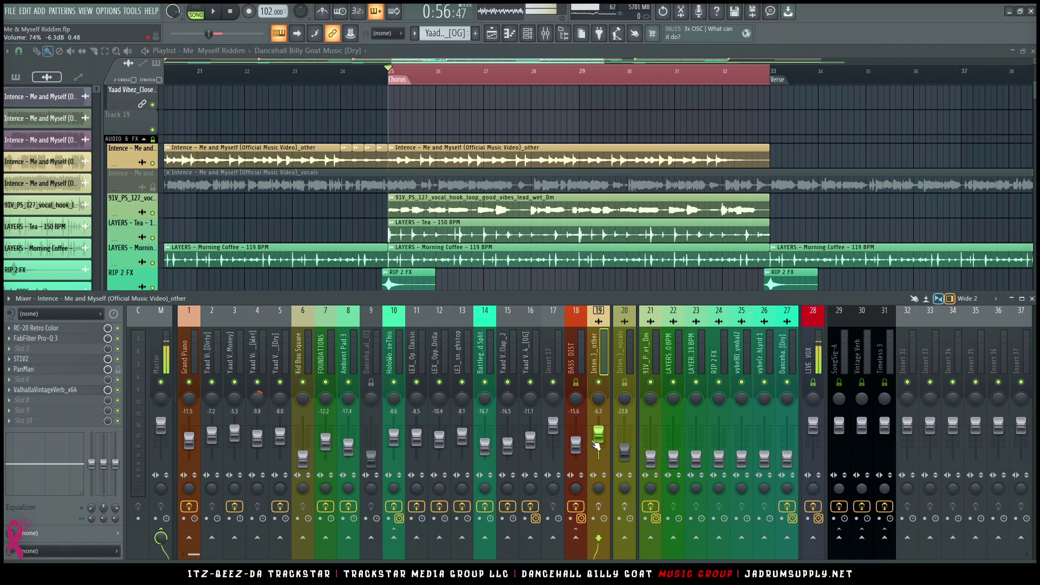
- Re-enable the Intence other track's effects and set its volume to about -9.4 dB during chorus playback
{"action": "left_click", "coordinate": [599, 507]}
{"action": "key", "text": "space"}
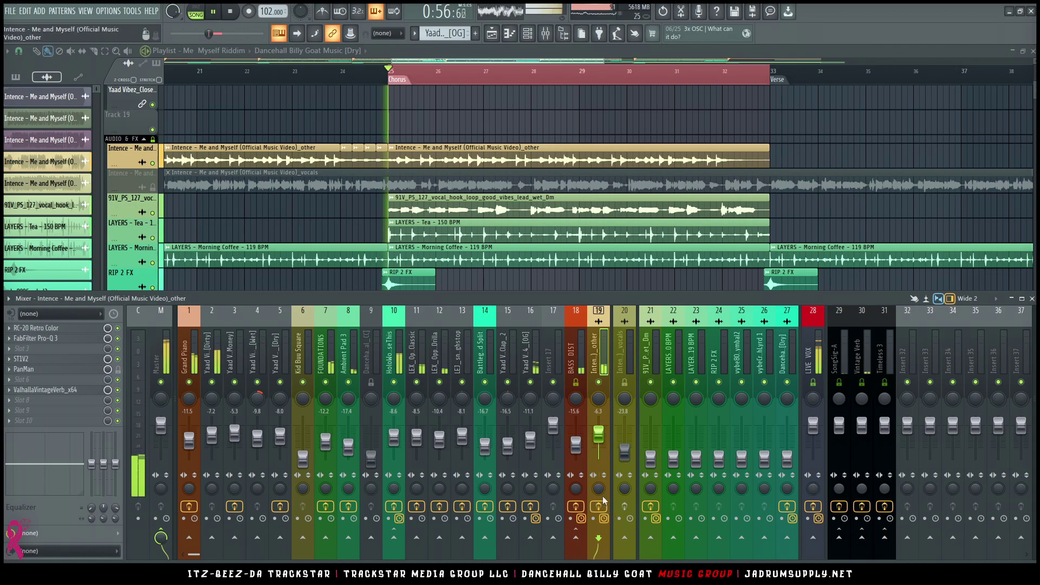
{"action": "left_click_drag", "start_coordinate": [599, 434], "coordinate": [599, 424]}
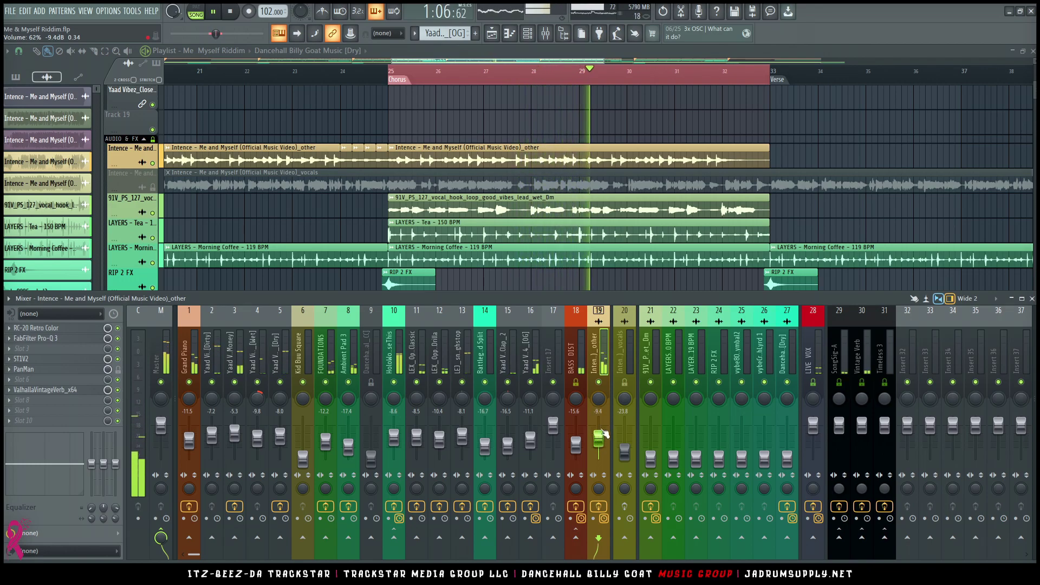
- Send the Intence other track to SongSig-A and Vintage Verb, and set its volume to about -10.2 dB
{"action": "left_click", "coordinate": [839, 537]}
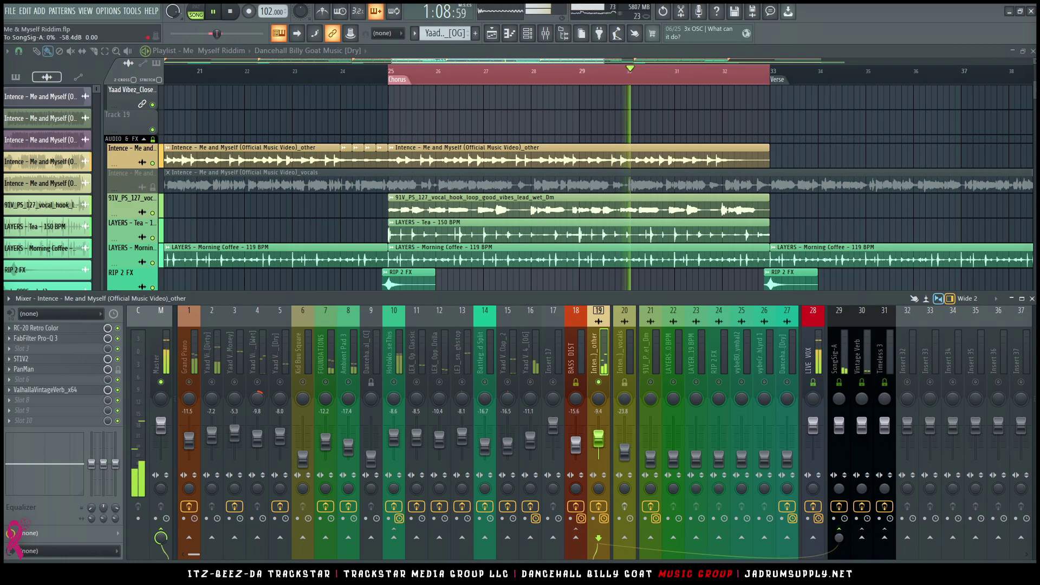
{"action": "left_click", "coordinate": [861, 537]}
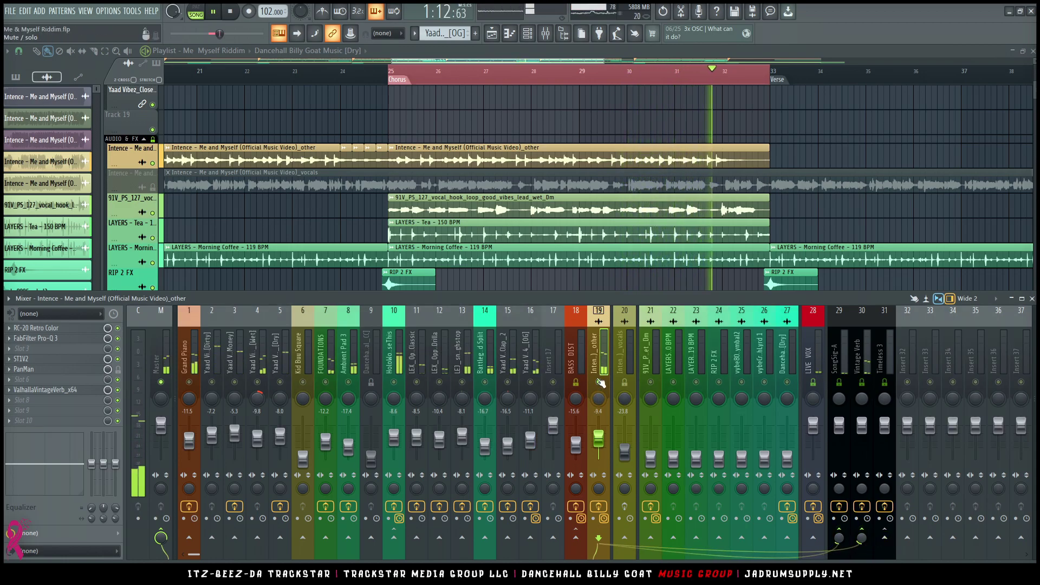
{"action": "left_click_drag", "start_coordinate": [598, 421], "coordinate": [599, 426]}
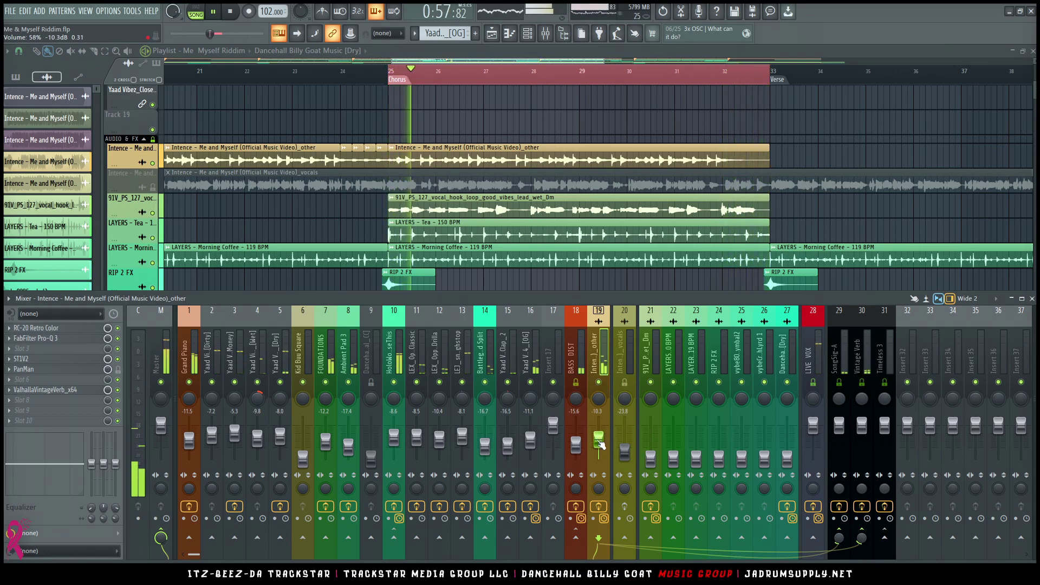
{"action": "left_click_drag", "start_coordinate": [599, 440], "coordinate": [598, 440]}
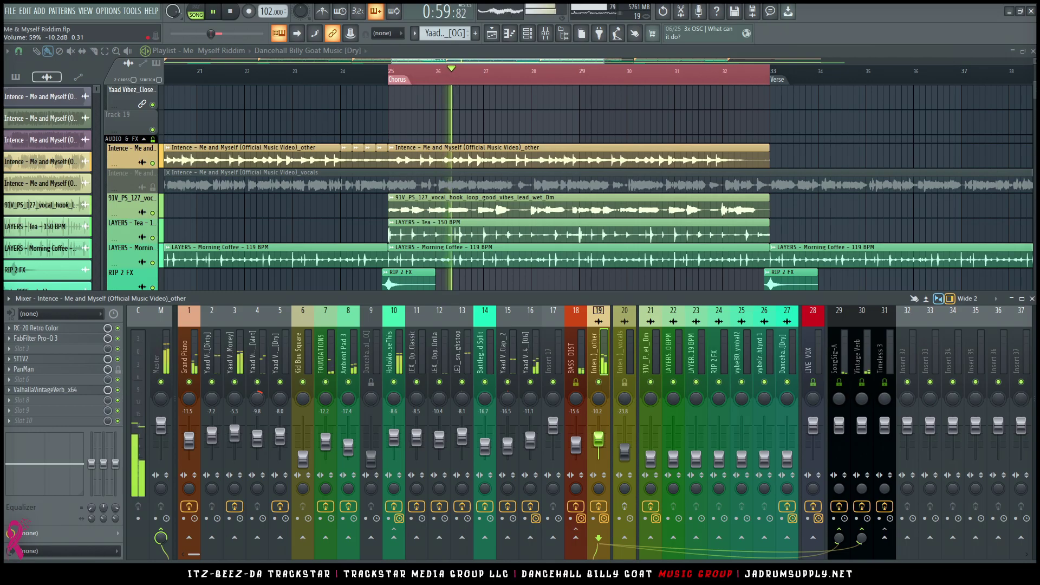
- Show the whole arrangement in the playlist, restart playback from the Intro and reopen the mixer
{"action": "key", "text": "F9"}
{"action": "scroll", "coordinate": [352, 81], "scroll_direction": "down", "scroll_amount": 5}
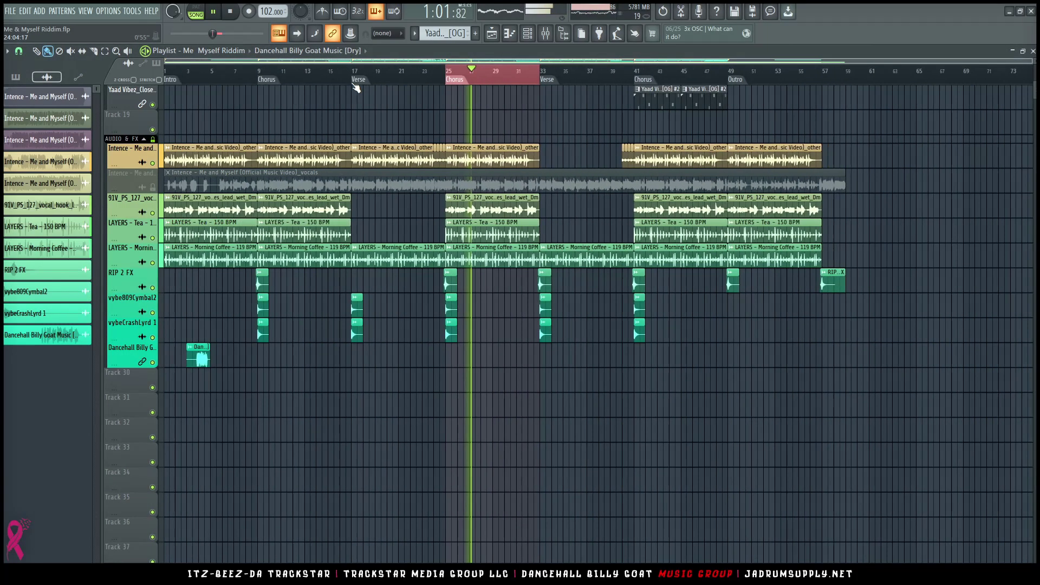
{"action": "key", "text": "space"}
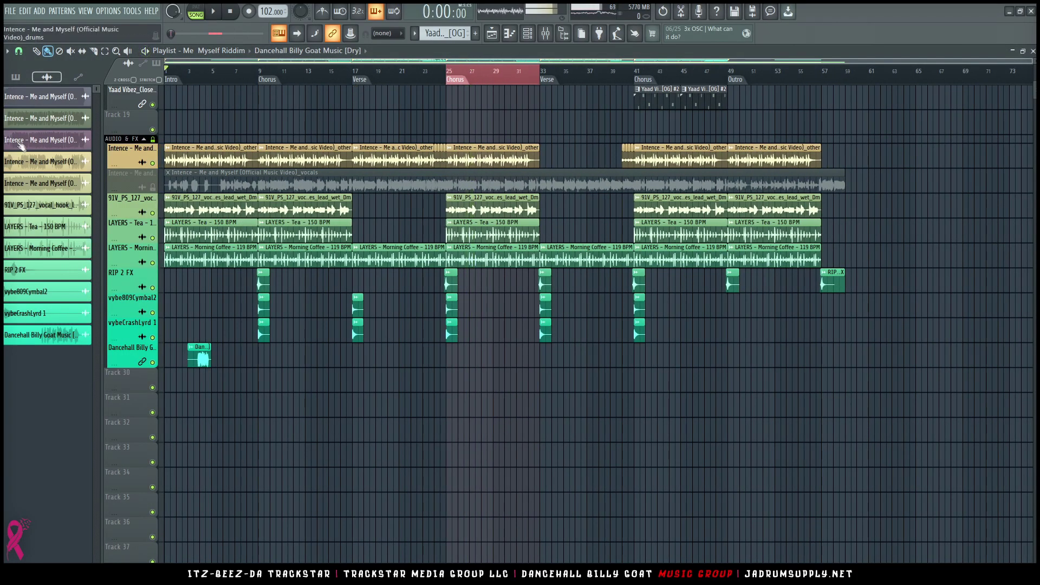
{"action": "key", "text": "space"}
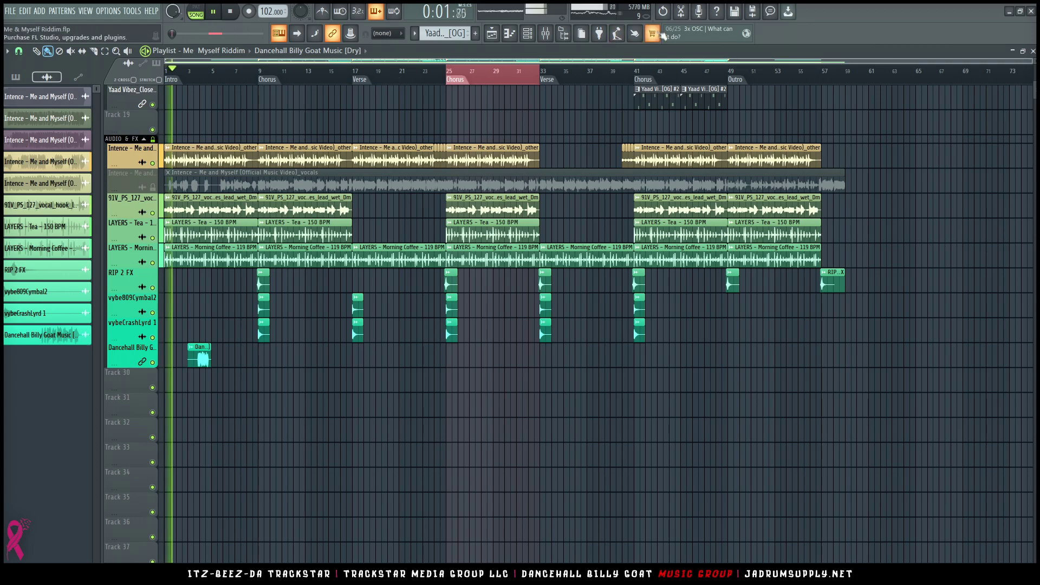
{"action": "key", "text": "F9"}
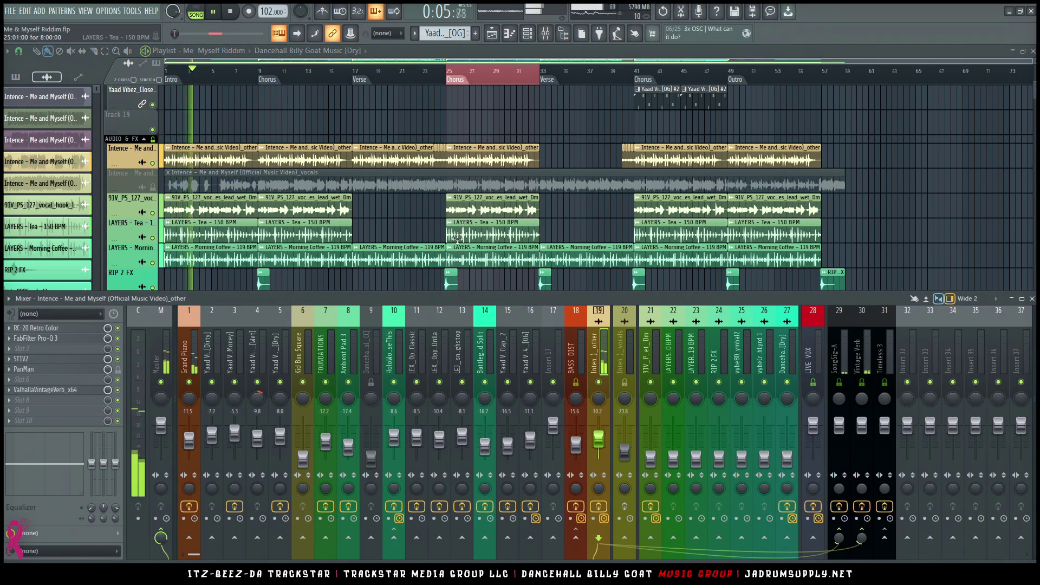
- Set the vocal hook track's ValhallaVintageVerb mix to 42.8% and its volume to about -8.8 dB
{"action": "left_click", "coordinate": [656, 442]}
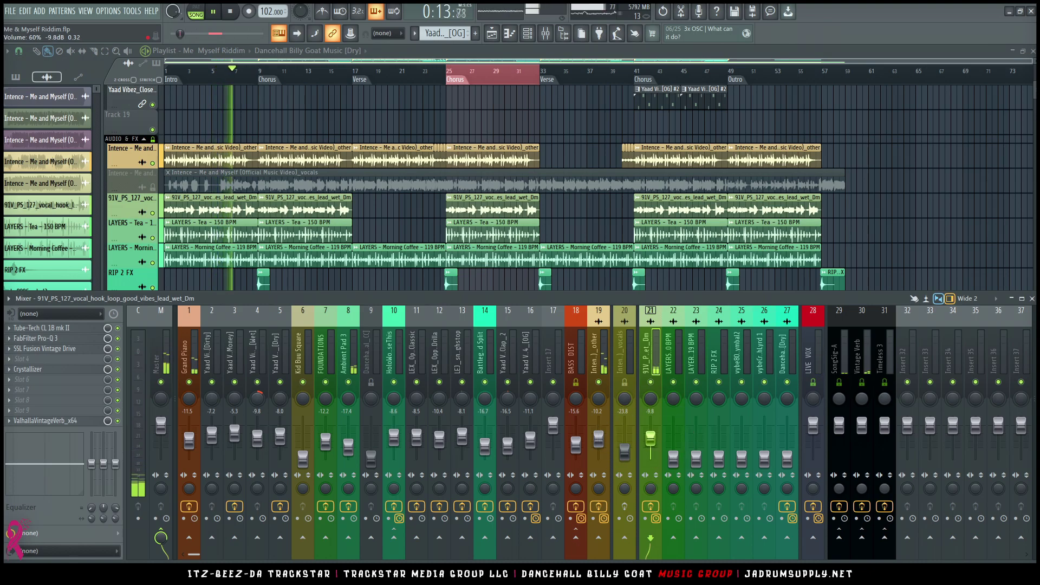
{"action": "left_click", "coordinate": [75, 421]}
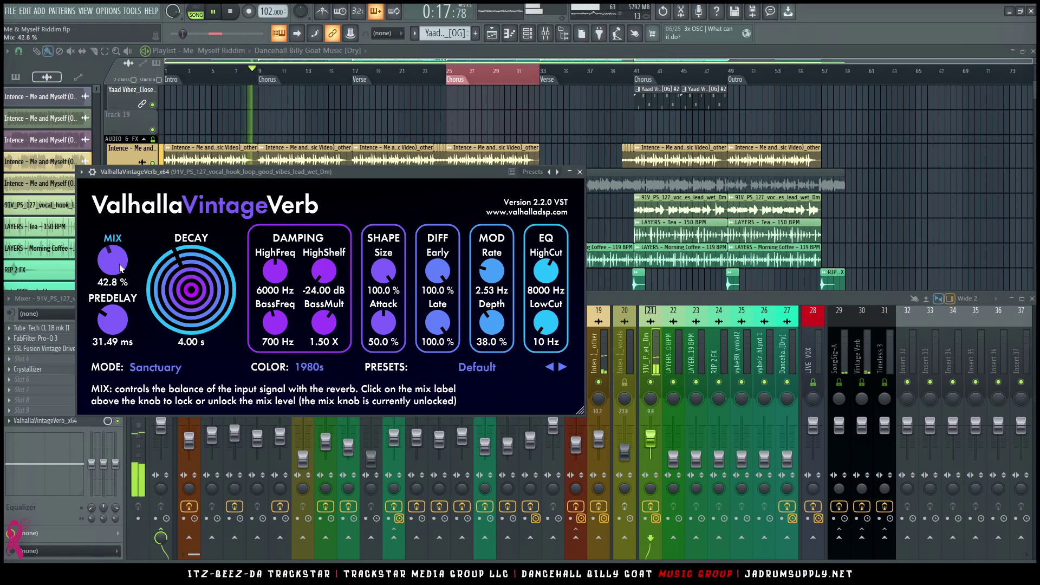
{"action": "left_click", "coordinate": [579, 173]}
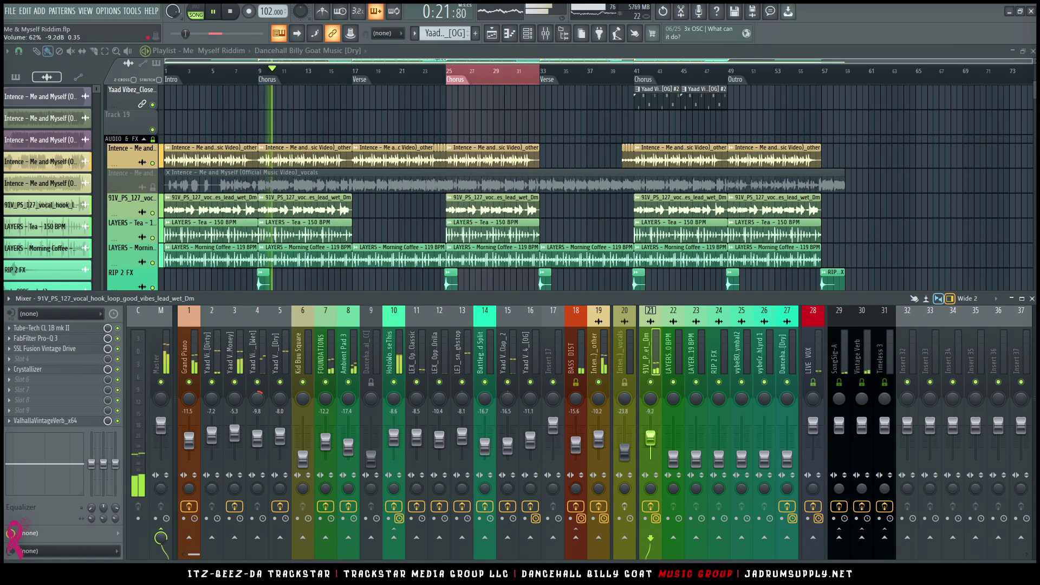
{"action": "scroll", "coordinate": [650, 438], "scroll_direction": "up", "scroll_amount": 1}
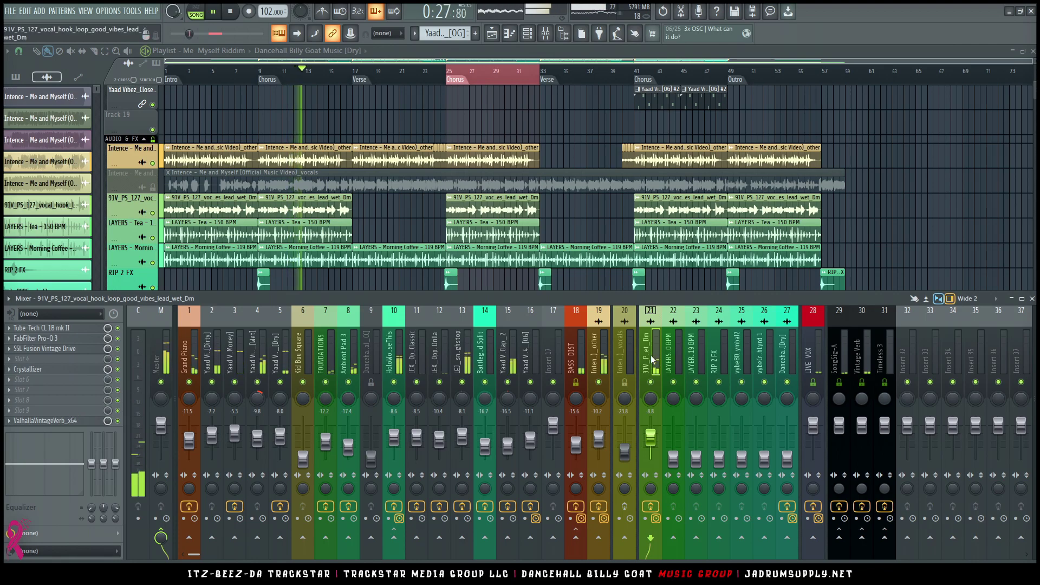
- Stop playback and load Soundtoys MicroShift in the slot before ValhallaVintageVerb on the vocal hook track
{"action": "key", "text": "space"}
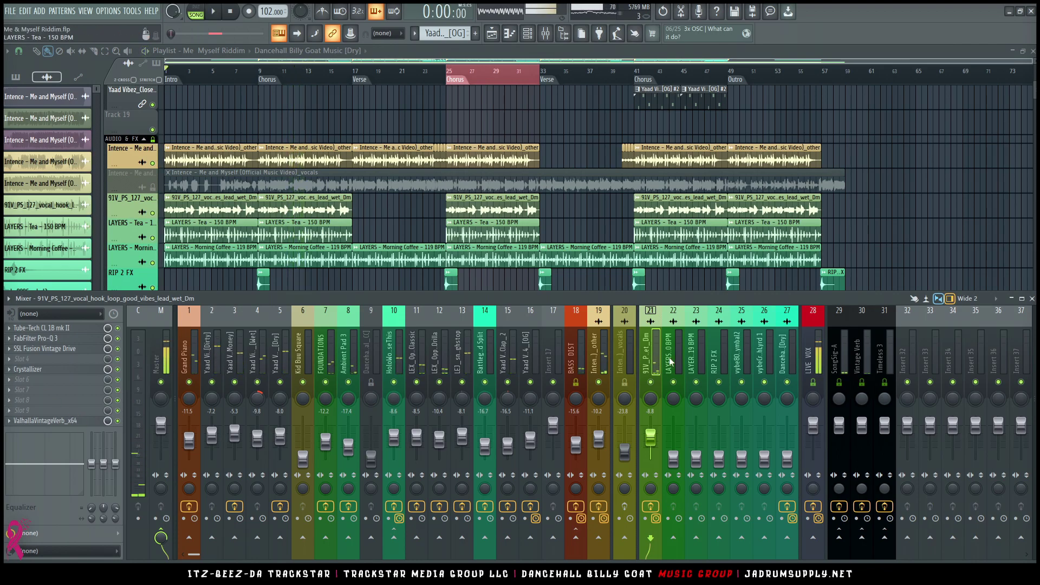
{"action": "left_click", "coordinate": [71, 414]}
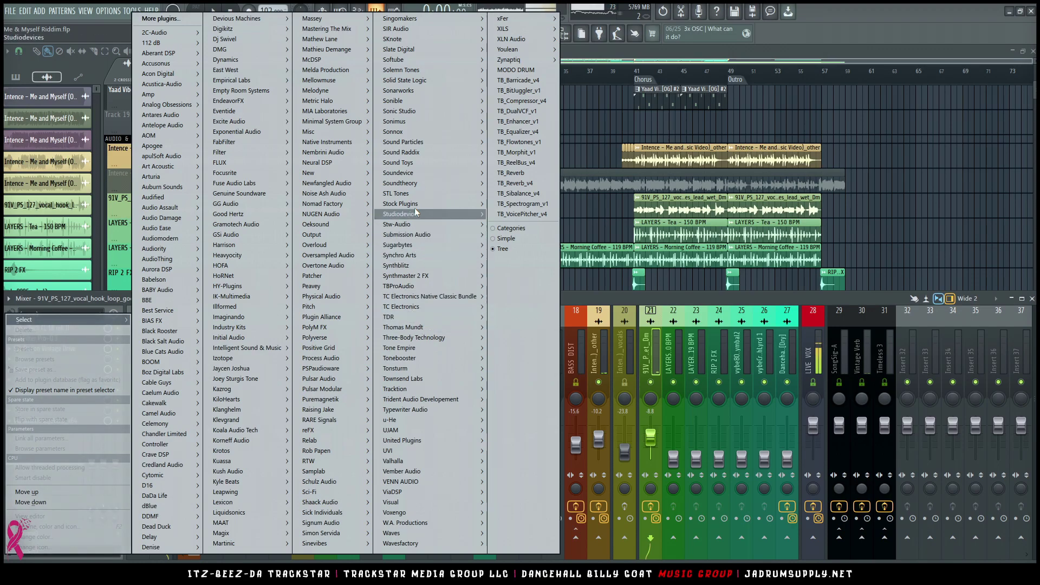
{"action": "mouse_move", "coordinate": [428, 163]}
{"action": "mouse_move", "coordinate": [514, 235]}
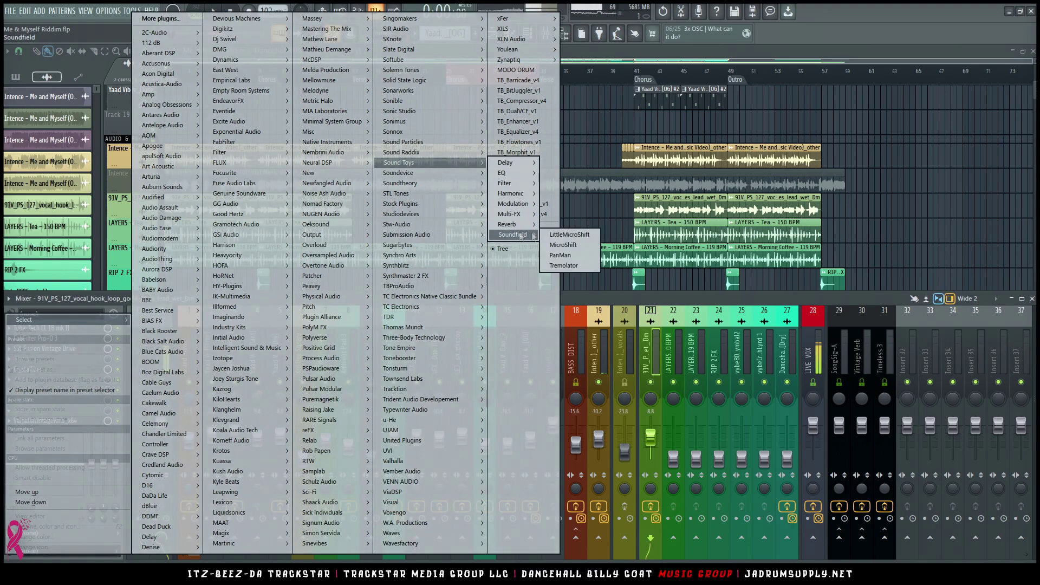
{"action": "left_click", "coordinate": [564, 244]}
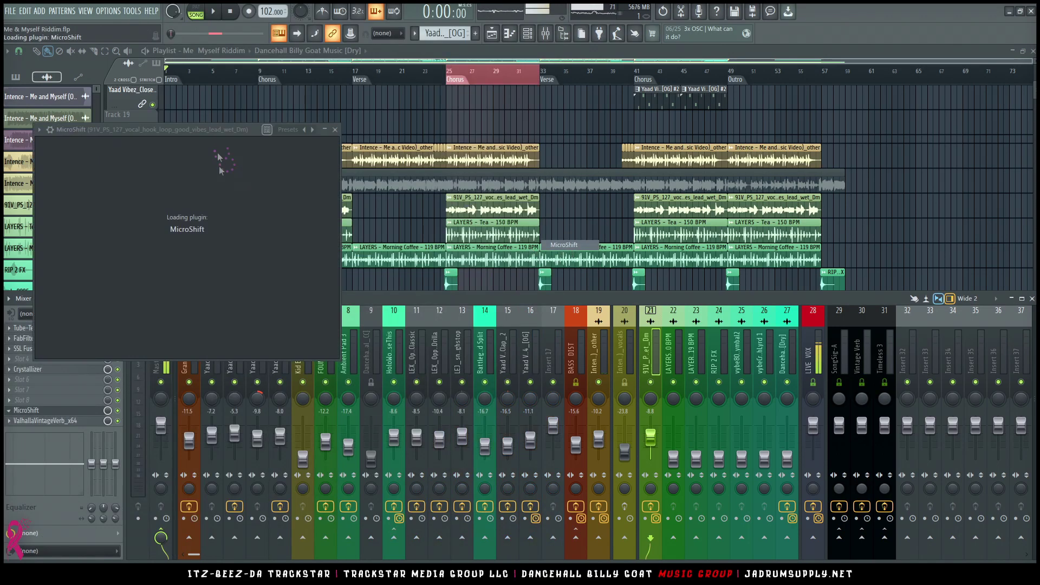
- During playback, set MicroShift's mix to 14.0%, adjust its detune, and set the vocal hook volume to about -9.6 dB
{"action": "key", "text": "space"}
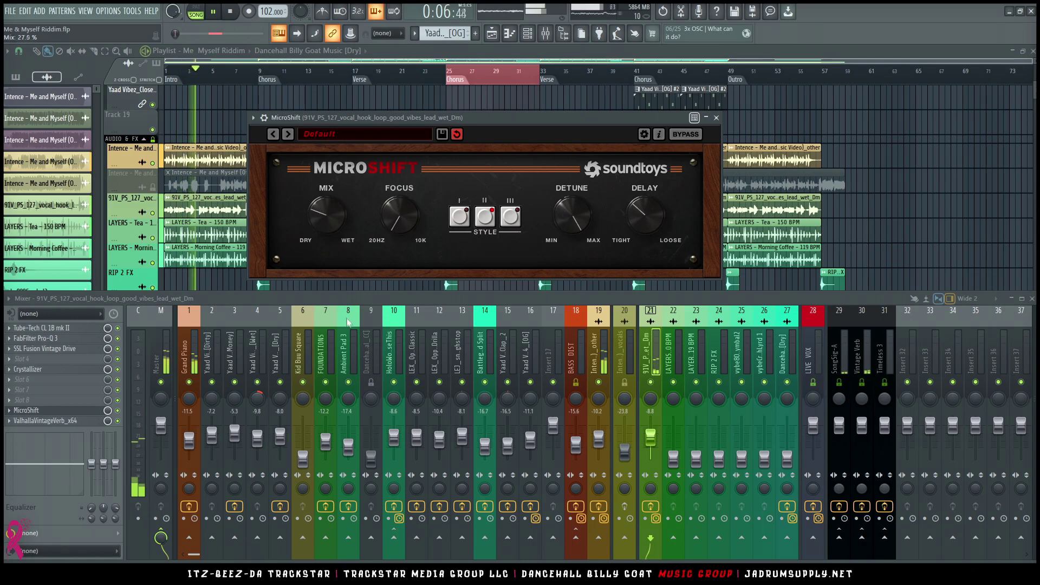
{"action": "left_click_drag", "start_coordinate": [323, 226], "coordinate": [324, 227]}
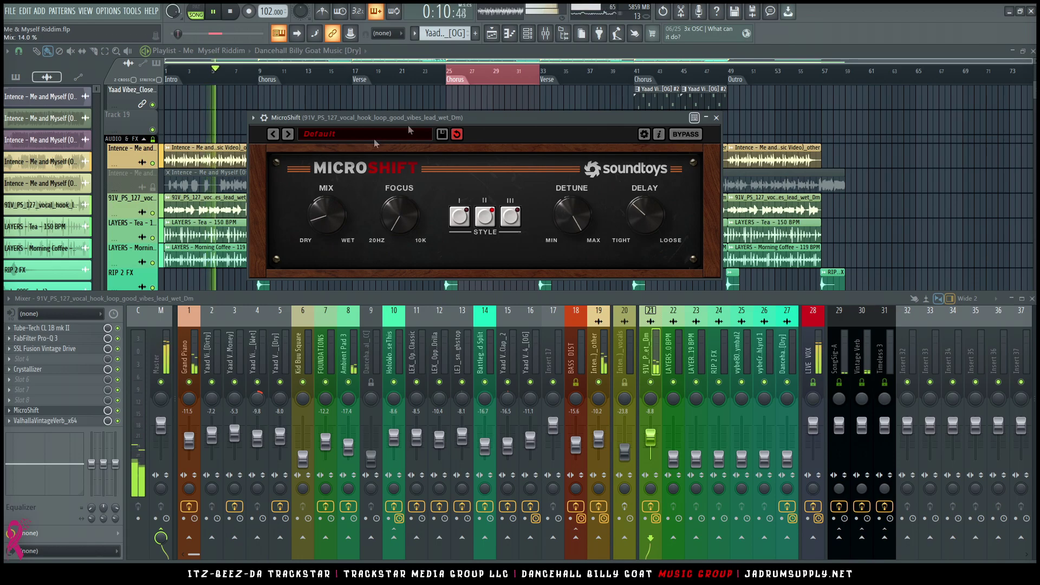
{"action": "left_click_drag", "start_coordinate": [483, 119], "coordinate": [482, 115]}
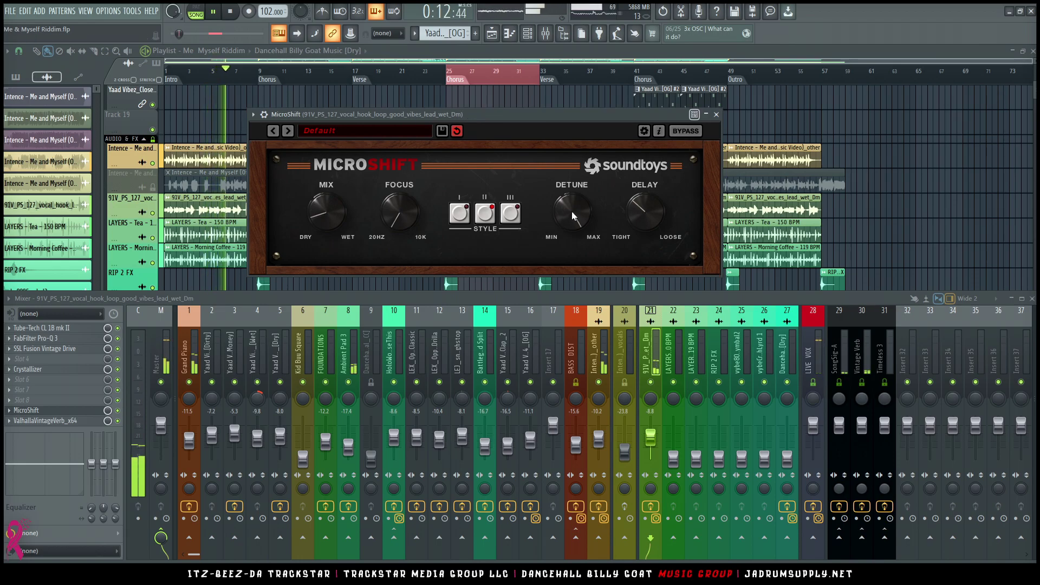
{"action": "left_click_drag", "start_coordinate": [571, 210], "coordinate": [554, 222]}
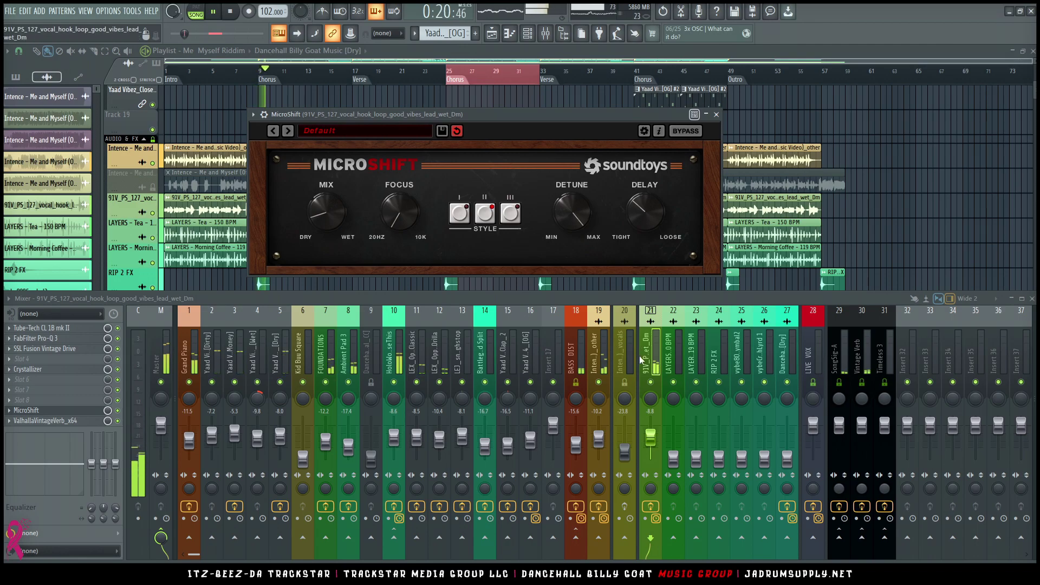
{"action": "left_click", "coordinate": [716, 115]}
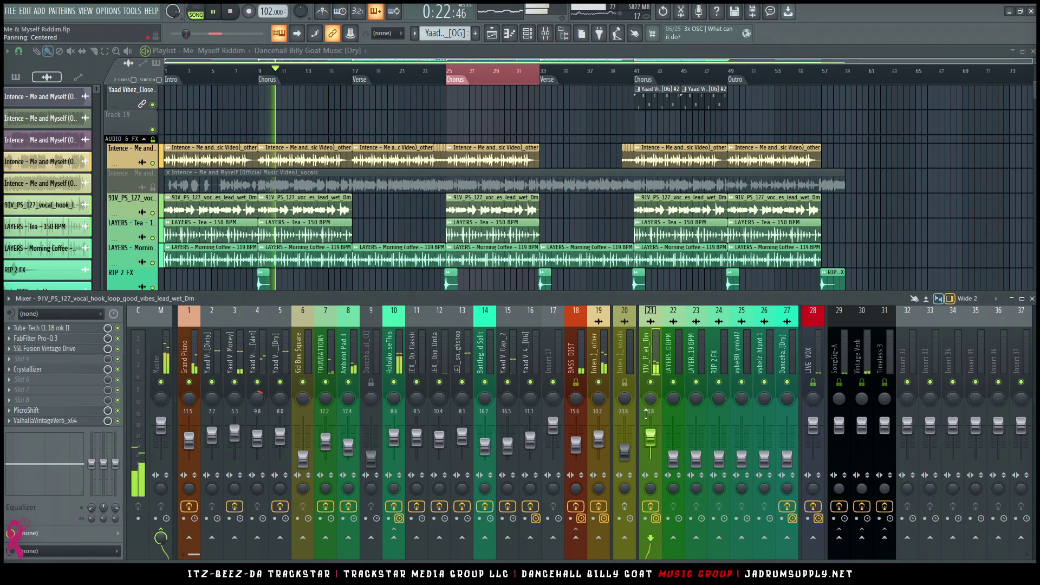
{"action": "scroll", "coordinate": [650, 436], "scroll_direction": "down", "scroll_amount": 1}
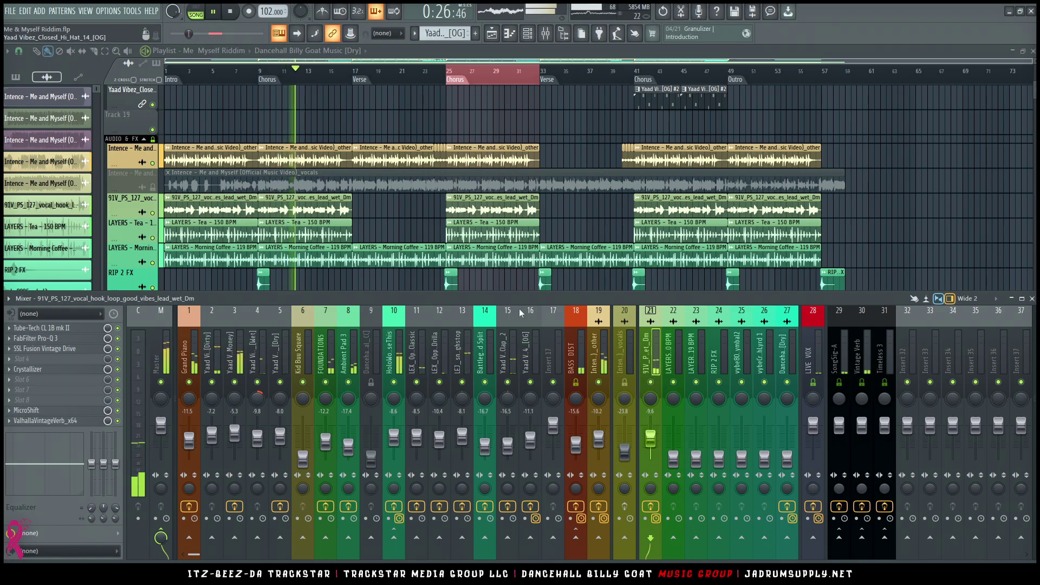
- Set the LAYERS - Tea track's volume to about -19.1 dB, pan it slightly left, and audition it soloed
{"action": "key", "text": "space"}
{"action": "left_click", "coordinate": [671, 361]}
{"action": "scroll", "coordinate": [234, 215], "scroll_direction": "down", "scroll_amount": 1}
{"action": "scroll", "coordinate": [227, 208], "scroll_direction": "up", "scroll_amount": 3}
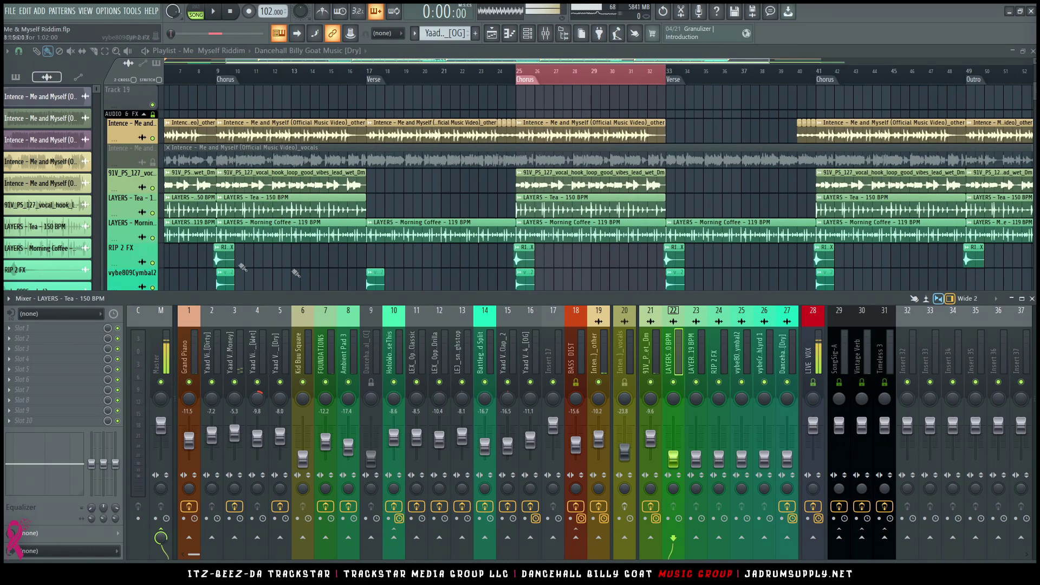
{"action": "key", "text": "space"}
{"action": "left_click_drag", "start_coordinate": [672, 459], "coordinate": [672, 454]}
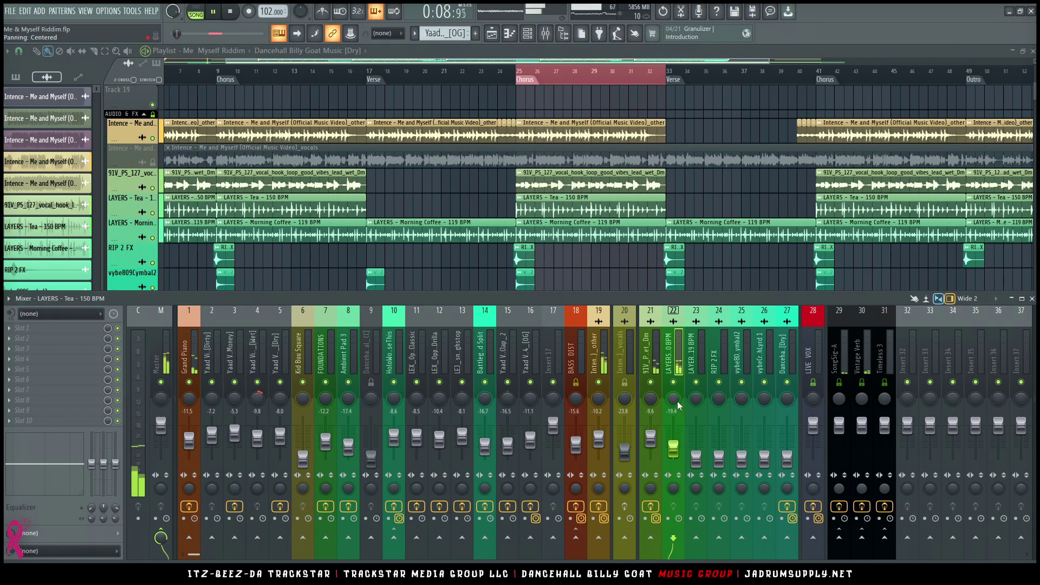
{"action": "right_click", "coordinate": [674, 382]}
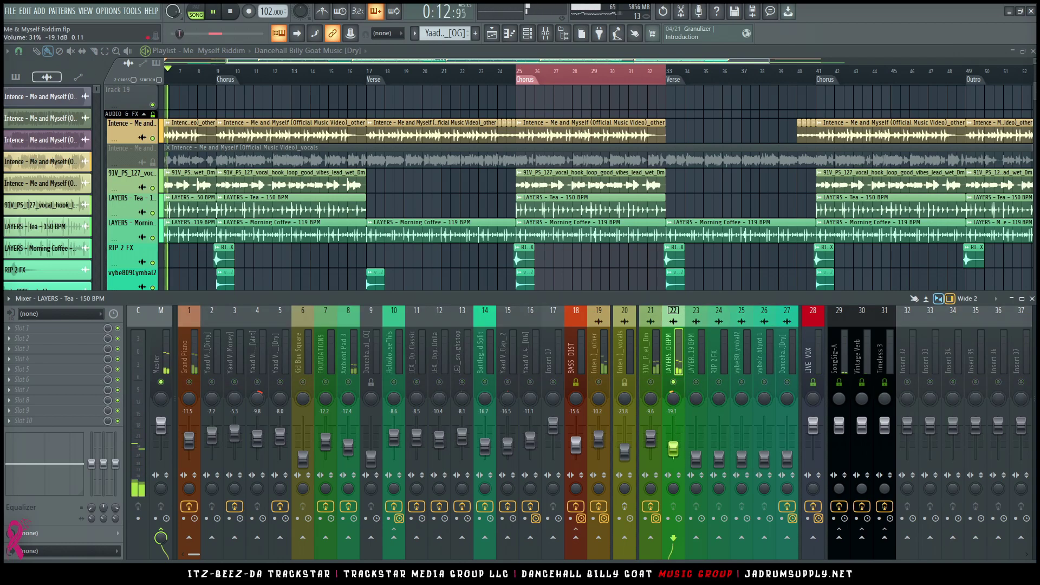
{"action": "key", "text": "space"}
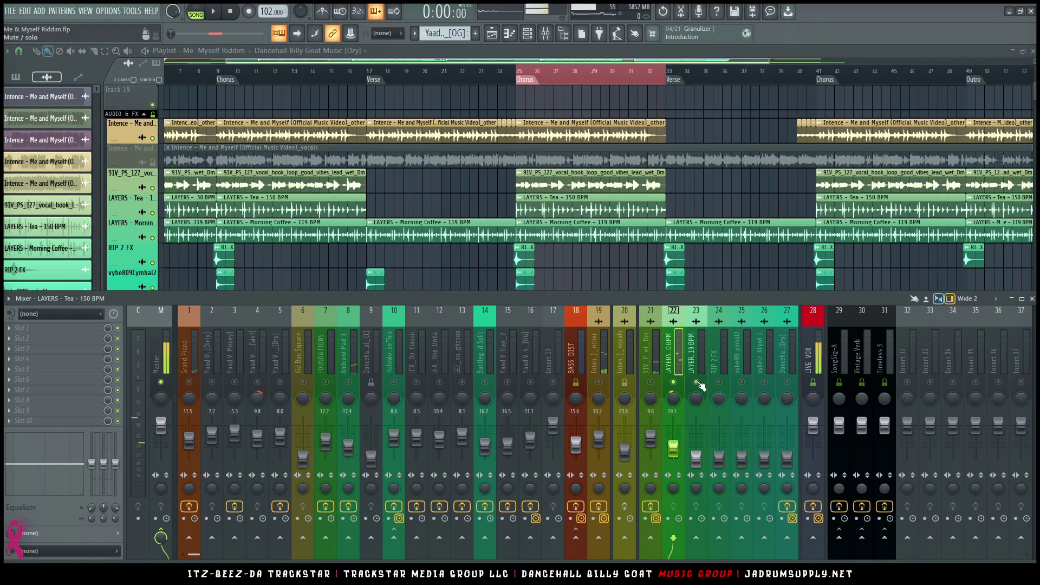
- Set the LAYERS - Morning Coffee volume to about -17.4 dB alongside the soloed Tea layer, and unsolo to play the full mix
{"action": "left_click_drag", "start_coordinate": [696, 458], "coordinate": [696, 449]}
{"action": "key", "text": "space"}
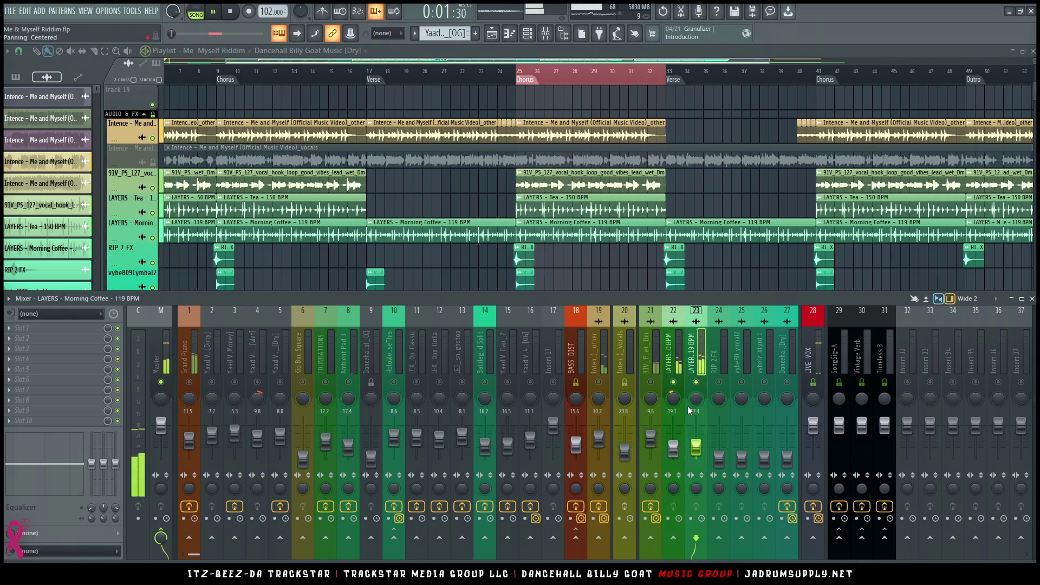
{"action": "key", "text": "space"}
{"action": "right_click", "coordinate": [674, 382]}
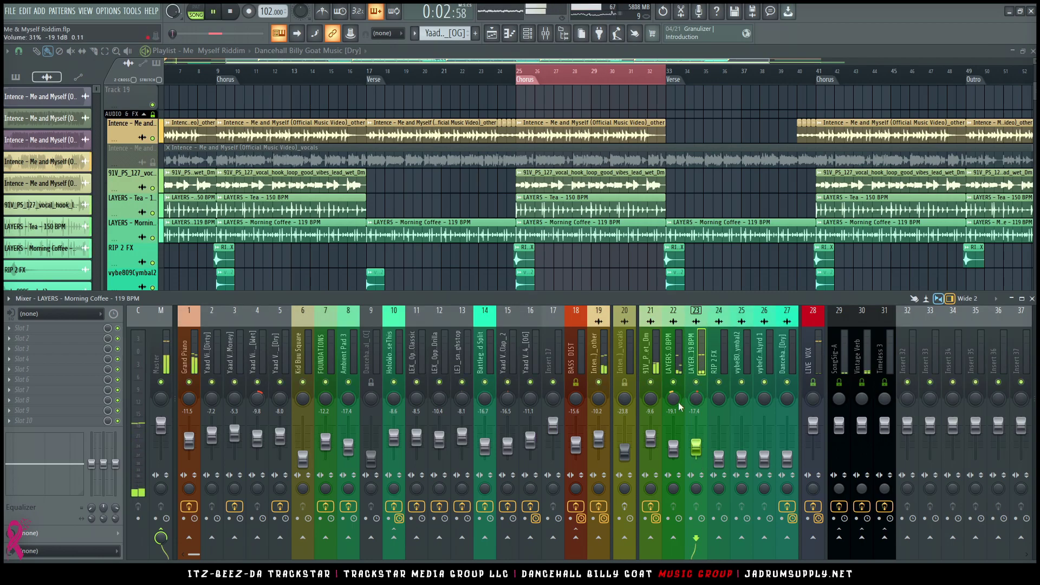
{"action": "left_click", "coordinate": [699, 431]}
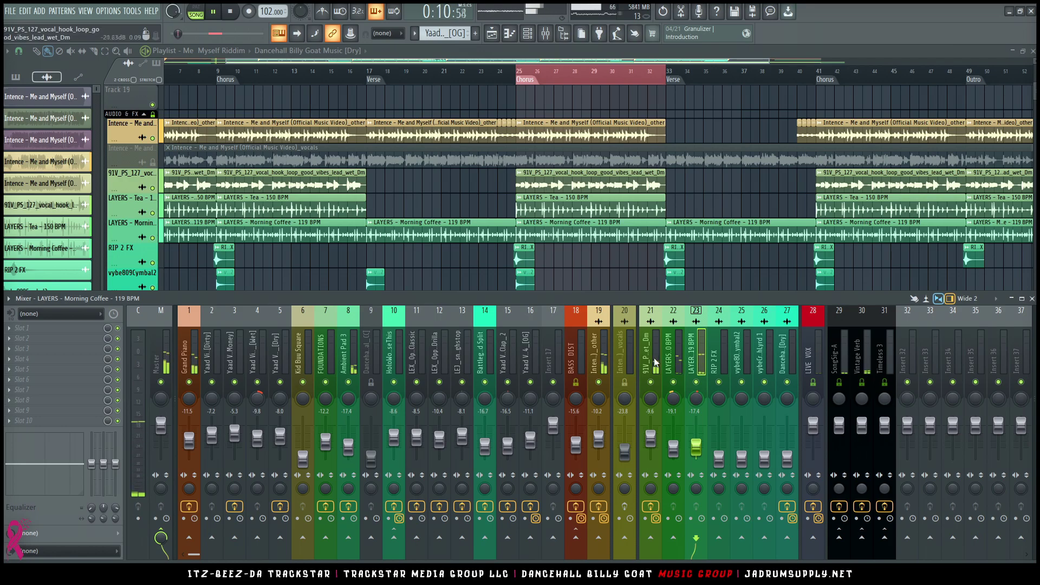
- Move the Intence vocals mixer track eight places along so it sits just after LIVE VOX
{"action": "left_click", "coordinate": [618, 350]}
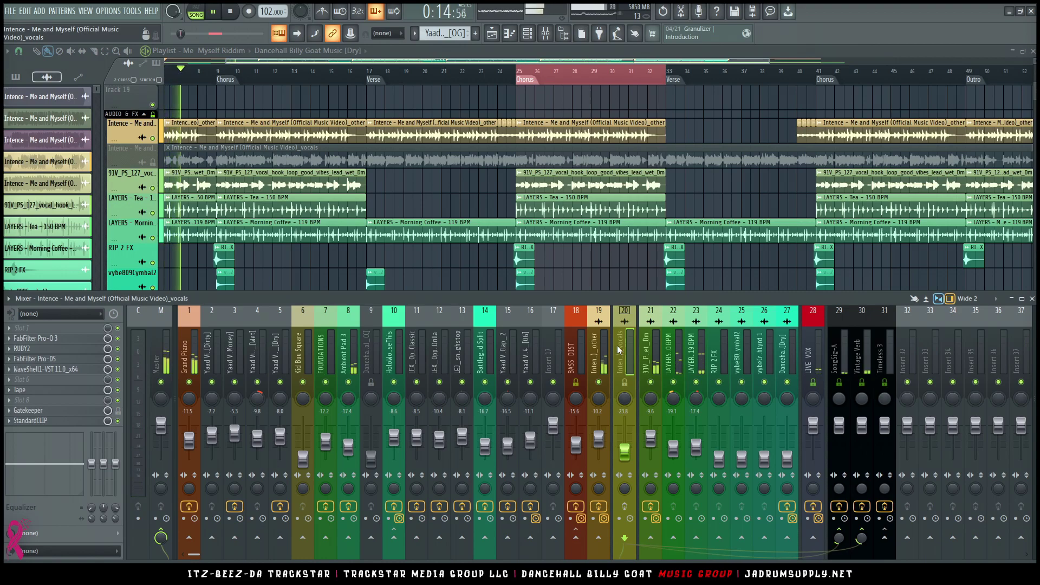
{"action": "key", "text": "alt+Right"}
{"action": "key", "text": "alt+Right"}
{"action": "key", "text": "alt+Right"}
{"action": "key", "text": "alt+Right"}
{"action": "key", "text": "alt+Right"}
{"action": "key", "text": "alt+Right"}
{"action": "key", "text": "alt+Right"}
{"action": "key", "text": "alt+Right"}
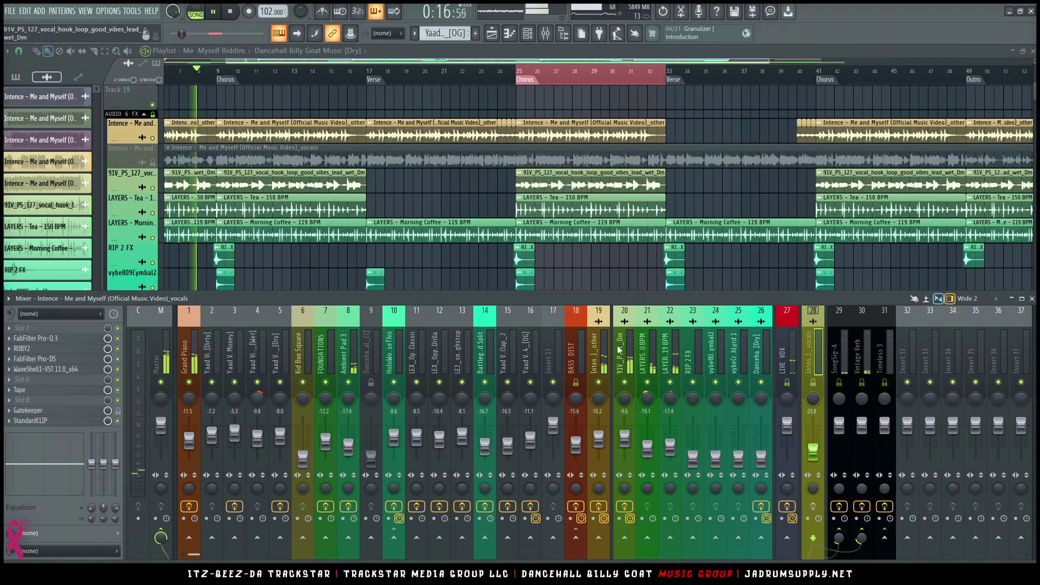
- Select the LIVE VOX and Intence vocals mixer tracks together and recolor them in shades of red
{"action": "left_click", "coordinate": [787, 352], "text": "ctrl"}
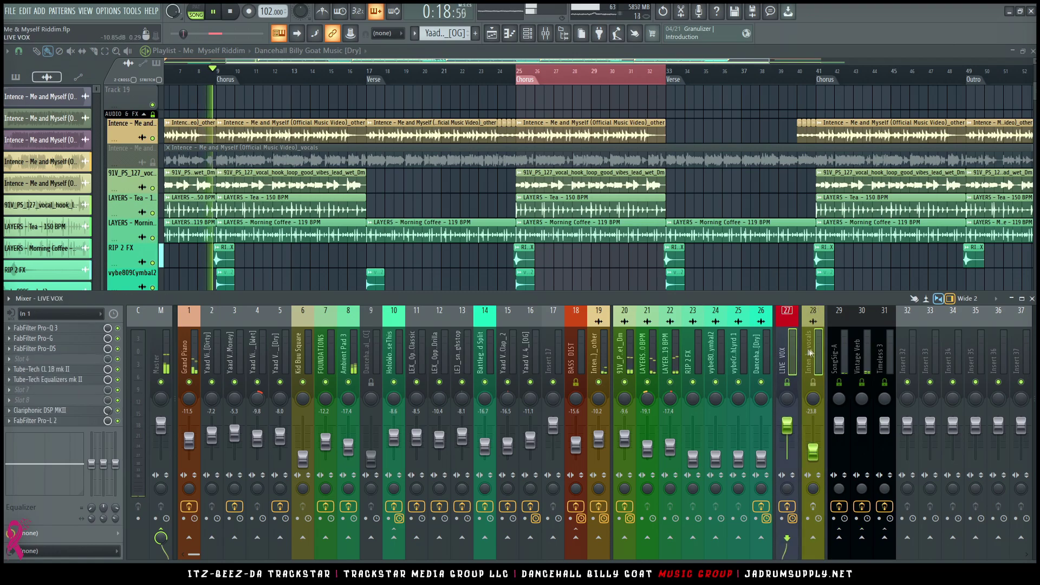
{"action": "right_click", "coordinate": [818, 352]}
{"action": "left_click", "coordinate": [878, 260]}
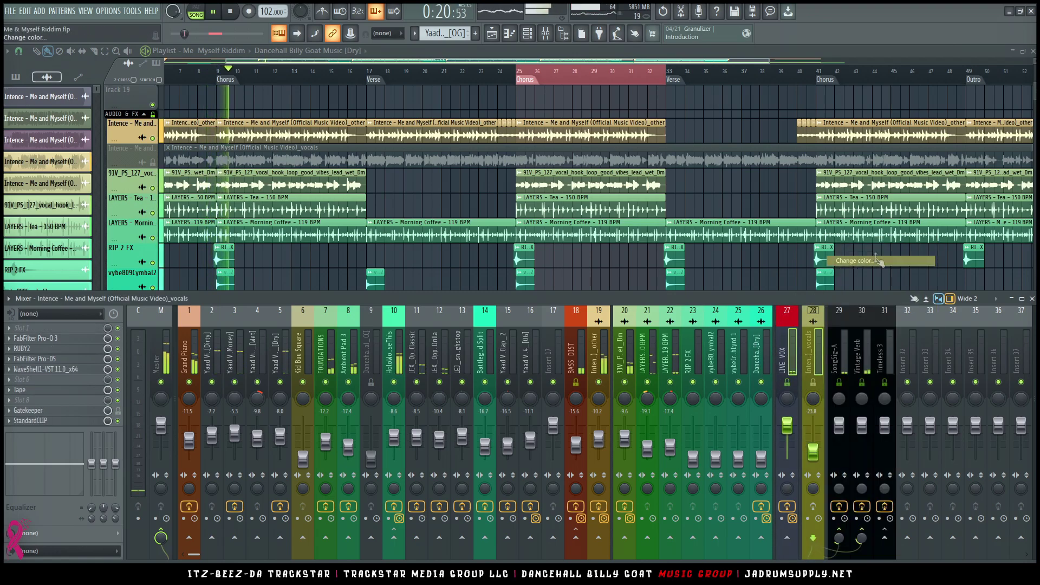
{"action": "left_click", "coordinate": [919, 266]}
{"action": "left_click", "coordinate": [1015, 491]}
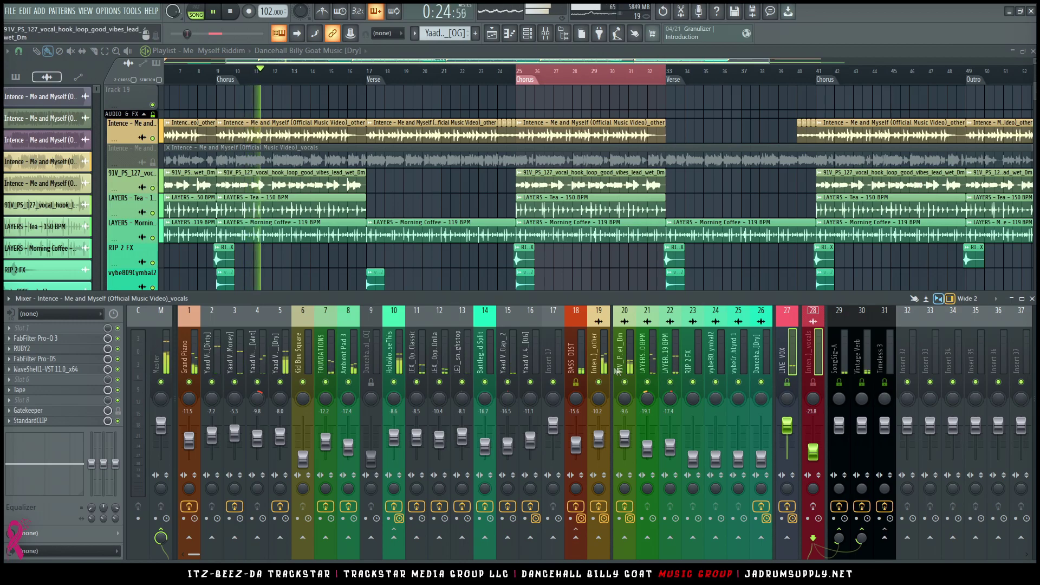
- Loop the playlist from bar 8 to just before bar 10, around the start of the first Chorus
{"action": "key", "text": "F9"}
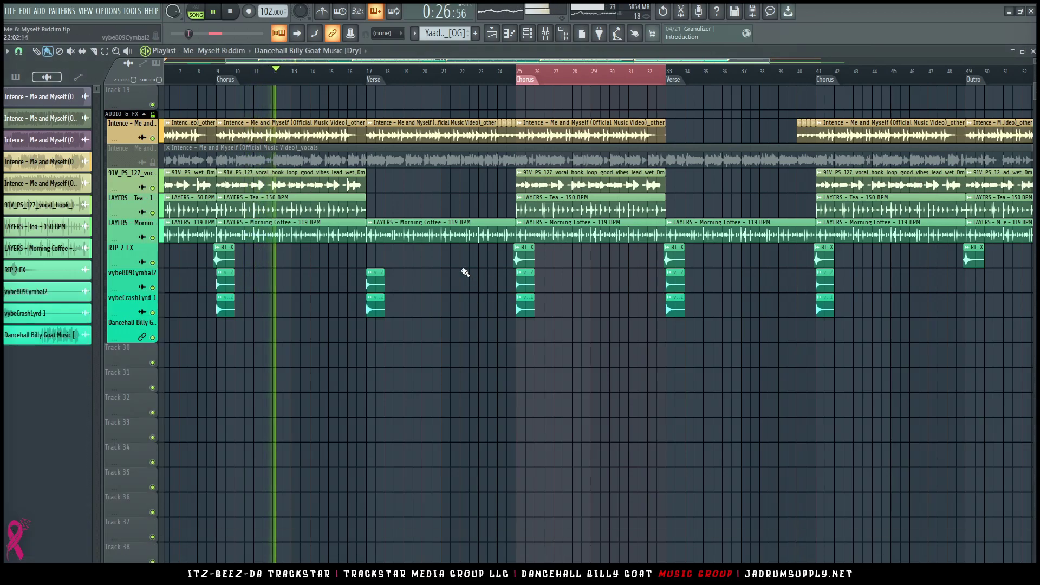
{"action": "left_click", "coordinate": [194, 80]}
{"action": "scroll", "coordinate": [196, 80], "scroll_direction": "up", "scroll_amount": 5}
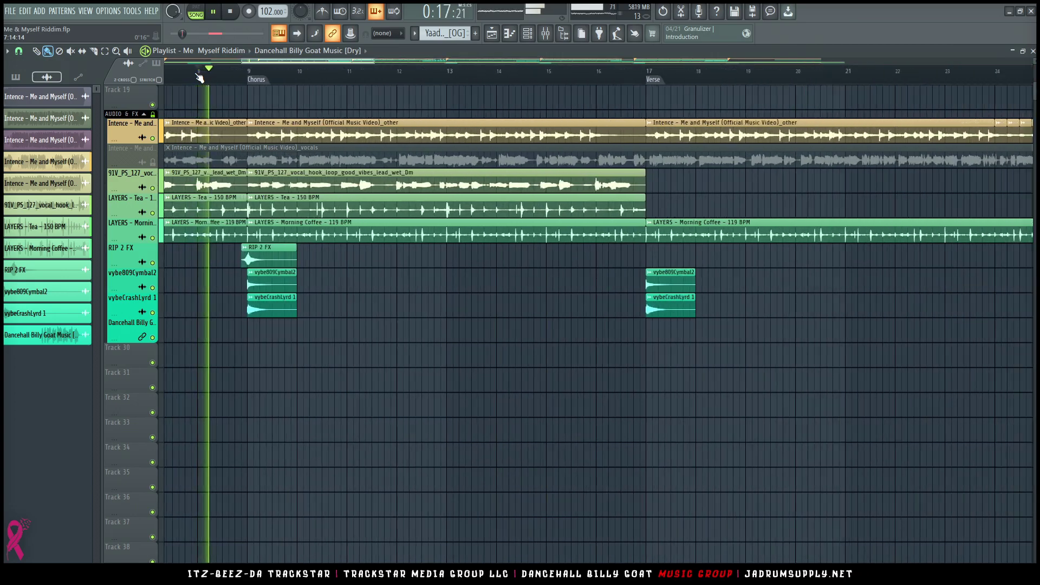
{"action": "left_click_drag", "start_coordinate": [198, 79], "coordinate": [352, 87]}
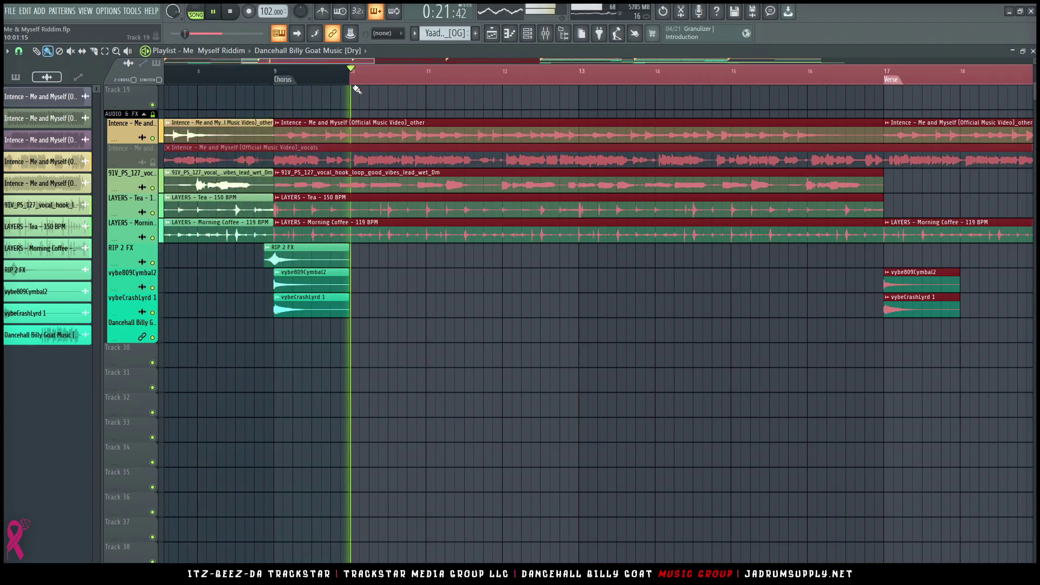
{"action": "key", "text": "ctrl+d"}
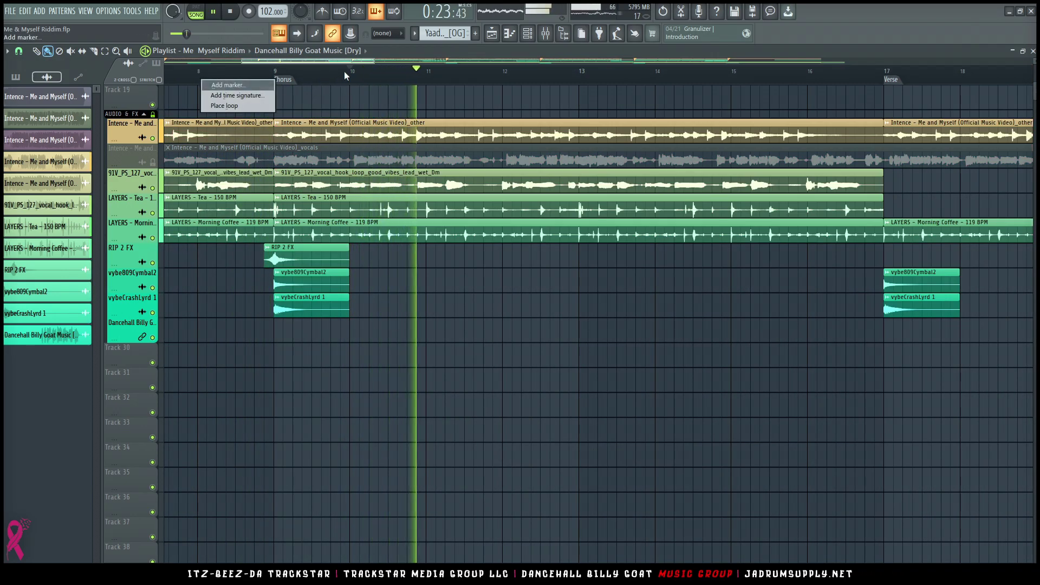
{"action": "left_click_drag", "start_coordinate": [343, 70], "coordinate": [199, 75]}
- Reopen the mixer, set the RIP 2 FX track's volume to about -14.6 dB, and restart the loop
{"action": "key", "text": "F9"}
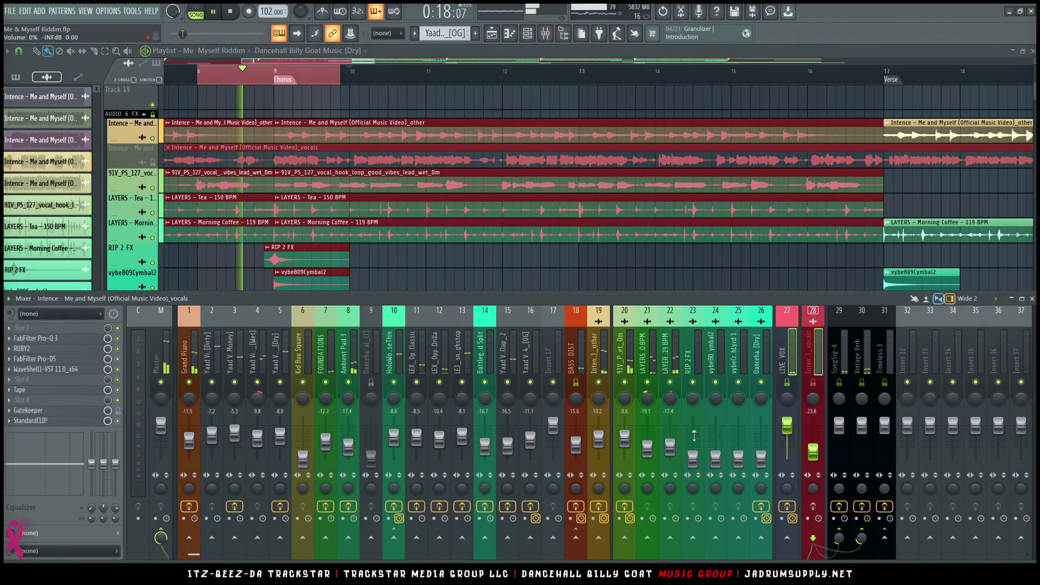
{"action": "left_click_drag", "start_coordinate": [693, 459], "coordinate": [693, 445]}
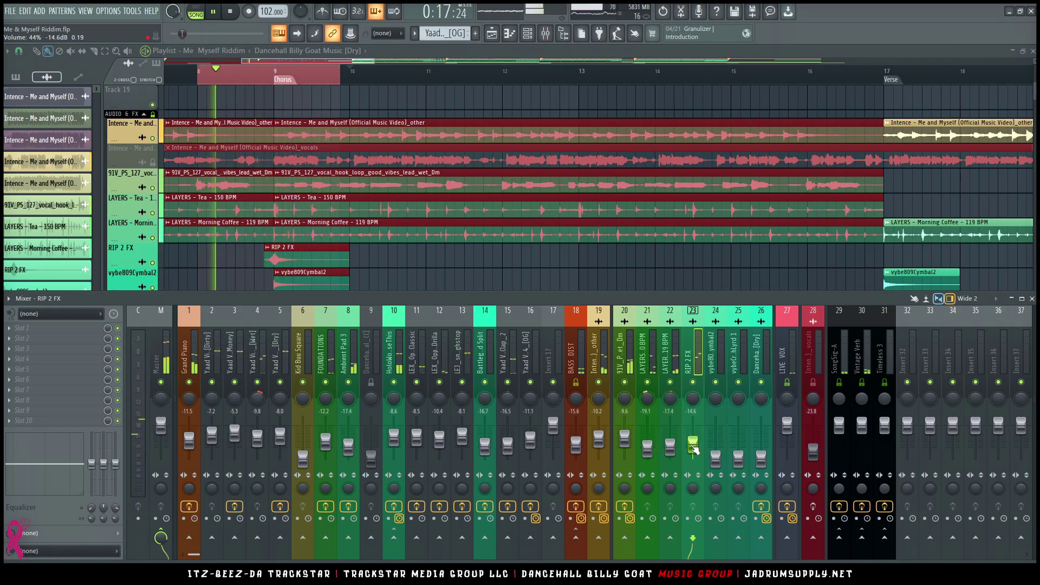
{"action": "scroll", "coordinate": [284, 165], "scroll_direction": "up", "scroll_amount": 9}
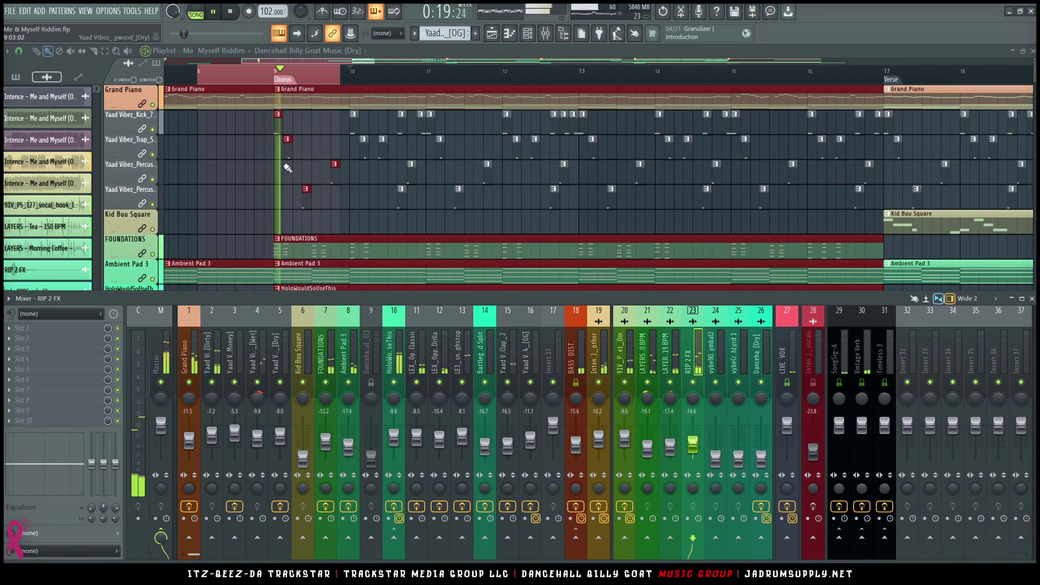
{"action": "key", "text": "space"}
{"action": "key", "text": "space"}
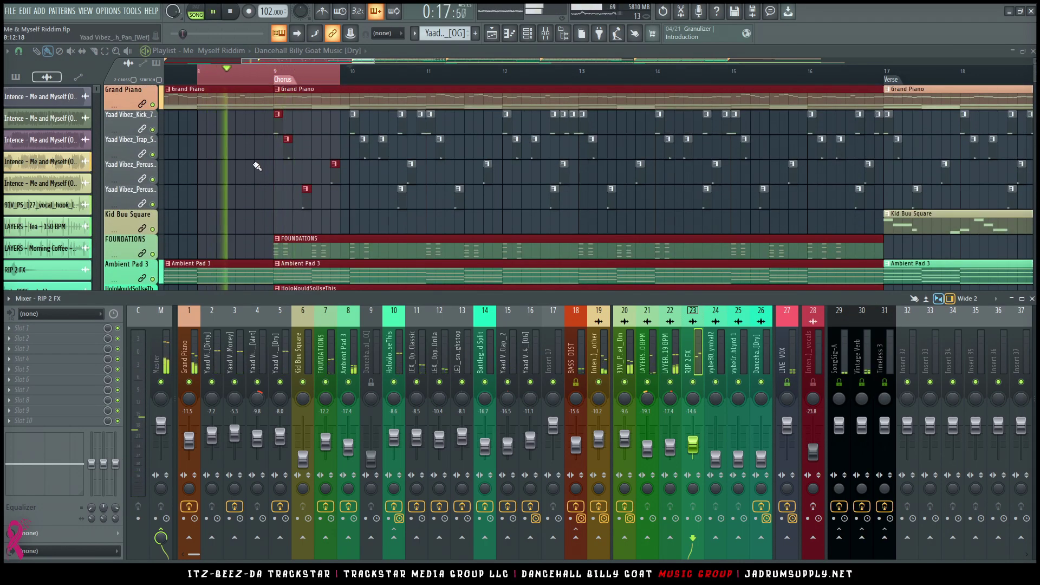
- Extend the looped time selection to end exactly at bar 10 and play it again
{"action": "key", "text": "space"}
{"action": "left_click_drag", "start_coordinate": [345, 74], "coordinate": [349, 77]}
{"action": "key", "text": "space"}
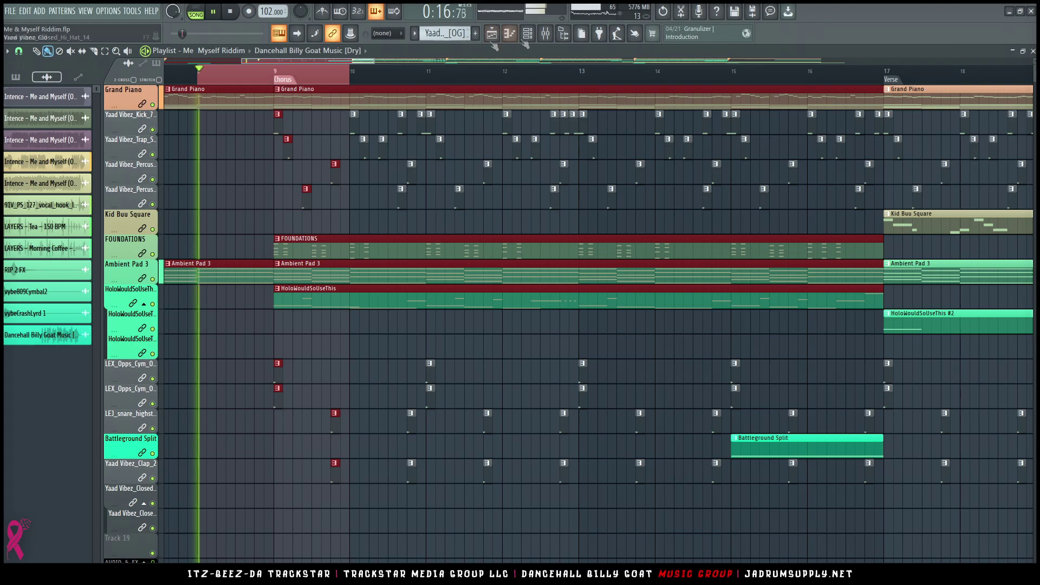
- Load the Pro-3_Crash_High_Pass mixer state on the RIP 2 FX track, lower its volume to about -15.9 dB and replay the loop
{"action": "key", "text": "F9"}
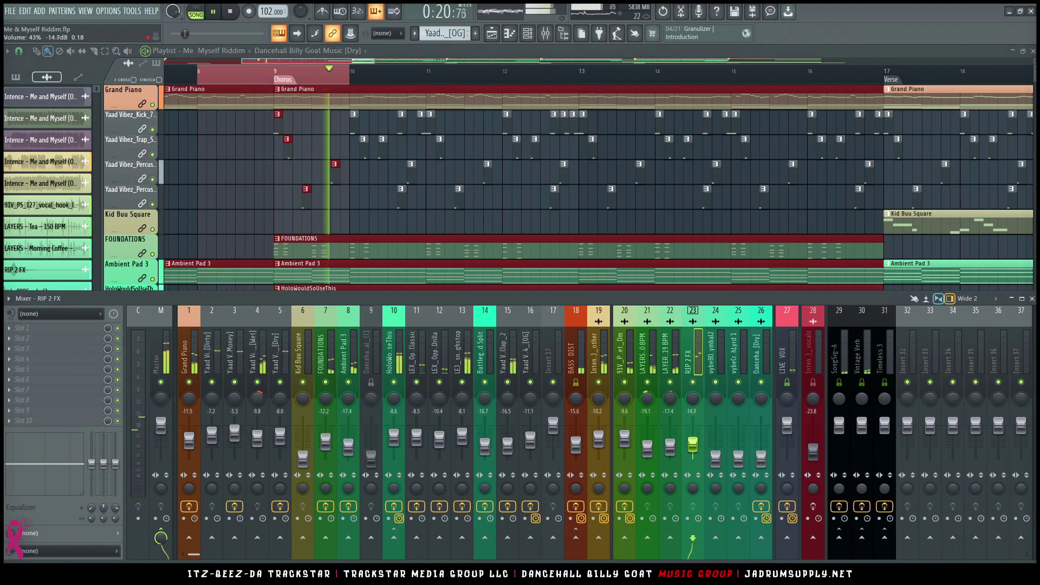
{"action": "key", "text": "space"}
{"action": "right_click", "coordinate": [701, 368]}
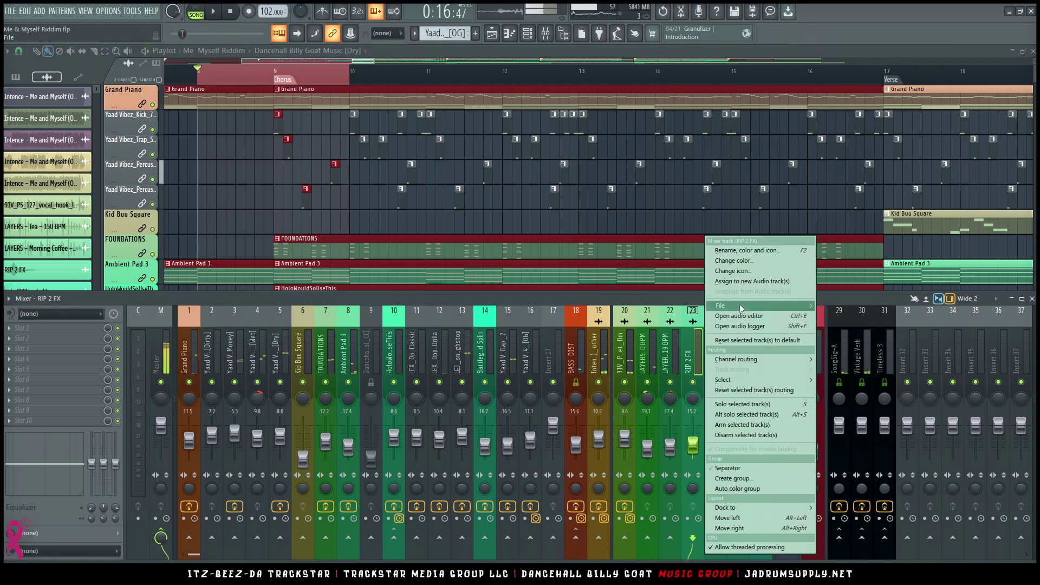
{"action": "mouse_move", "coordinate": [721, 305]}
{"action": "left_click", "coordinate": [873, 328]}
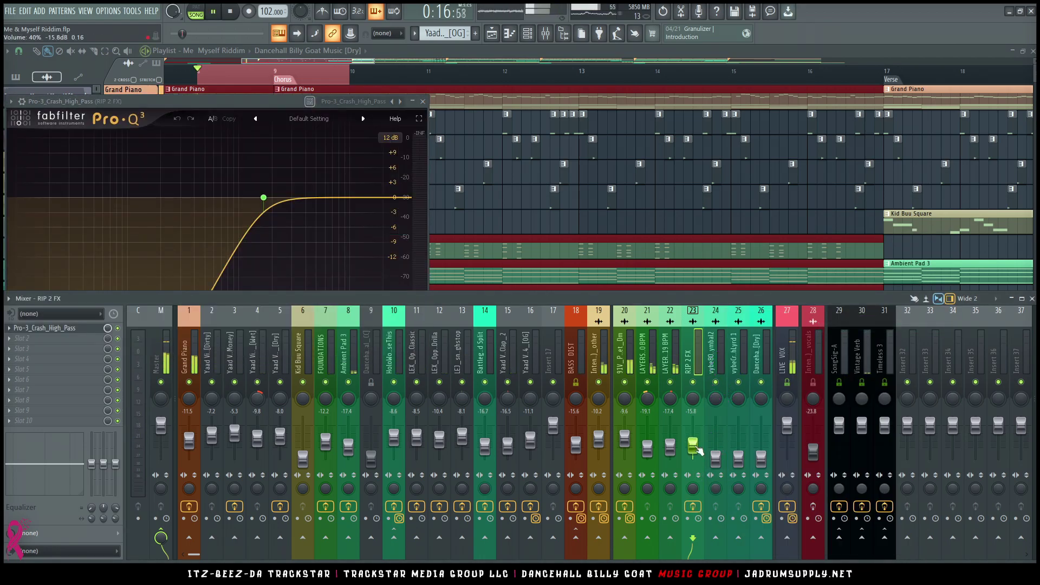
{"action": "key", "text": "space"}
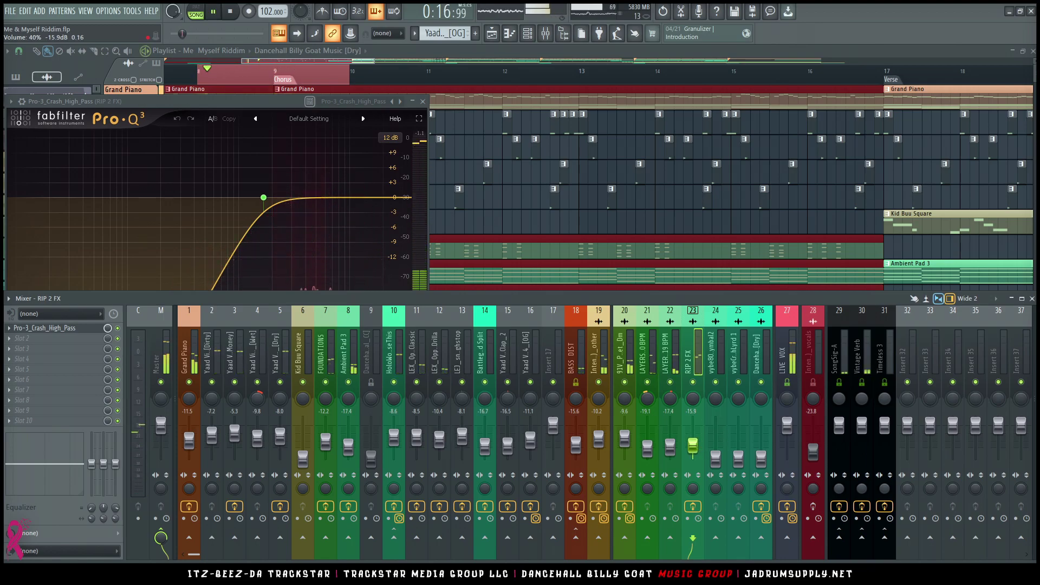
- Send the RIP 2 FX track to SongSig-A and to Vintage Verb at about 22%, with its volume at about -16.5 dB
{"action": "left_click", "coordinate": [839, 538]}
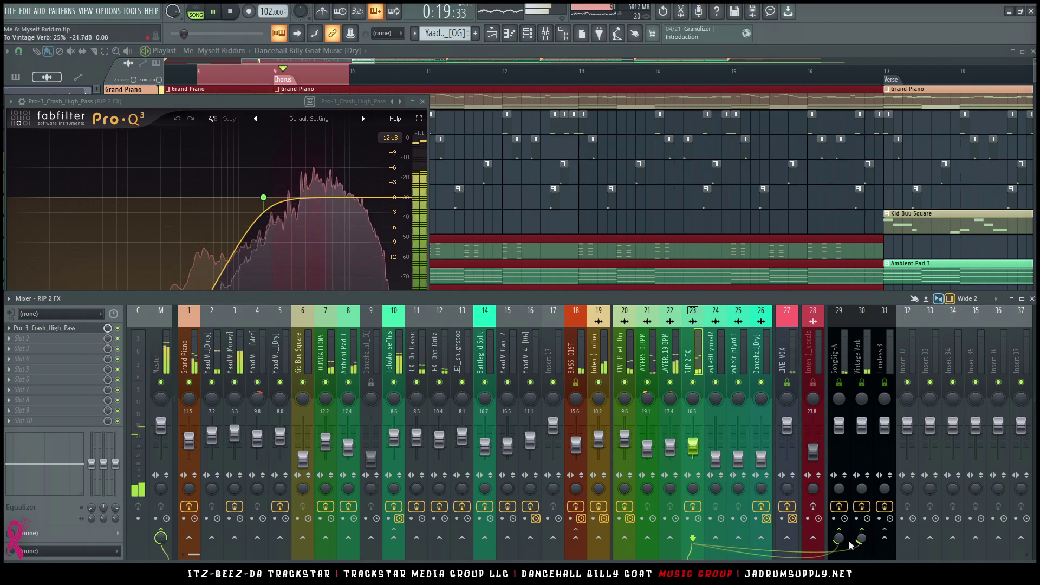
{"action": "left_click_drag", "start_coordinate": [862, 541], "coordinate": [862, 544]}
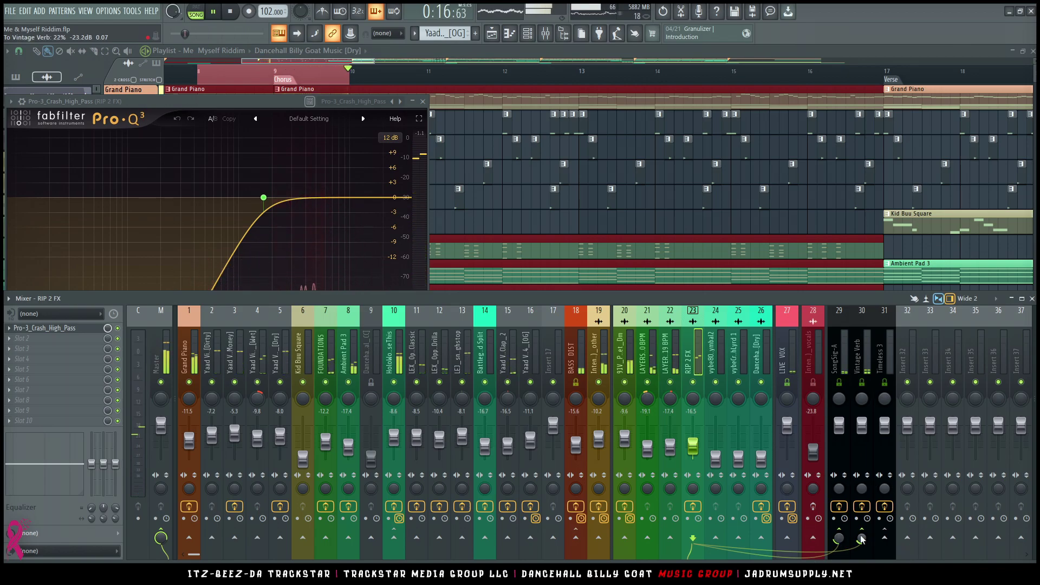
- Check the crash clips in the playlist, replay the loop and raise the vybe809Cymbal2 mixer track's volume to about -17.8 dB
{"action": "left_click", "coordinate": [711, 363]}
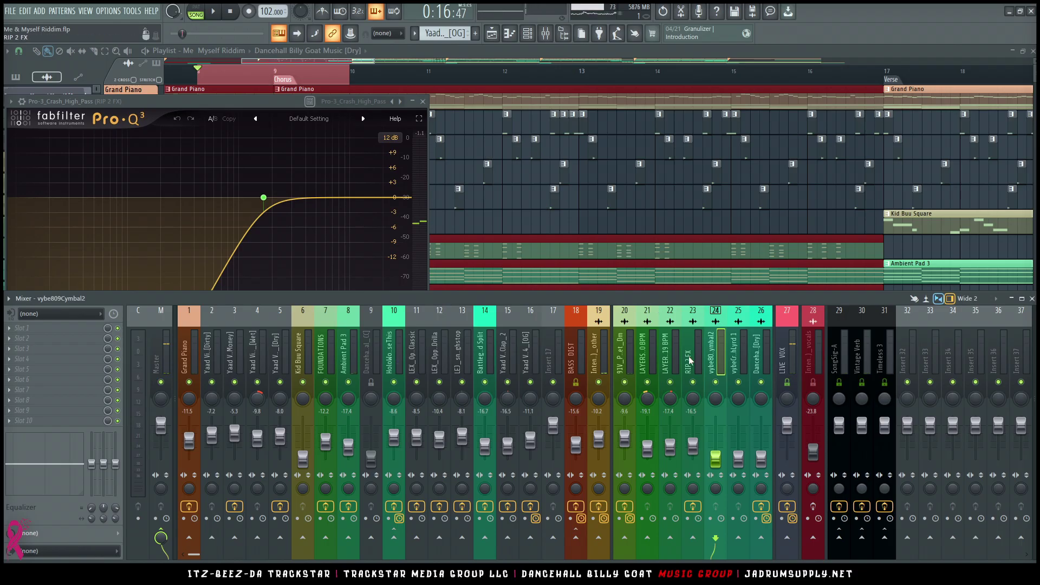
{"action": "key", "text": "F12"}
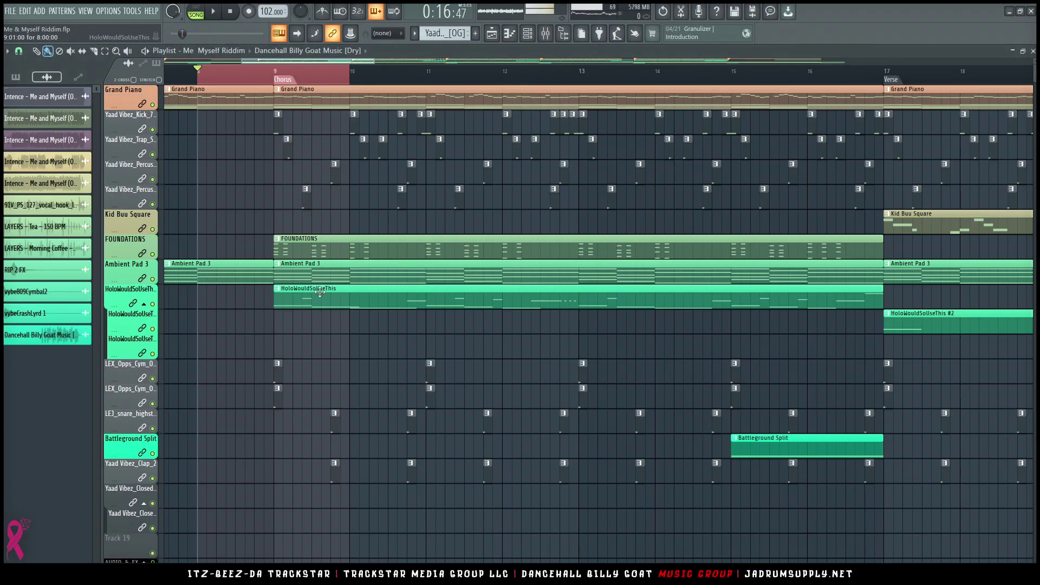
{"action": "scroll", "coordinate": [320, 292], "scroll_direction": "down", "scroll_amount": 8}
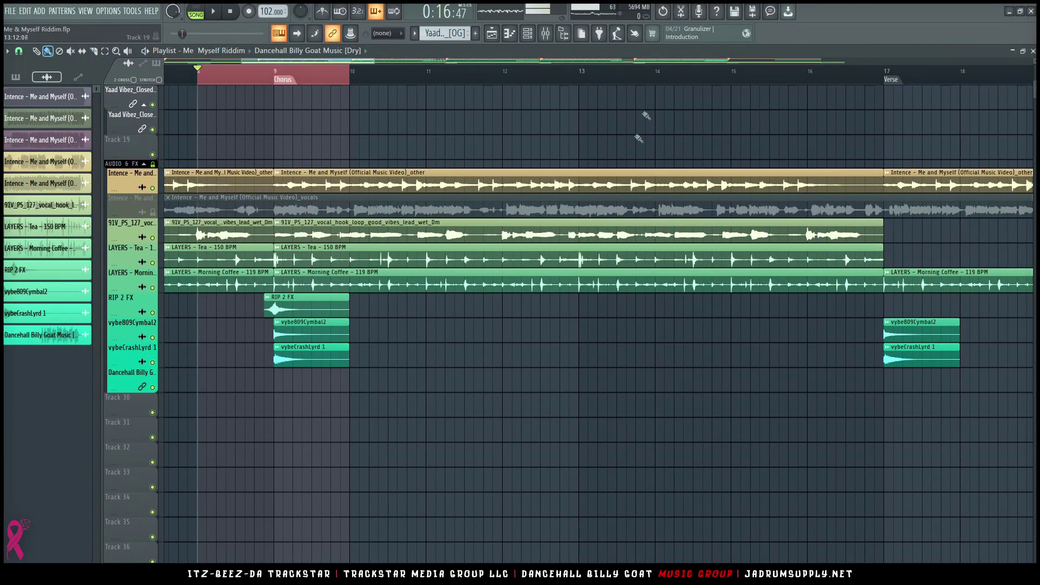
{"action": "key", "text": "space"}
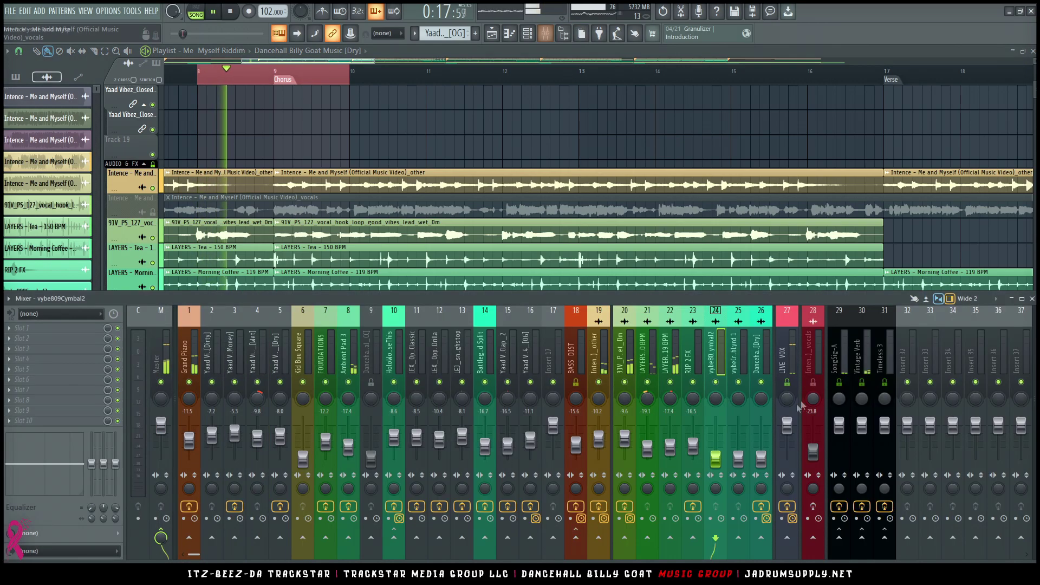
{"action": "key", "text": "F9"}
{"action": "left_click_drag", "start_coordinate": [716, 461], "coordinate": [716, 447]}
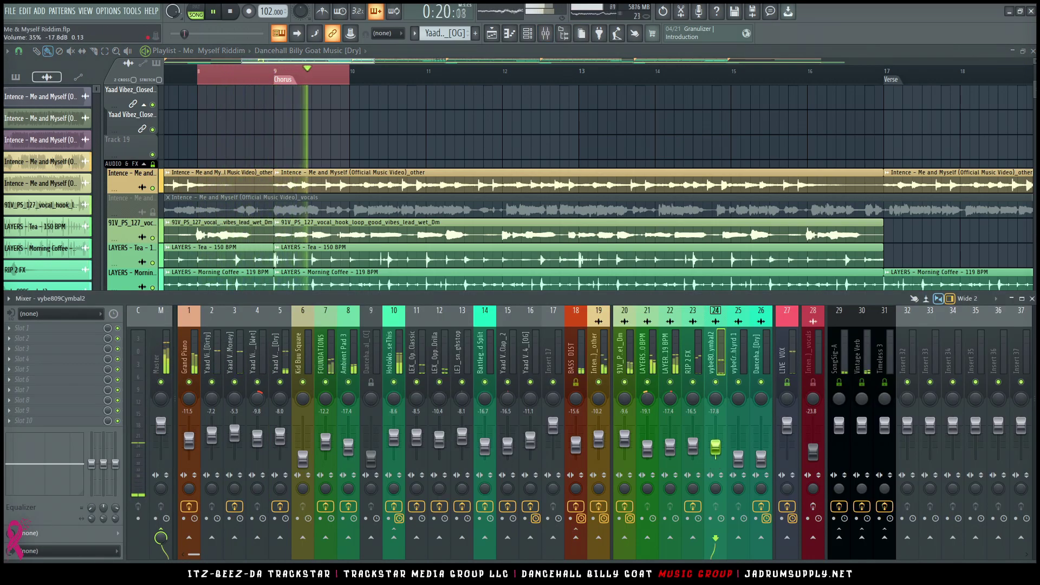
- Load the Pro-3_Crash_High_Pass state on vybe809Cymbal2 and steepen its high-pass band slope to 24 dB/oct
{"action": "right_click", "coordinate": [717, 352]}
{"action": "mouse_move", "coordinate": [805, 310]}
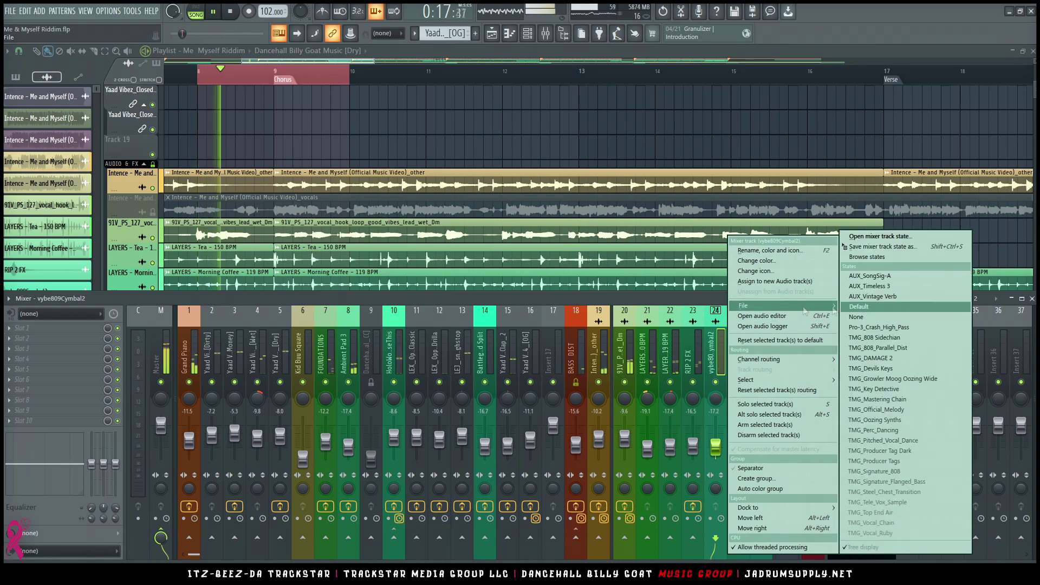
{"action": "left_click", "coordinate": [877, 328]}
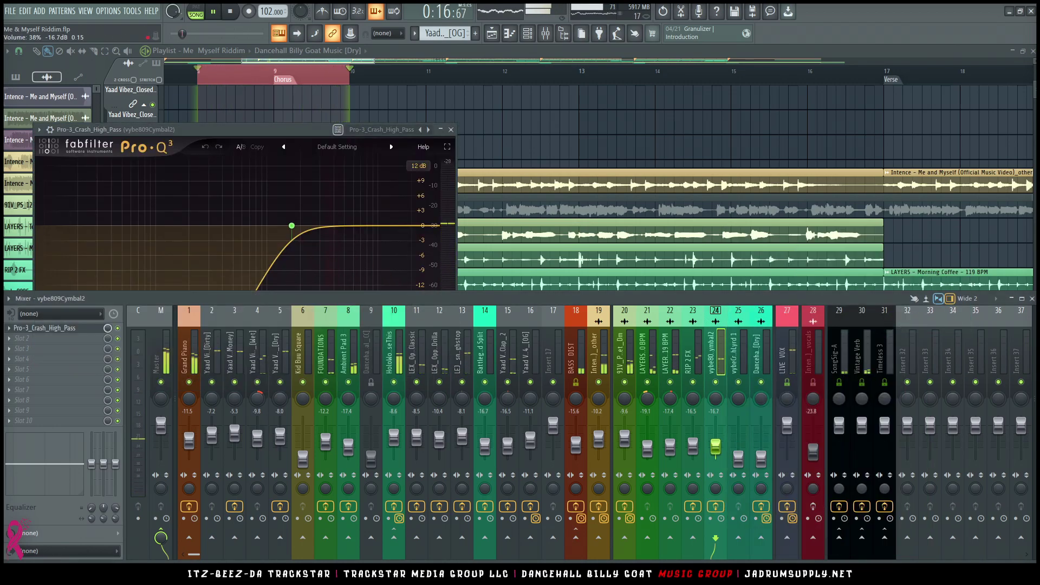
{"action": "left_click_drag", "start_coordinate": [717, 444], "coordinate": [718, 448]}
{"action": "scroll", "coordinate": [295, 229], "scroll_direction": "up", "scroll_amount": 1}
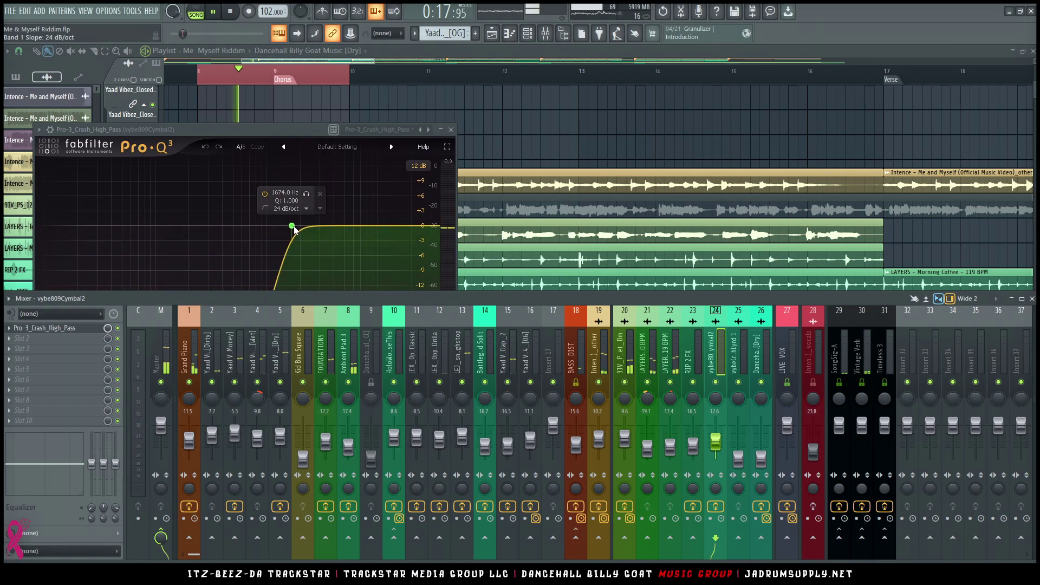
- Balance RIP 2 FX at about -16.2 dB against vybe809Cymbal2 at about -14.7 dB and close the EQ window
{"action": "left_click_drag", "start_coordinate": [717, 442], "coordinate": [698, 451]}
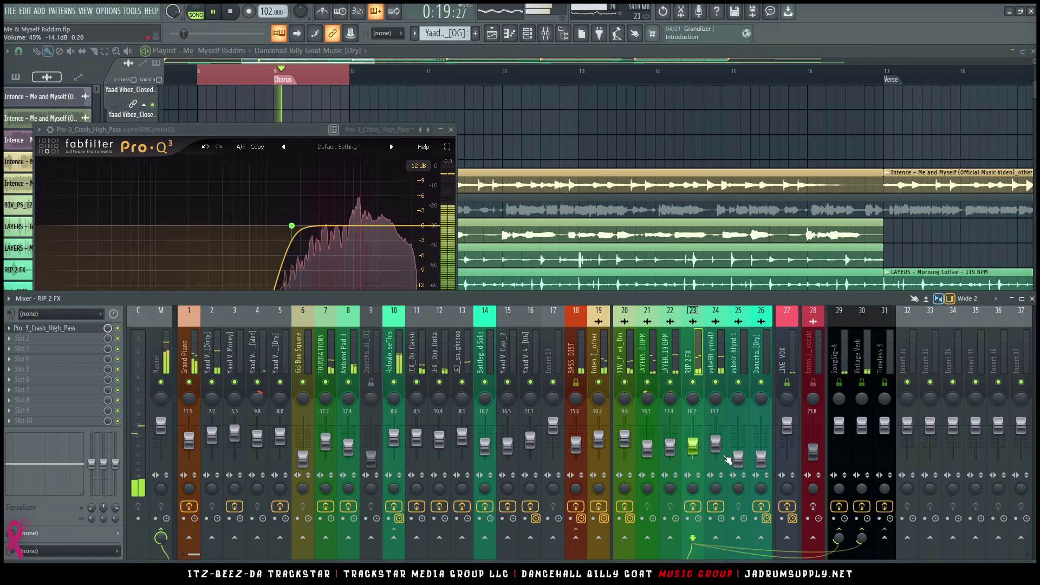
{"action": "left_click_drag", "start_coordinate": [716, 443], "coordinate": [715, 445]}
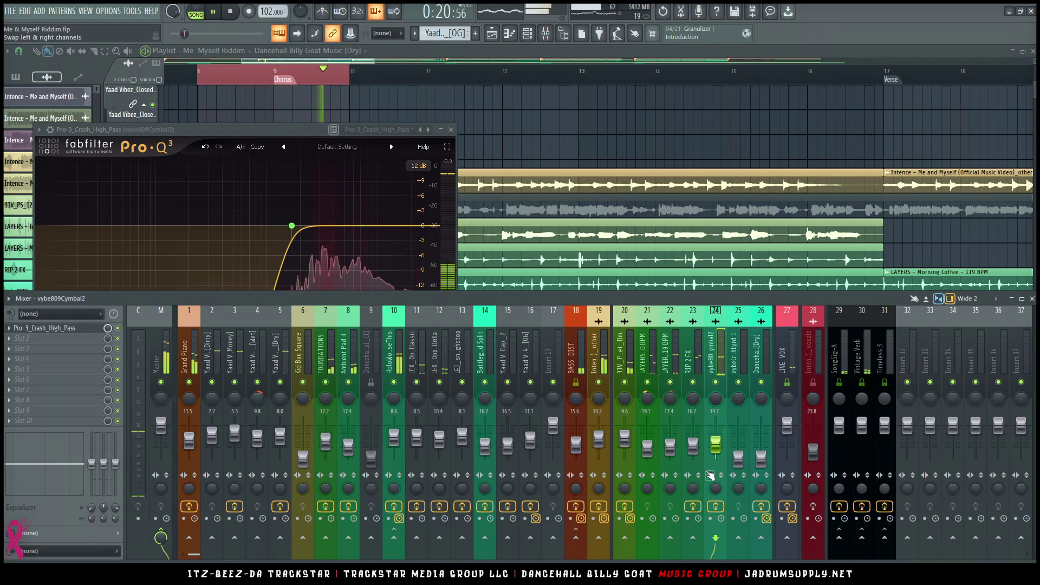
{"action": "left_click", "coordinate": [451, 130]}
- Bring the crash clips into view and raise the vybeCrashLyrd 1 track's volume to about -12.1 dB
{"action": "scroll", "coordinate": [480, 133], "scroll_direction": "down", "scroll_amount": 6}
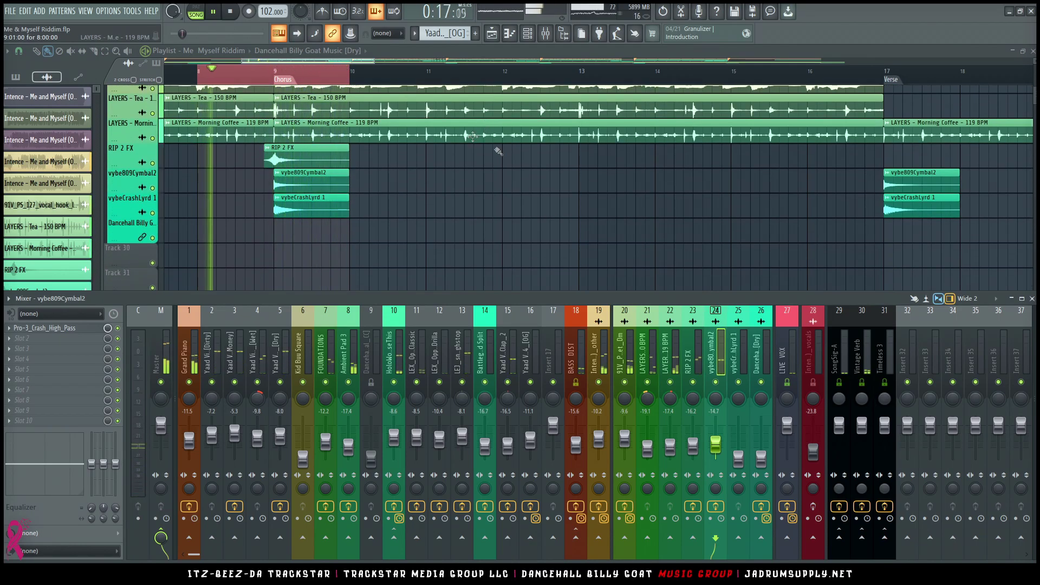
{"action": "left_click_drag", "start_coordinate": [746, 455], "coordinate": [744, 445]}
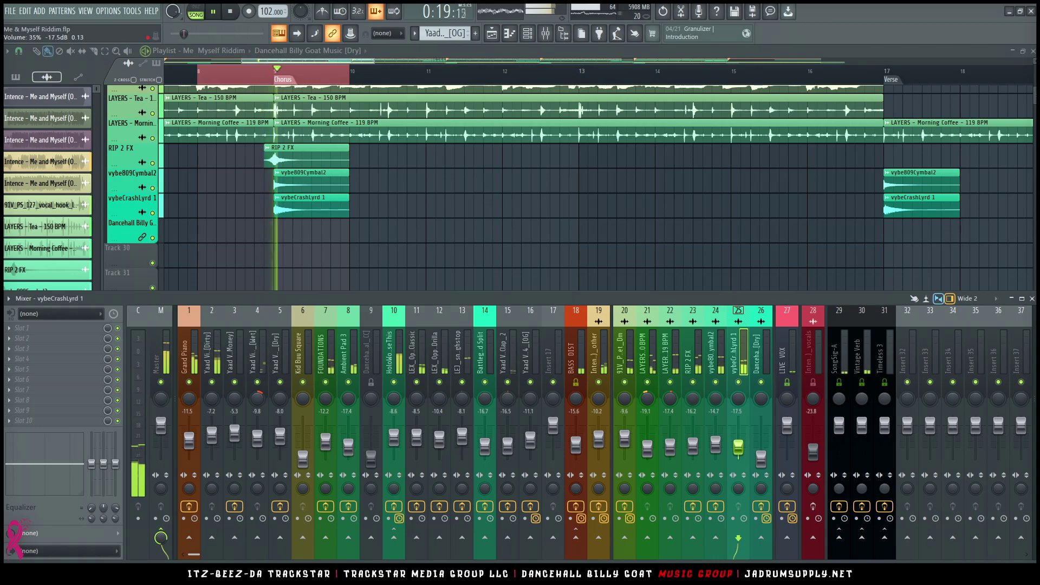
{"action": "left_click_drag", "start_coordinate": [738, 445], "coordinate": [737, 439]}
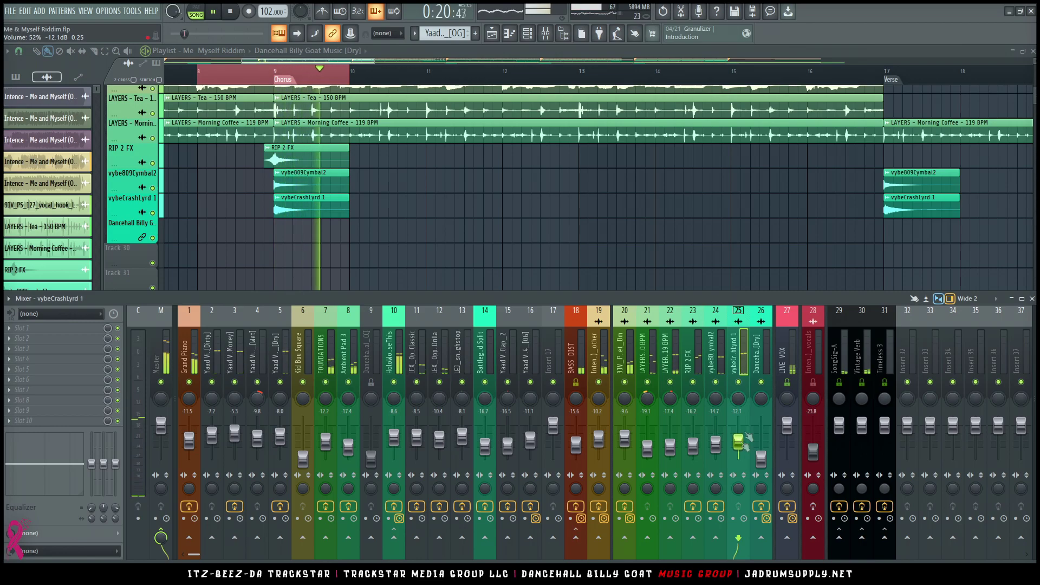
- Load the Pro-3_Crash_High_Pass state on vybeCrashLyrd 1, send it to SongSig-A and Vintage Verb, and set its volume to about -16.5 dB
{"action": "right_click", "coordinate": [745, 445]}
{"action": "left_click", "coordinate": [883, 328]}
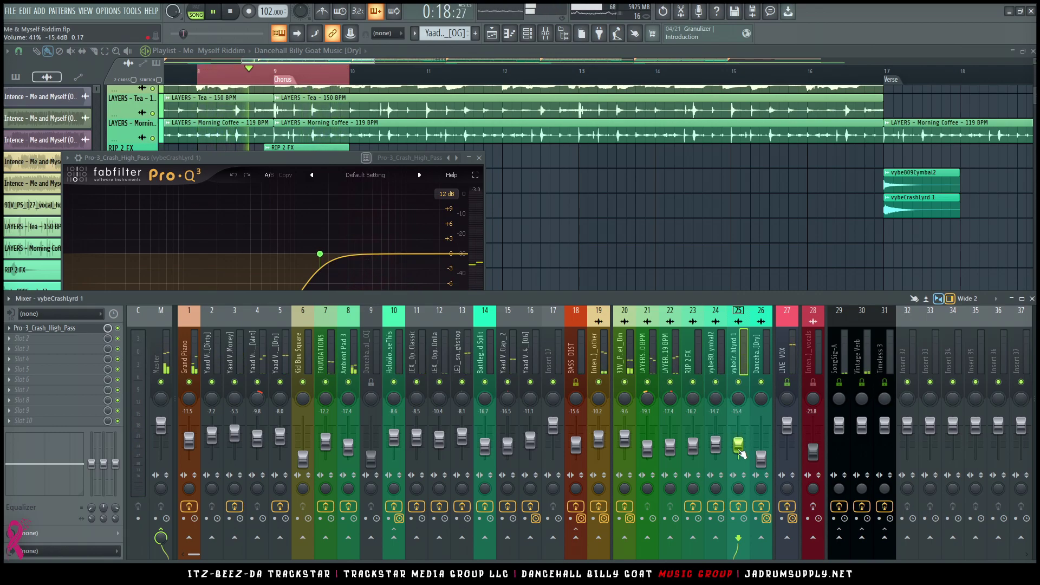
{"action": "left_click", "coordinate": [839, 539]}
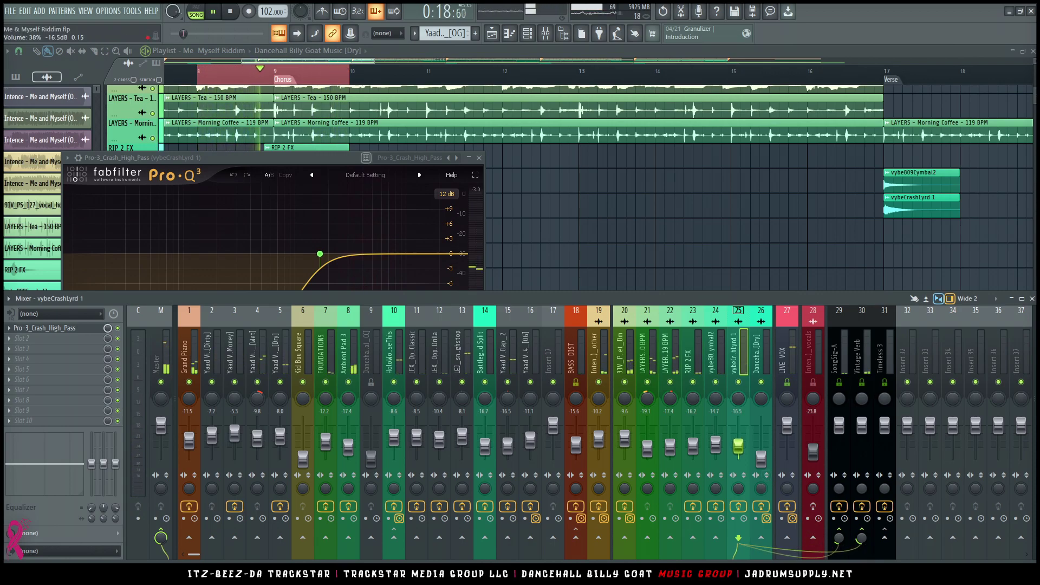
- Trim the vybe809Cymbal2 track to about -14.8 dB, stop playback and clear the looped selection in the playlist
{"action": "left_click", "coordinate": [693, 447]}
{"action": "left_click", "coordinate": [716, 448]}
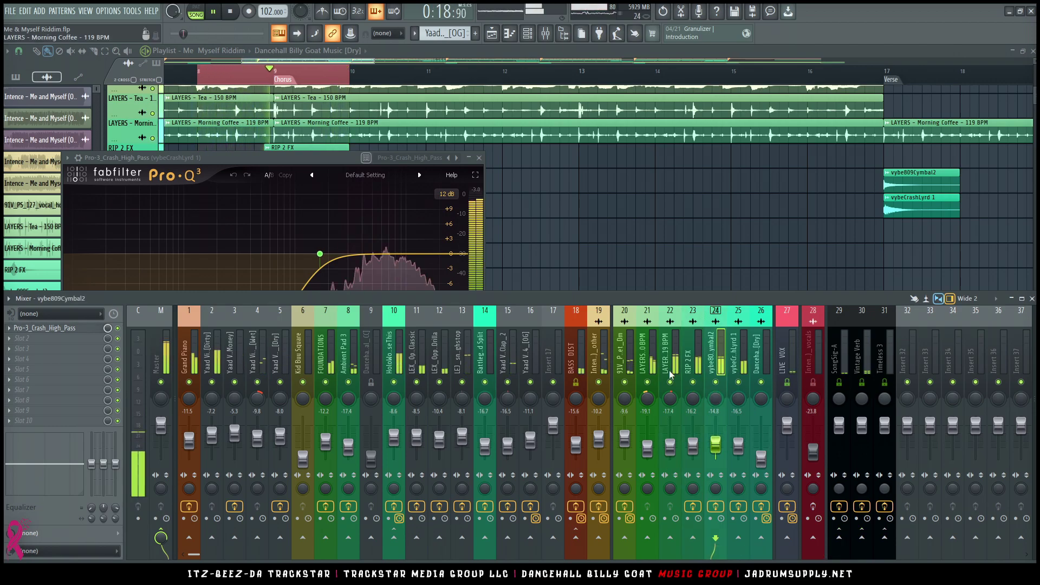
{"action": "left_click", "coordinate": [580, 248]}
{"action": "key", "text": "space"}
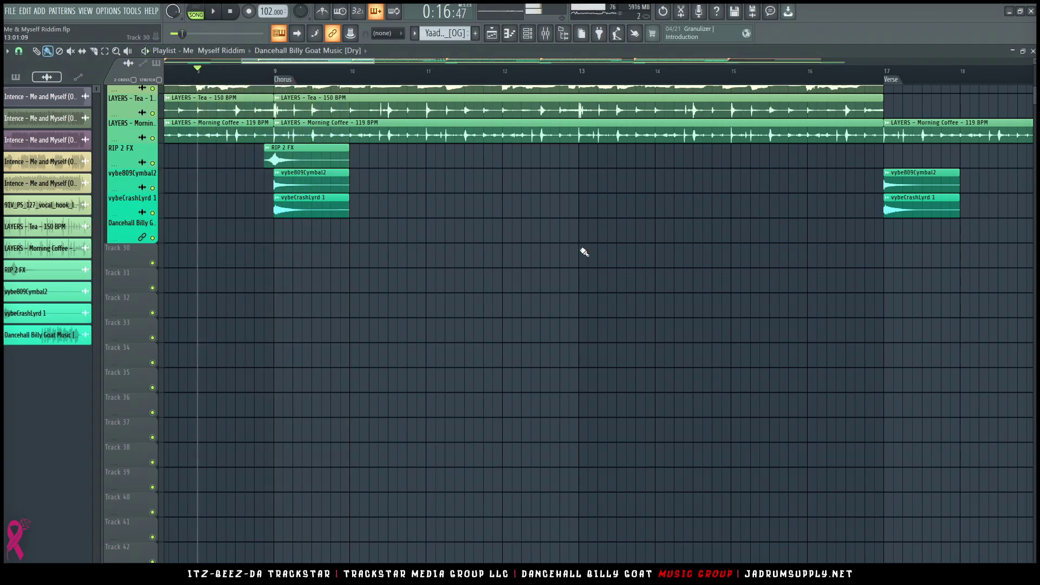
- Show the whole arrangement and raise the Dancehall Billy Goat Music [Dry] mixer track's volume to about -13.2 dB
{"action": "key", "text": "Page_Down"}
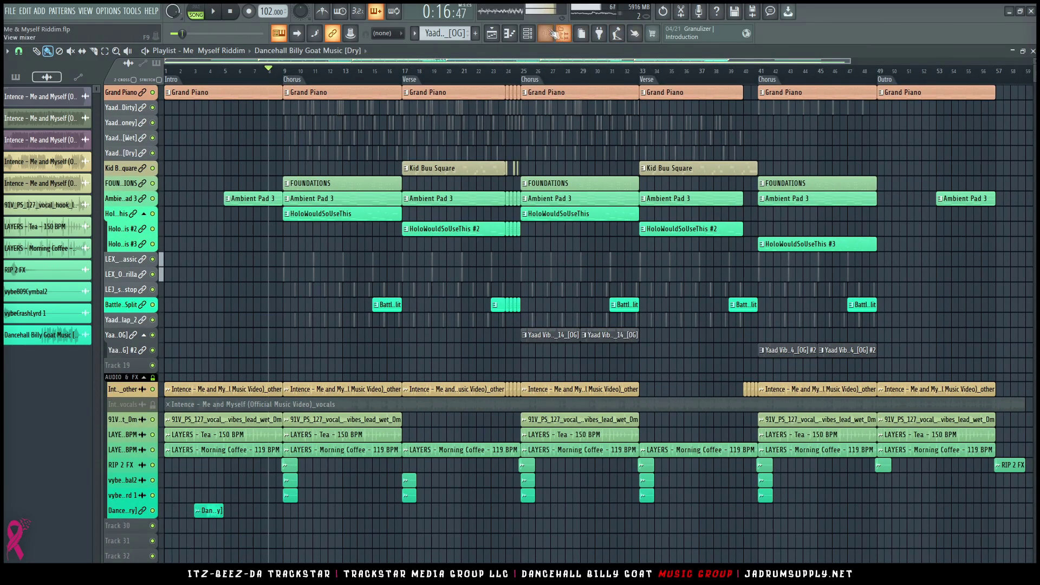
{"action": "key", "text": "F9"}
{"action": "left_click", "coordinate": [760, 455]}
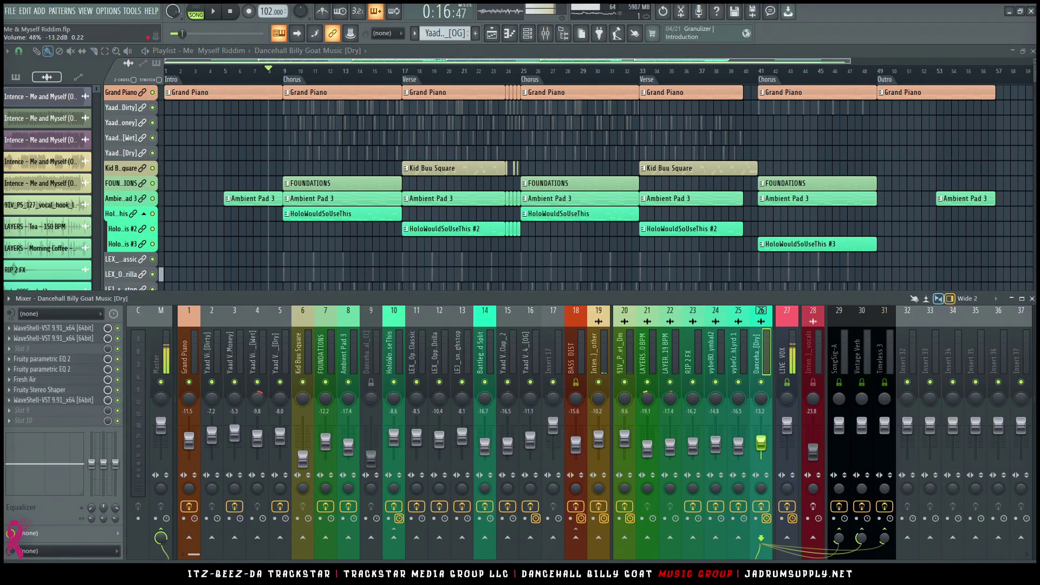
- Play the Intro from the Dancehall Billy Goat Music clip at bar 3 and set its mixer track's volume to about -8.2 dB
{"action": "key", "text": "F9"}
{"action": "key", "text": "space"}
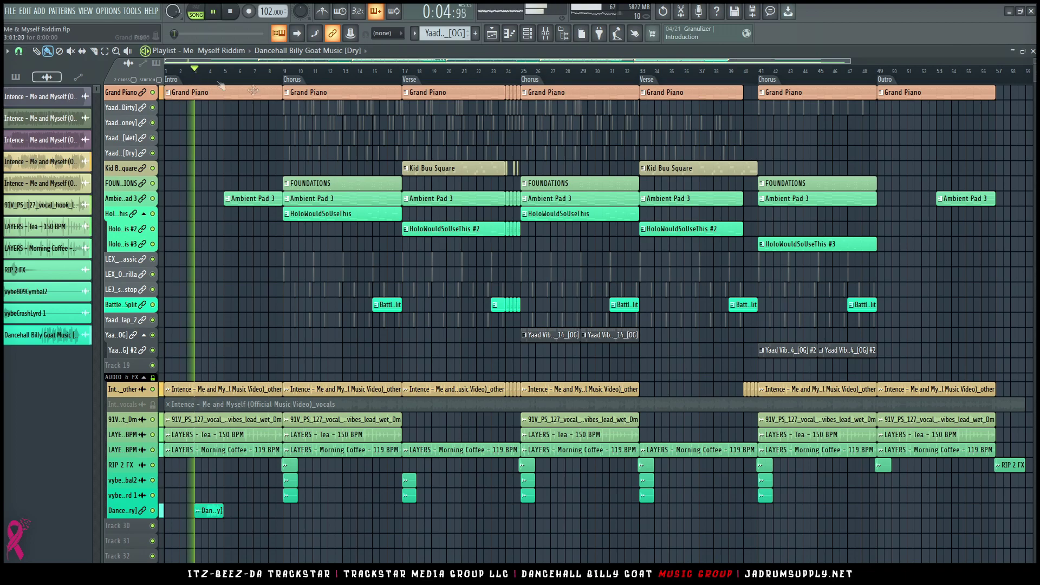
{"action": "key", "text": "F9"}
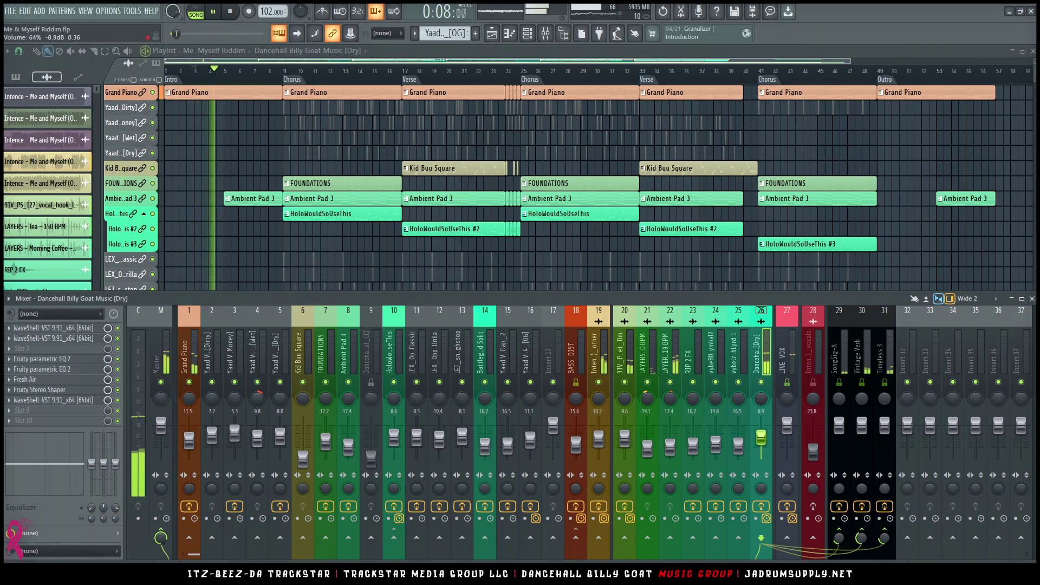
{"action": "key", "text": "space"}
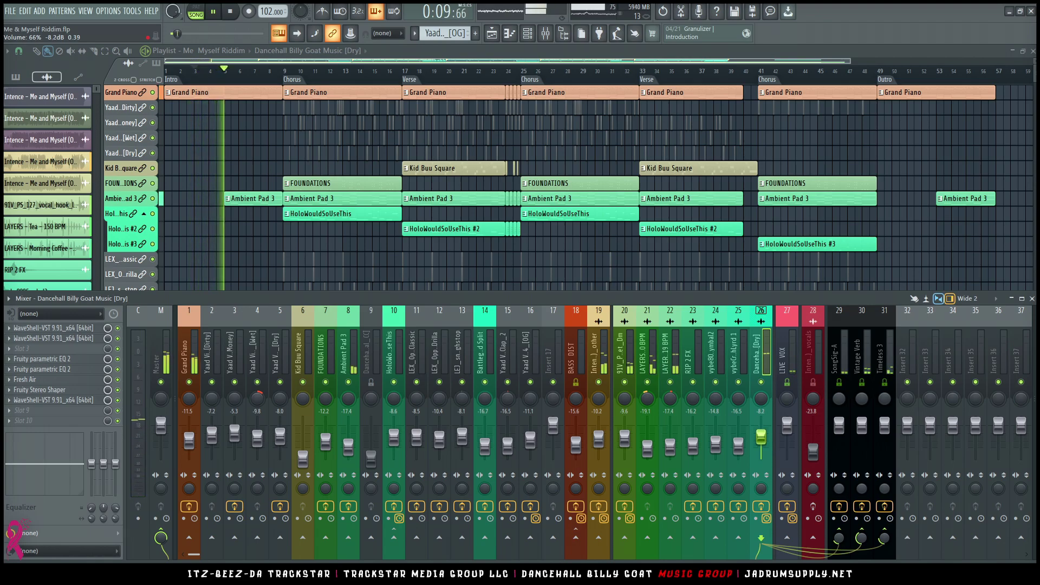
{"action": "key", "text": "space"}
{"action": "key", "text": "space"}
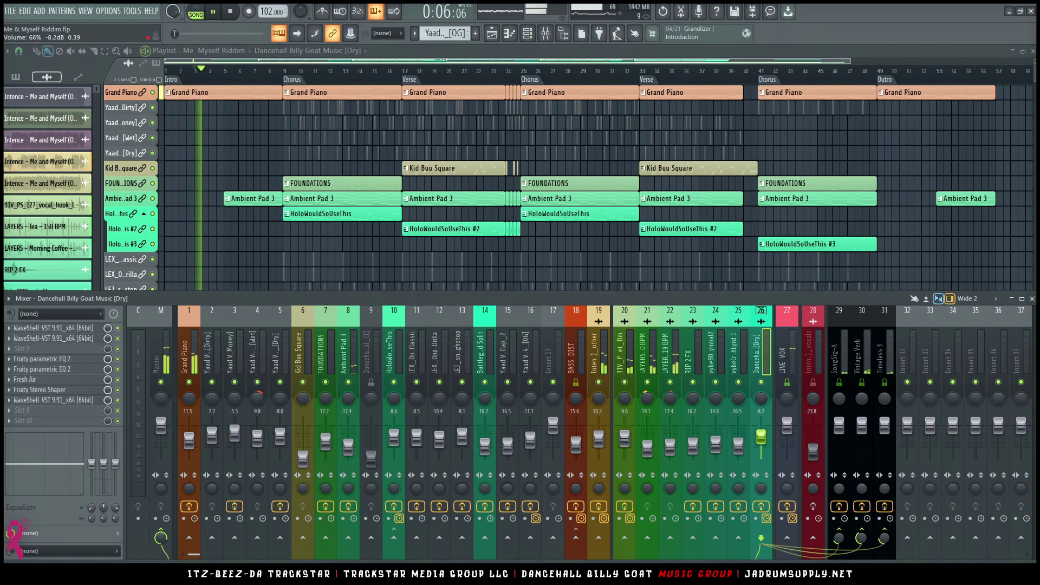
- Listen to the first Chorus with the full playlist in view, skip to bar 16 just before the Verse, and stop playback
{"action": "key", "text": "F9"}
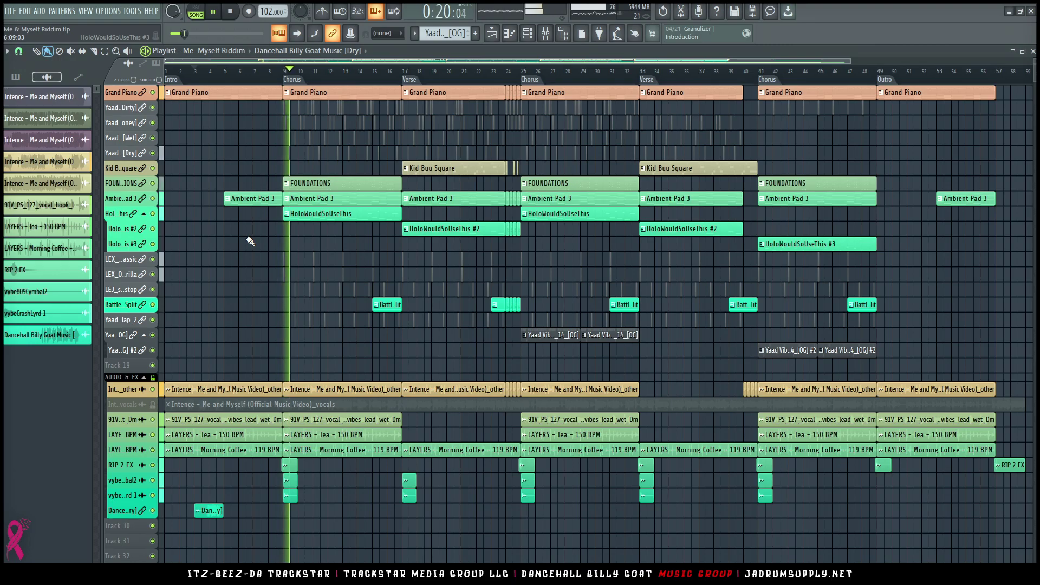
{"action": "scroll", "coordinate": [351, 80], "scroll_direction": "down", "scroll_amount": 3}
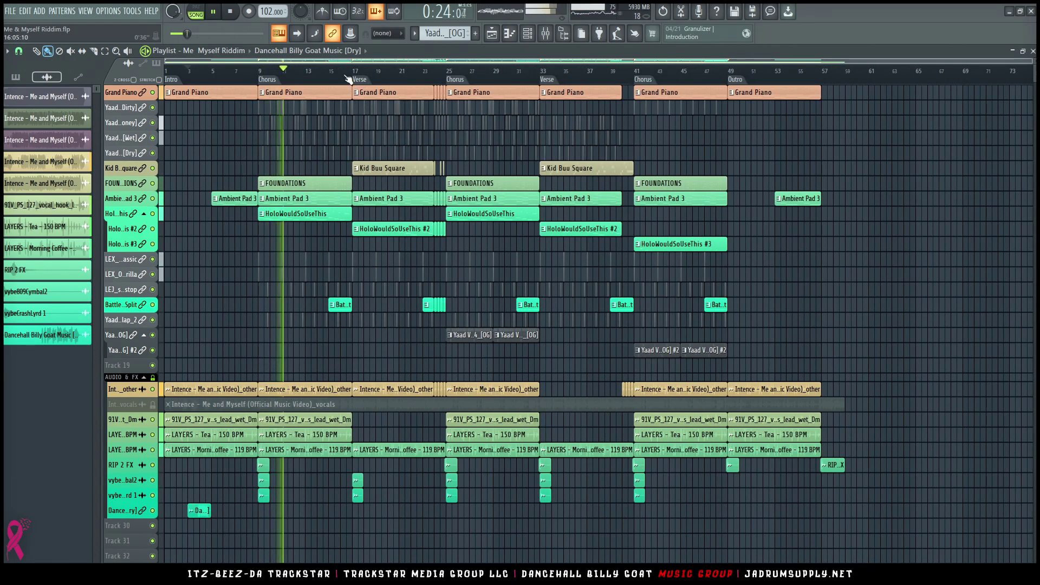
{"action": "left_click", "coordinate": [346, 81]}
{"action": "scroll", "coordinate": [351, 80], "scroll_direction": "up", "scroll_amount": 5}
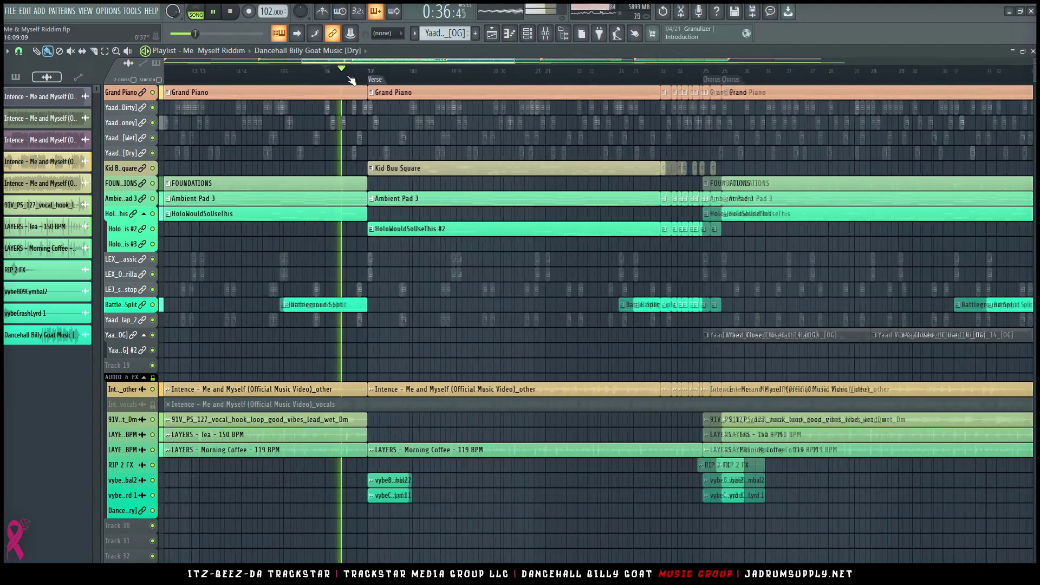
{"action": "key", "text": "space"}
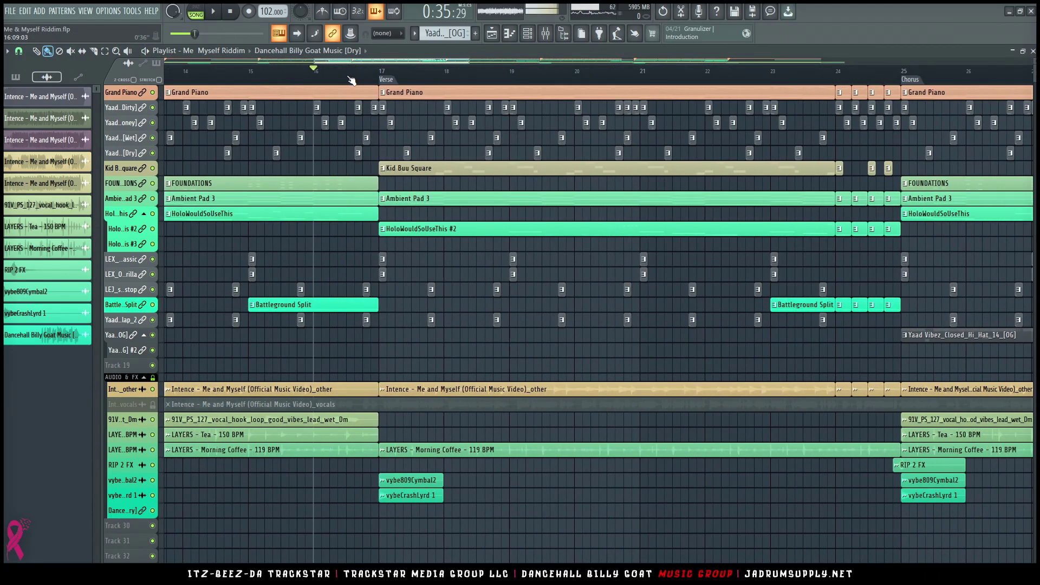
- Loop the first Verse from bar 17 to bar 25 and play it with the mixer open
{"action": "scroll", "coordinate": [451, 129], "scroll_direction": "up", "scroll_amount": 5}
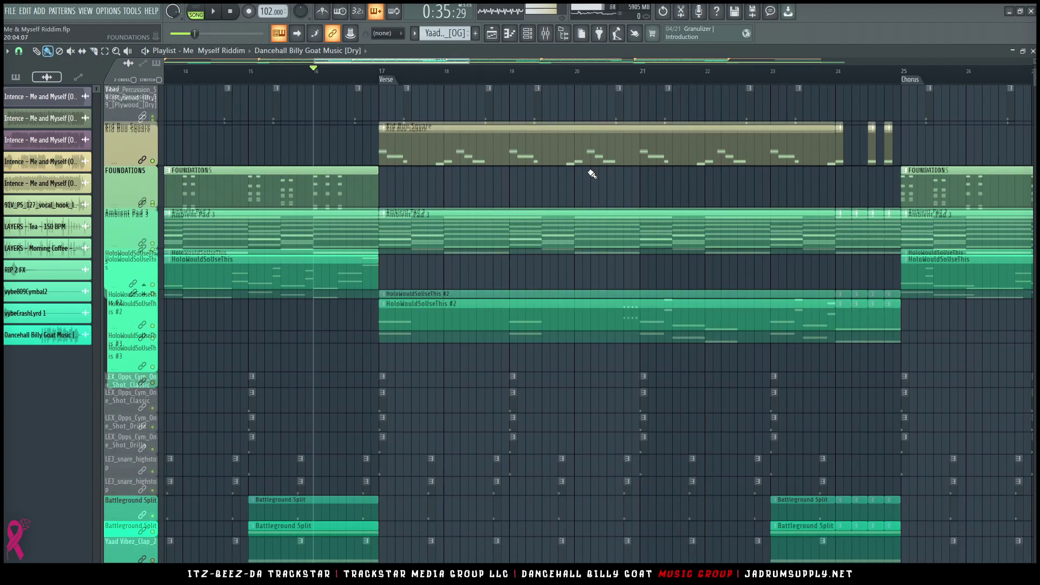
{"action": "double_click", "coordinate": [388, 80]}
{"action": "left_click_drag", "start_coordinate": [901, 79], "coordinate": [379, 80]}
{"action": "left_click", "coordinate": [558, 34]}
{"action": "key", "text": "space"}
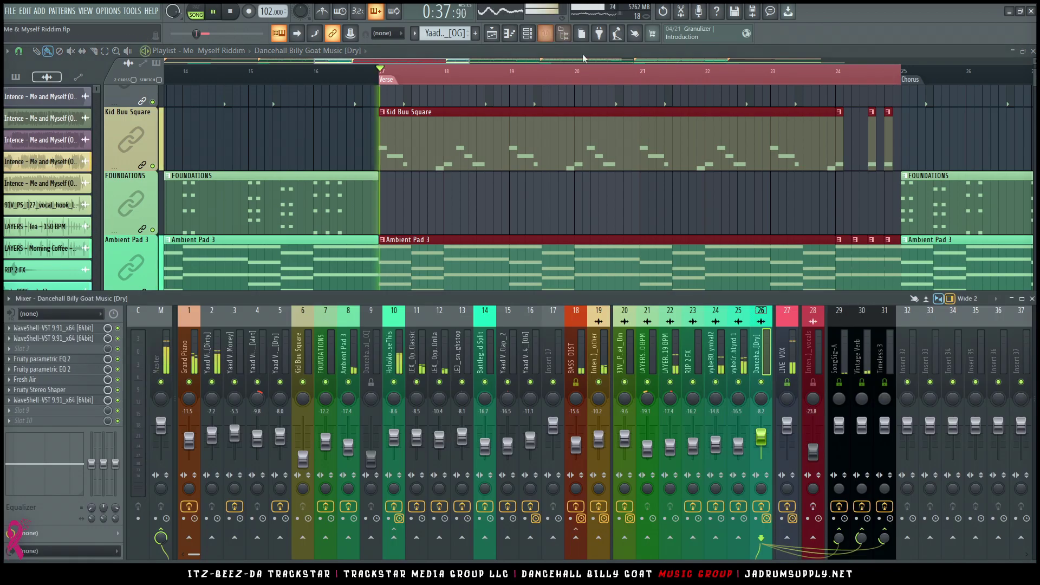
- Raise the Kid Buu Square mixer track's volume to about -9.4 dB while the Verse loops, stop playback and hide the mixer
{"action": "left_click_drag", "start_coordinate": [306, 459], "coordinate": [303, 438]}
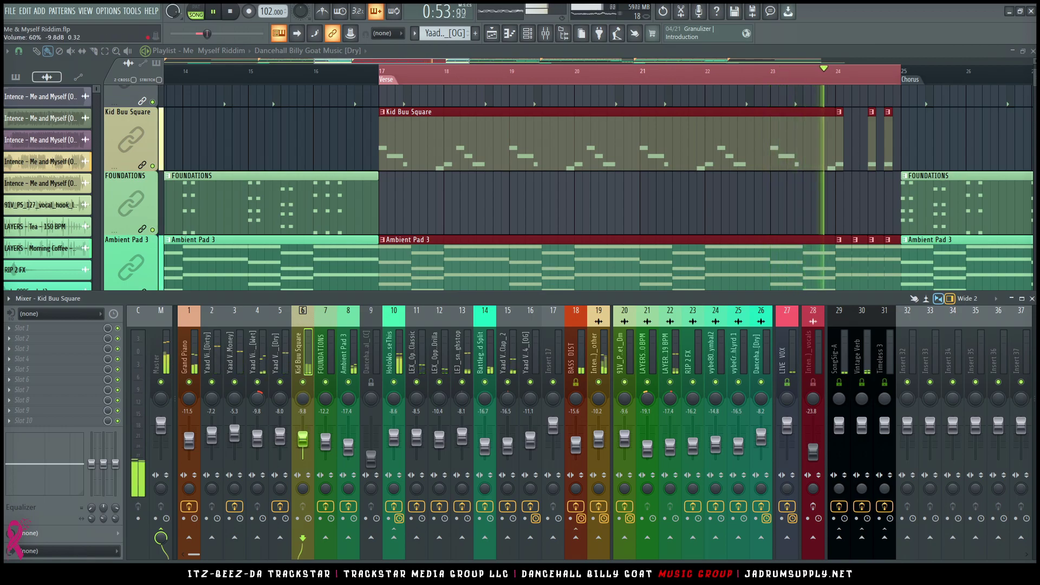
{"action": "left_click_drag", "start_coordinate": [301, 439], "coordinate": [302, 437]}
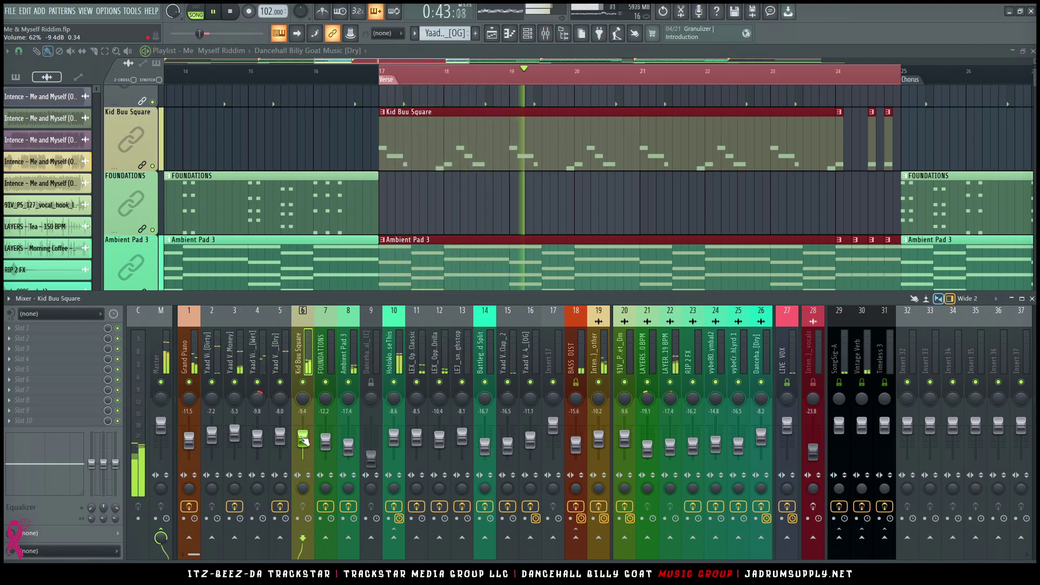
{"action": "key", "text": "space"}
{"action": "key", "text": "F9"}
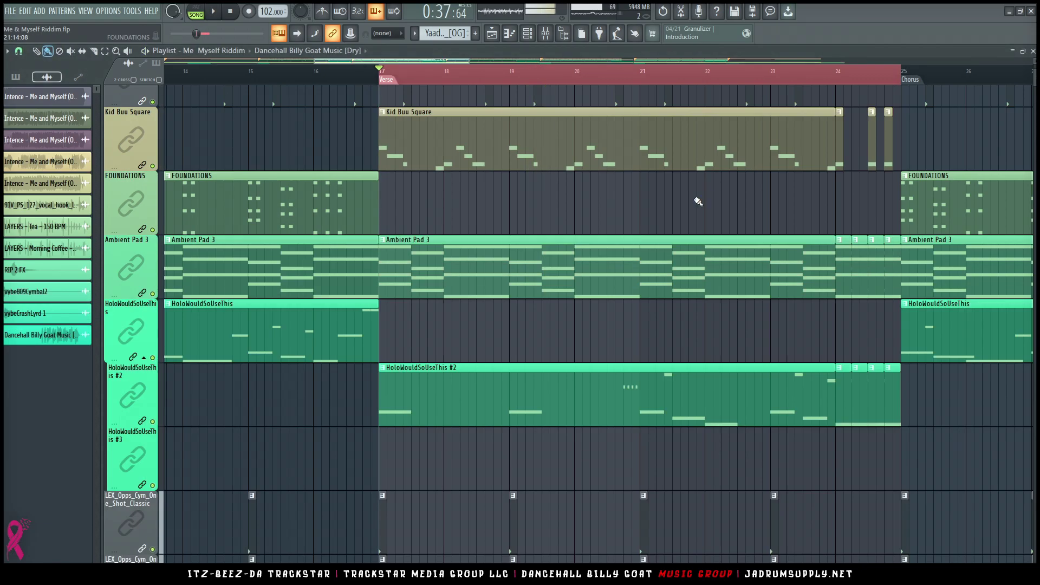
- Show the whole arrangement in the playlist and clear the loop selection over the first Verse
{"action": "right_click", "coordinate": [698, 202], "text": "ctrl"}
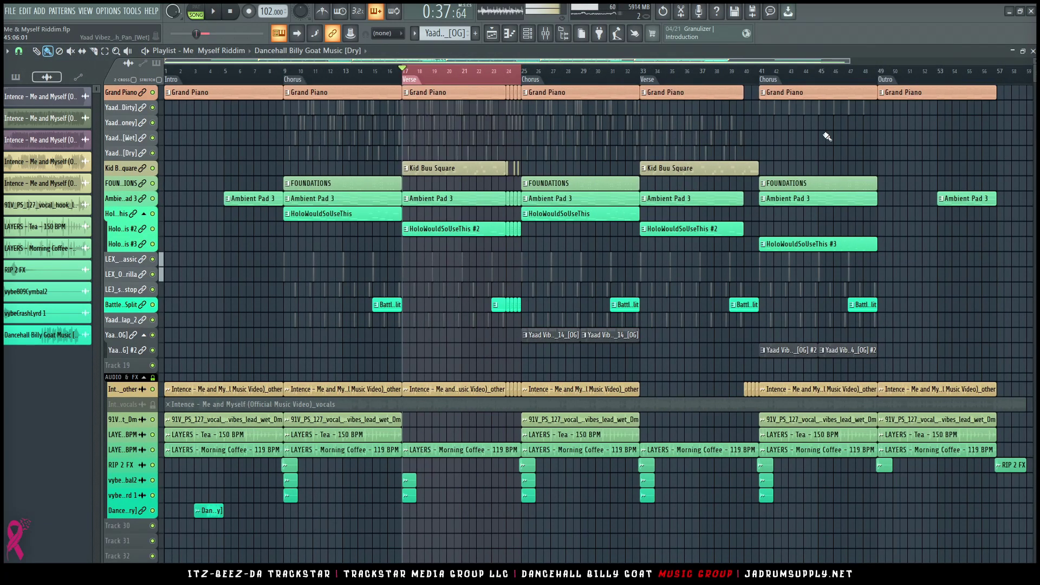
{"action": "key", "text": "ctrl+d"}
{"action": "scroll", "coordinate": [836, 125], "scroll_direction": "up", "scroll_amount": 4}
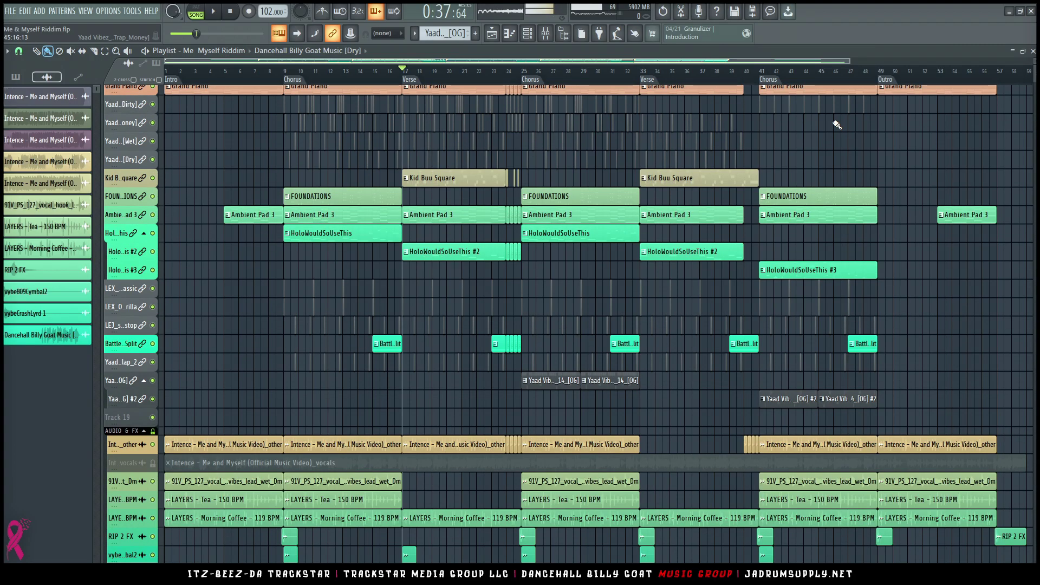
{"action": "scroll", "coordinate": [837, 125], "scroll_direction": "down", "scroll_amount": 6}
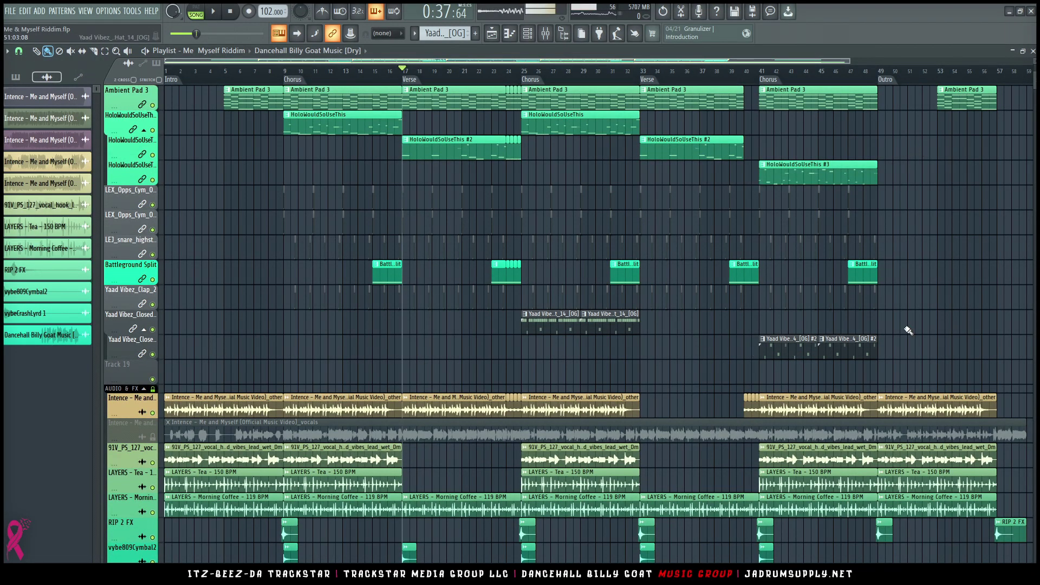
{"action": "scroll", "coordinate": [903, 320], "scroll_direction": "up", "scroll_amount": 3}
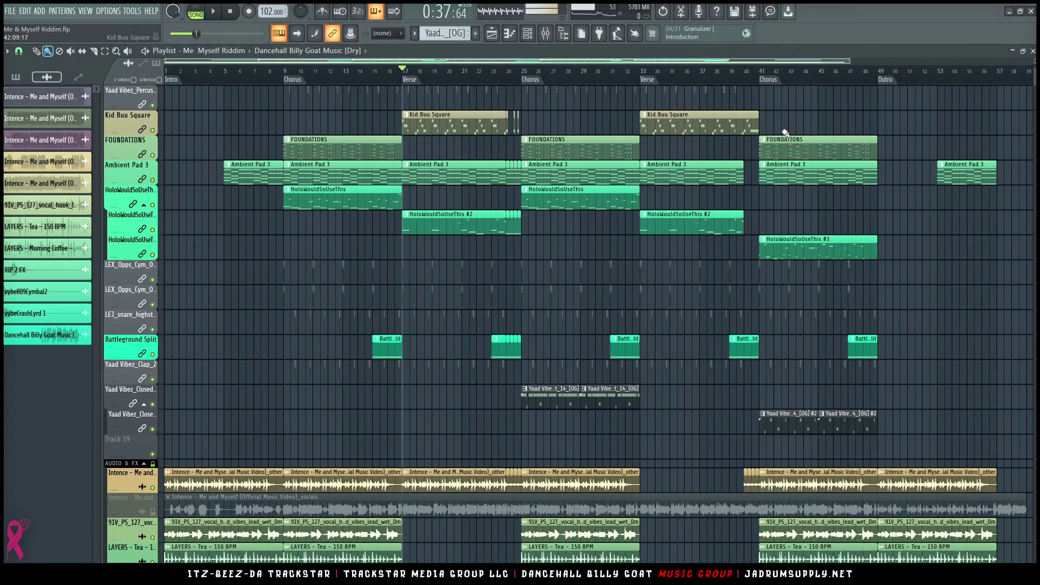
- Play the last Chorus from bar 41, examine the HoloWouldSoUseThis #3 notes in the piano roll, and return to the full arrangement
{"action": "left_click", "coordinate": [760, 81]}
{"action": "scroll", "coordinate": [542, 256], "scroll_direction": "up", "scroll_amount": 5}
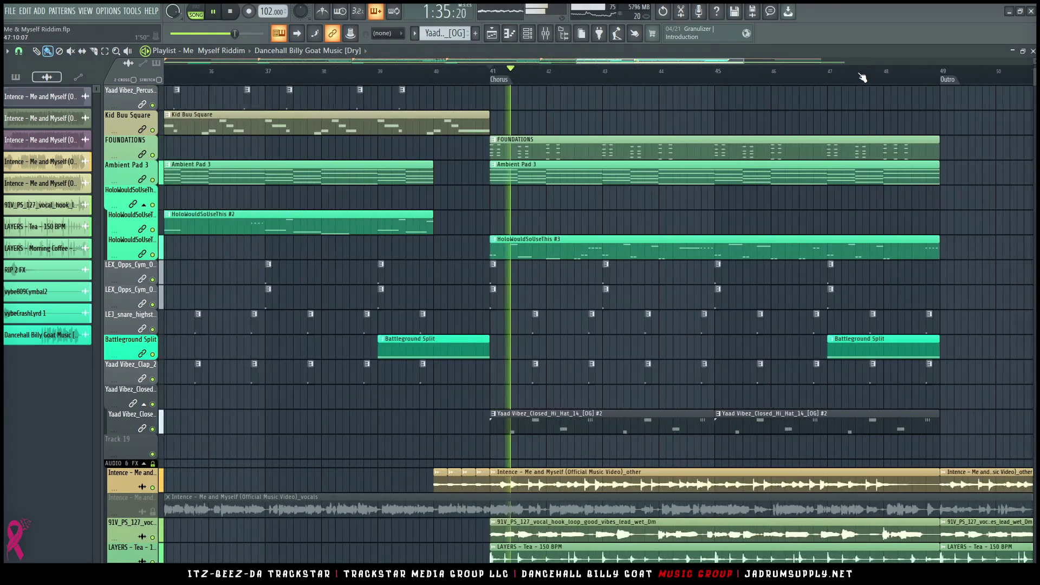
{"action": "double_click", "coordinate": [542, 256]}
{"action": "scroll", "coordinate": [548, 263], "scroll_direction": "down", "scroll_amount": 3}
{"action": "key", "text": "space"}
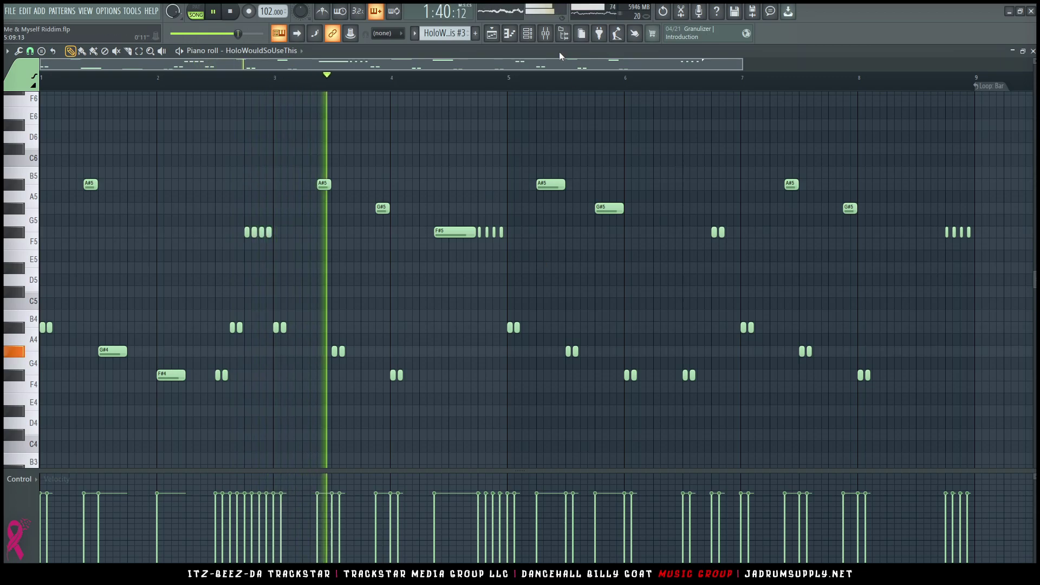
{"action": "key", "text": "space"}
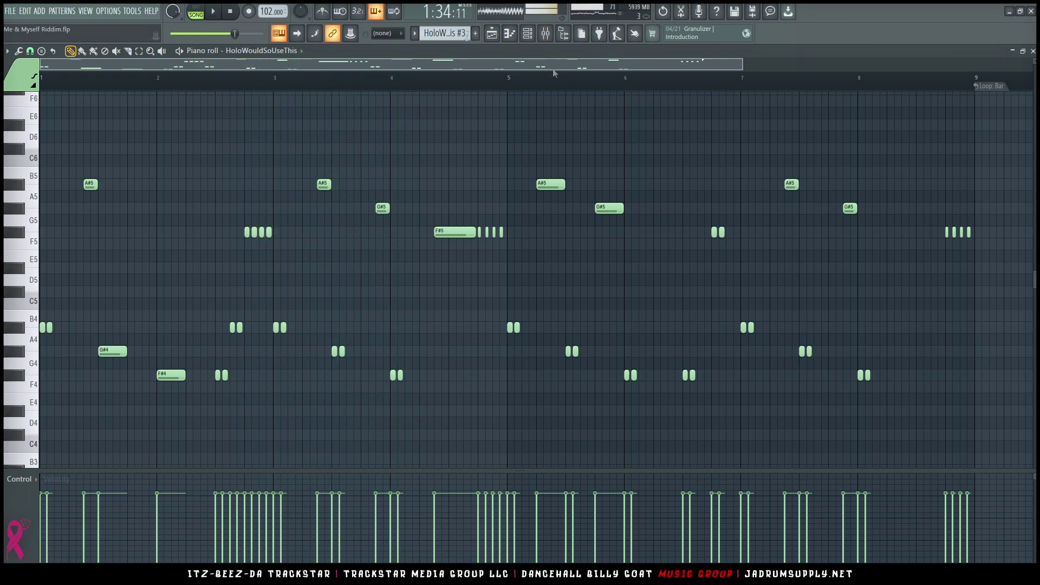
{"action": "left_click", "coordinate": [494, 36]}
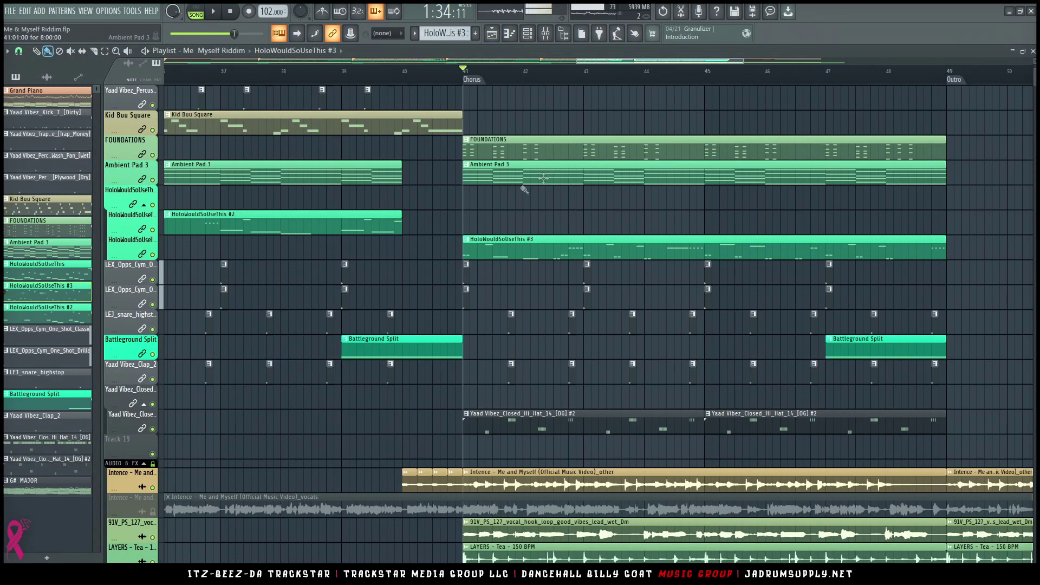
{"action": "right_click", "coordinate": [487, 205], "text": "ctrl"}
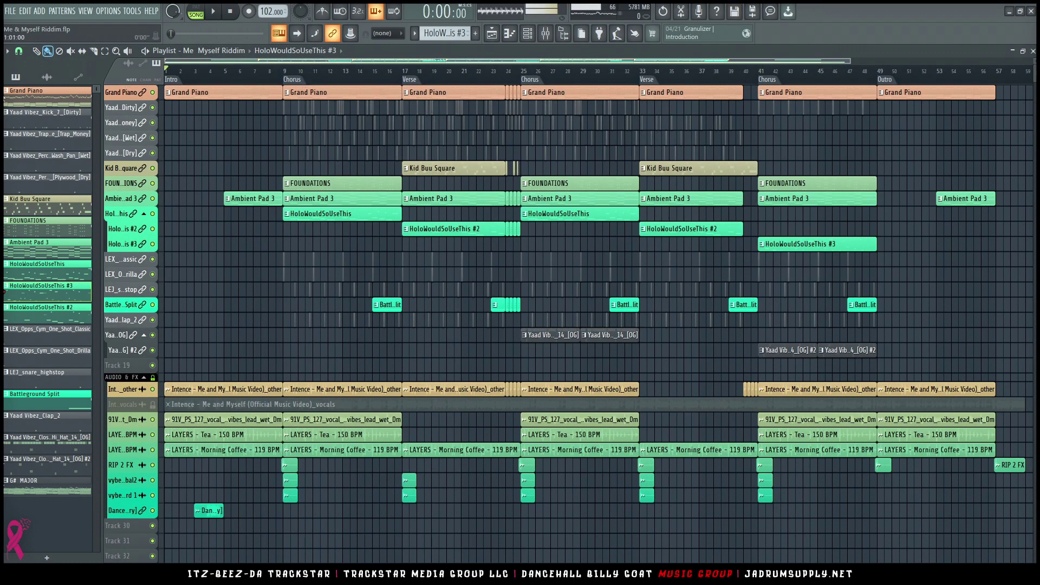
- Load the TMG_Mastering Chain track state on the Master and lower the LIVE VOX mixer track's volume to about -7.0 dB
{"action": "left_click", "coordinate": [542, 38]}
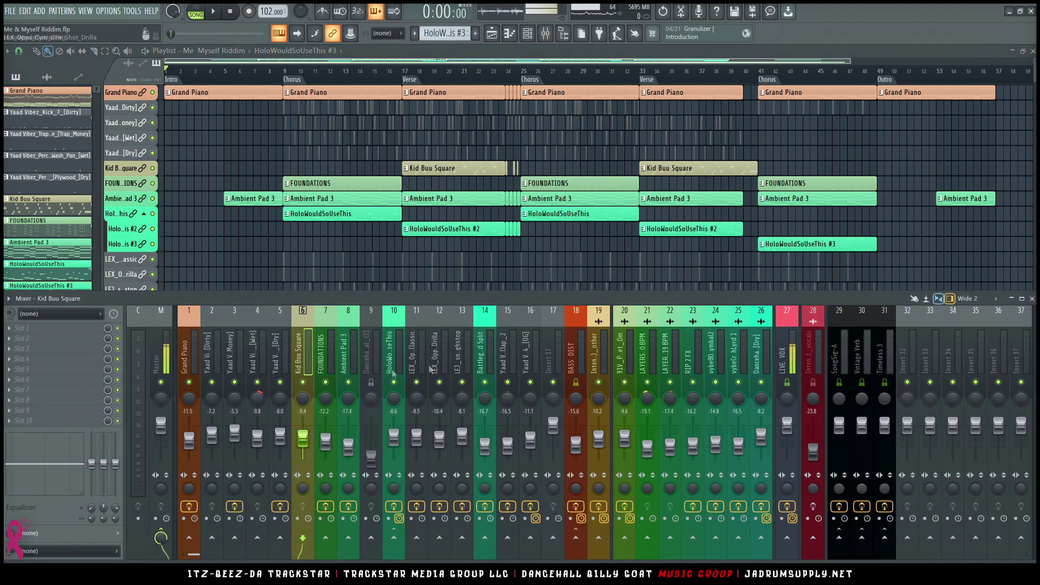
{"action": "right_click", "coordinate": [167, 353]}
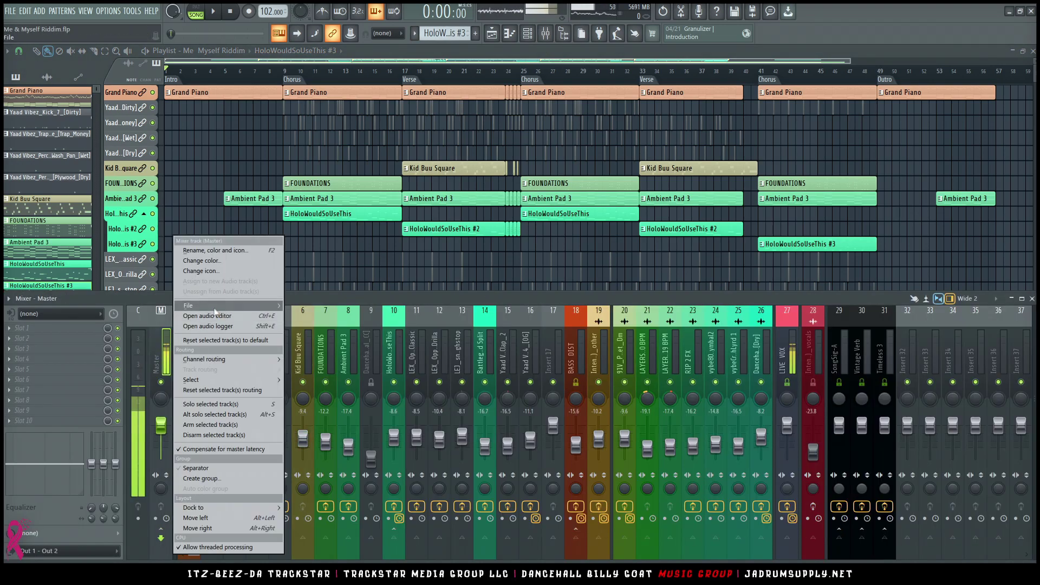
{"action": "mouse_move", "coordinate": [253, 304]}
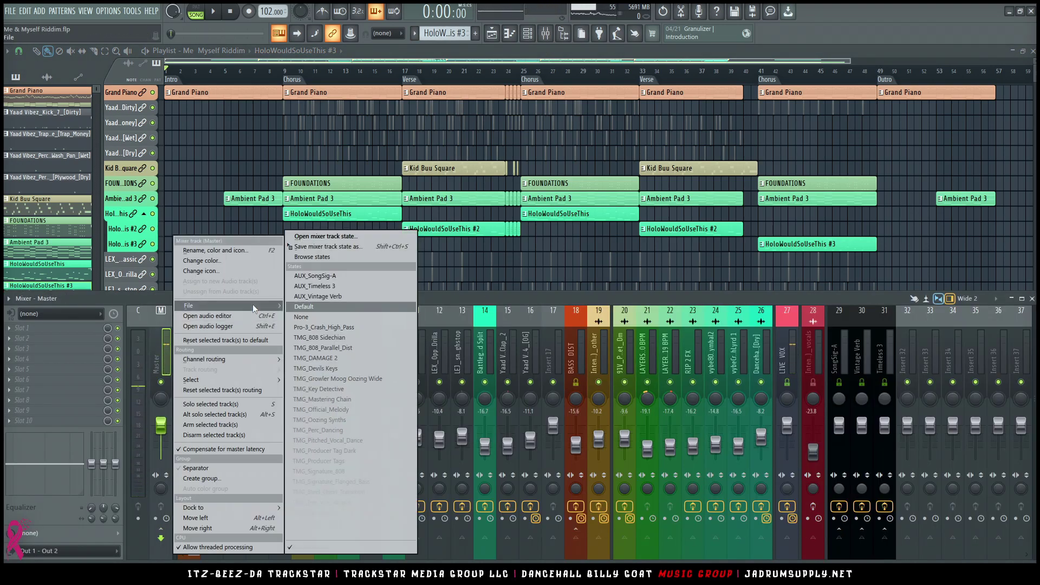
{"action": "left_click", "coordinate": [359, 399]}
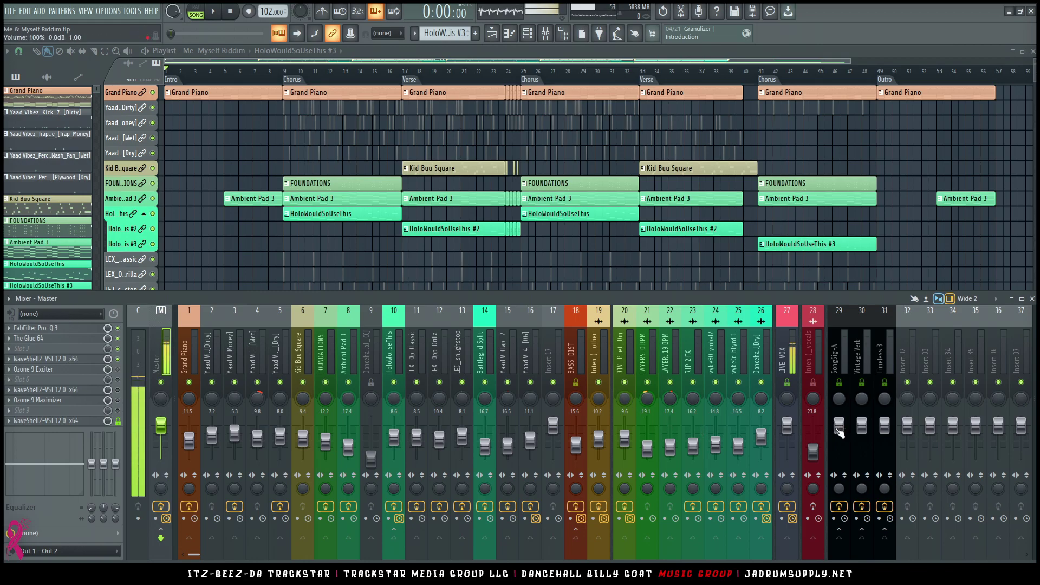
{"action": "left_click", "coordinate": [786, 426]}
{"action": "left_click_drag", "start_coordinate": [786, 430], "coordinate": [787, 433]}
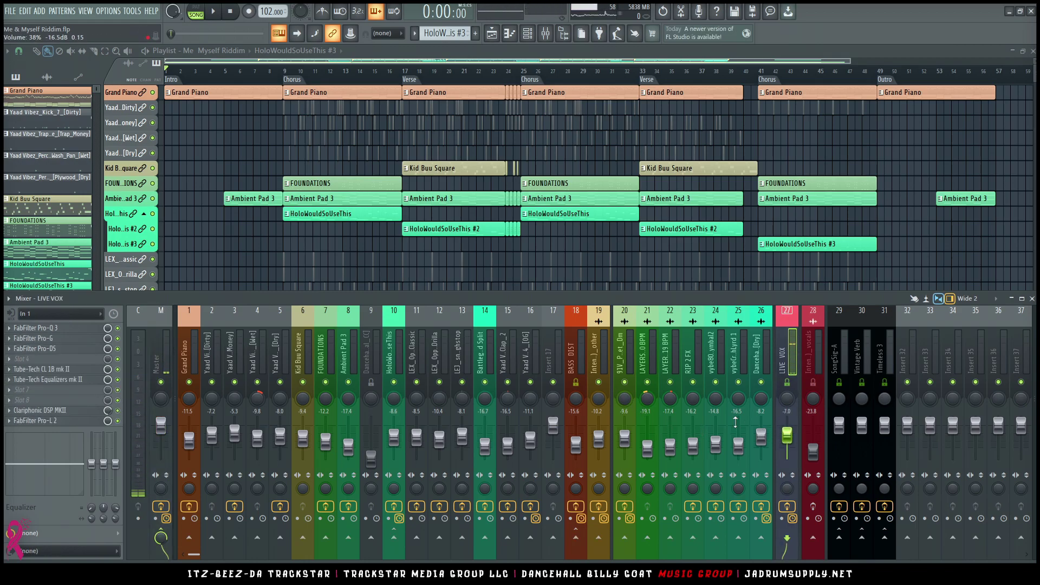
- Open the Ozone 9 Exciter on the Master and set its highest band to Retro mode
{"action": "left_click", "coordinate": [168, 360]}
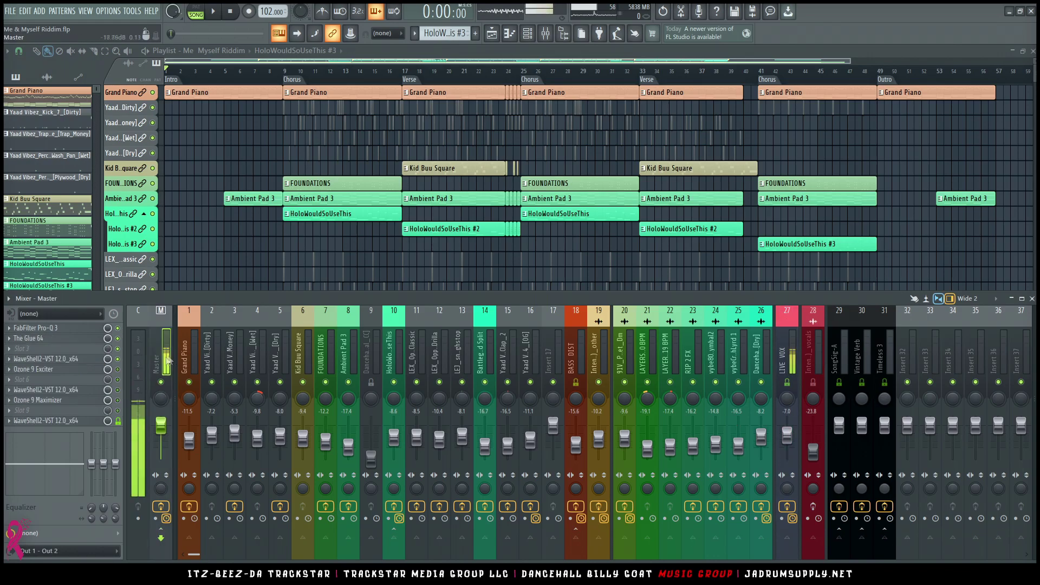
{"action": "left_click", "coordinate": [64, 370]}
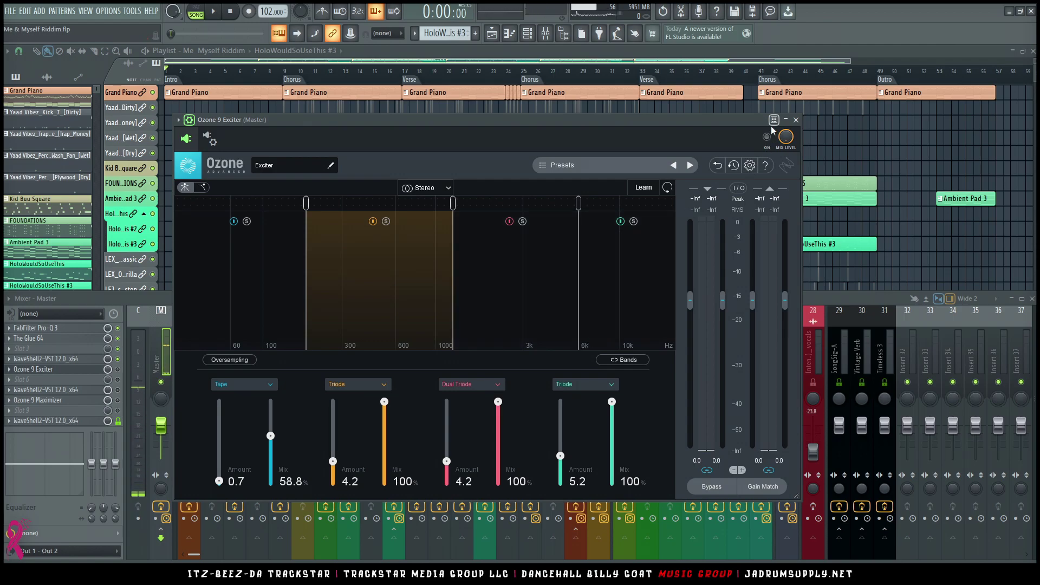
{"action": "left_click_drag", "start_coordinate": [716, 121], "coordinate": [741, 70]}
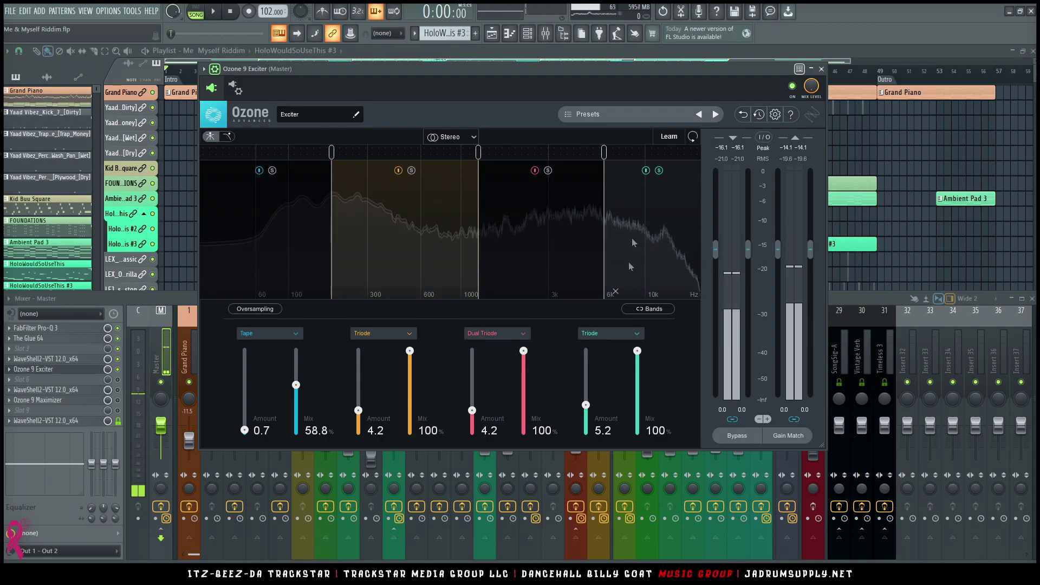
{"action": "left_click", "coordinate": [610, 334]}
{"action": "left_click", "coordinate": [597, 369]}
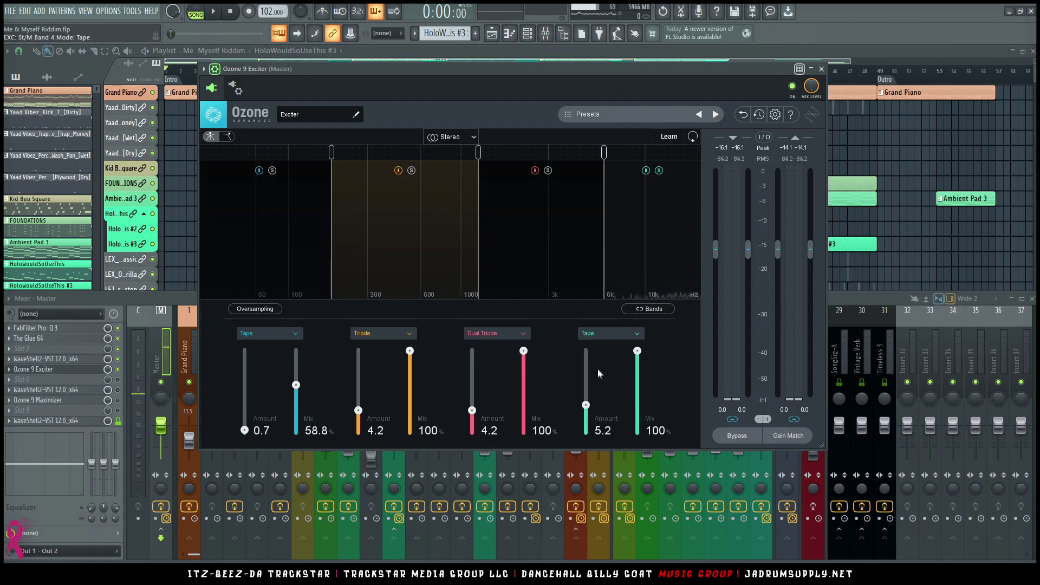
{"action": "left_click", "coordinate": [609, 333]}
{"action": "left_click", "coordinate": [595, 357]}
{"action": "key", "text": "space"}
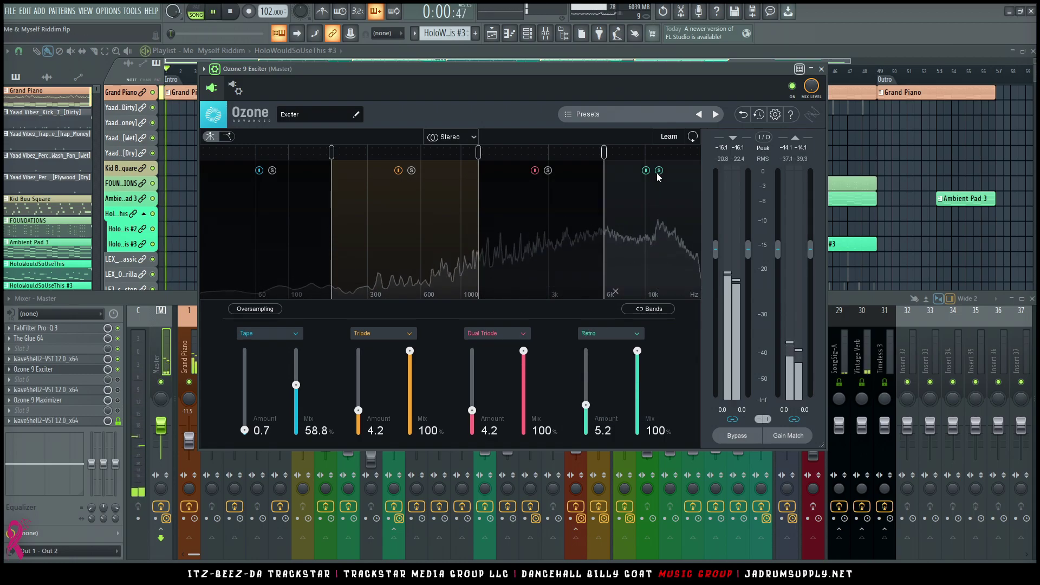
- Play the first Chorus and set the Exciter's third and second bands to Tape mode, soloing the bands to listen
{"action": "key", "text": "alt+KP_Multiply"}
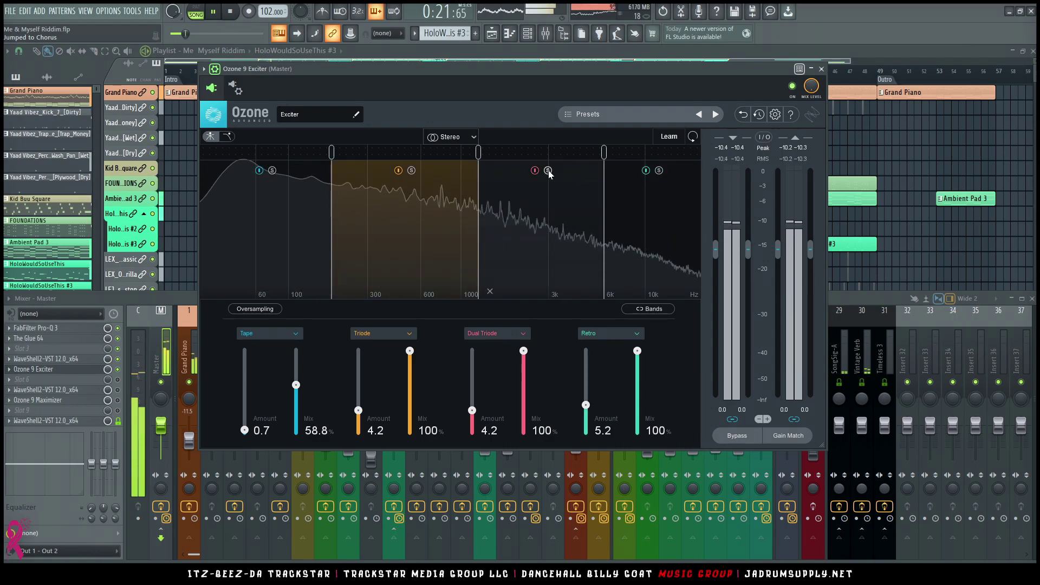
{"action": "left_click", "coordinate": [514, 334]}
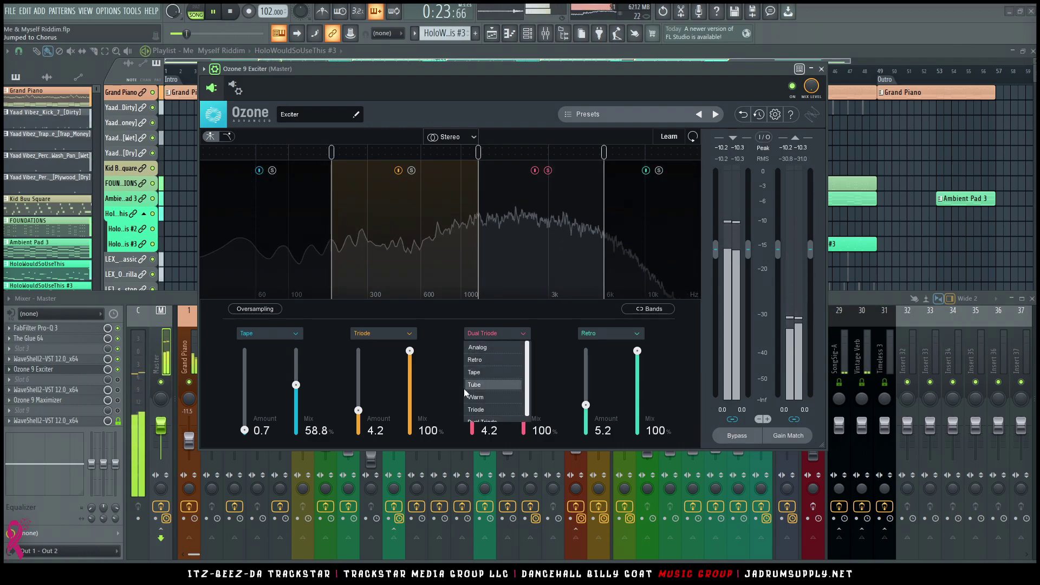
{"action": "left_click", "coordinate": [486, 376]}
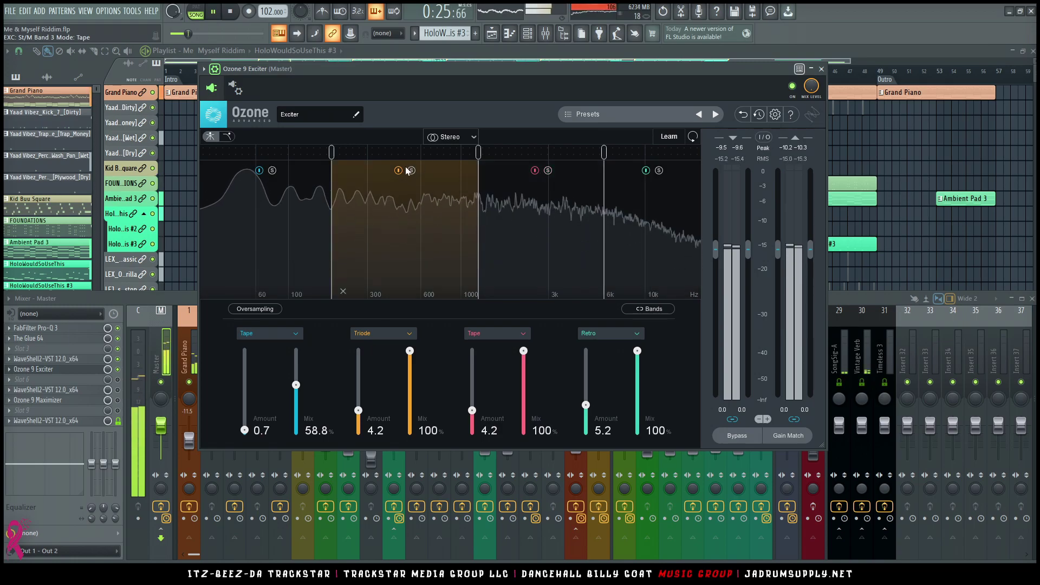
{"action": "left_click", "coordinate": [412, 171]}
{"action": "left_click", "coordinate": [381, 334]}
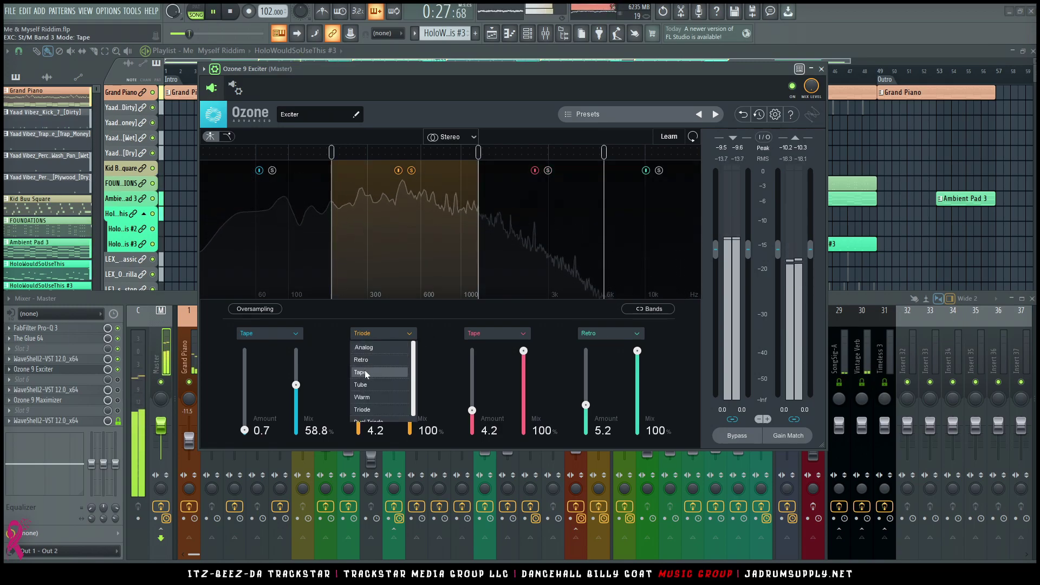
{"action": "left_click", "coordinate": [374, 376]}
{"action": "left_click", "coordinate": [412, 170]}
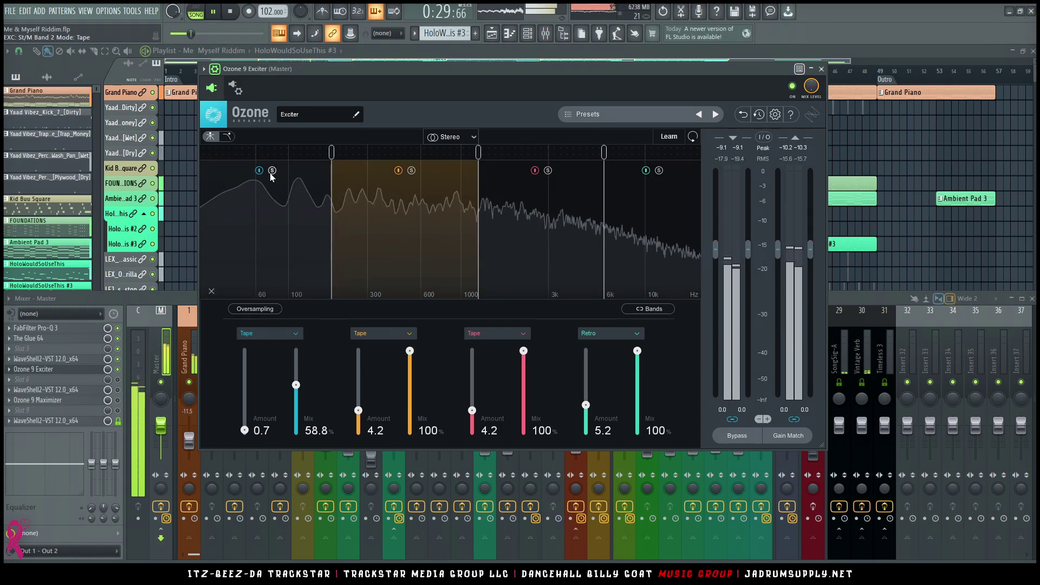
- Enable oversampling, set the Exciter's lowest band to 100% mix and an amount of 2.5, close it and stop playback
{"action": "left_click", "coordinate": [296, 333]}
{"action": "left_click", "coordinate": [305, 374]}
{"action": "left_click_drag", "start_coordinate": [305, 373], "coordinate": [291, 338]}
{"action": "left_click", "coordinate": [259, 310]}
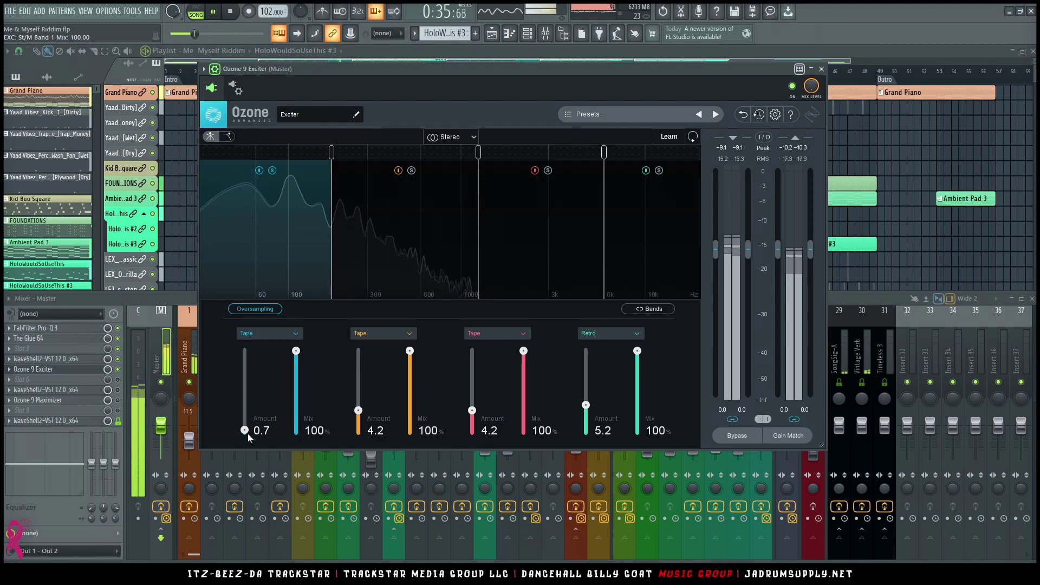
{"action": "left_click_drag", "start_coordinate": [249, 428], "coordinate": [248, 423]}
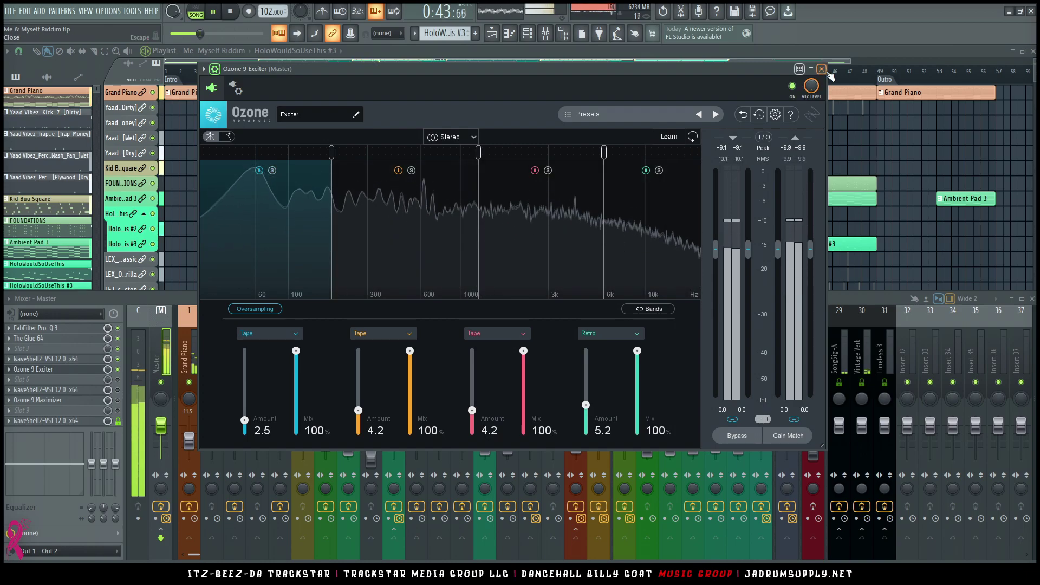
{"action": "left_click", "coordinate": [821, 69]}
{"action": "key", "text": "space"}
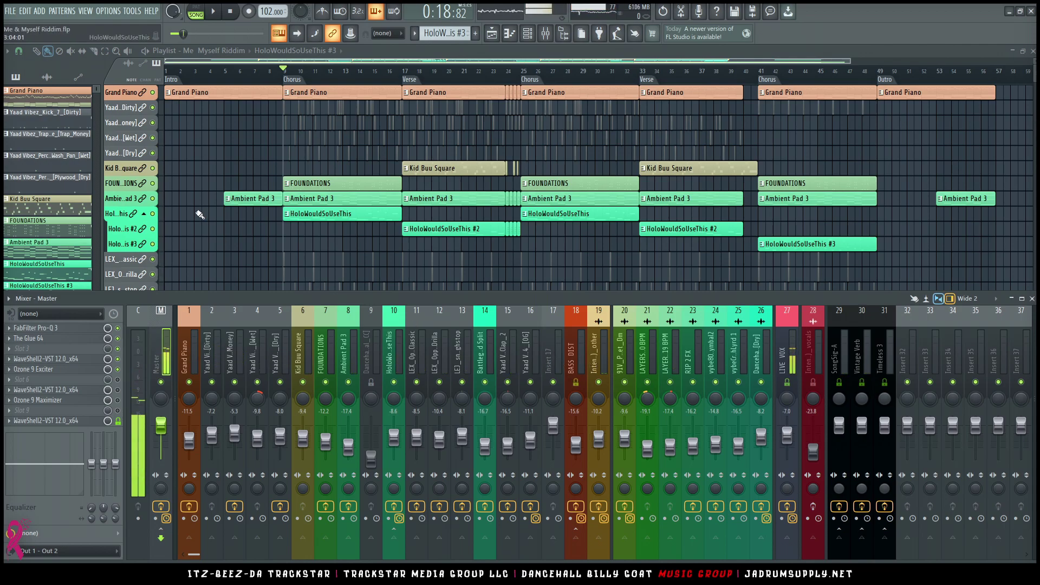
- Run a project-wide macro and briefly play the first Chorus to check the Master's level
{"action": "left_click", "coordinate": [132, 11]}
{"action": "mouse_move", "coordinate": [163, 47]}
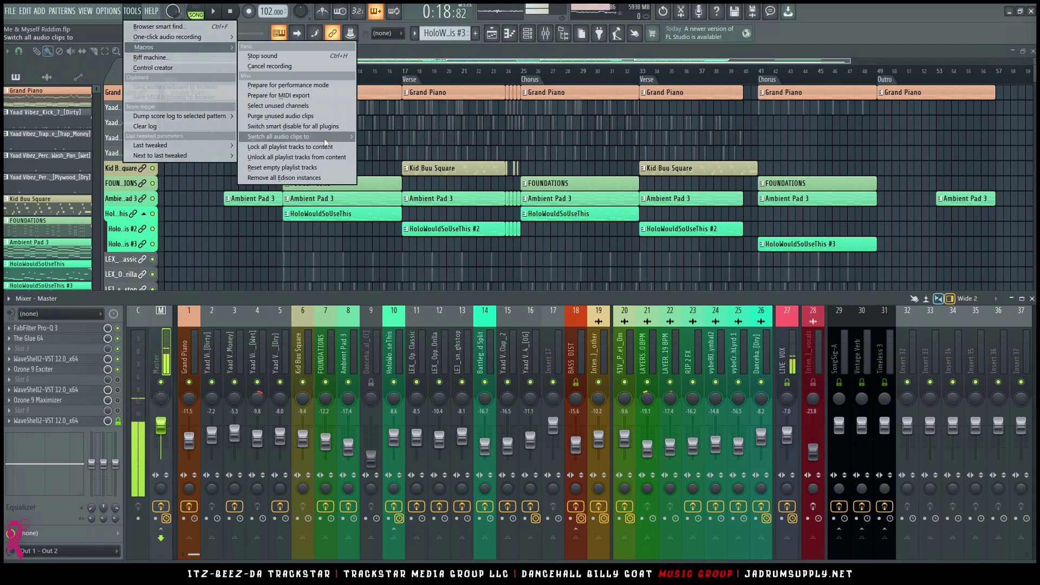
{"action": "left_click", "coordinate": [339, 144]}
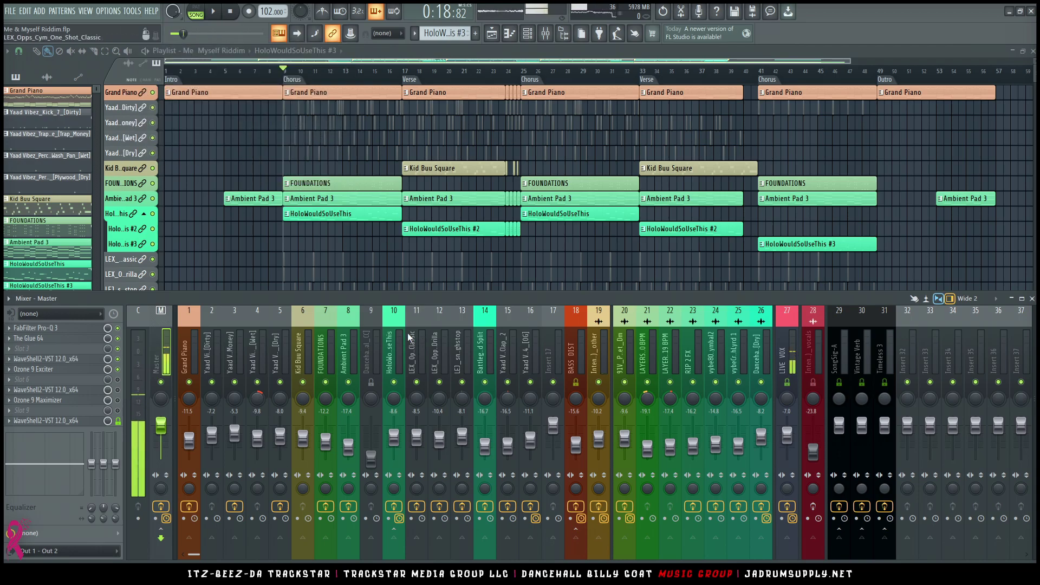
{"action": "key", "text": "space"}
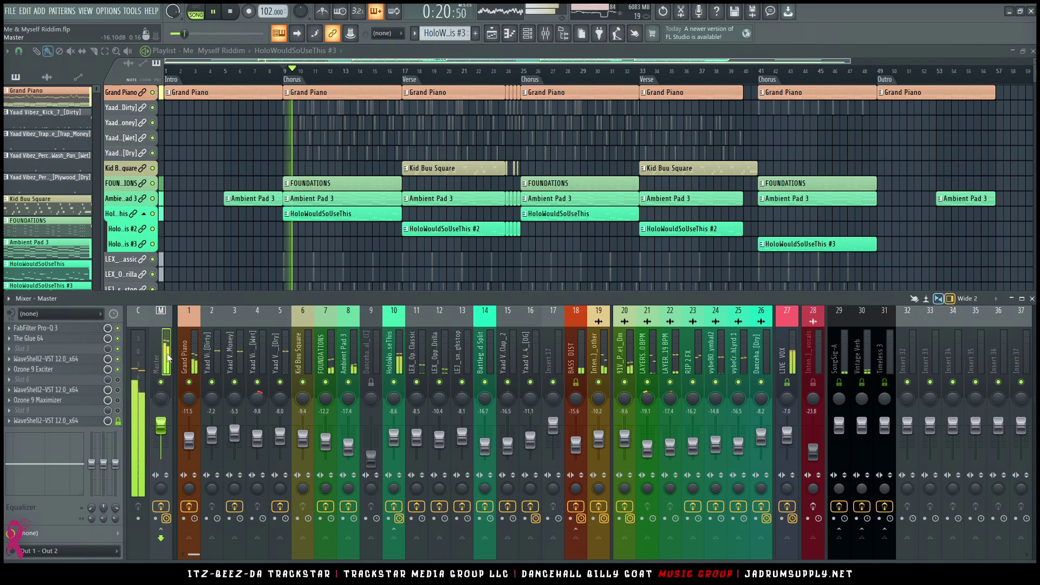
{"action": "key", "text": "space"}
- Open the L3-LL Multimaximizer on the Master and enable it, playing the first Chorus without and with it to compare
{"action": "left_click", "coordinate": [94, 390]}
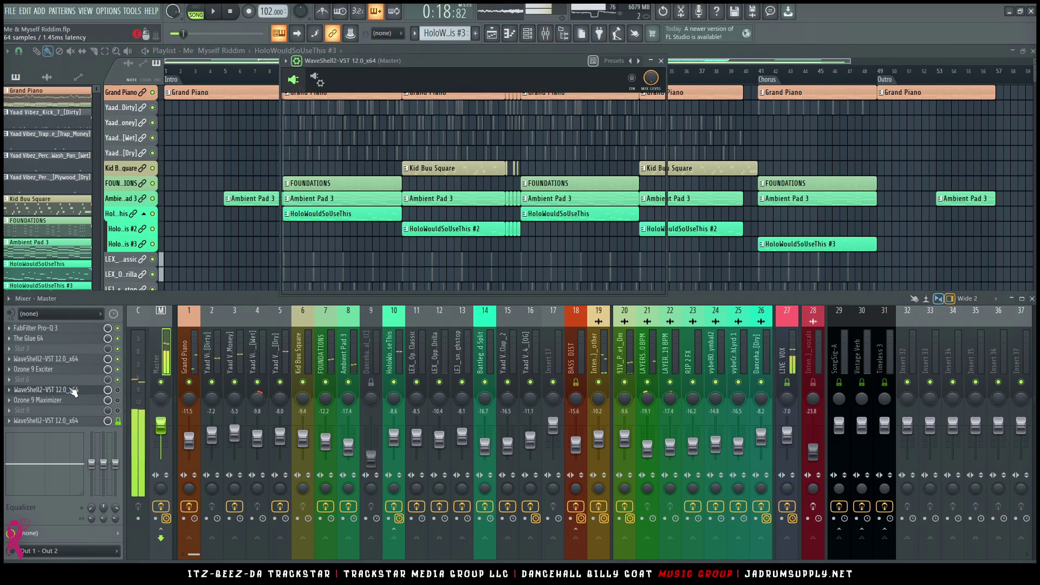
{"action": "left_click_drag", "start_coordinate": [466, 61], "coordinate": [555, 117]}
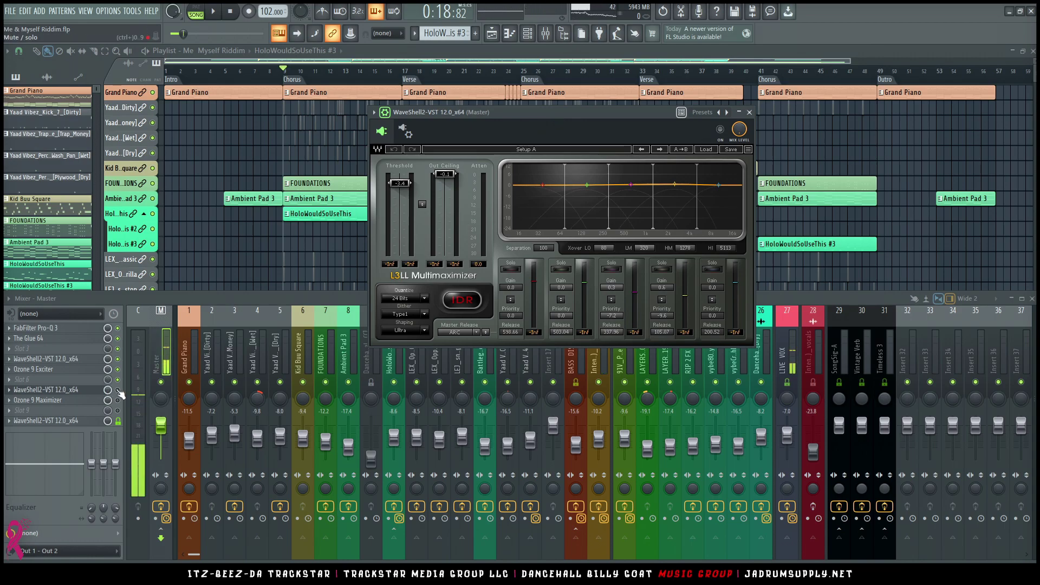
{"action": "key", "text": "space"}
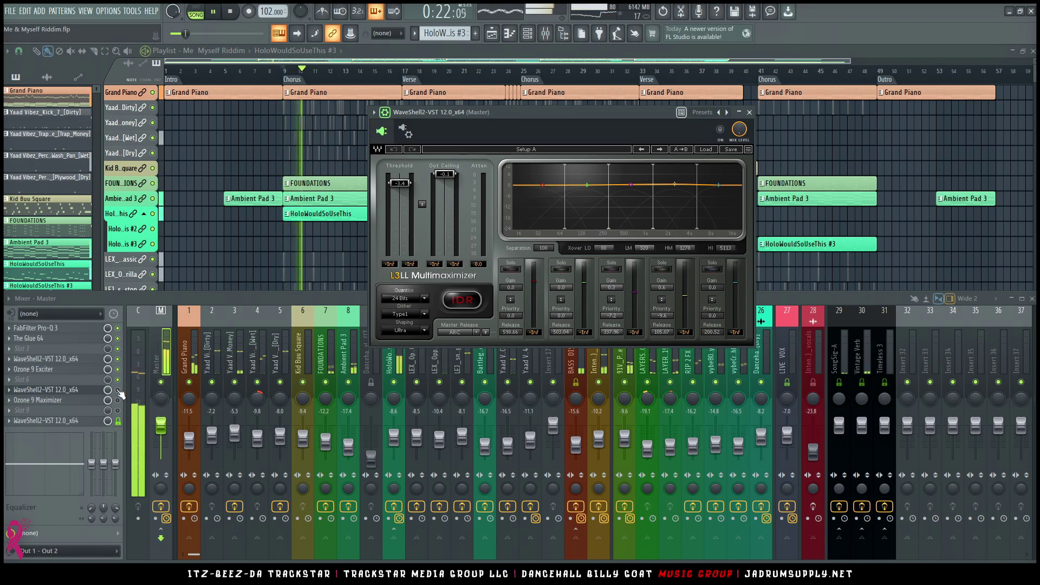
{"action": "key", "text": "space"}
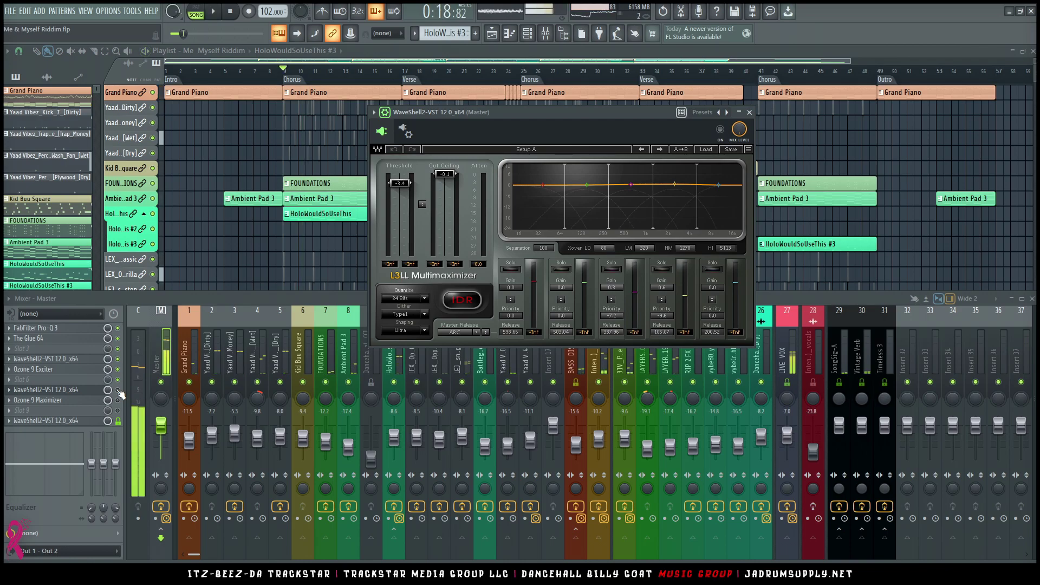
{"action": "left_click", "coordinate": [117, 390]}
{"action": "key", "text": "space"}
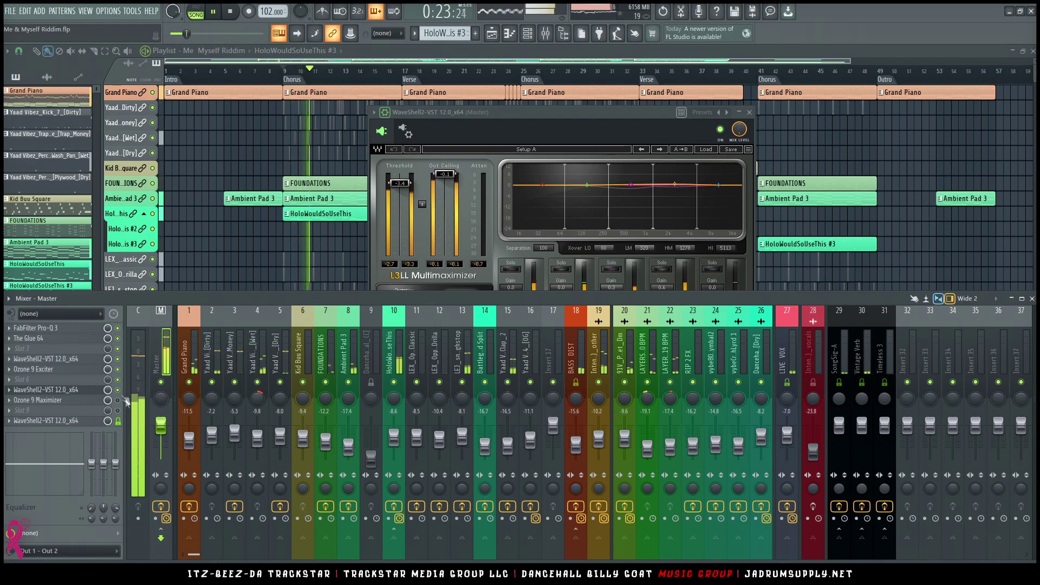
{"action": "key", "text": "space"}
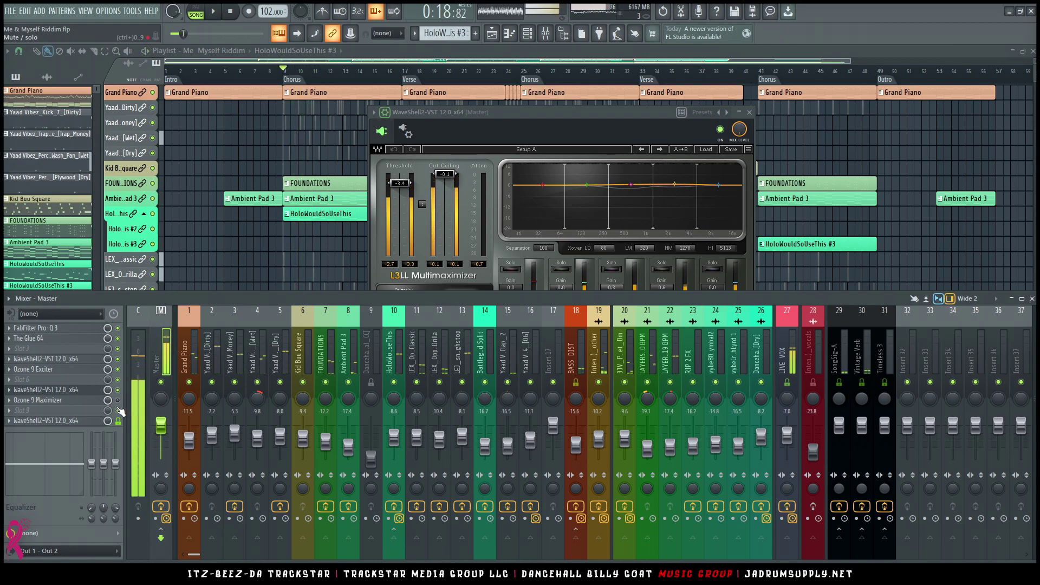
- Set the Master's Ozone 9 Maximizer to IRC III Clipping, Character 0.65, unlinked Transient independence 38% and Transient Emphasis amount 104
{"action": "left_click", "coordinate": [83, 400]}
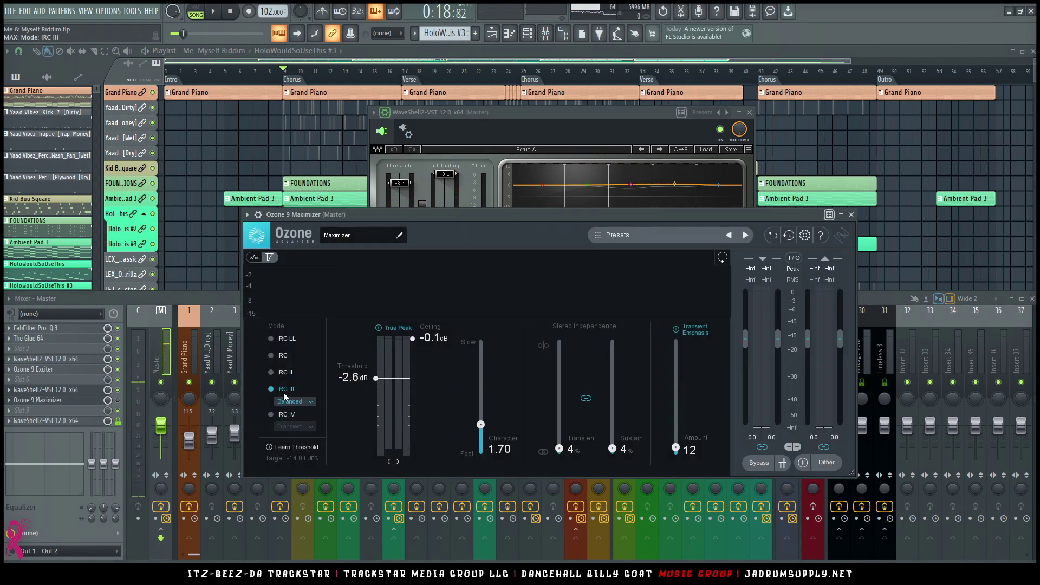
{"action": "left_click", "coordinate": [307, 403]}
{"action": "left_click", "coordinate": [309, 452]}
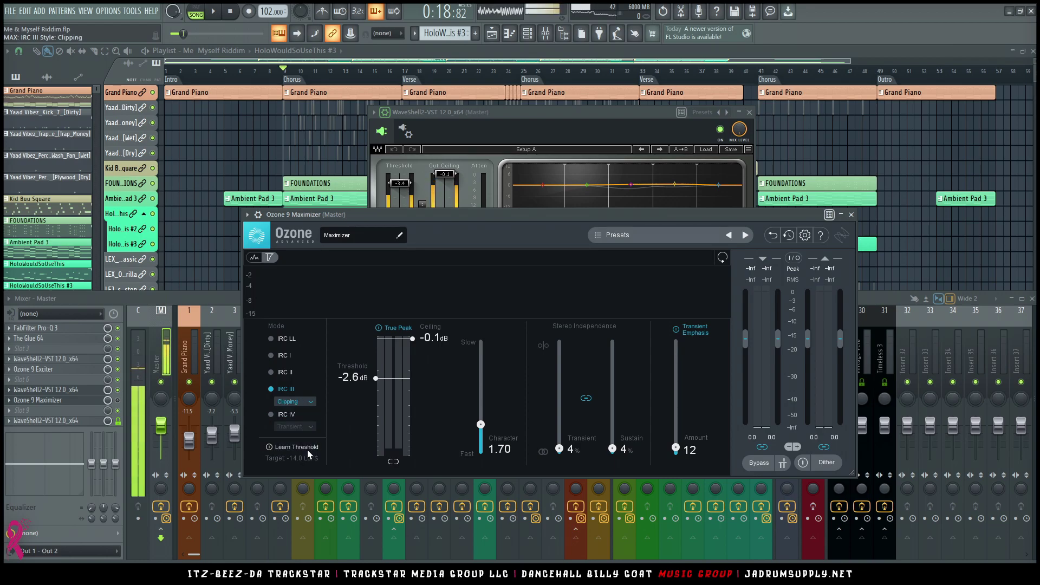
{"action": "left_click_drag", "start_coordinate": [481, 425], "coordinate": [481, 436]}
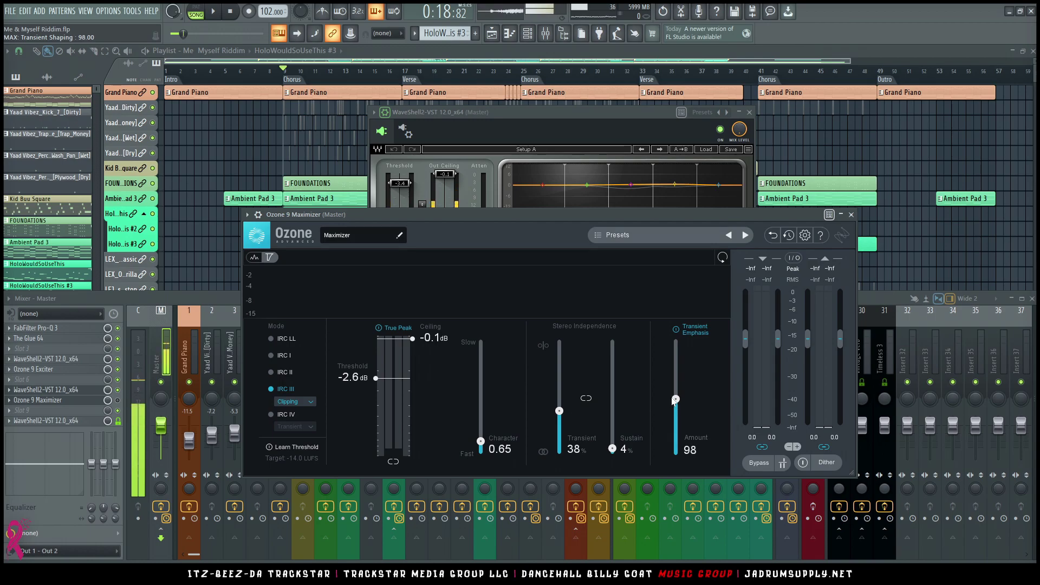
{"action": "left_click_drag", "start_coordinate": [673, 401], "coordinate": [673, 398]}
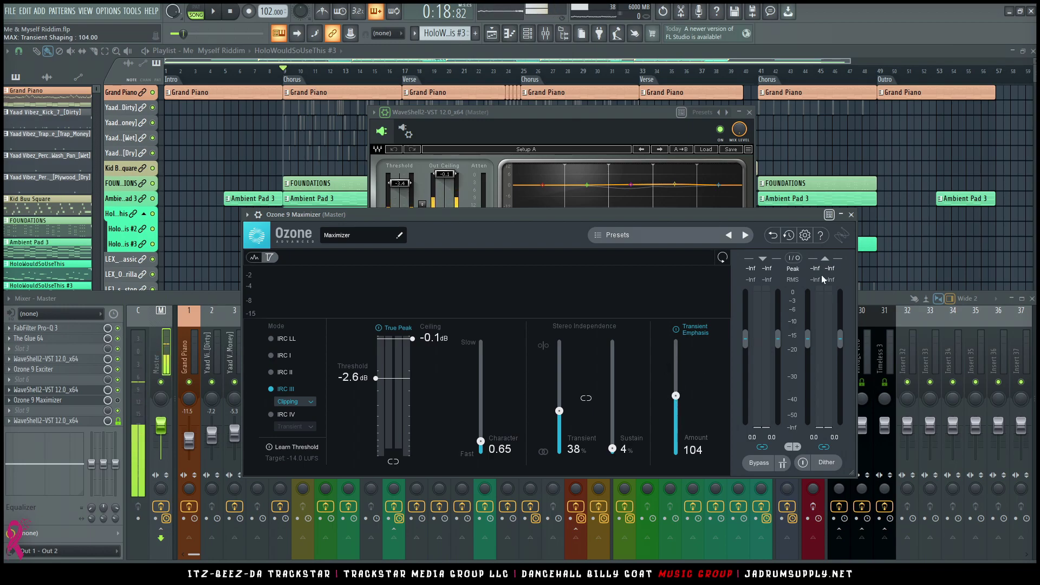
- Close both limiter windows and hide the mixer to show the full playlist arrangement
{"action": "left_click", "coordinate": [851, 215]}
{"action": "left_click", "coordinate": [749, 113]}
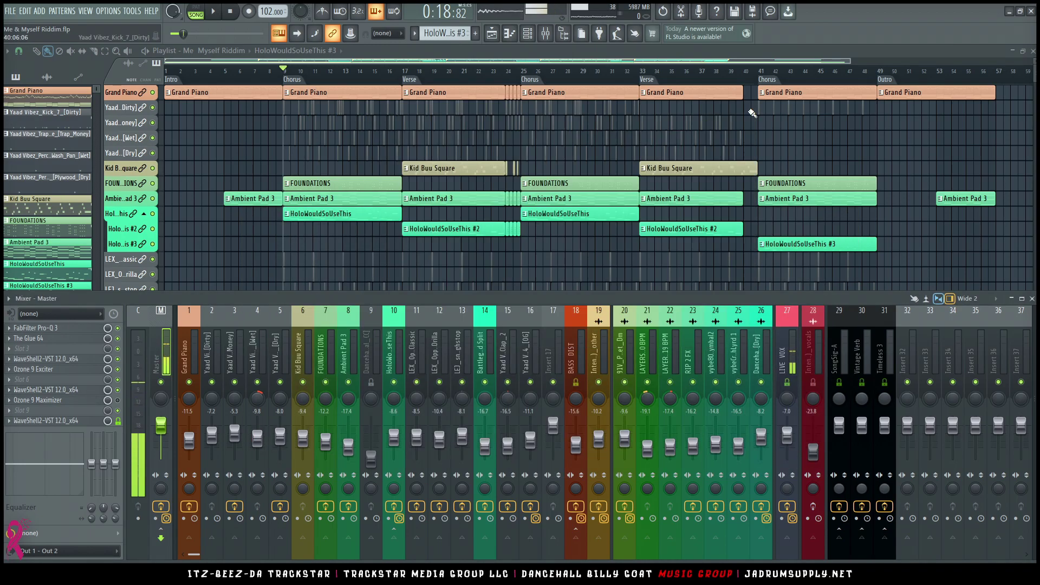
{"action": "key", "text": "F9"}
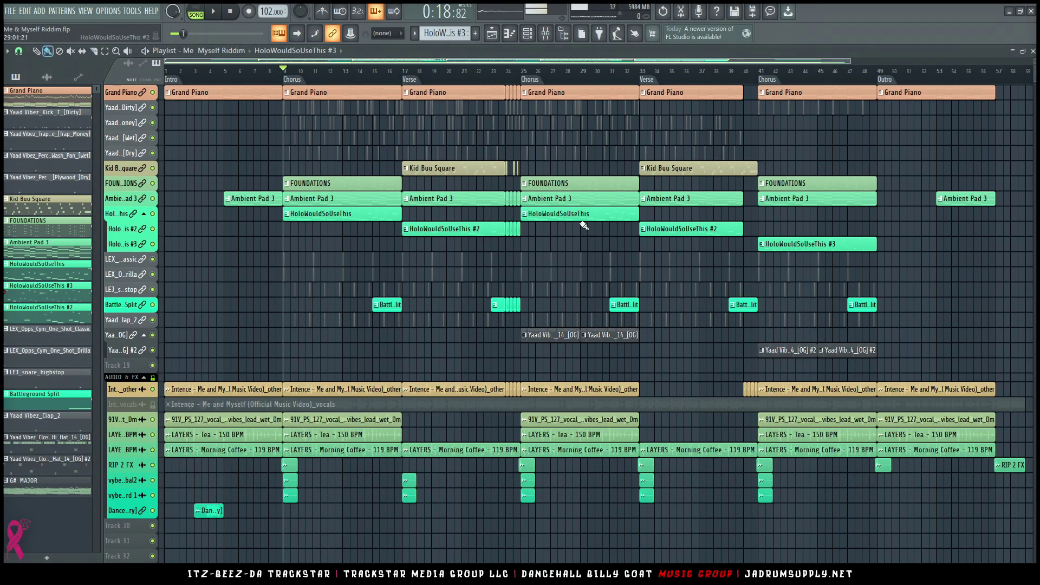